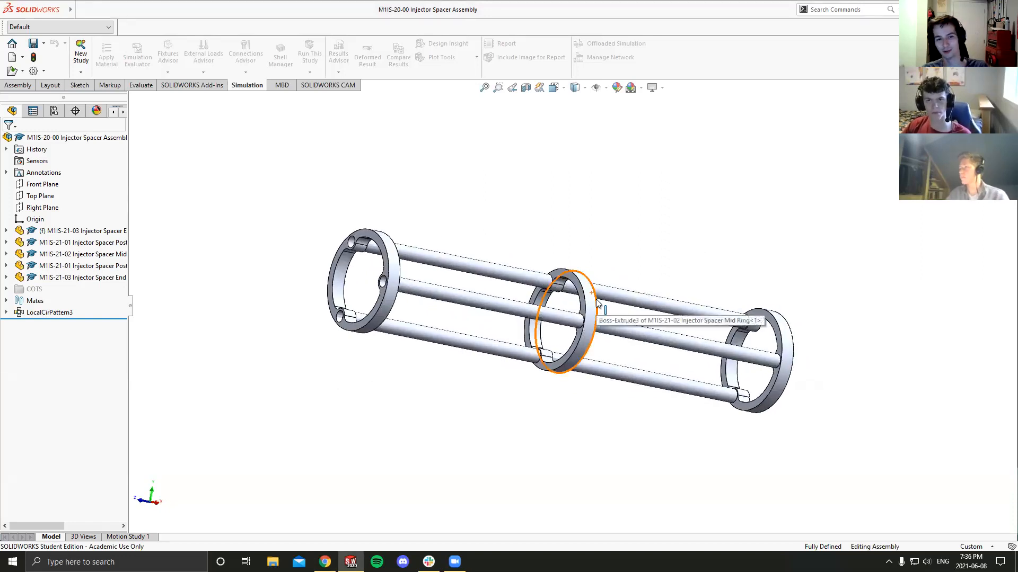
# - In GrabCAD Workbench, open the local folder of the 01 - Propulsion project and view its Skill-Devs subfolder
pyautogui.moveTo(596, 303); pyautogui.dragTo(573, 358, button='middle')
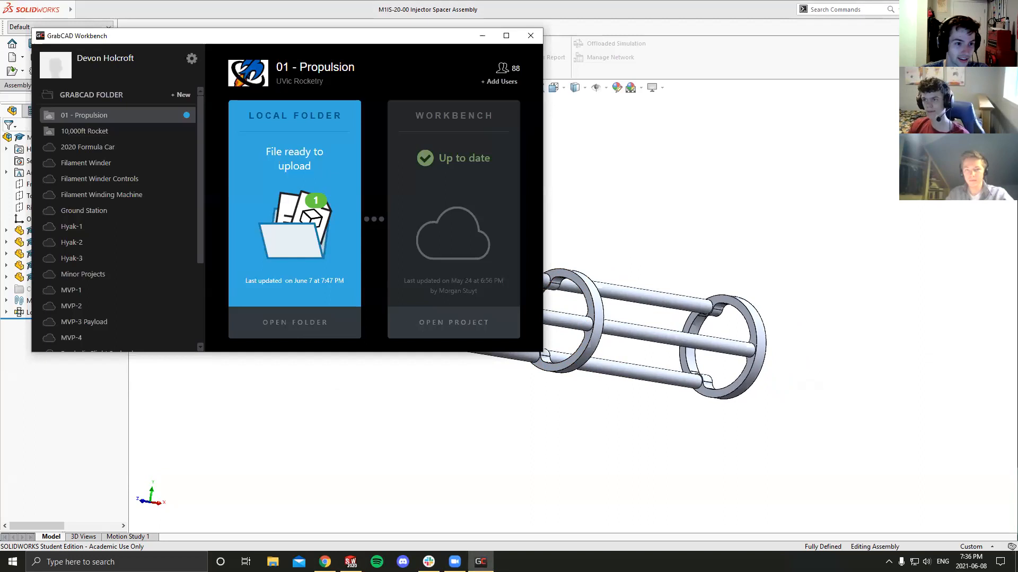
pyautogui.moveTo(356, 40); pyautogui.dragTo(511, 99)
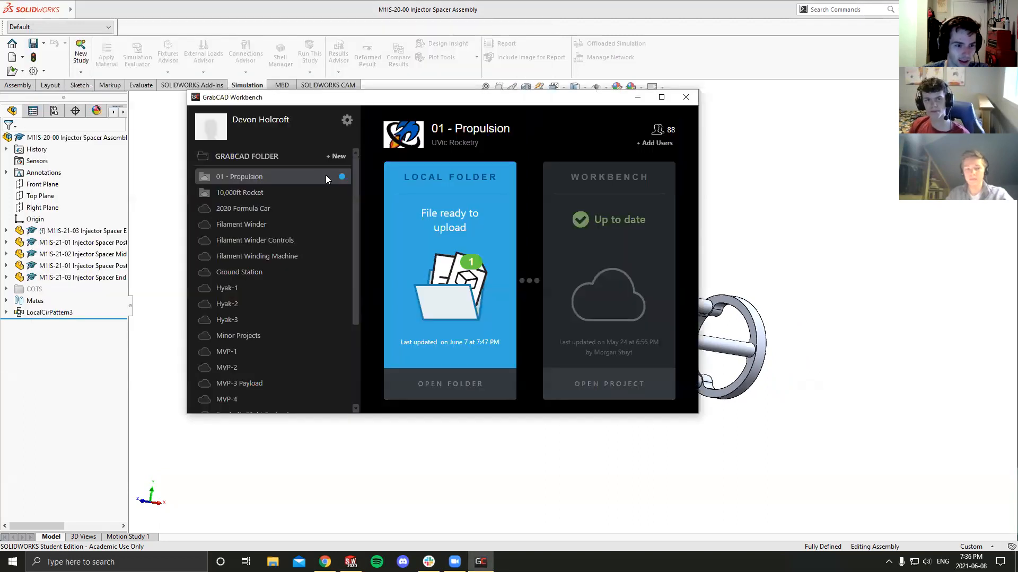
pyautogui.click(465, 387)
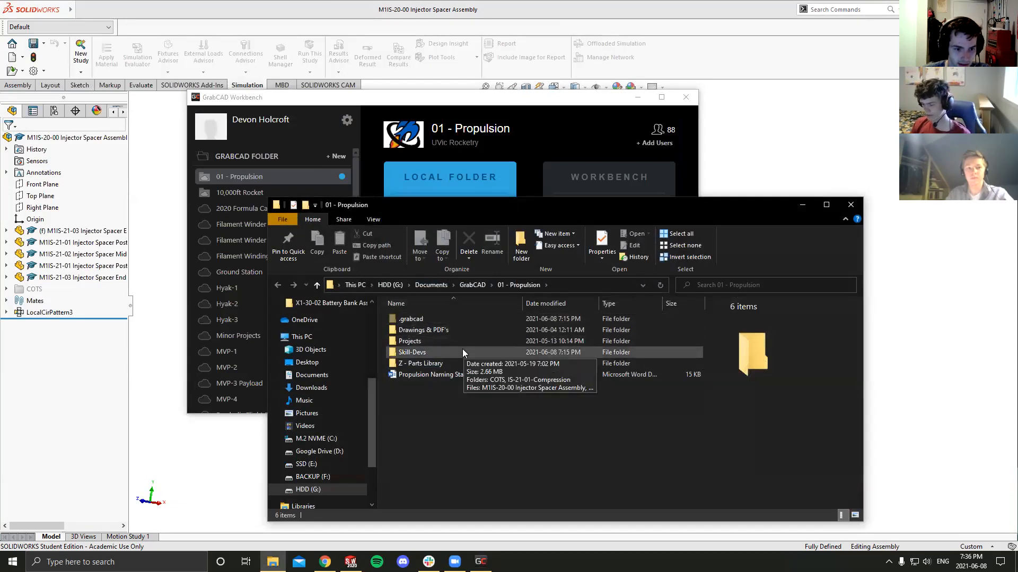
pyautogui.doubleClick(448, 352)
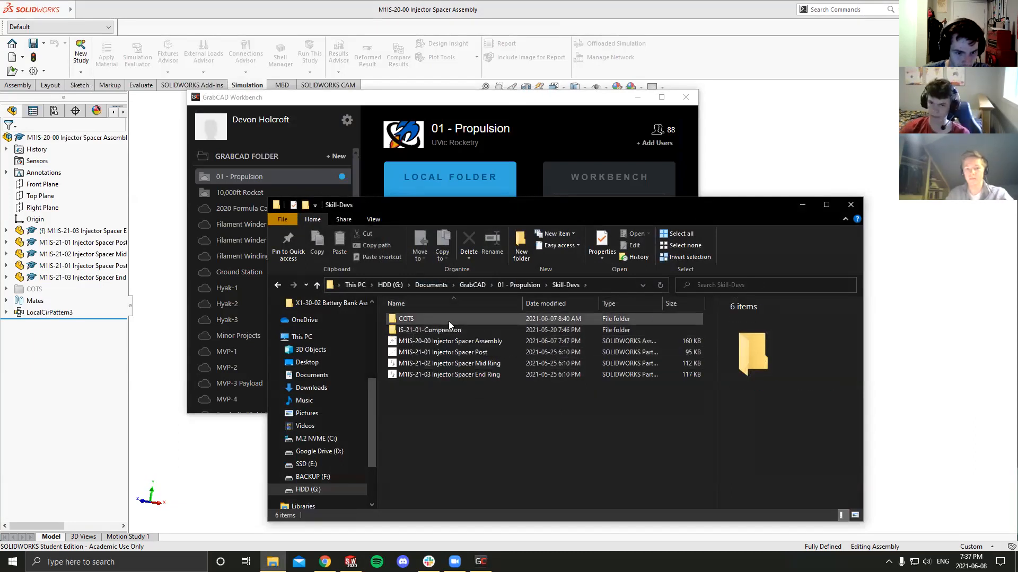
pyautogui.moveTo(438, 398); pyautogui.dragTo(438, 378)
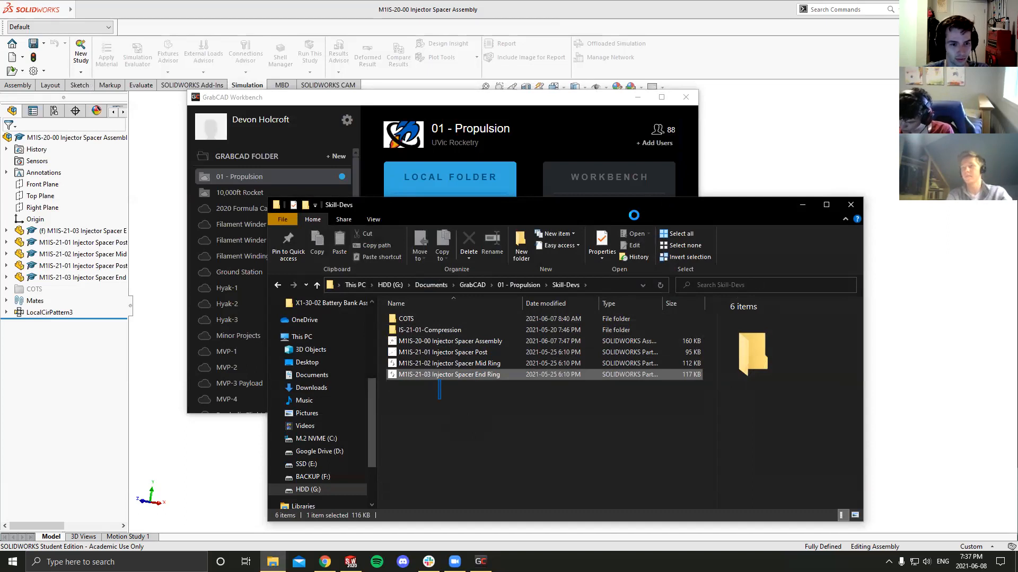
# - Close the Skill-Devs folder window by ending Windows Explorer, and cancel the problem report
pyautogui.click(860, 208)
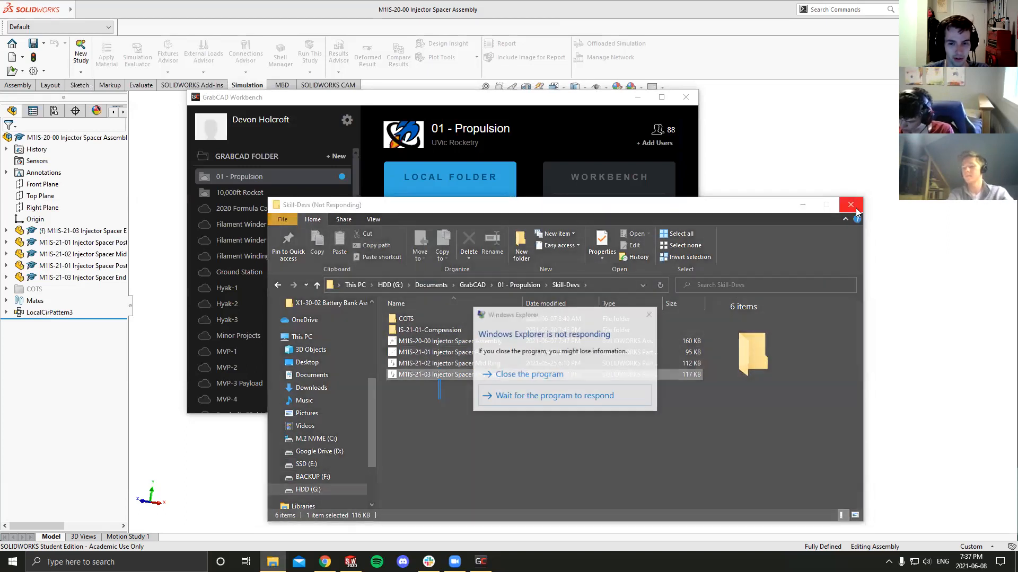
pyautogui.click(530, 374)
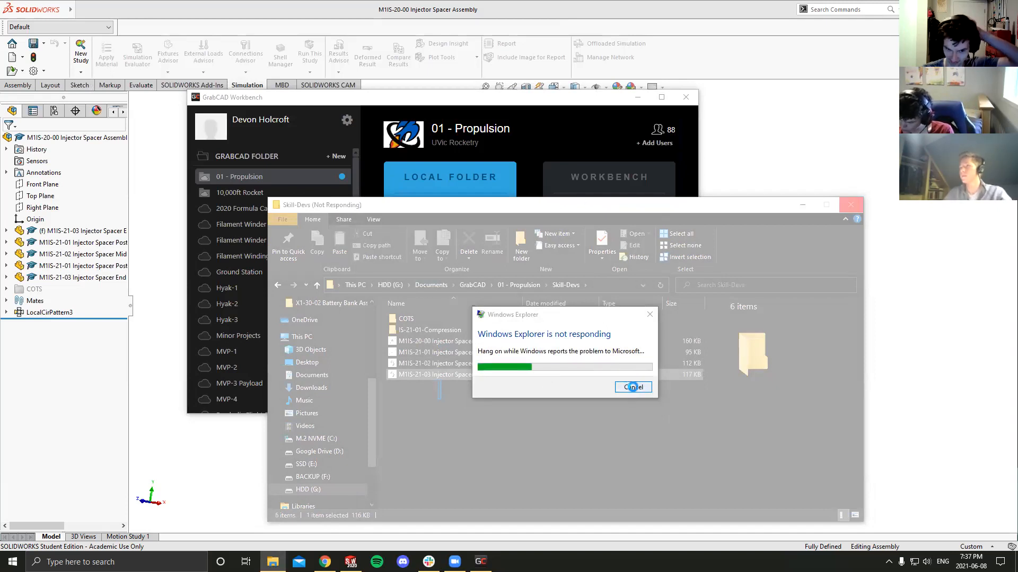
pyautogui.click(633, 388)
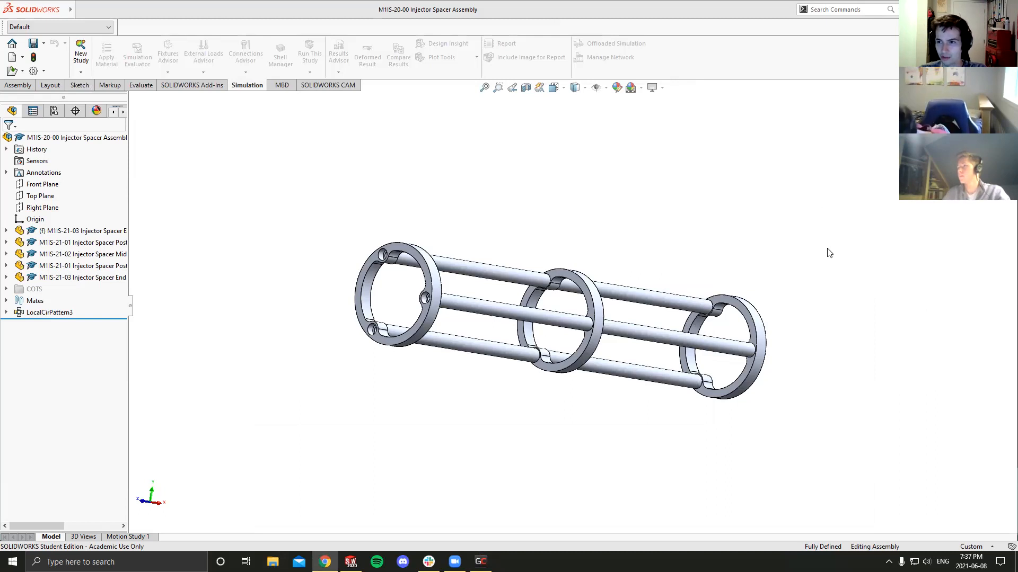
pyautogui.doubleClick(663, 10)
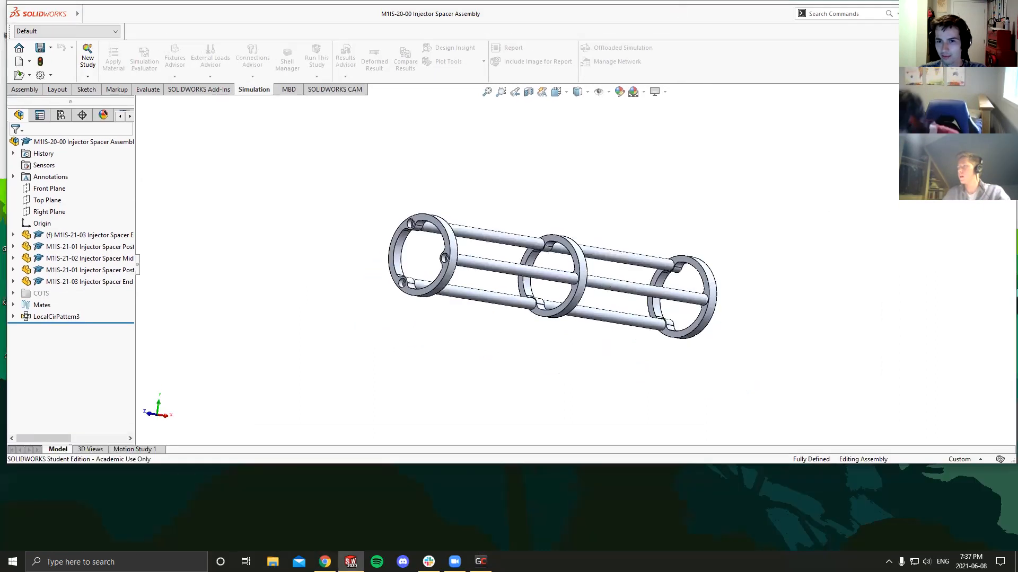
pyautogui.doubleClick(717, 14)
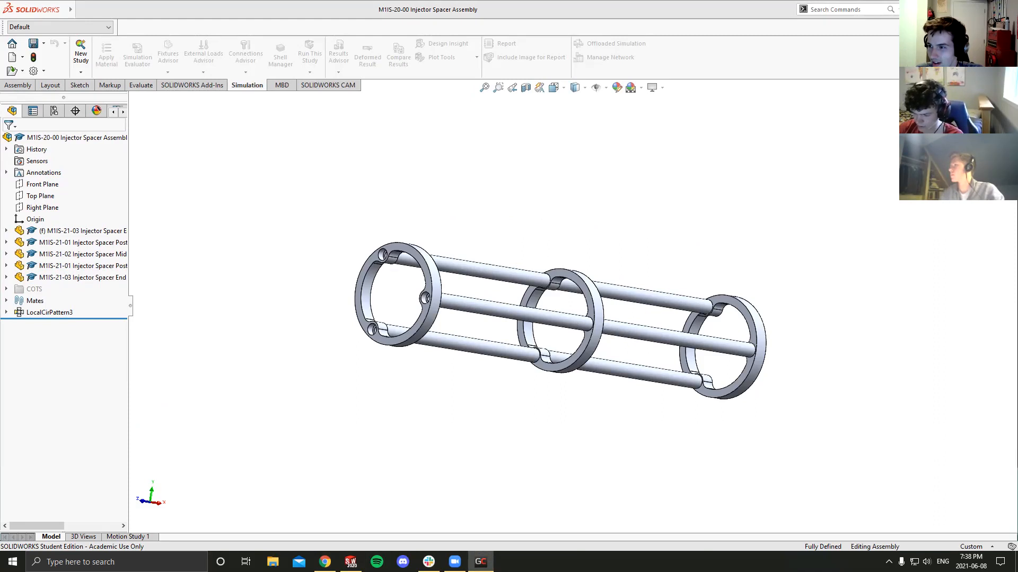
pyautogui.hotkey('alt', 'Tab')
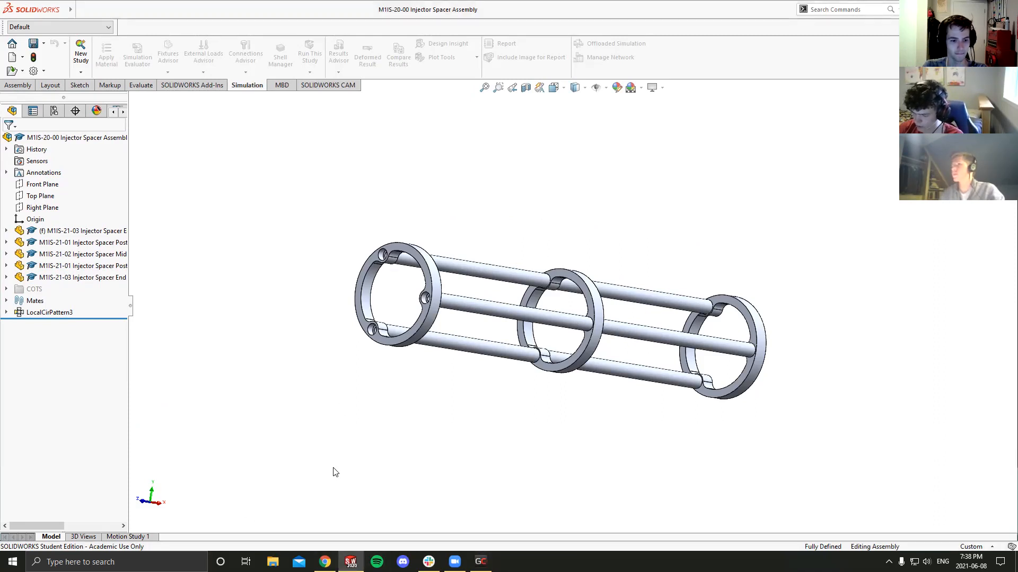
# - Open the UVic Rocketry folder in a new File Explorer window and move that window off this screen
pyautogui.click(273, 562)
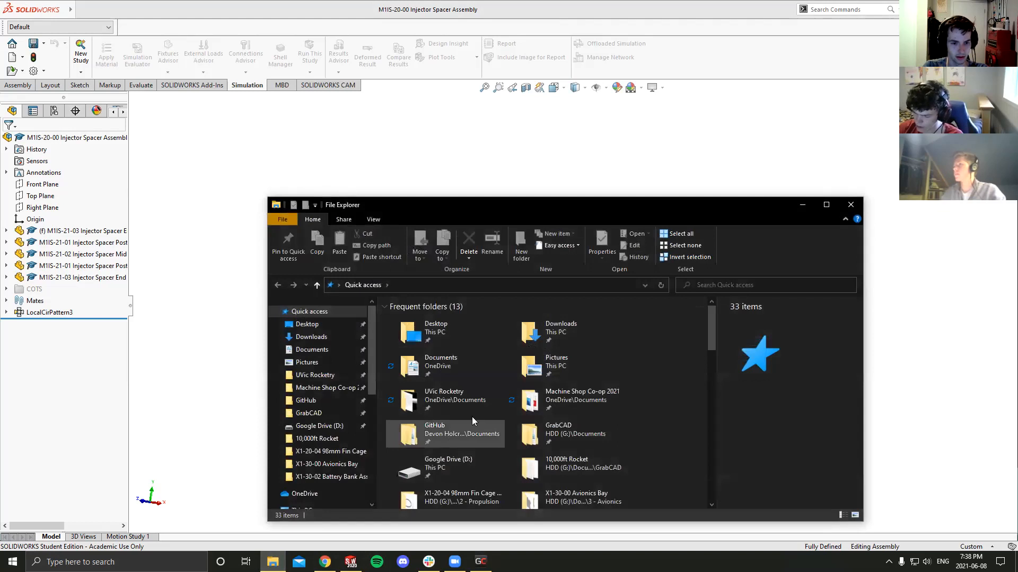
pyautogui.click(330, 377)
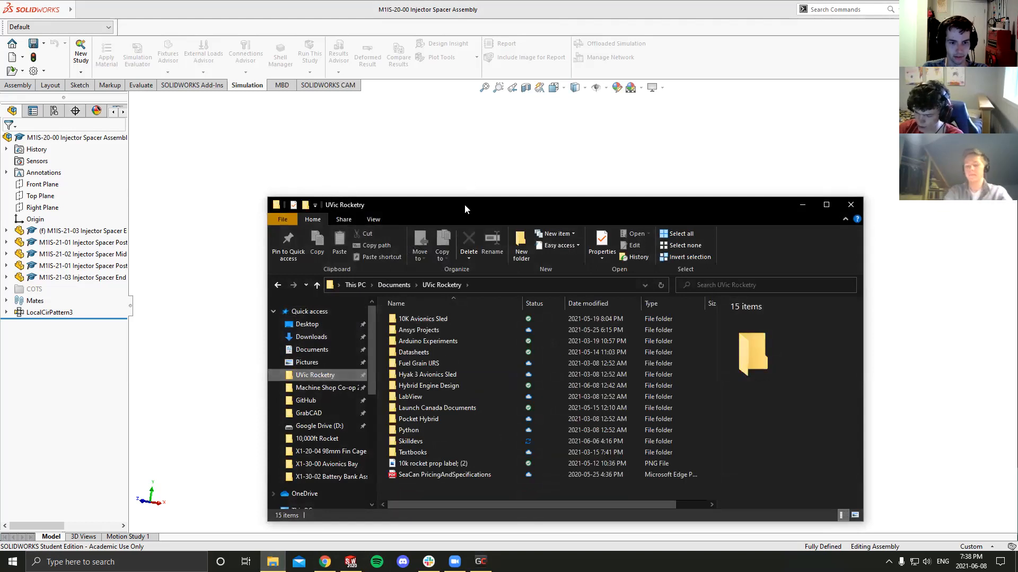
pyautogui.moveTo(472, 205); pyautogui.dragTo(1017, 204)
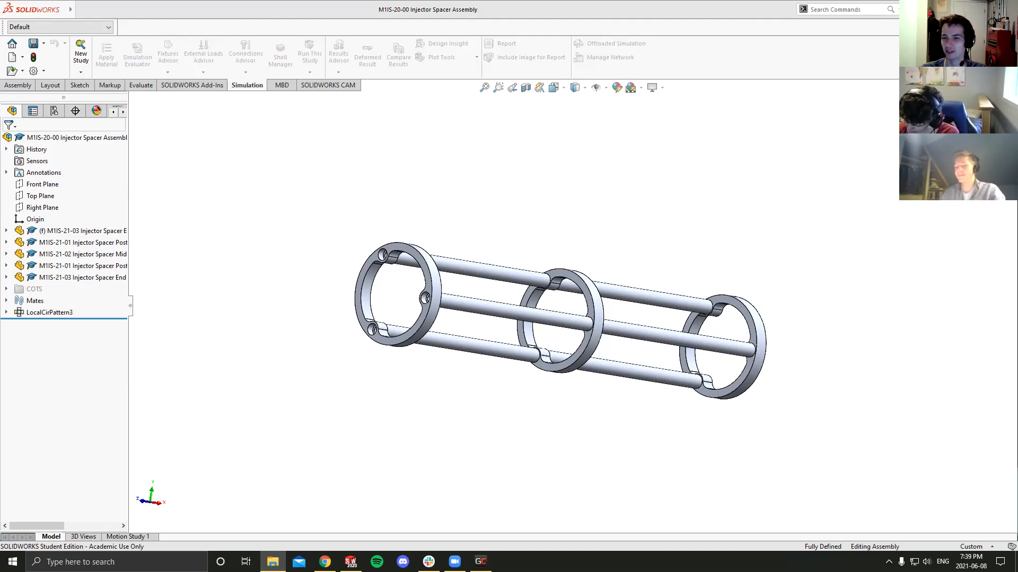
# - Look through the project list in GrabCAD Workbench and move its window off this screen
pyautogui.moveTo(613, 341)
pyautogui.mouseDown(button='middle')
pyautogui.moveTo(643, 336)
pyautogui.moveTo(603, 353)
pyautogui.mouseUp(button='middle')
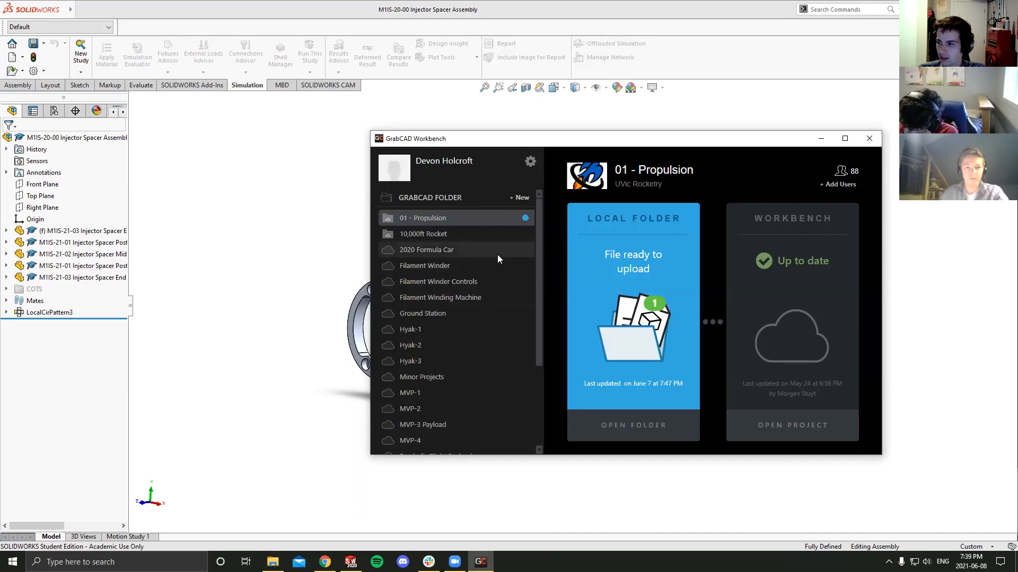
pyautogui.scroll(-4, 501, 255)
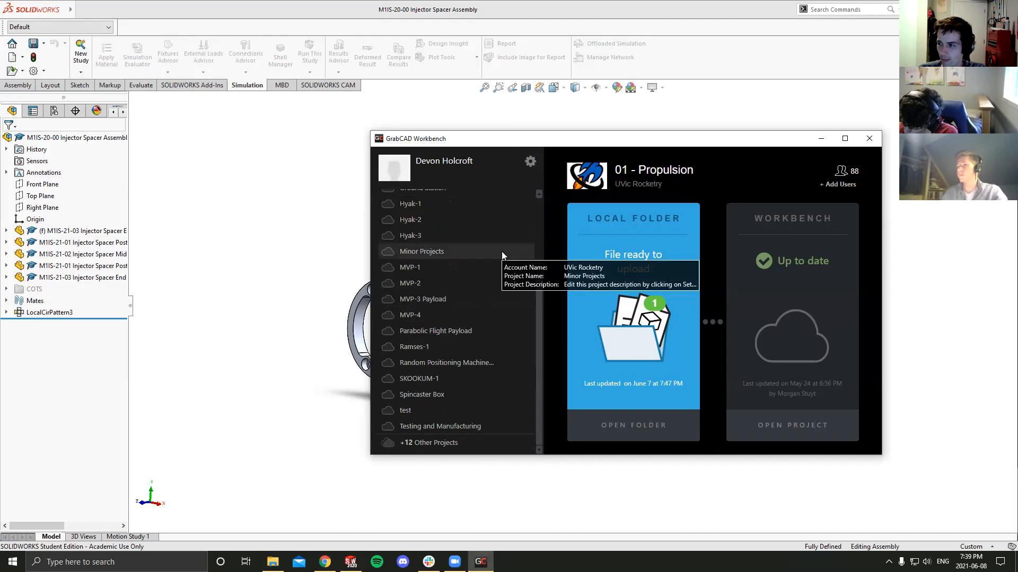
pyautogui.scroll(4, 498, 254)
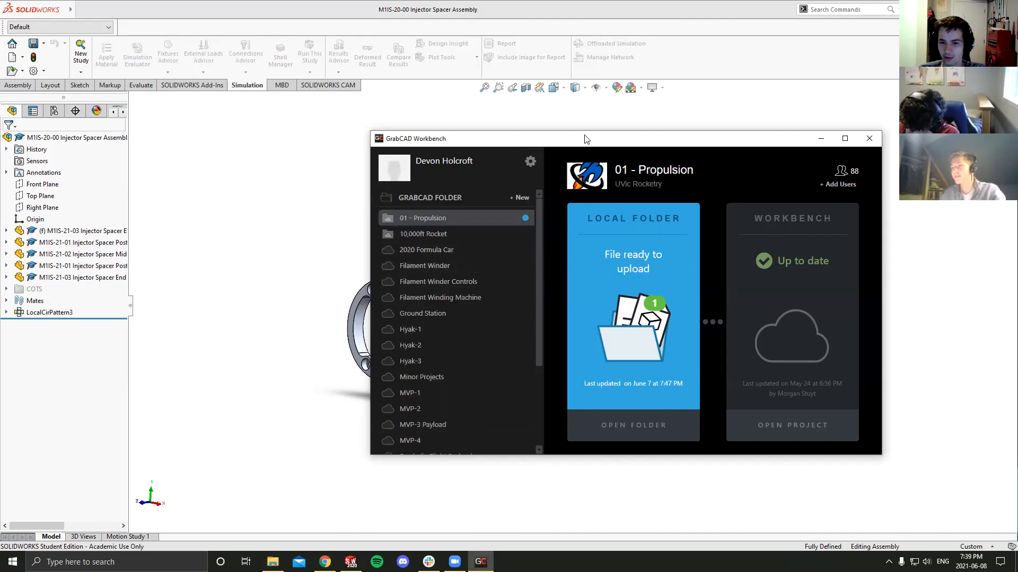
pyautogui.moveTo(586, 139); pyautogui.dragTo(1017, 139)
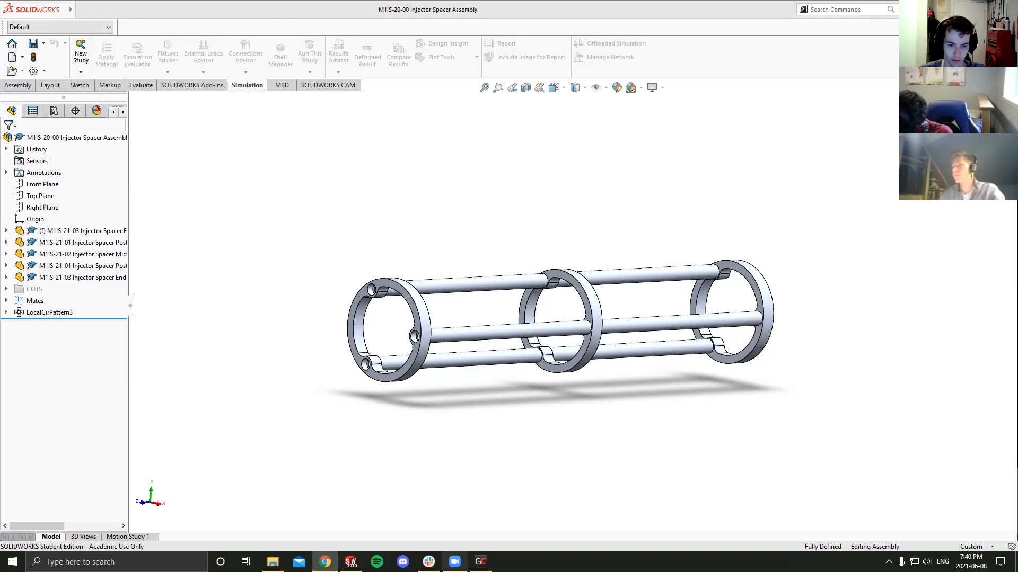
# - Examine the injector spacer assembly's rings and connecting posts up close, and bring the model to an angled standard view
pyautogui.click(480, 562)
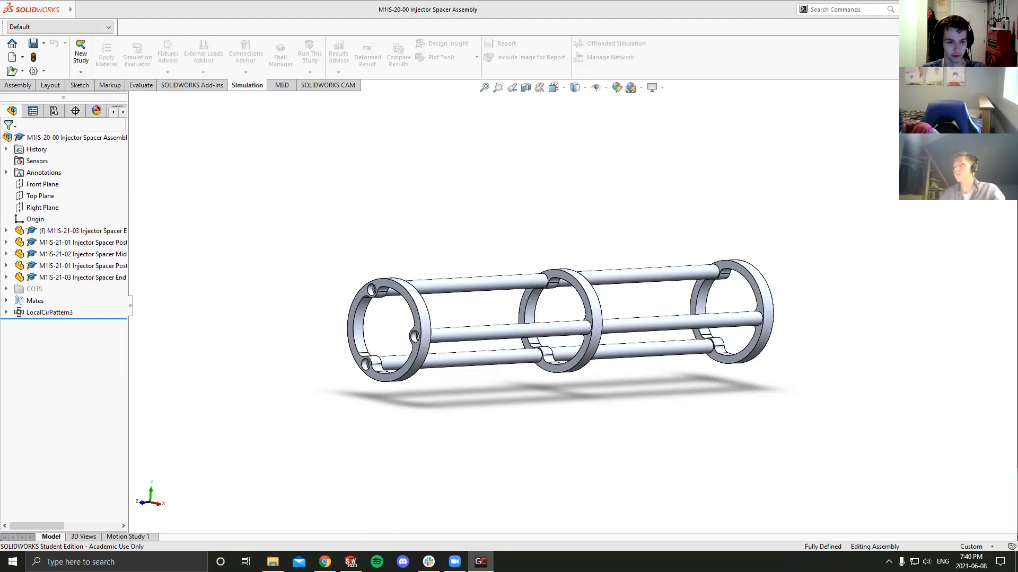
pyautogui.scroll(-8, 581, 339)
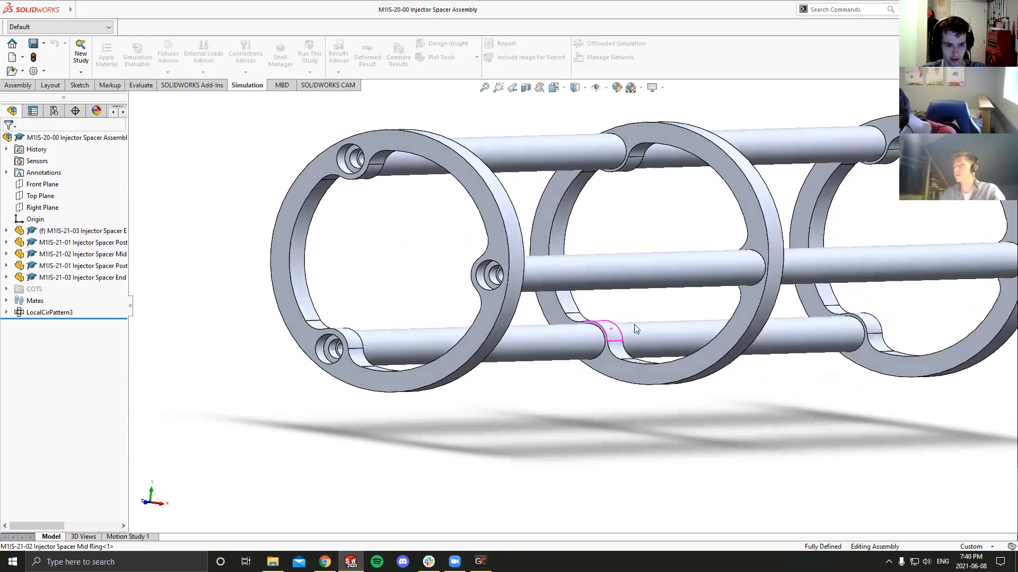
pyautogui.scroll(3, 633, 324)
pyautogui.moveTo(664, 318)
pyautogui.mouseDown(button='middle')
pyautogui.moveTo(649, 316)
pyautogui.moveTo(678, 325)
pyautogui.mouseUp(button='middle')
pyautogui.scroll(-4, 627, 283)
pyautogui.moveTo(626, 286); pyautogui.dragTo(725, 279, button='middle')
pyautogui.scroll(4, 725, 279)
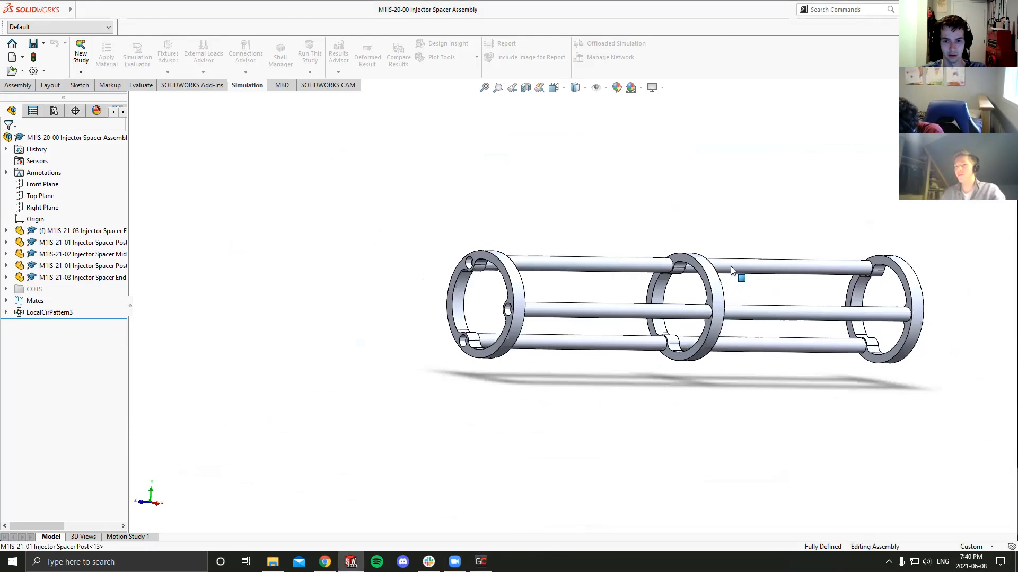
pyautogui.click(553, 87)
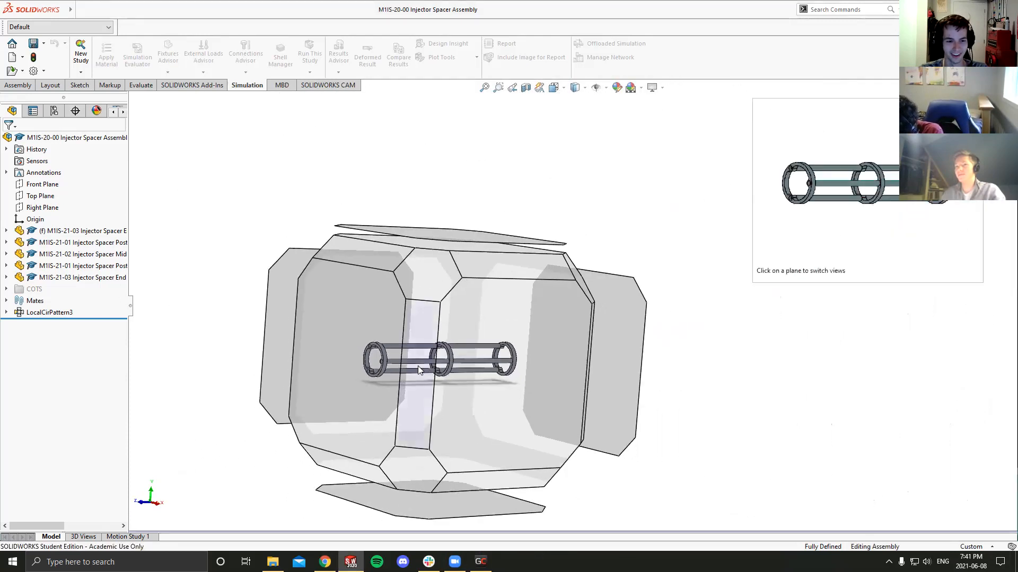
pyautogui.click(418, 365)
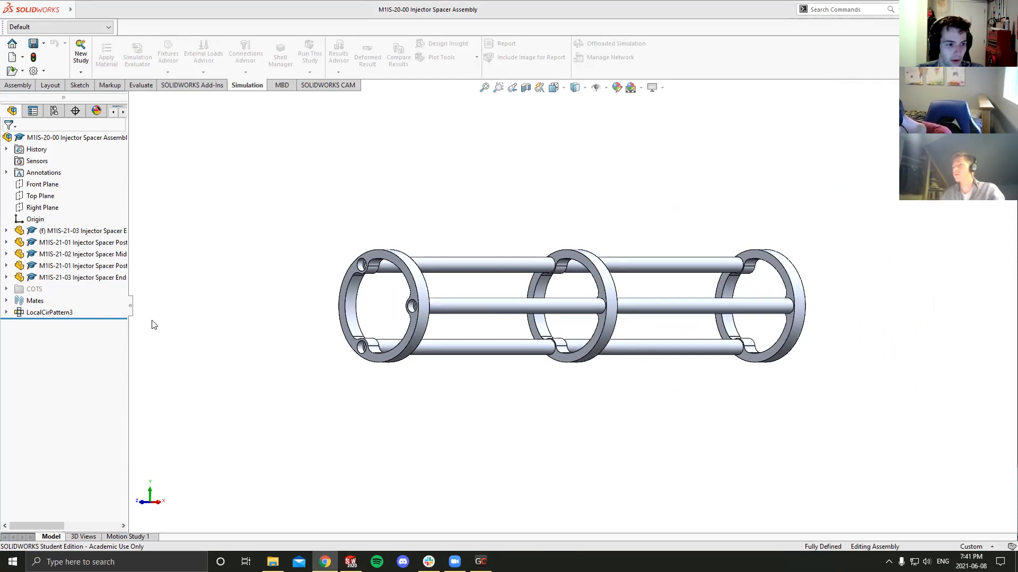
# - Examine the assembly from several angles, including the end ring's screw holes and where the posts meet the mid ring
pyautogui.moveTo(391, 287); pyautogui.dragTo(481, 289, button='middle')
pyautogui.scroll(-4, 483, 288)
pyautogui.scroll(3, 620, 295)
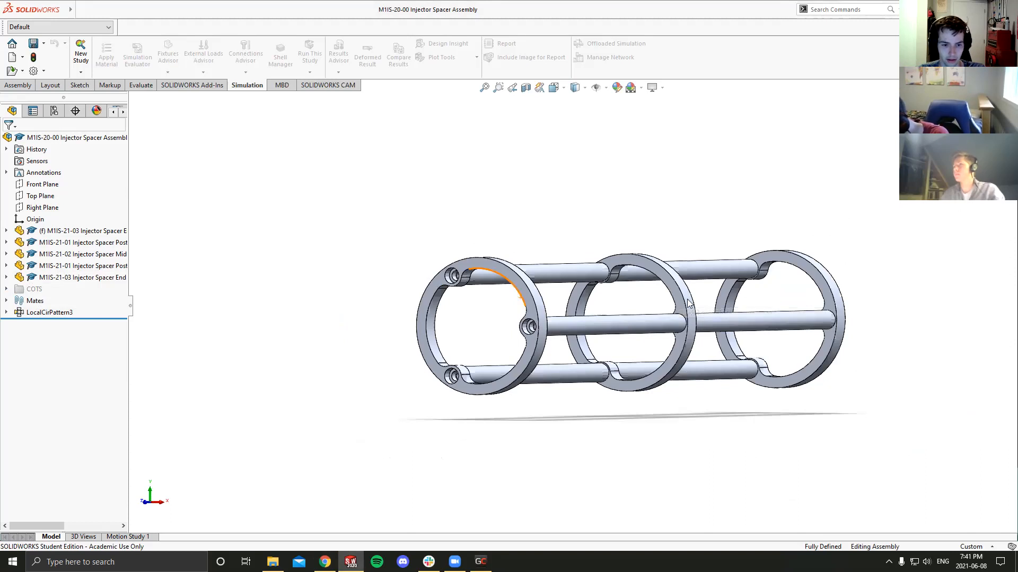
pyautogui.scroll(-3, 692, 300)
pyautogui.moveTo(692, 297)
pyautogui.mouseDown(button='middle')
pyautogui.moveTo(702, 288)
pyautogui.moveTo(679, 291)
pyautogui.moveTo(689, 292)
pyautogui.mouseUp(button='middle')
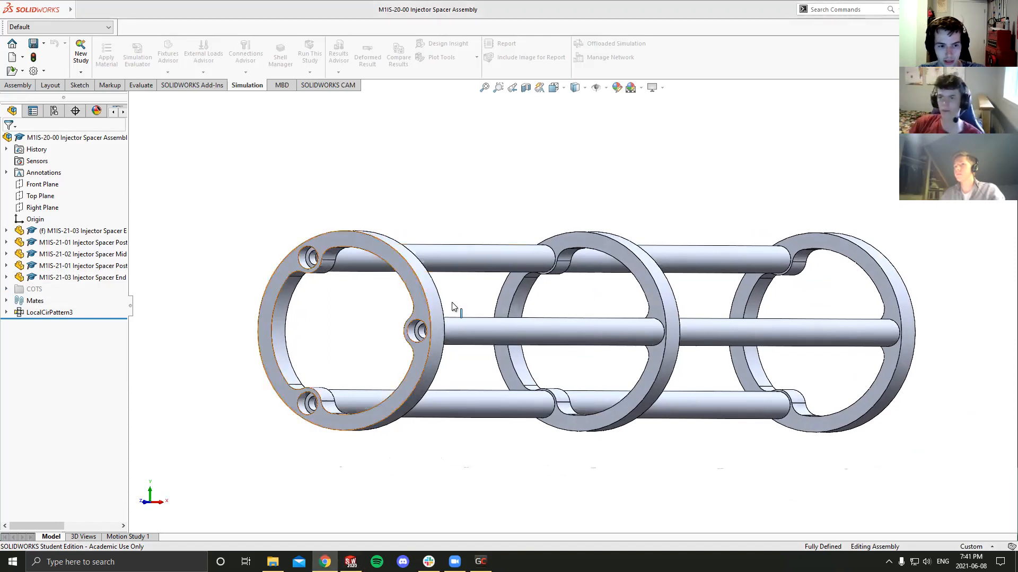
pyautogui.scroll(2, 544, 287)
pyautogui.moveTo(544, 288); pyautogui.dragTo(552, 287, button='middle')
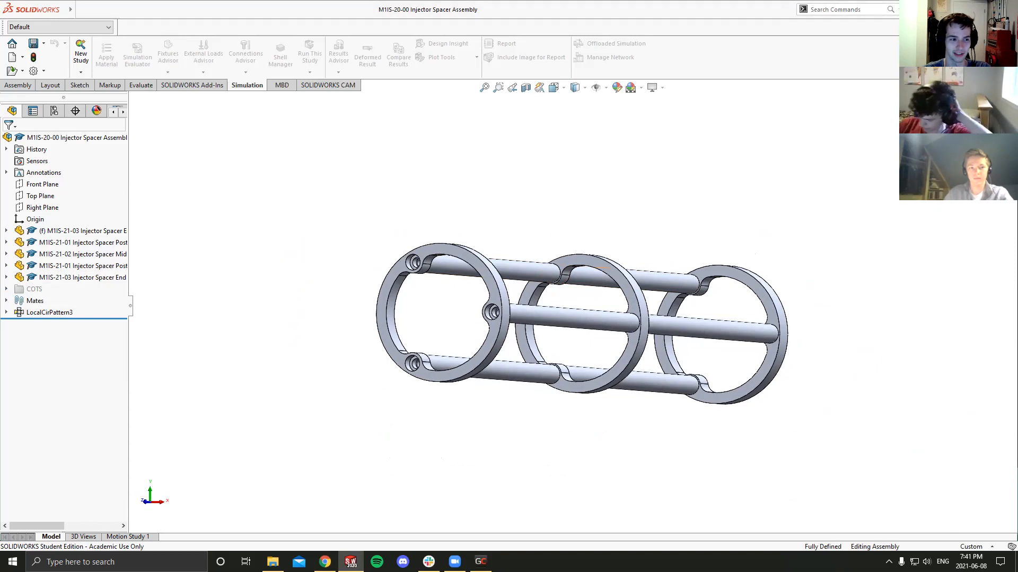
pyautogui.moveTo(624, 329); pyautogui.dragTo(627, 325, button='middle')
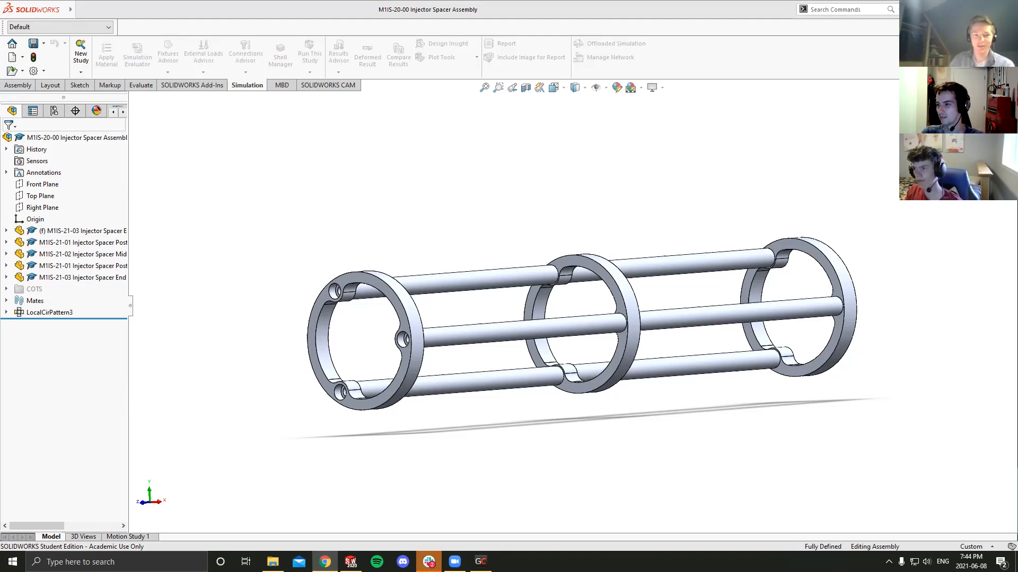
pyautogui.moveTo(483, 352); pyautogui.dragTo(652, 355, button='middle')
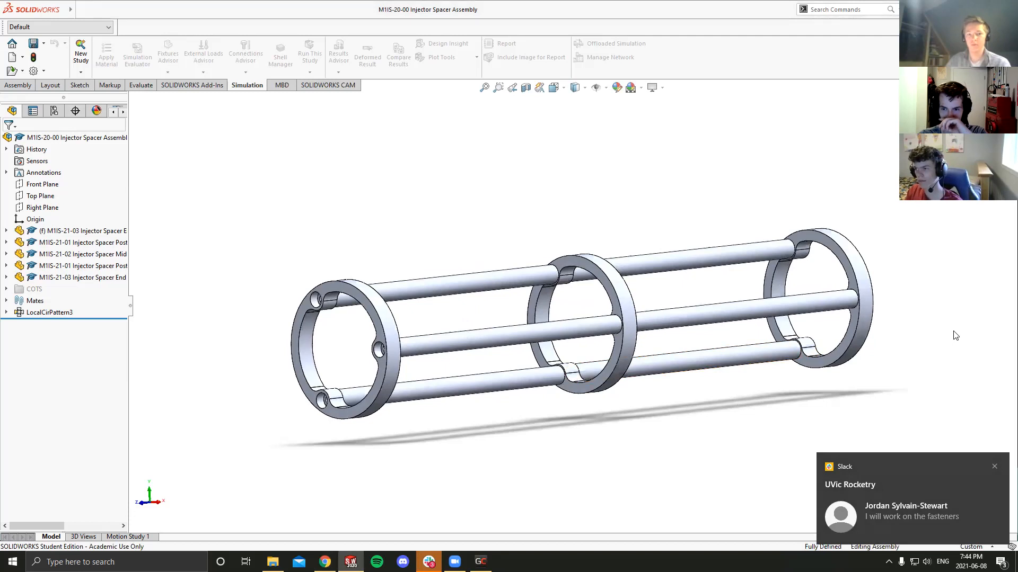
pyautogui.moveTo(688, 330); pyautogui.dragTo(729, 323, button='middle')
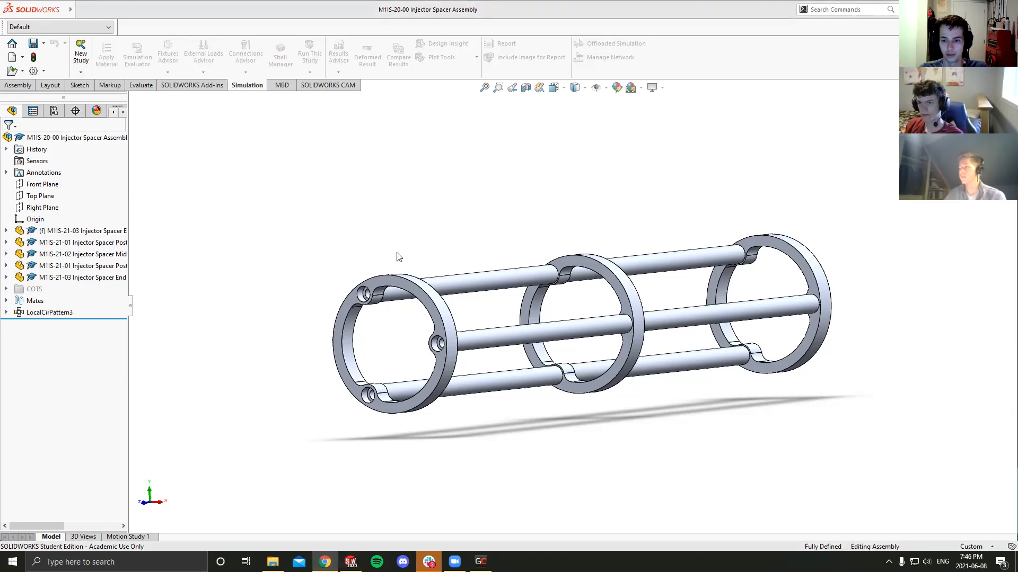
# - Open the first M1IS-21-01 Injector Spacer Post component of the assembly as a separate part
pyautogui.click(211, 86)
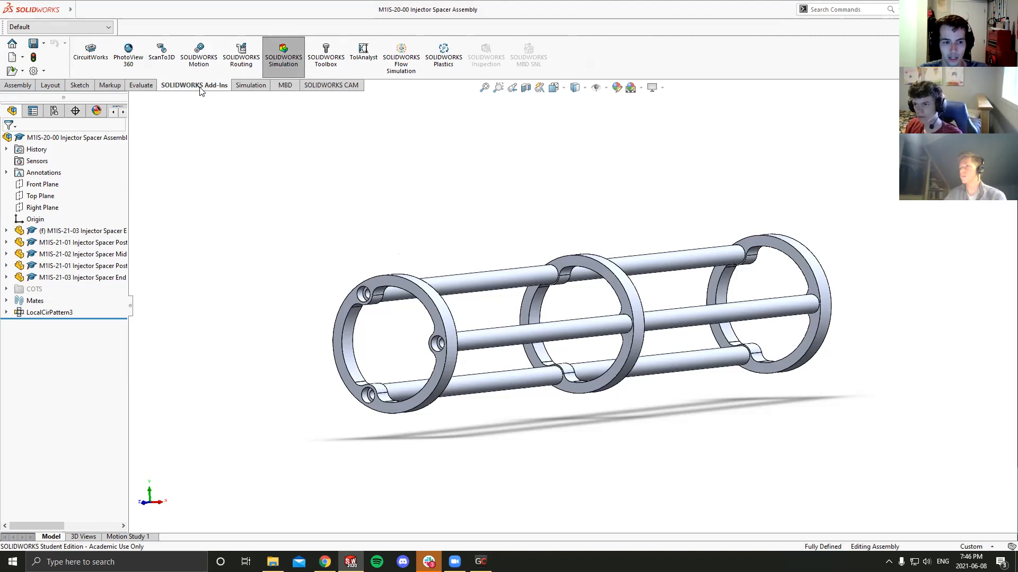
pyautogui.click(85, 243)
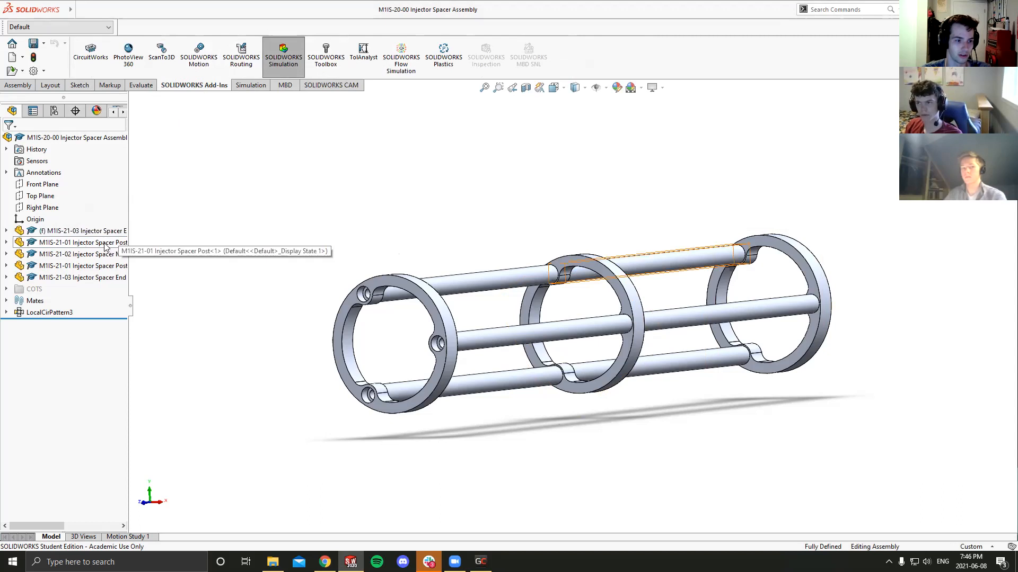
pyautogui.moveTo(355, 276); pyautogui.dragTo(350, 280, button='middle')
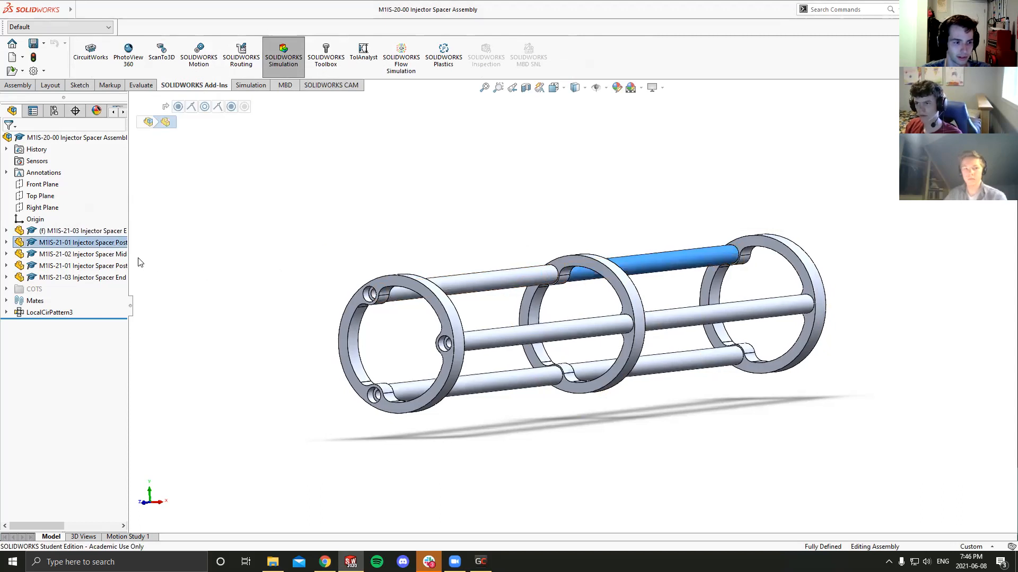
pyautogui.rightClick(97, 243)
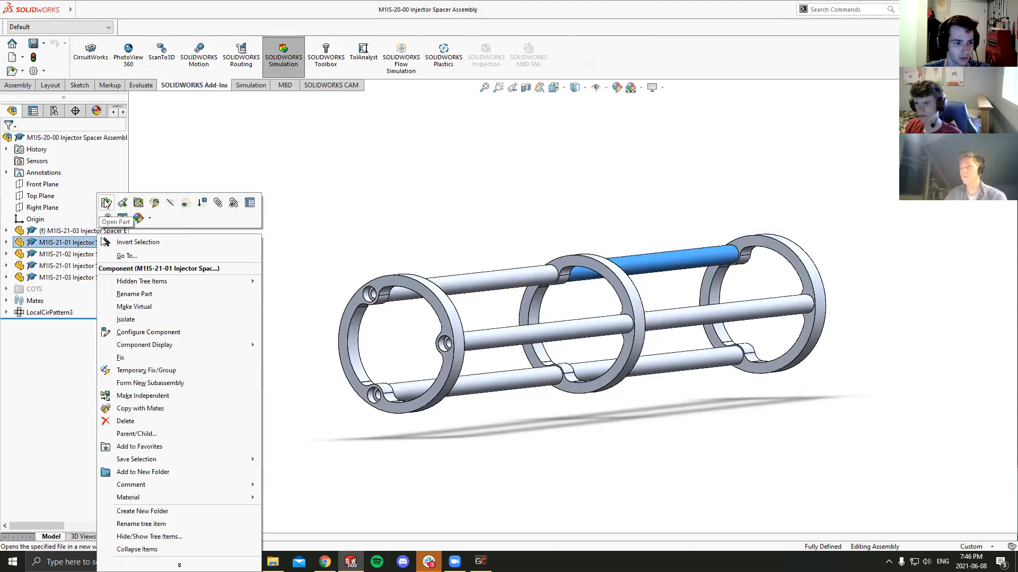
pyautogui.click(106, 203)
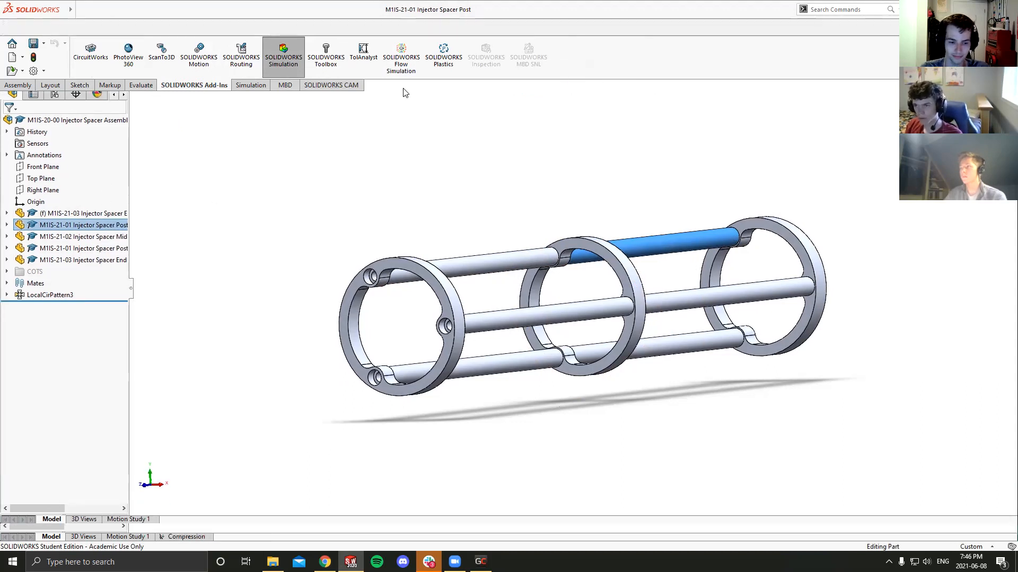
pyautogui.moveTo(527, 291); pyautogui.dragTo(495, 269, button='middle')
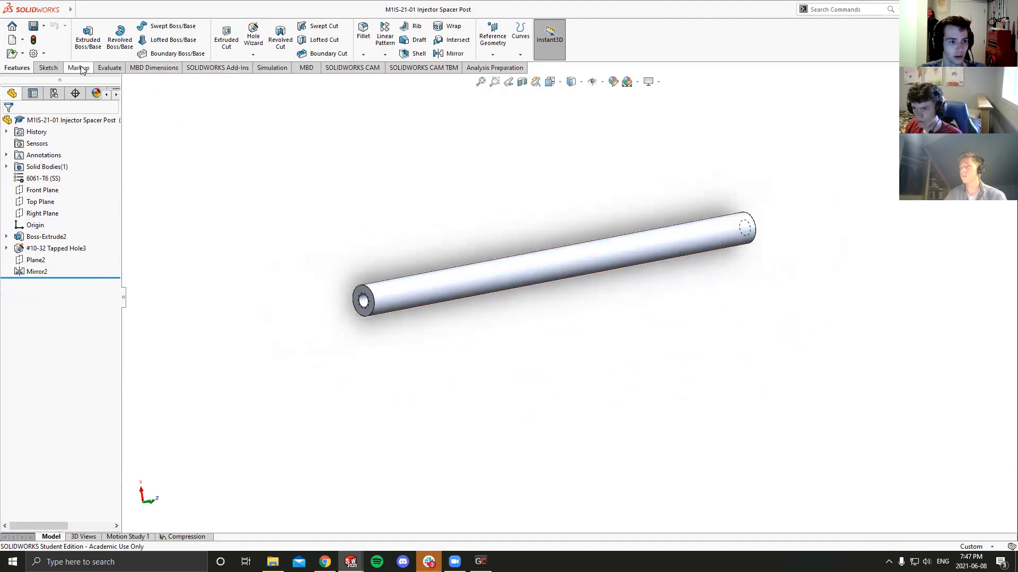
# - Create a new static simulation study for the post and name it Compression 2
pyautogui.click(271, 71)
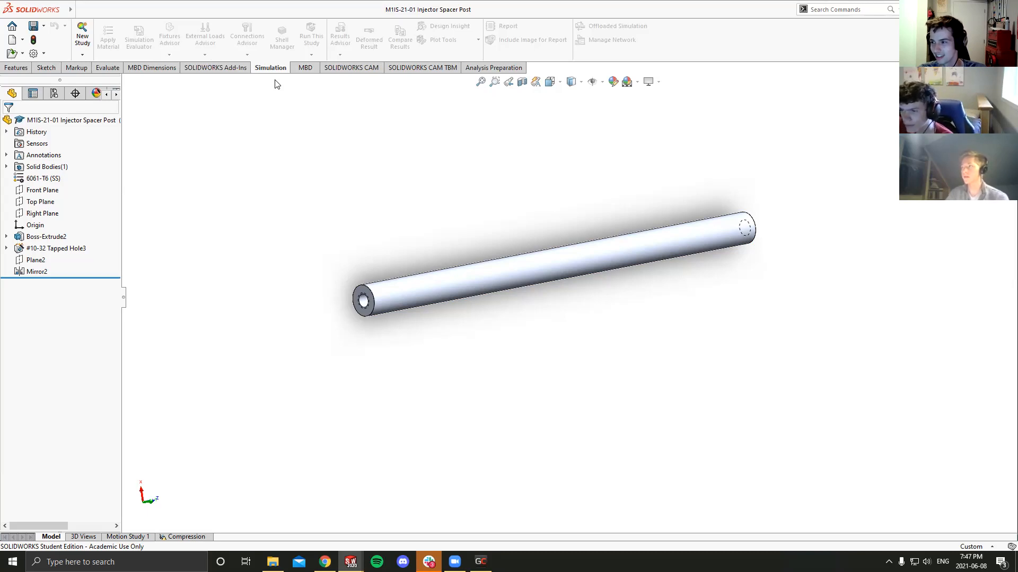
pyautogui.click(227, 69)
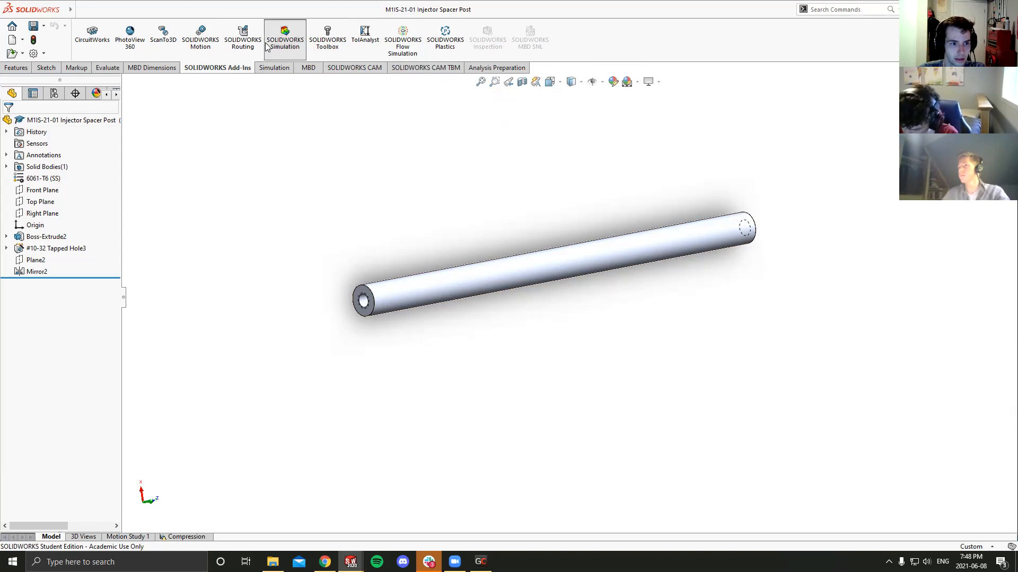
pyautogui.click(274, 68)
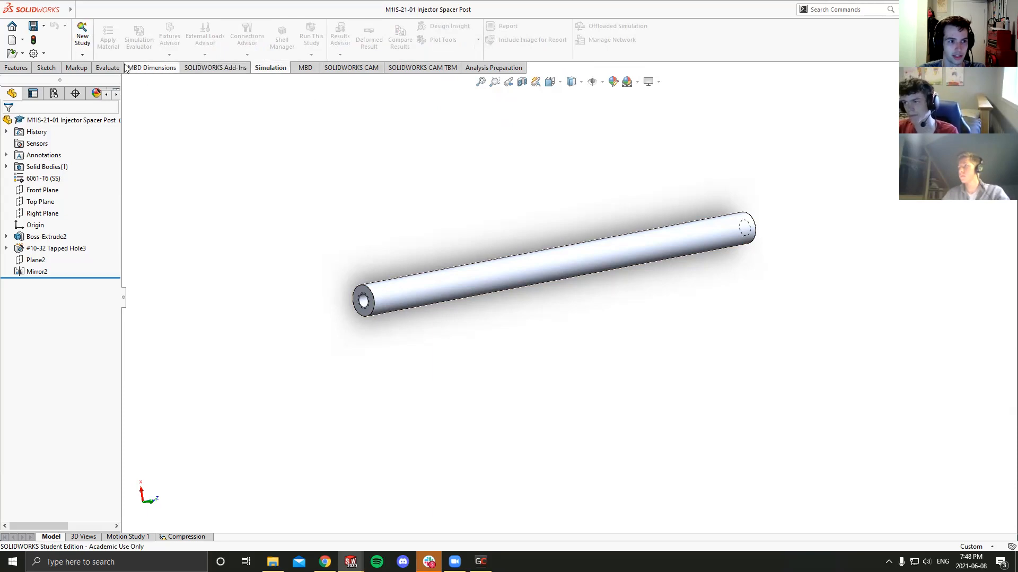
pyautogui.click(82, 32)
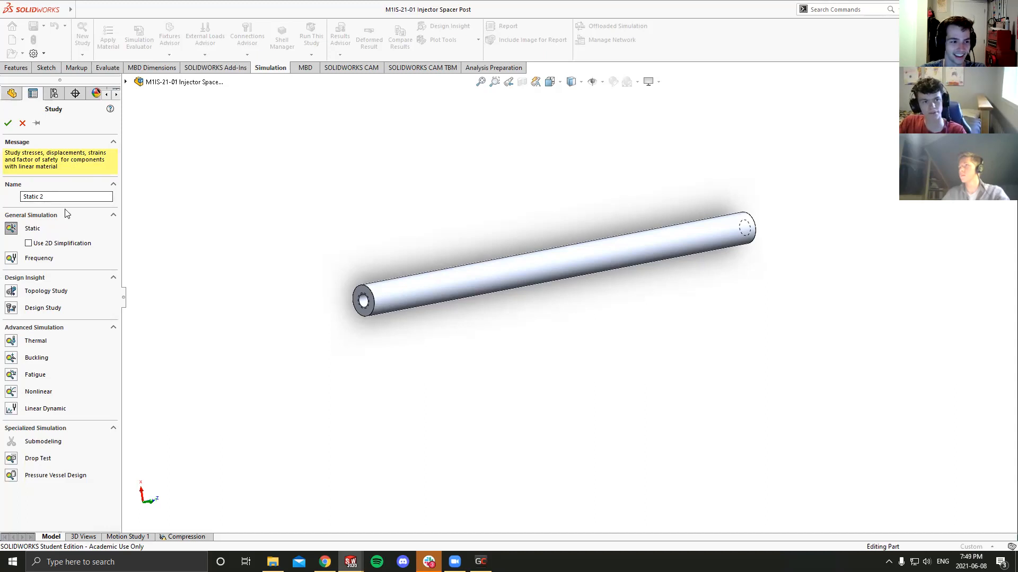
pyautogui.click(51, 197)
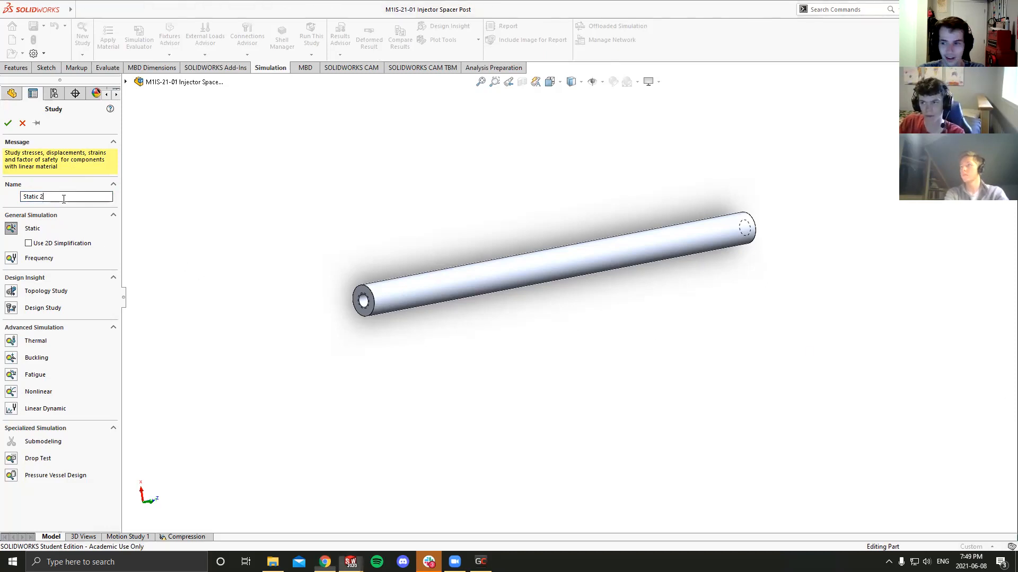
pyautogui.moveTo(22, 196); pyautogui.dragTo(150, 228)
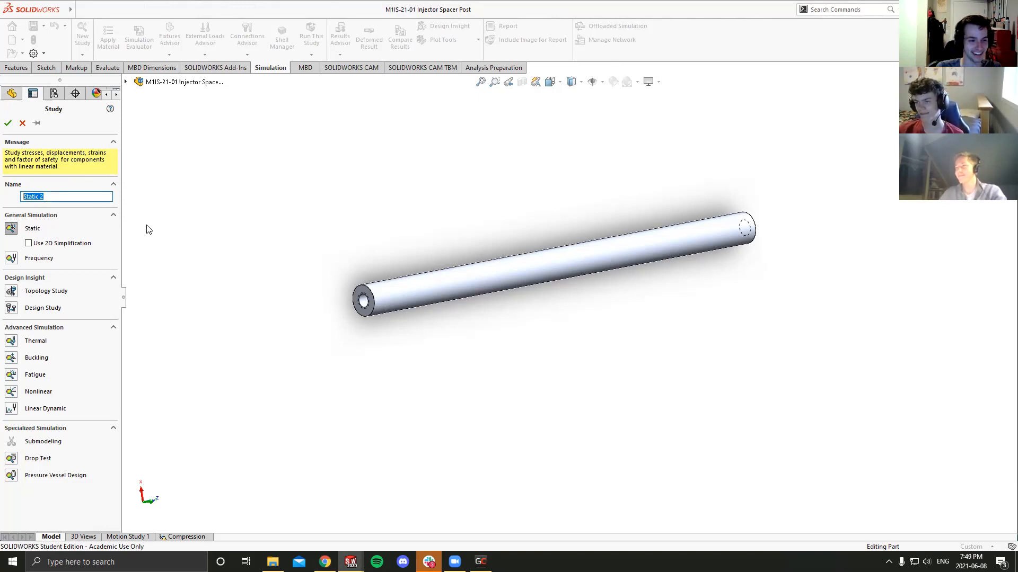
pyautogui.write('Compre')
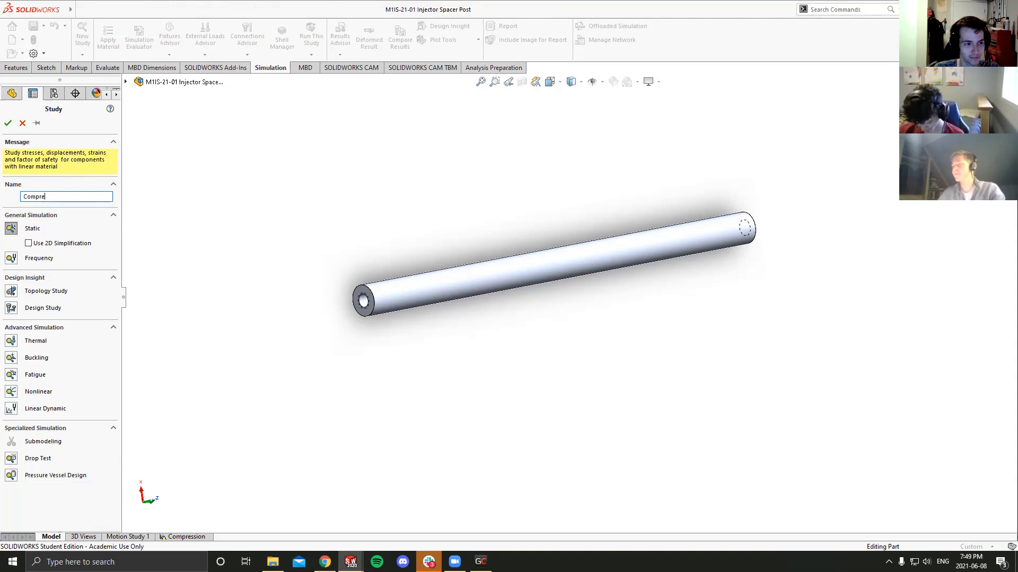
pyautogui.write('ssion 2')
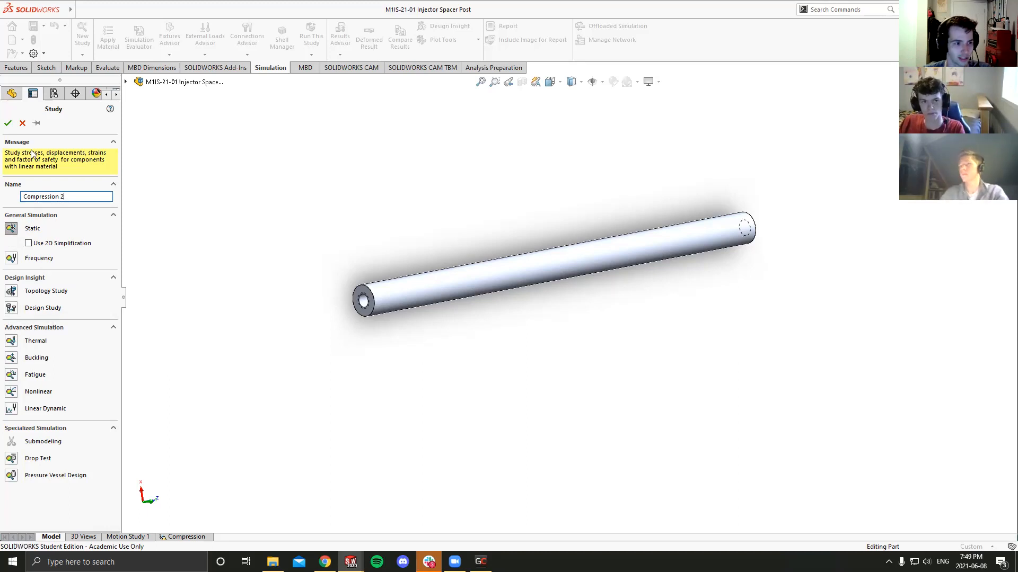
pyautogui.click(7, 124)
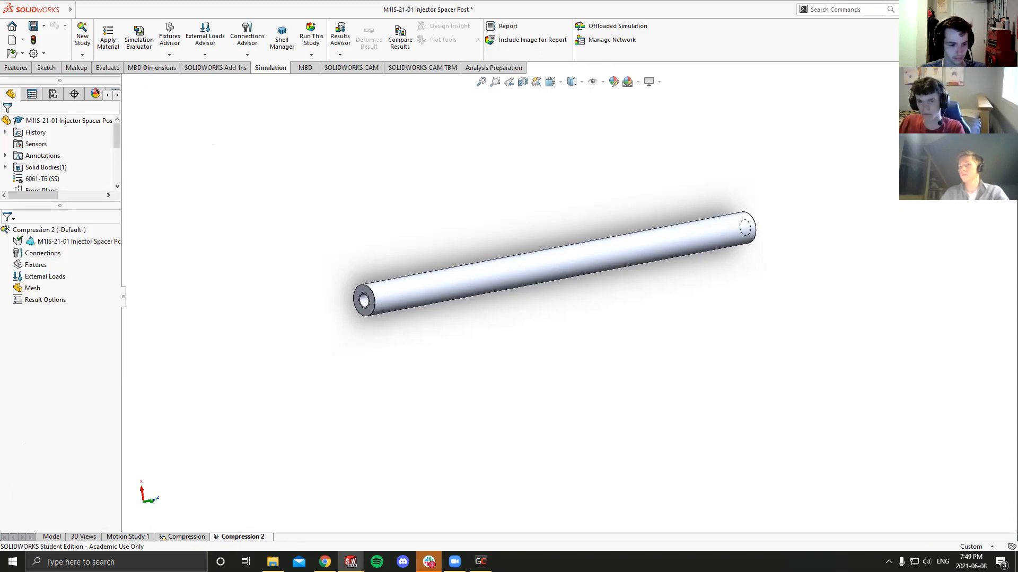
# - Look at the setup of the existing Compression study and return to the Compression 2 study
pyautogui.rightClick(229, 538)
pyautogui.click(233, 537)
pyautogui.click(168, 536)
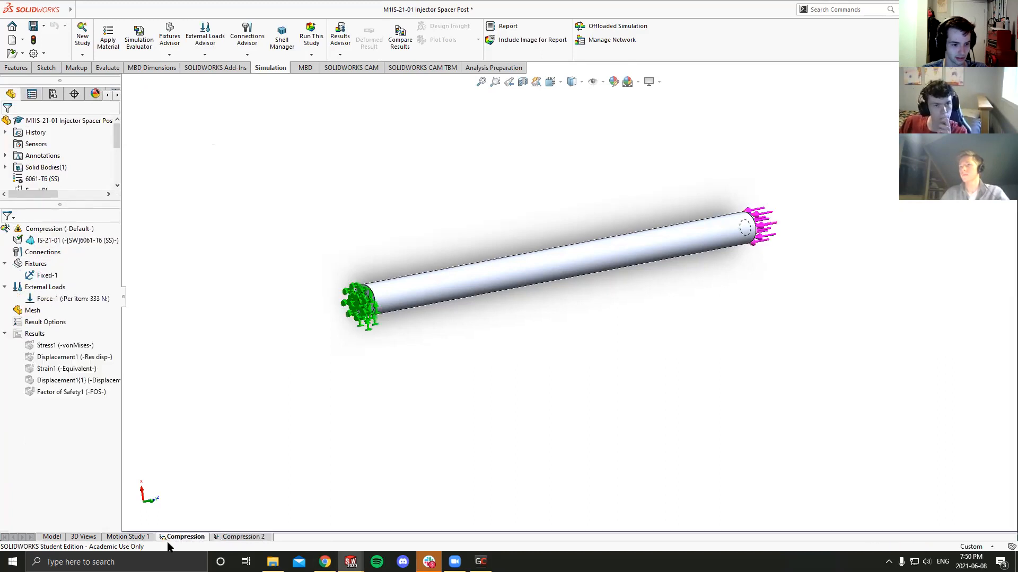
pyautogui.click(244, 537)
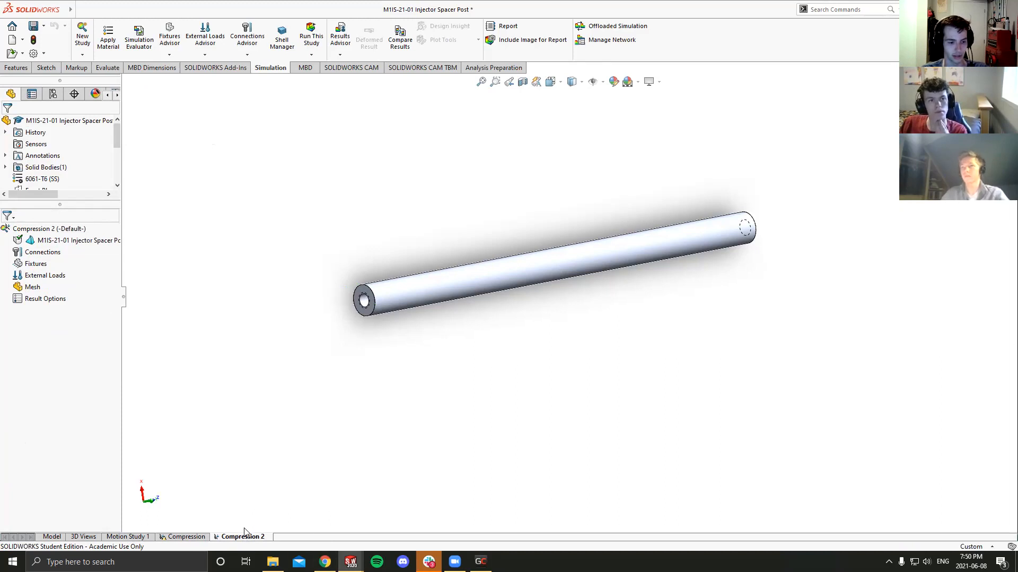
# - Widen the study tree and go through the Fixtures, External Loads, Mesh and Result Options entries of Compression 2
pyautogui.moveTo(443, 281); pyautogui.dragTo(426, 304, button='middle')
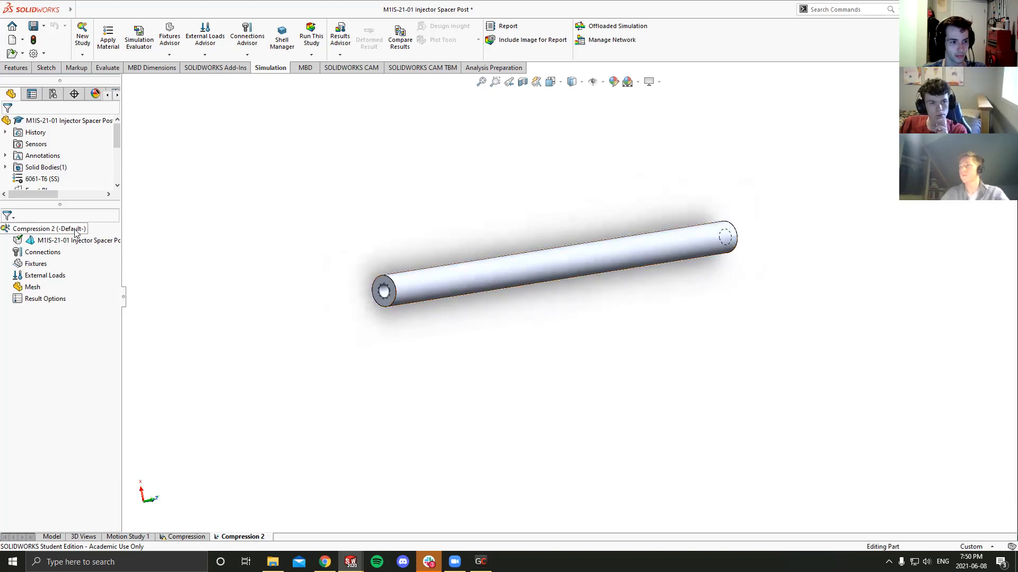
pyautogui.moveTo(124, 302); pyautogui.dragTo(140, 300)
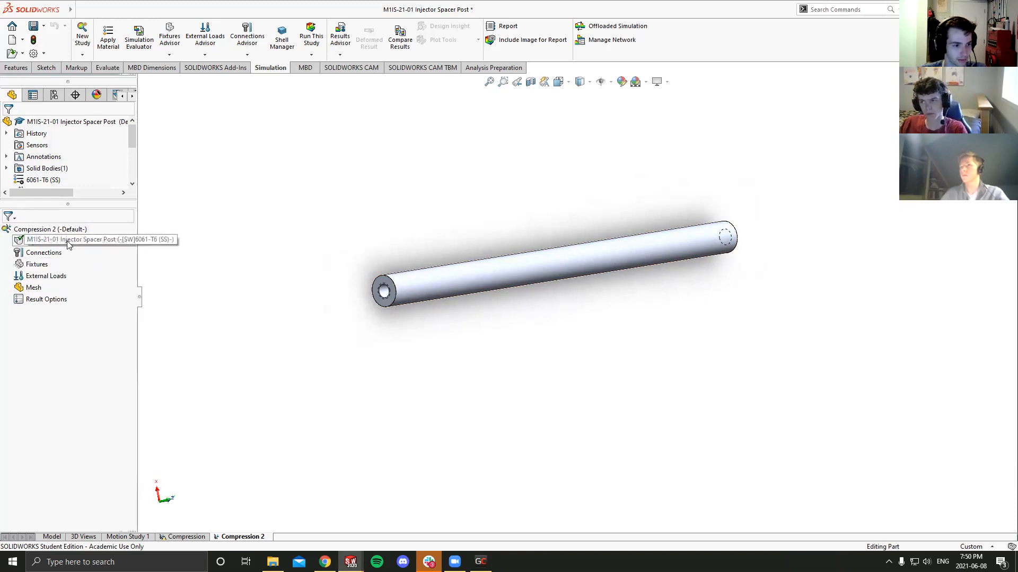
pyautogui.click(36, 264)
pyautogui.click(46, 277)
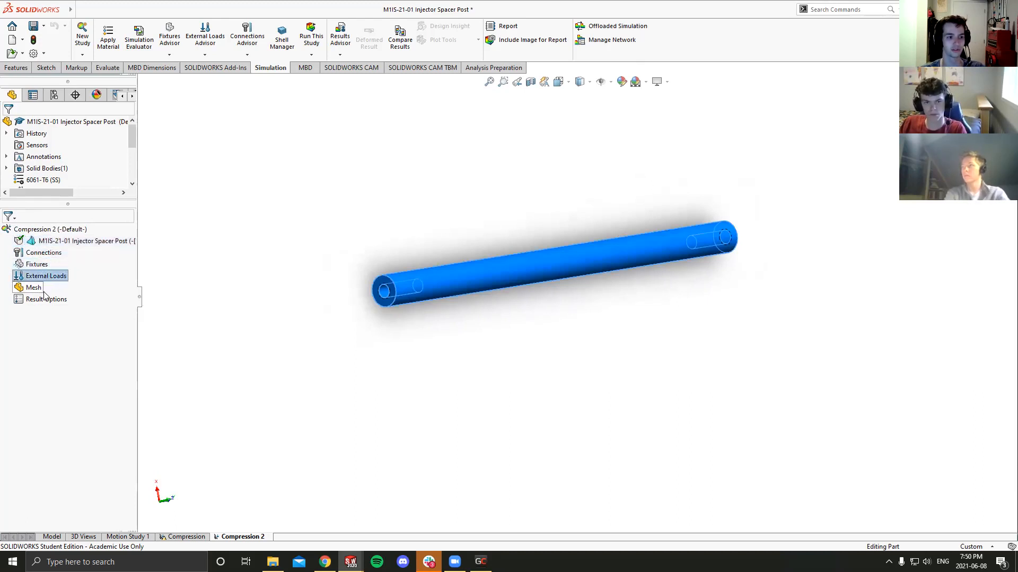
pyautogui.click(45, 293)
pyautogui.click(51, 300)
pyautogui.click(30, 289)
pyautogui.click(32, 313)
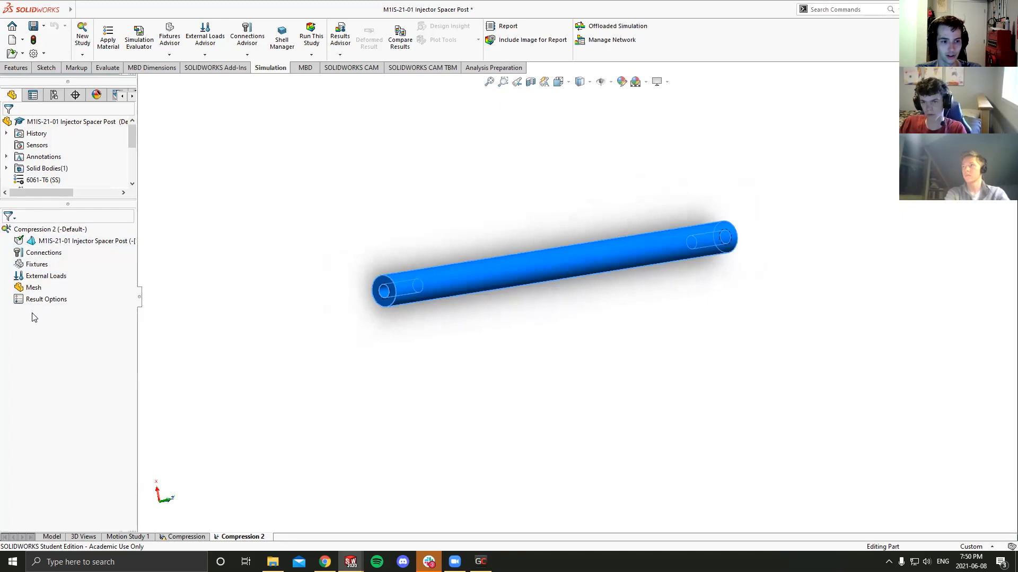
pyautogui.moveTo(334, 301); pyautogui.dragTo(338, 306, button='middle')
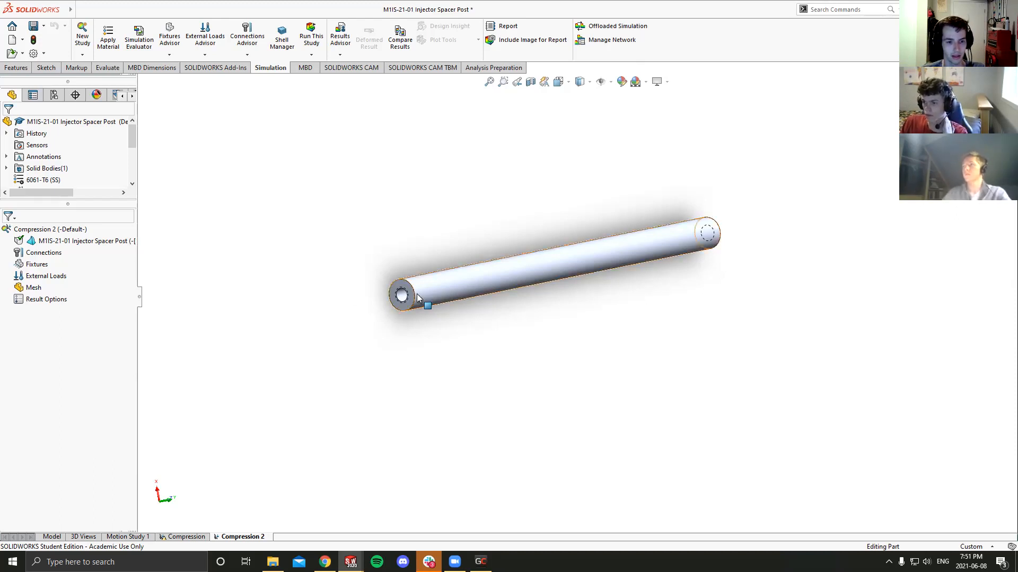
pyautogui.moveTo(418, 297); pyautogui.dragTo(429, 300, button='middle')
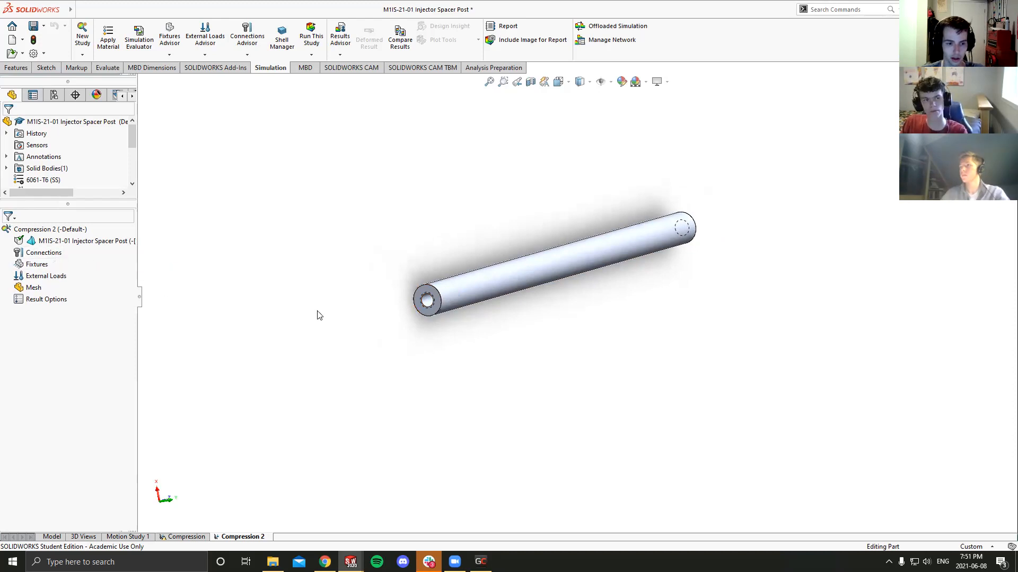
pyautogui.moveTo(447, 302); pyautogui.dragTo(438, 310, button='middle')
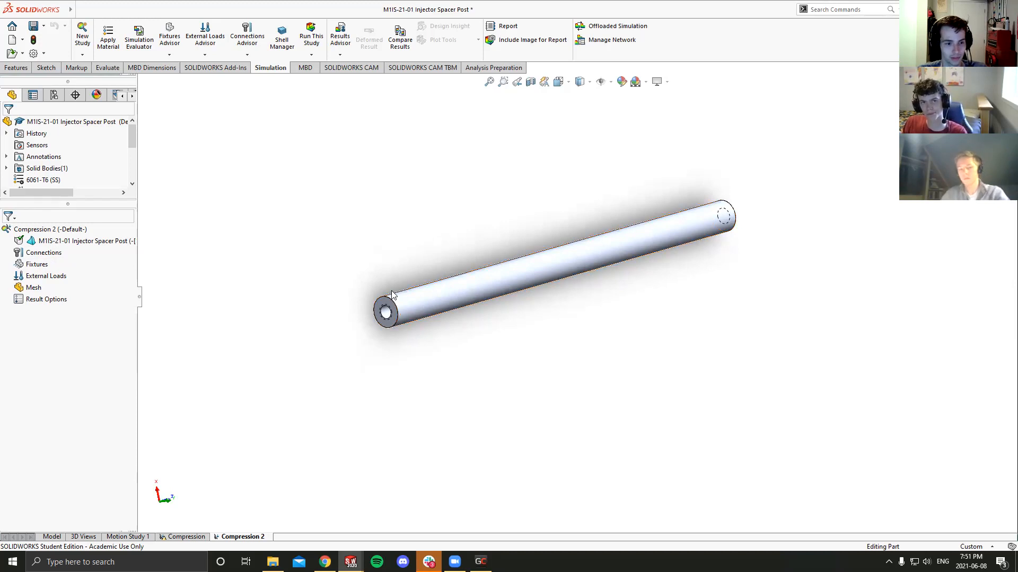
pyautogui.moveTo(391, 292); pyautogui.dragTo(398, 289, button='middle')
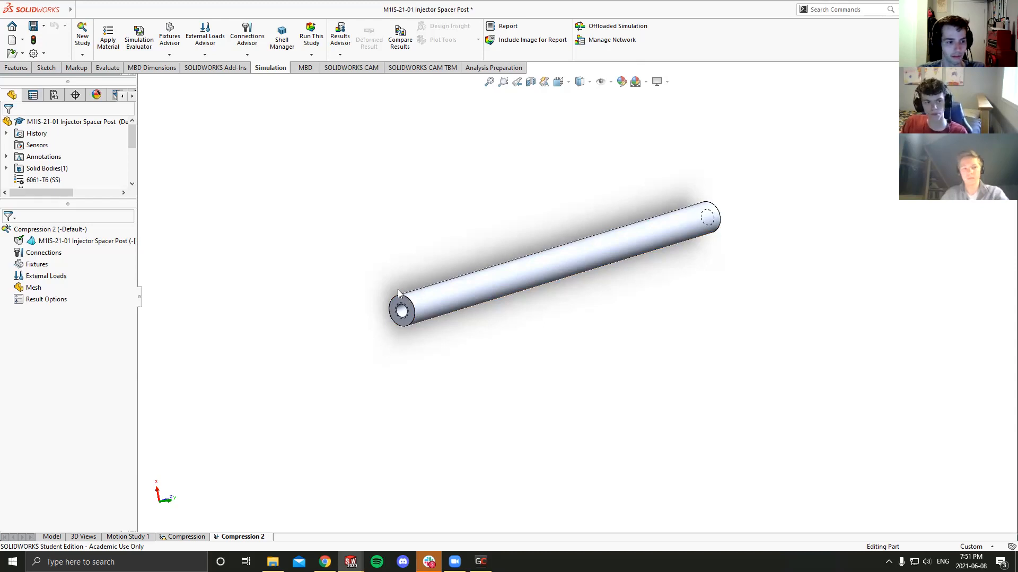
pyautogui.moveTo(518, 298); pyautogui.dragTo(517, 303, button='middle')
# - Check the available SOLIDWORKS add-ins and look over the Fixtures, External Loads and Mesh entries of the study again
pyautogui.click(38, 264)
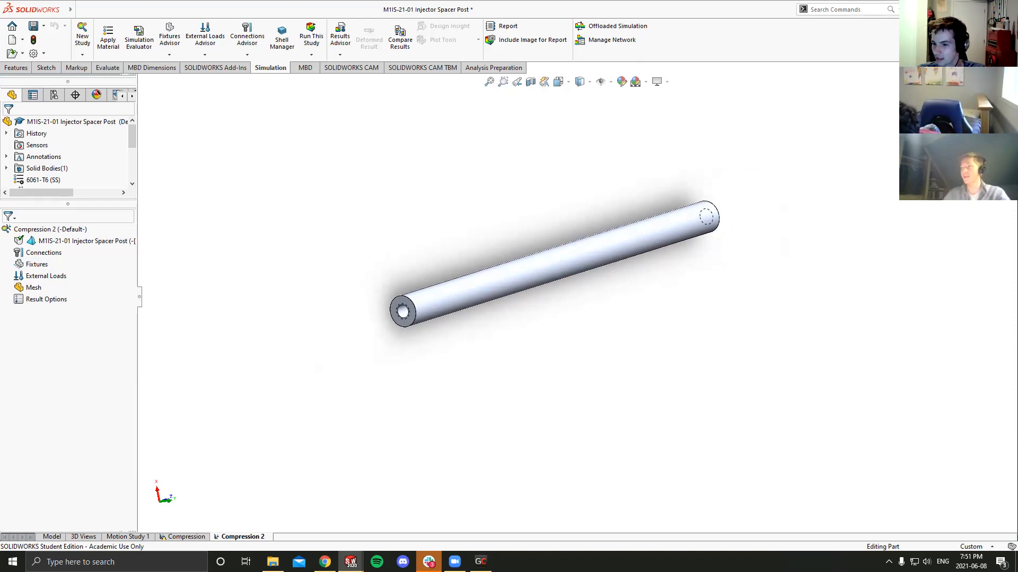
pyautogui.click(218, 67)
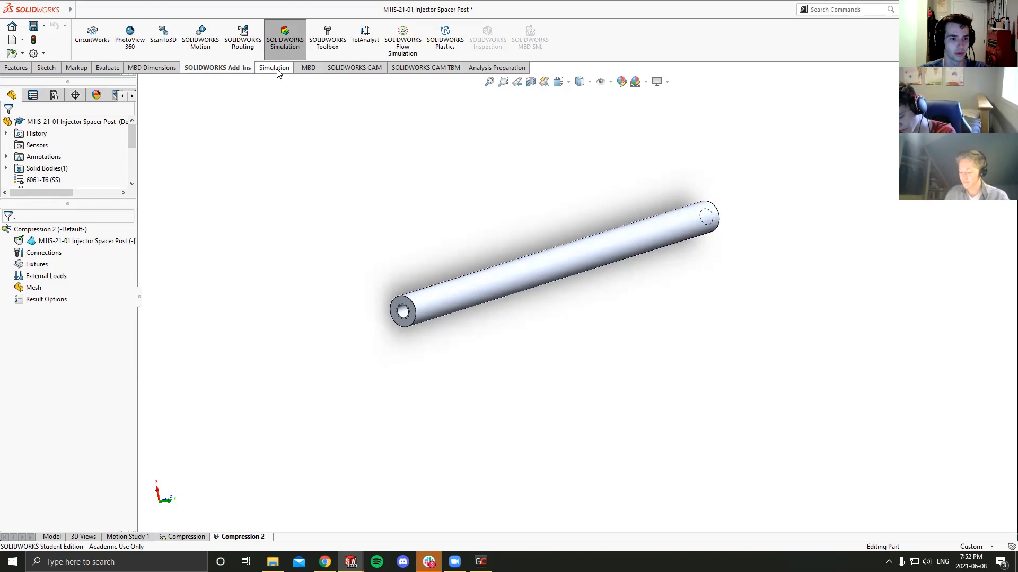
pyautogui.click(276, 68)
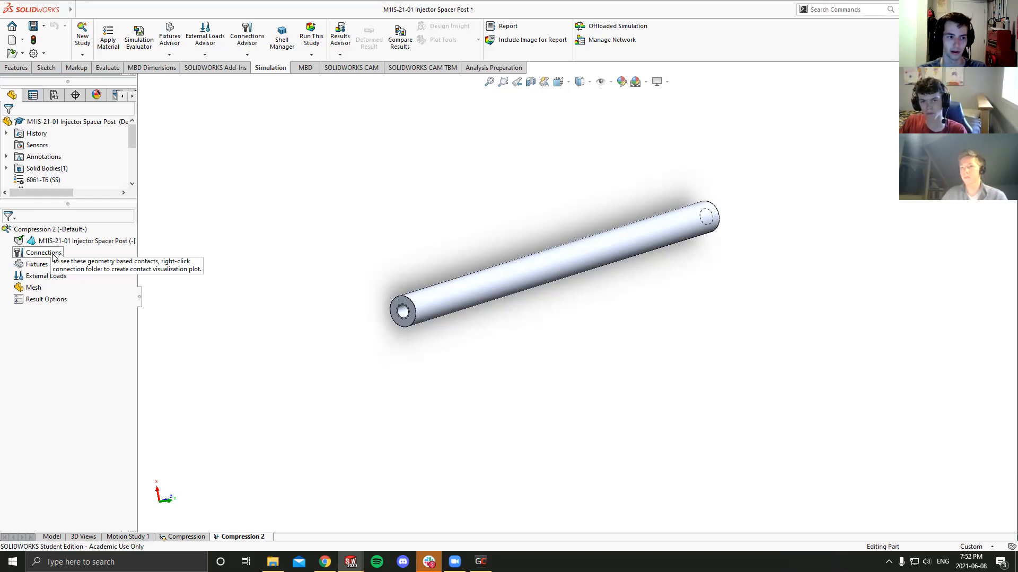
pyautogui.click(37, 265)
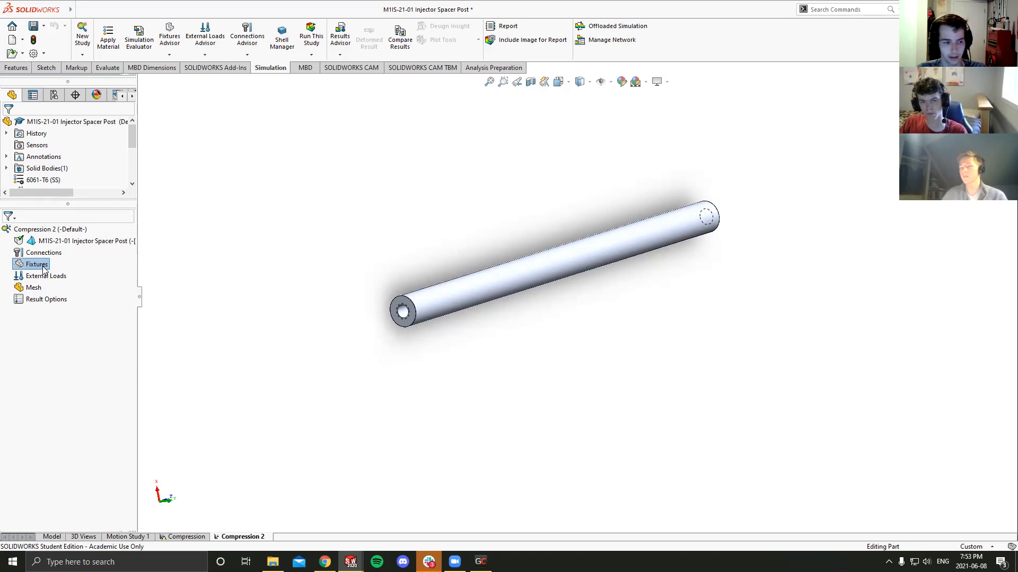
pyautogui.click(50, 278)
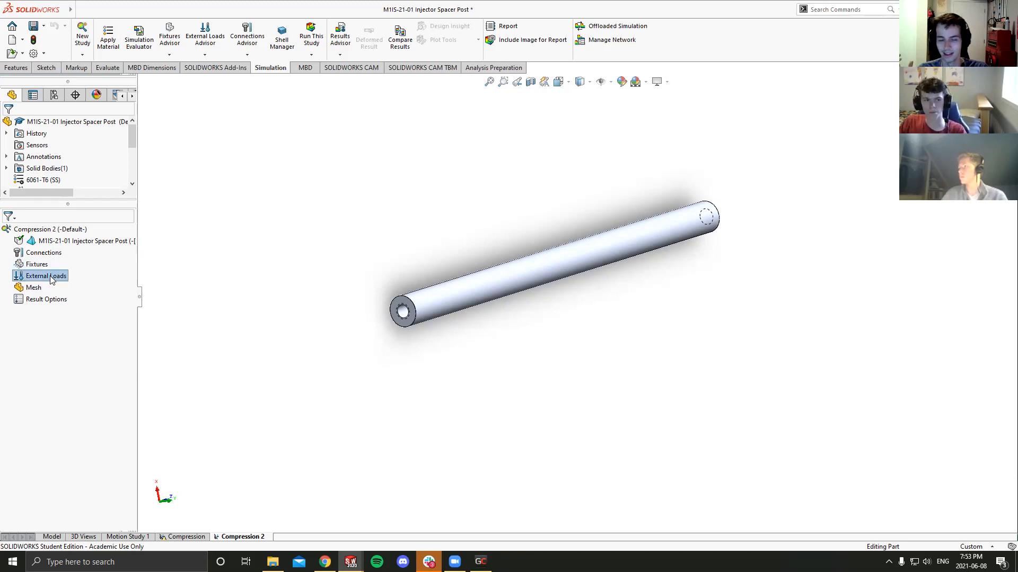
pyautogui.click(44, 289)
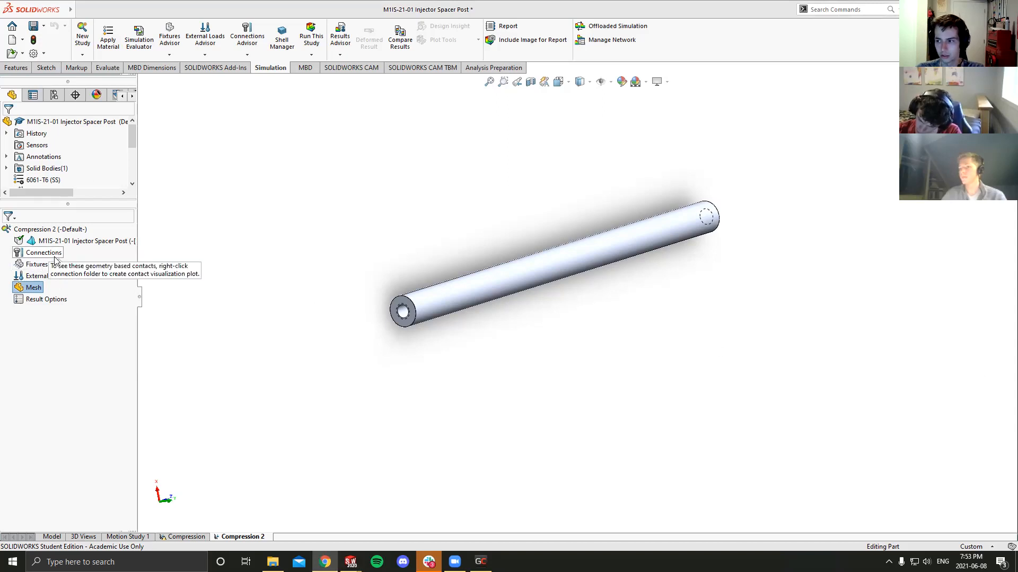
# - Apply a Fixed Geometry fixture to the ring-shaped end face of the post in the Compression 2 study
pyautogui.rightClick(38, 267)
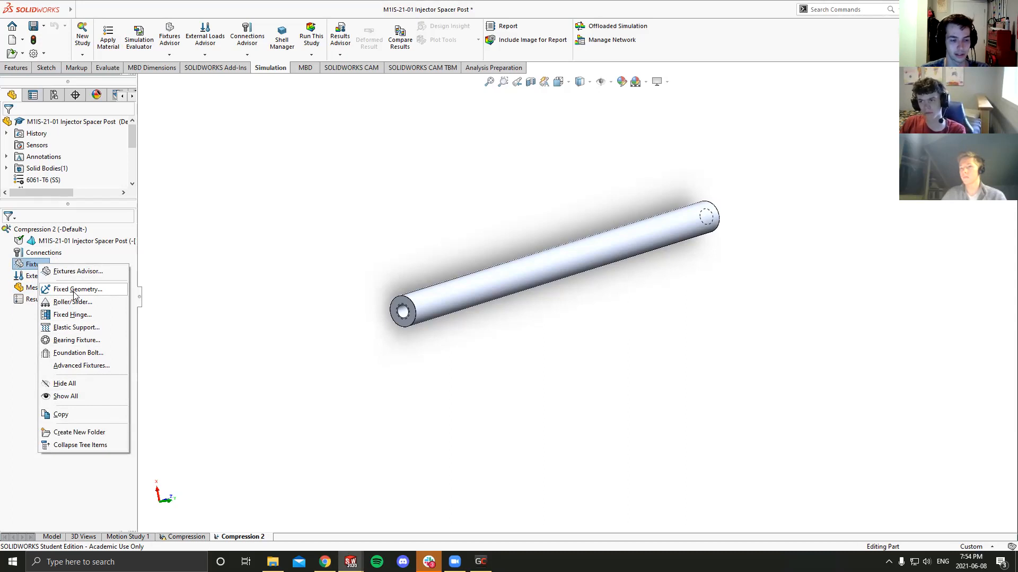
pyautogui.click(74, 294)
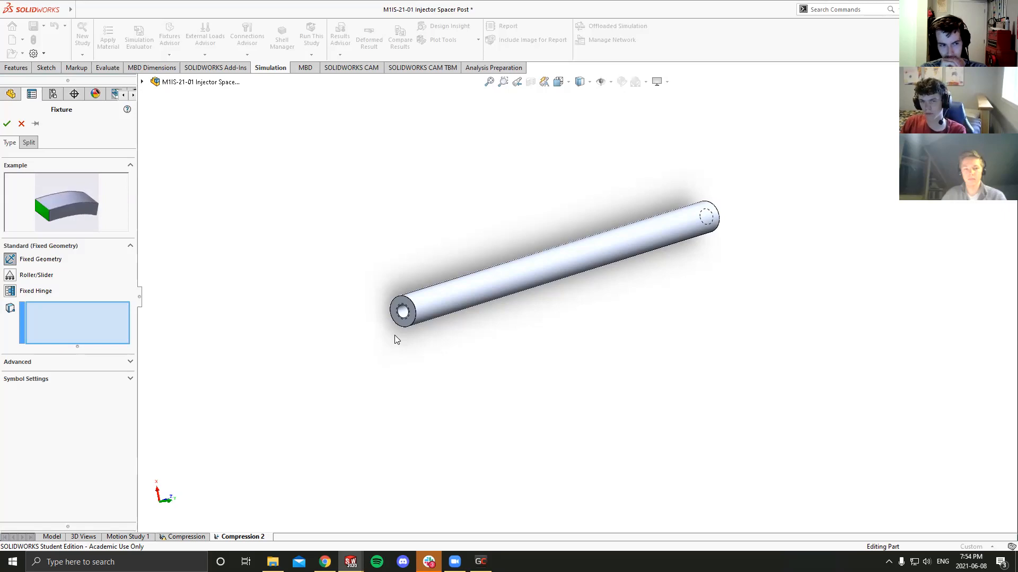
pyautogui.click(402, 312)
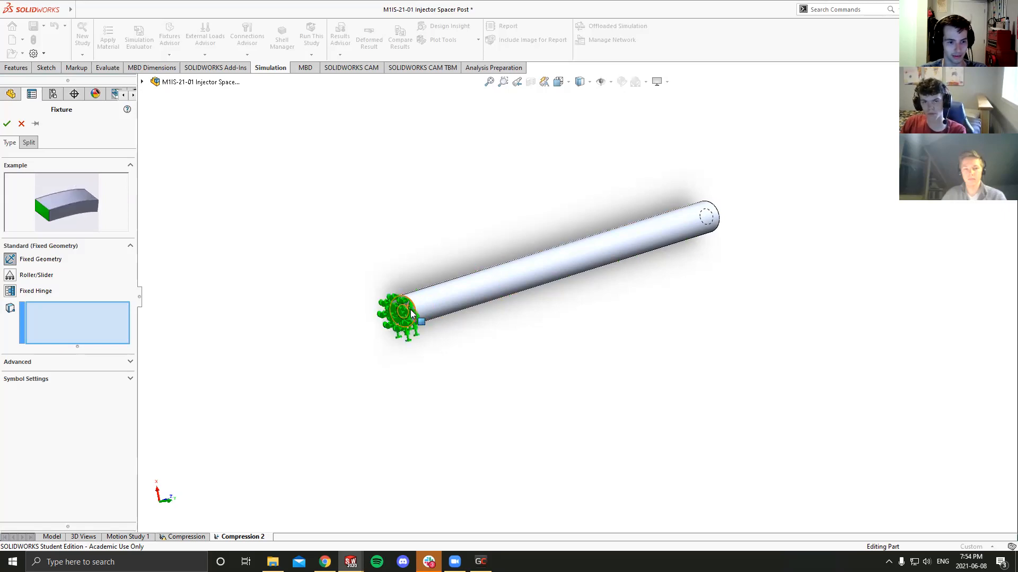
pyautogui.scroll(-10, 413, 313)
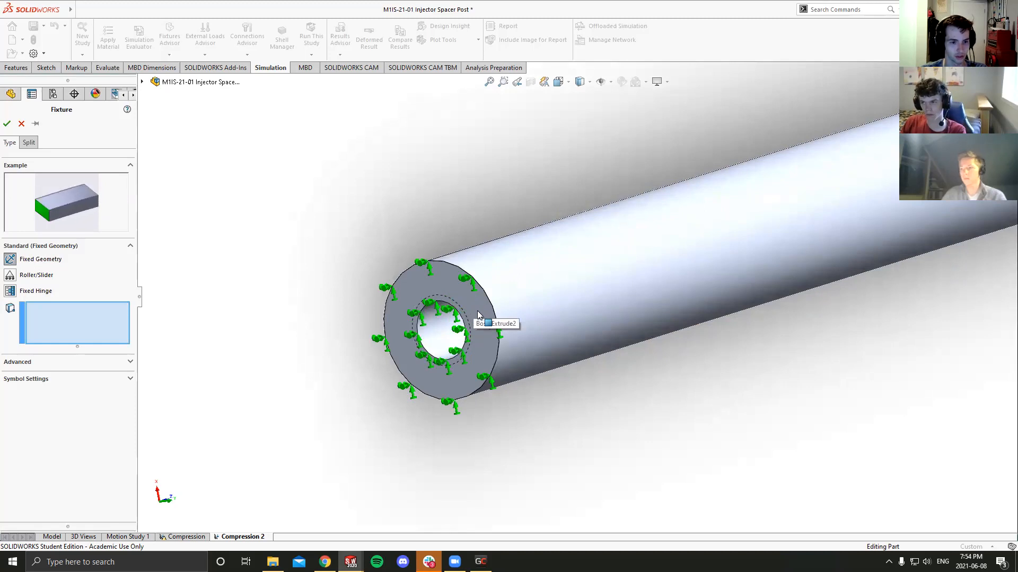
pyautogui.click(480, 318)
pyautogui.moveTo(519, 330); pyautogui.dragTo(479, 353, button='middle')
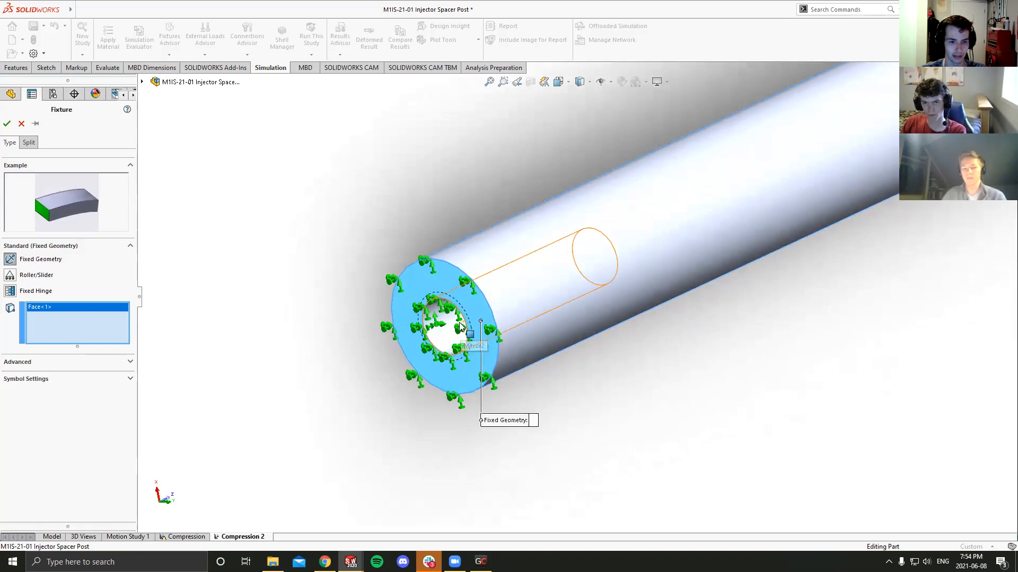
pyautogui.scroll(5, 620, 252)
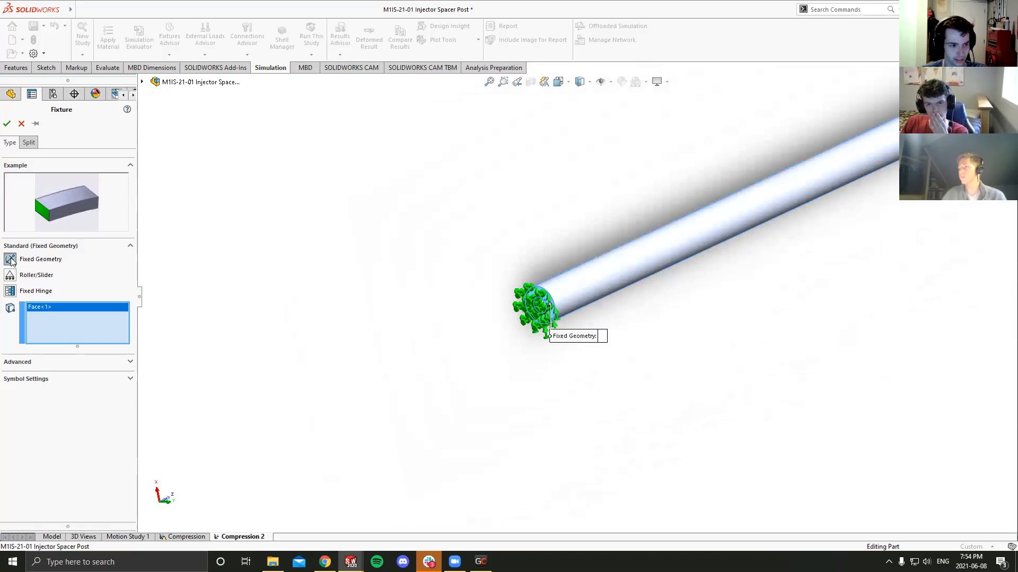
pyautogui.moveTo(288, 250); pyautogui.dragTo(484, 234, button='middle')
pyautogui.scroll(-4, 560, 303)
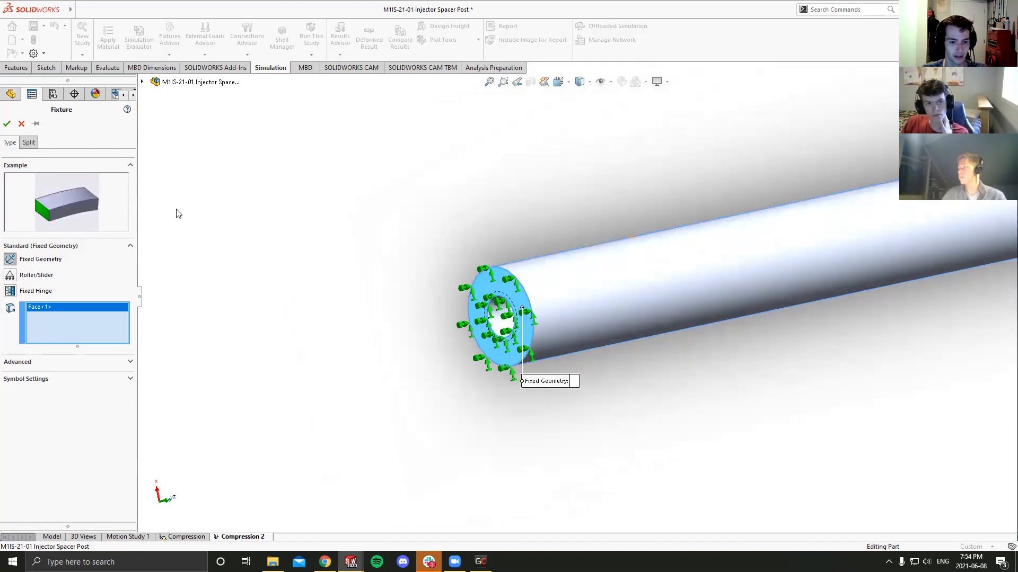
pyautogui.moveTo(442, 267); pyautogui.dragTo(459, 280, button='middle')
pyautogui.scroll(9, 610, 300)
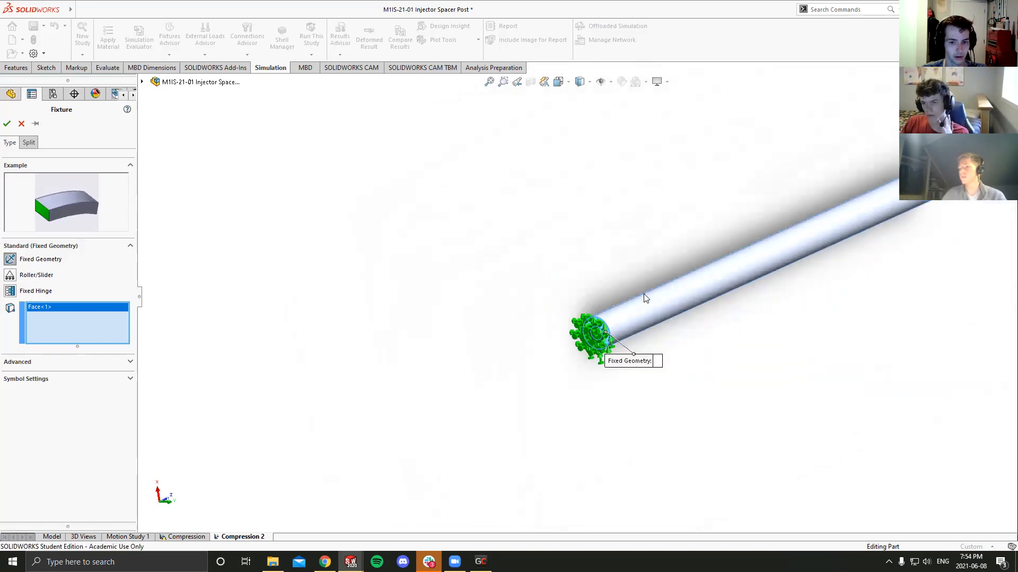
pyautogui.scroll(-4, 732, 225)
pyautogui.scroll(1, 470, 269)
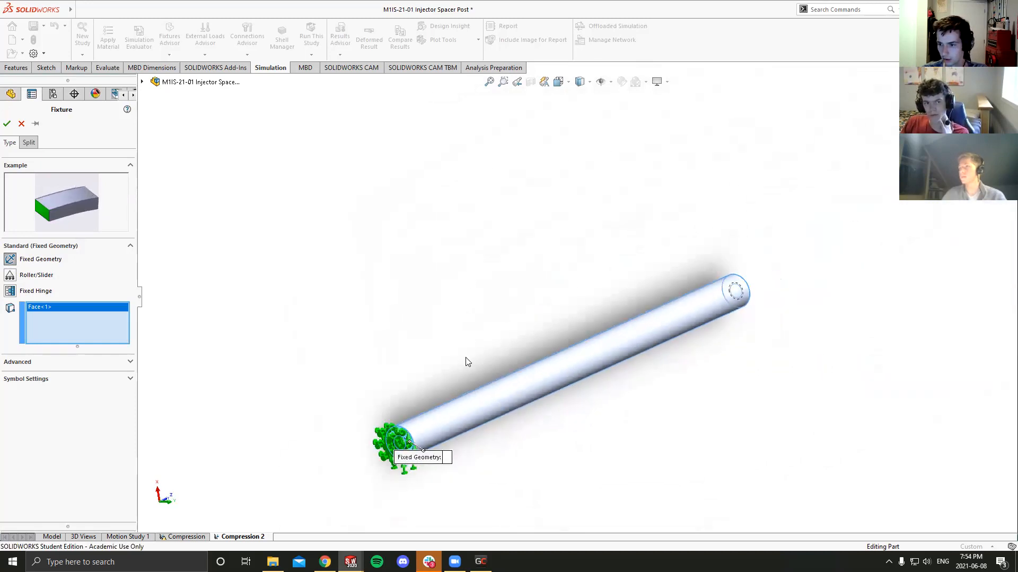
pyautogui.scroll(-1, 457, 354)
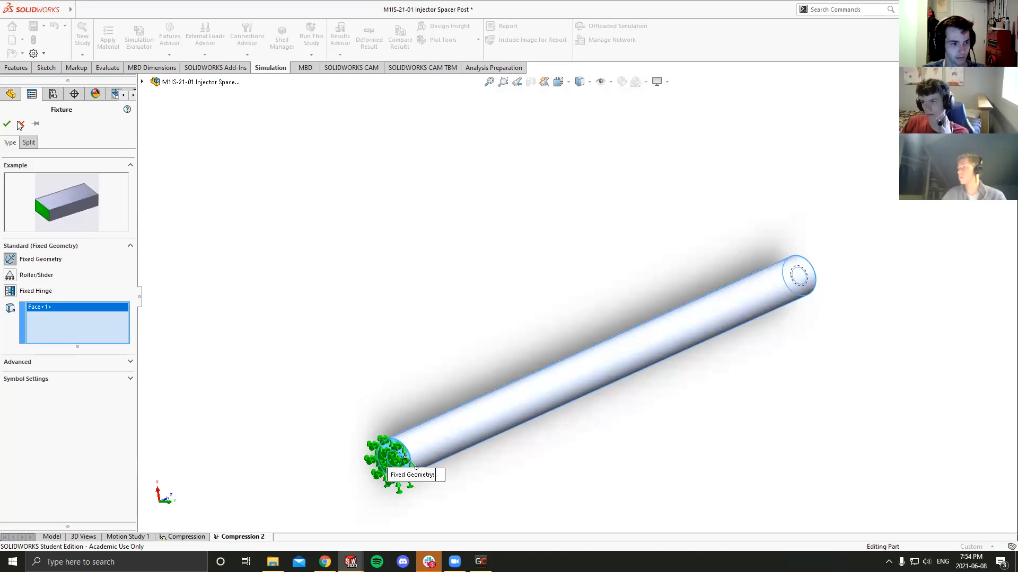
pyautogui.press('Return')
pyautogui.scroll(-5, 370, 332)
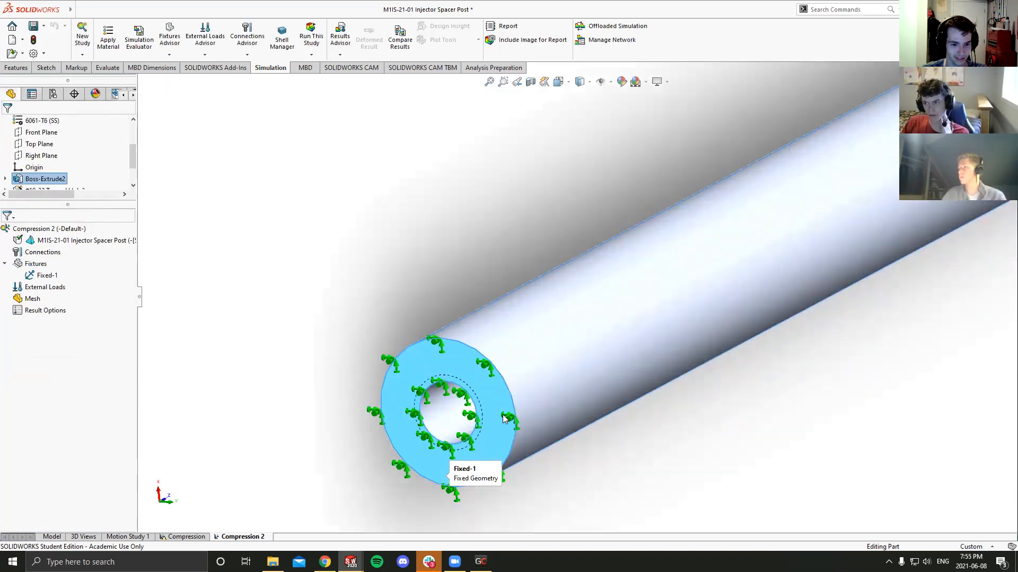
pyautogui.scroll(3, 610, 201)
pyautogui.click(559, 82)
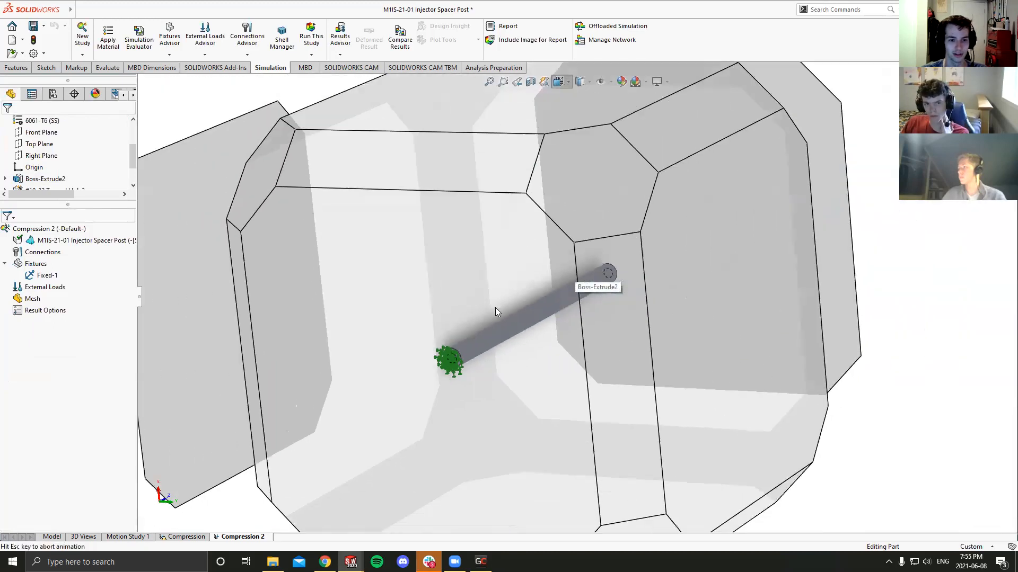
pyautogui.click(467, 364)
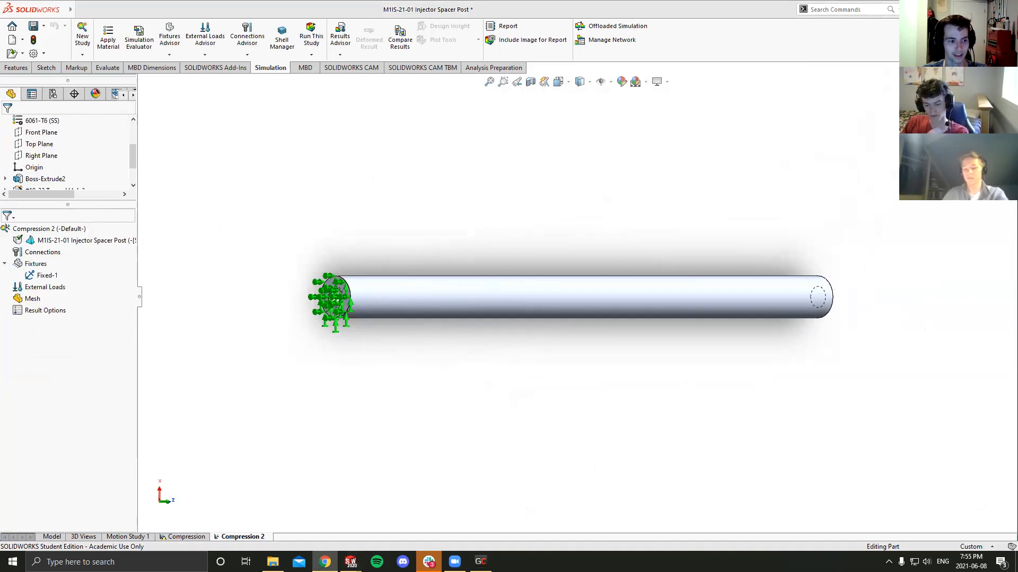
pyautogui.click(46, 290)
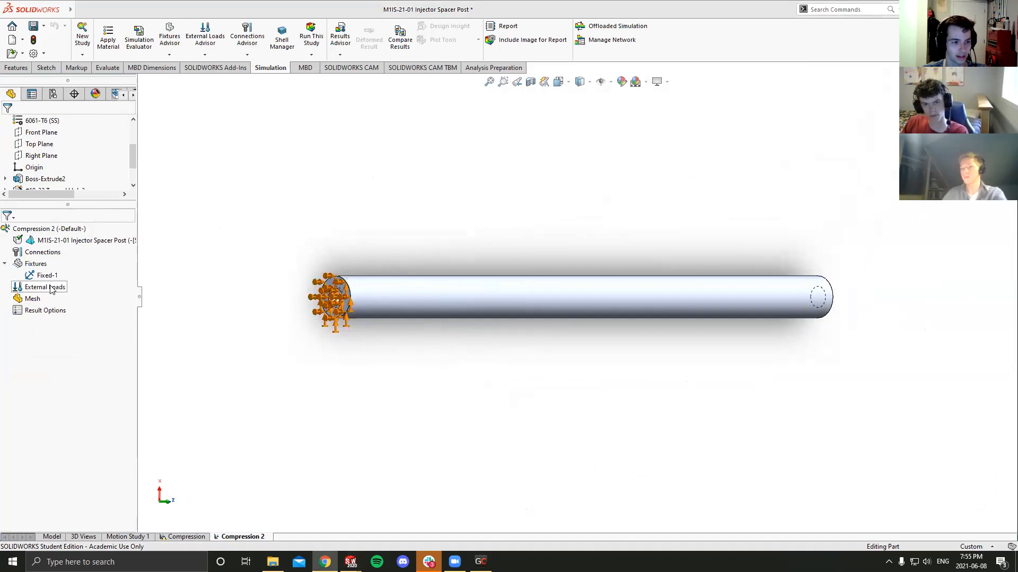
pyautogui.rightClick(45, 293)
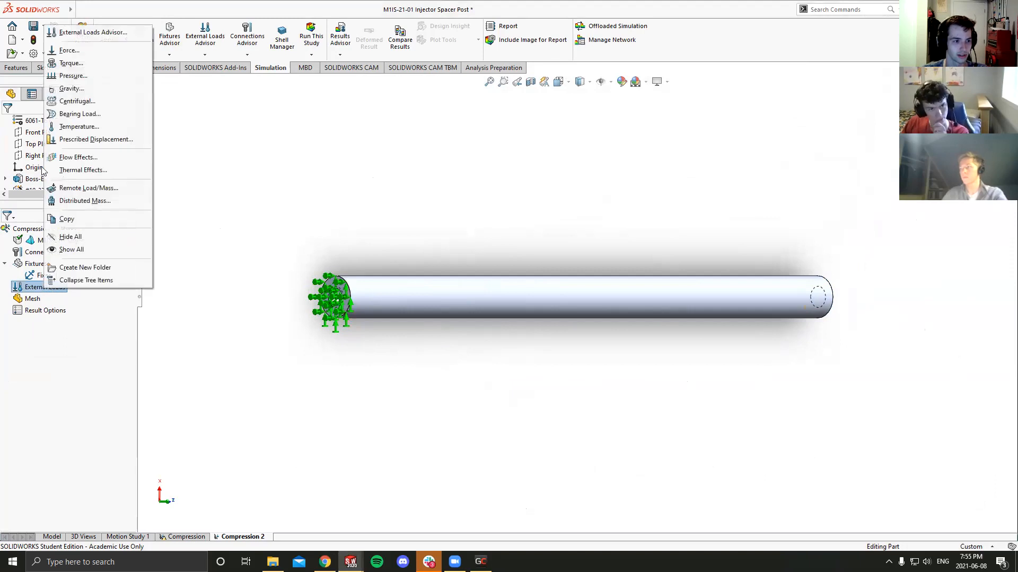
pyautogui.click(68, 51)
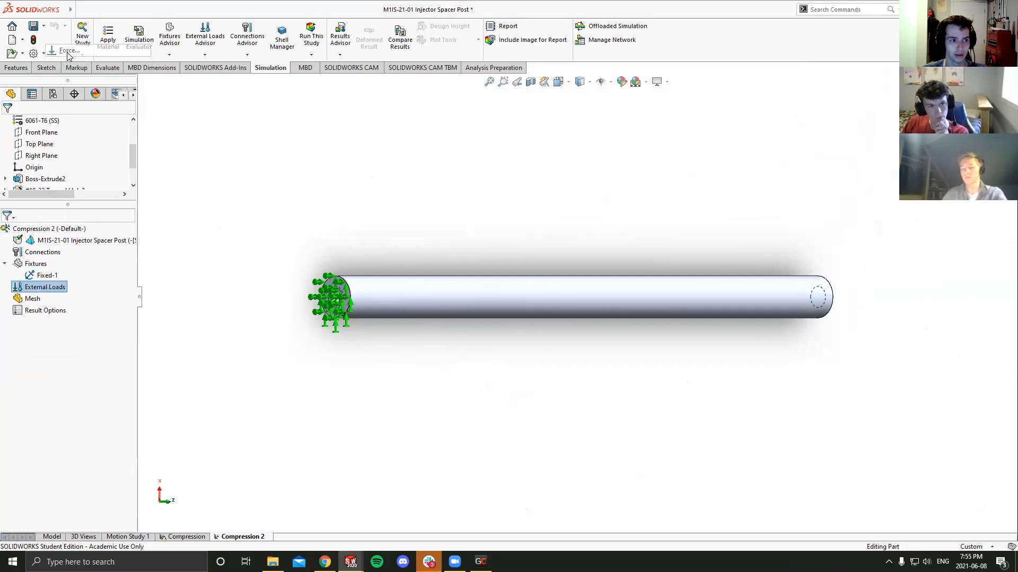
pyautogui.moveTo(404, 247); pyautogui.dragTo(328, 257, button='middle')
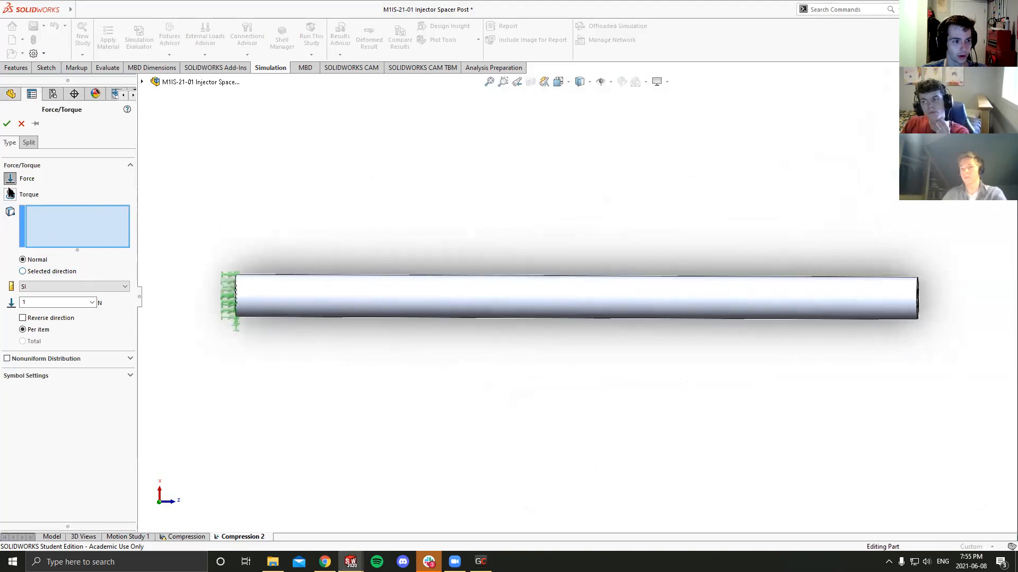
pyautogui.moveTo(342, 210); pyautogui.dragTo(318, 209, button='middle')
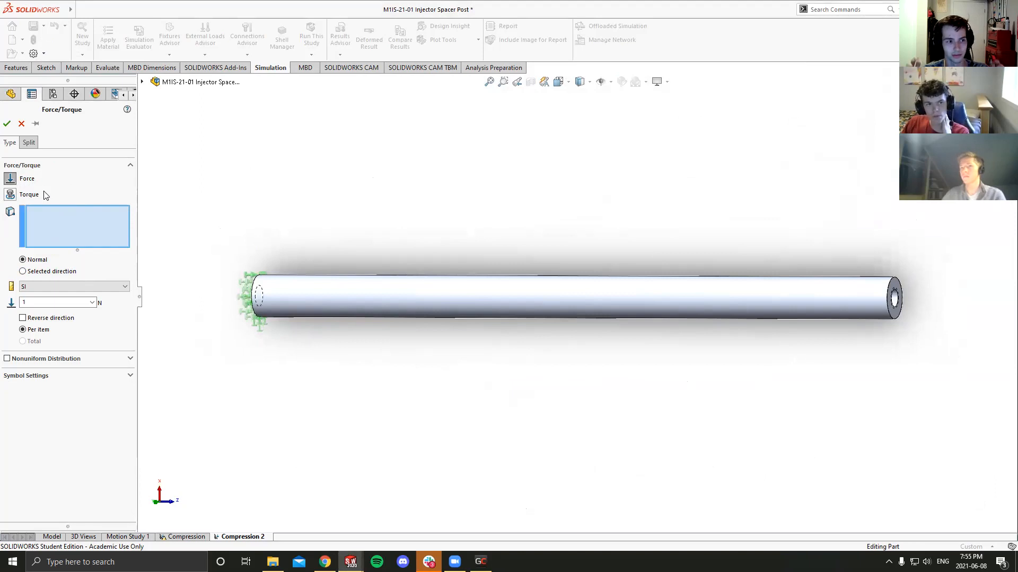
pyautogui.moveTo(320, 221); pyautogui.dragTo(327, 228, button='middle')
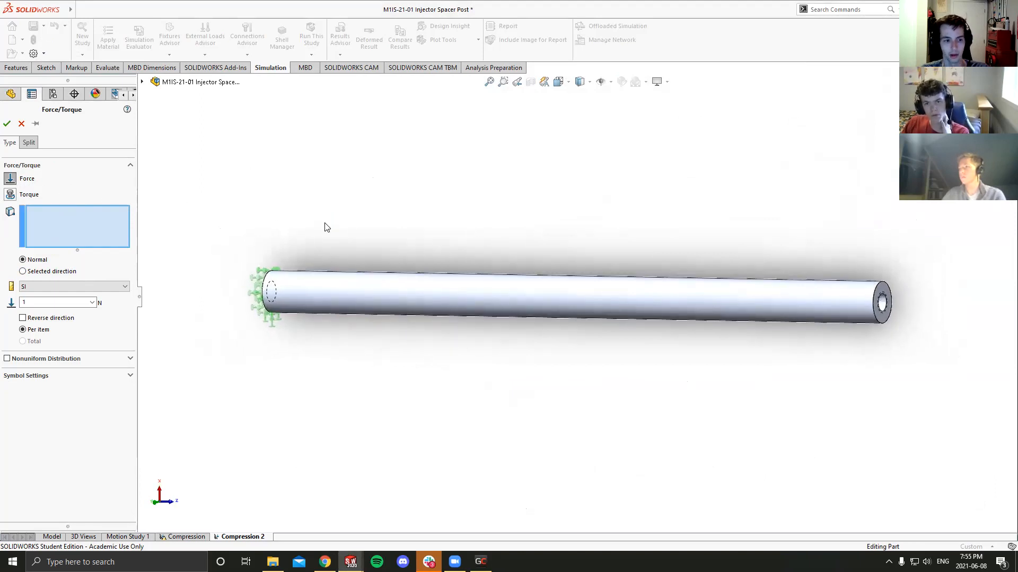
pyautogui.moveTo(432, 234); pyautogui.dragTo(420, 237, button='middle')
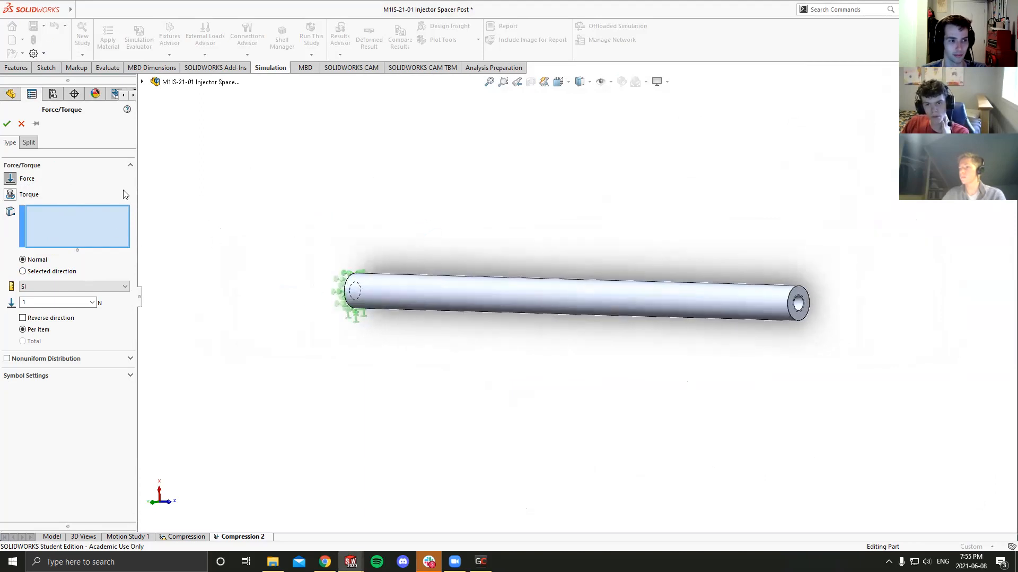
pyautogui.click(21, 127)
# - Add a normal force of 334 N per item to the end face opposite the fixture, pushing into the post
pyautogui.rightClick(53, 288)
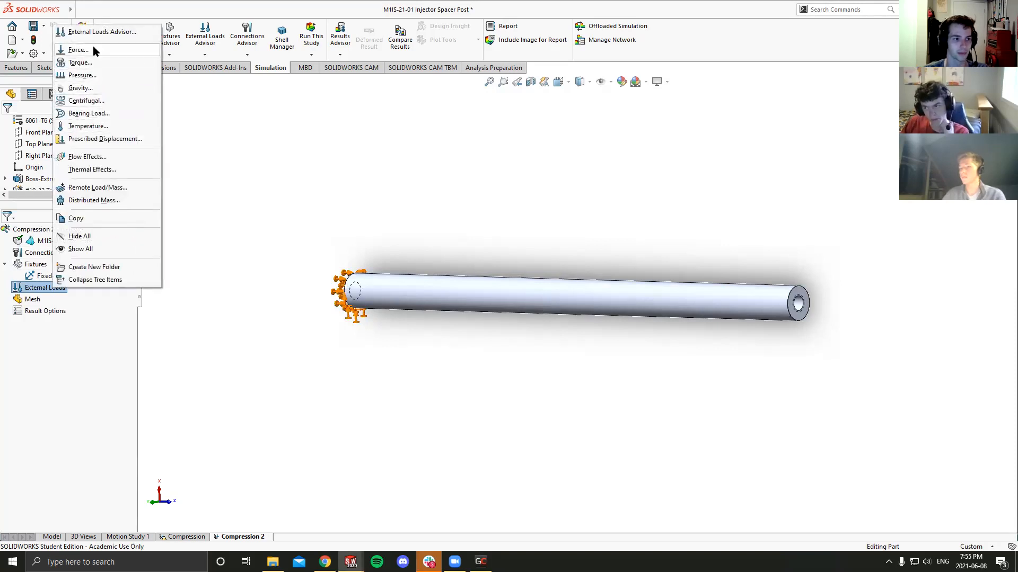
pyautogui.click(93, 49)
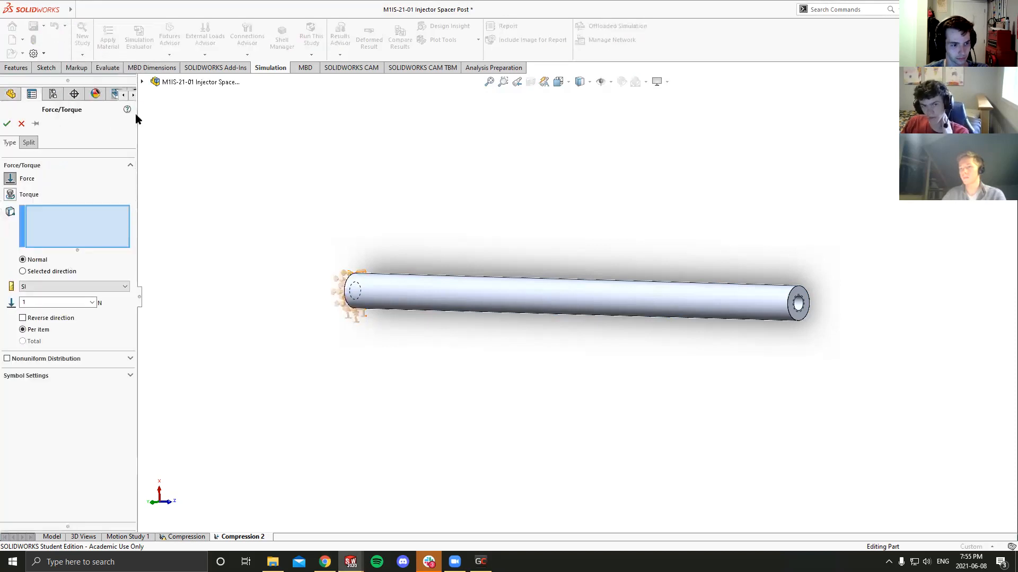
pyautogui.moveTo(308, 159); pyautogui.dragTo(313, 158, button='middle')
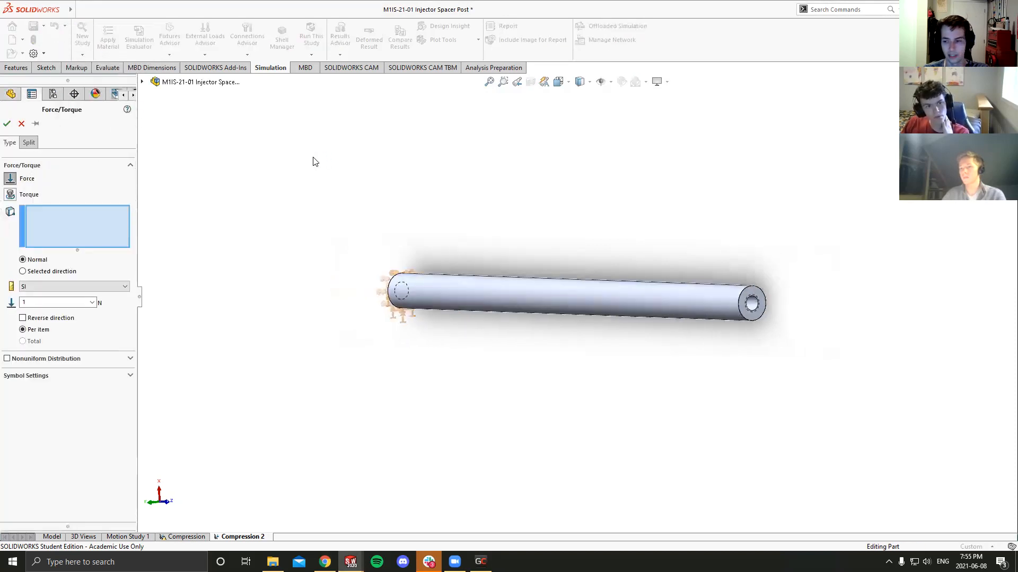
pyautogui.scroll(-4, 679, 240)
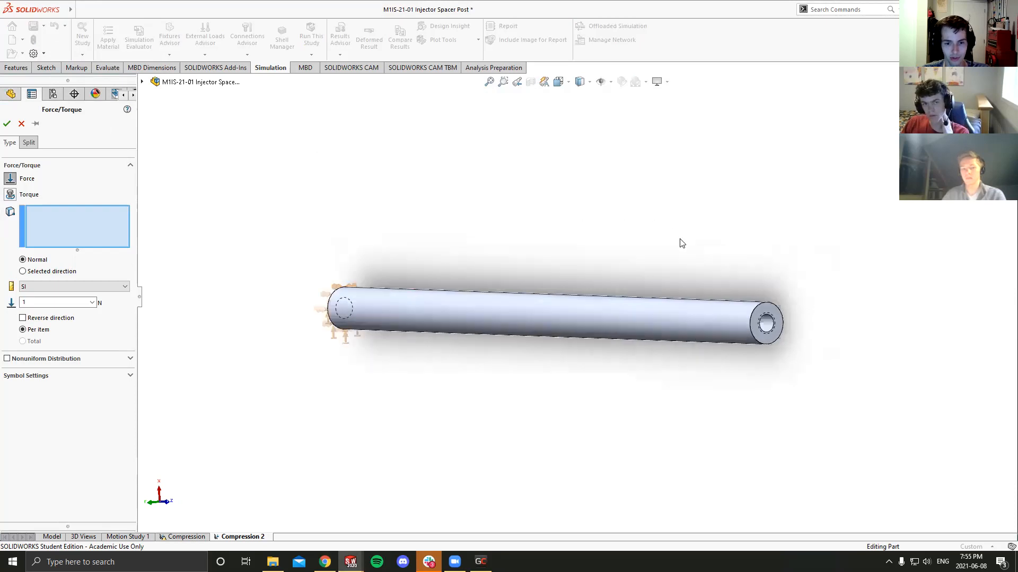
pyautogui.click(789, 376)
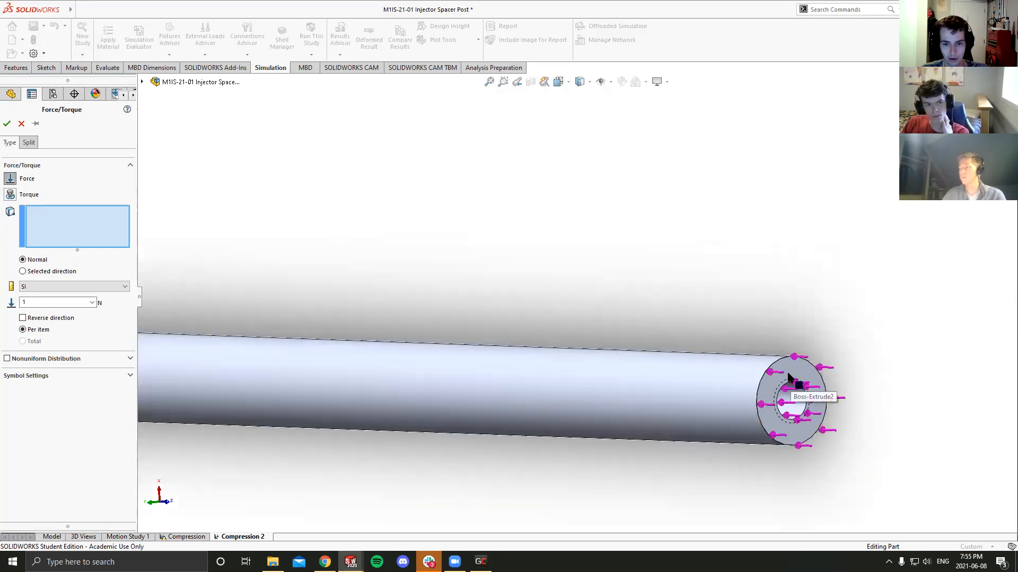
pyautogui.scroll(3, 768, 380)
pyautogui.moveTo(749, 382); pyautogui.dragTo(403, 334, button='middle')
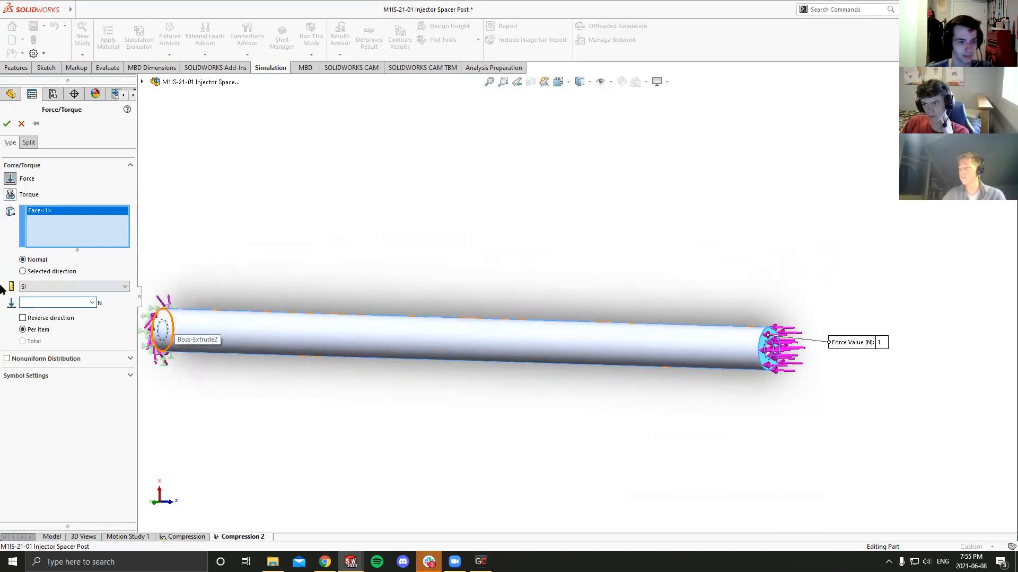
pyautogui.click(53, 301)
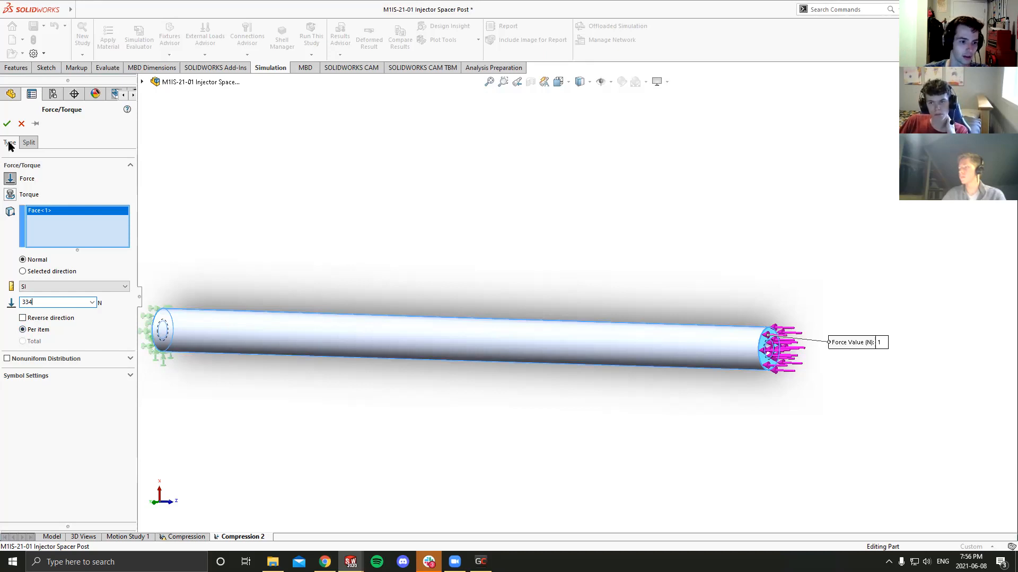
pyautogui.click(7, 125)
# - Start creating a mesh for the Compression 2 study, set the mesh density close to Fine, and enable the Mesh Parameters
pyautogui.moveTo(320, 324); pyautogui.dragTo(359, 355, button='middle')
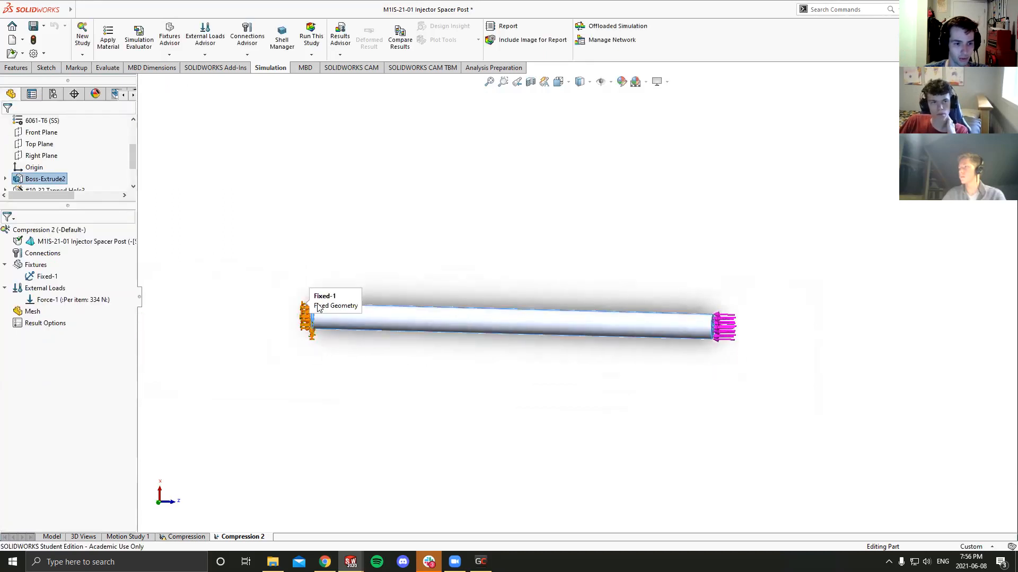
pyautogui.moveTo(656, 268); pyautogui.dragTo(625, 253, button='middle')
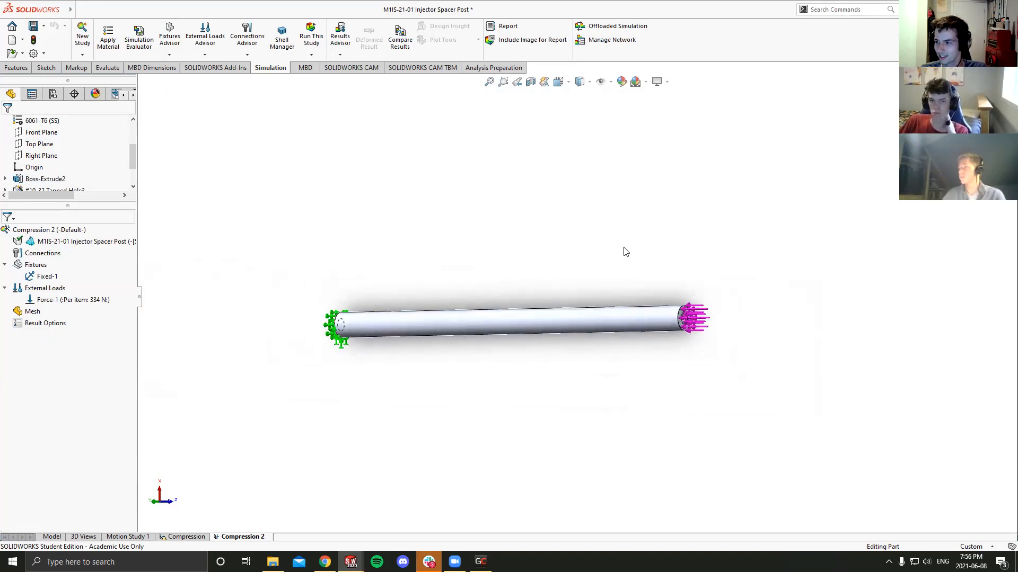
pyautogui.moveTo(627, 254); pyautogui.dragTo(633, 268, button='middle')
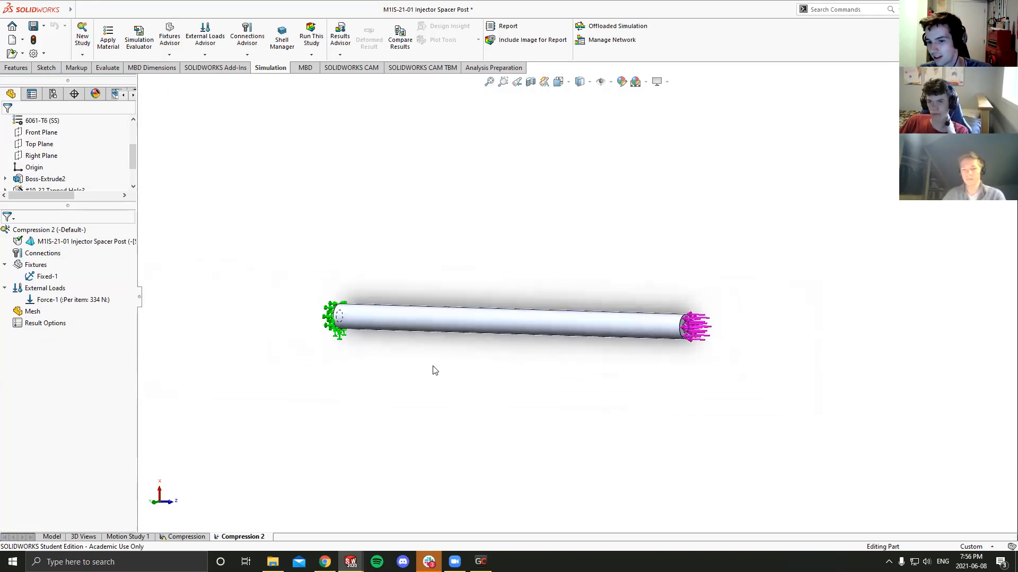
pyautogui.click(31, 312)
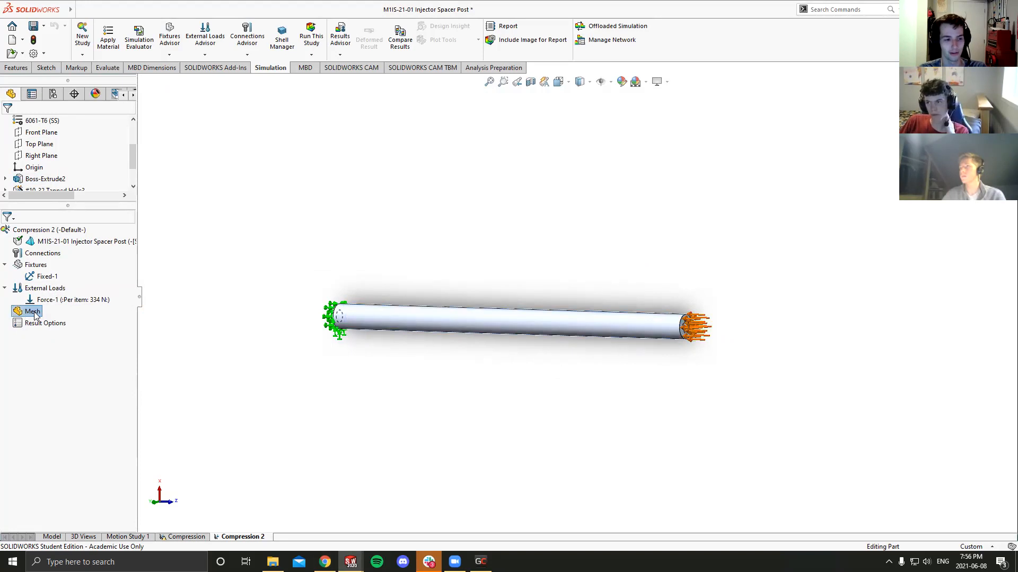
pyautogui.rightClick(35, 313)
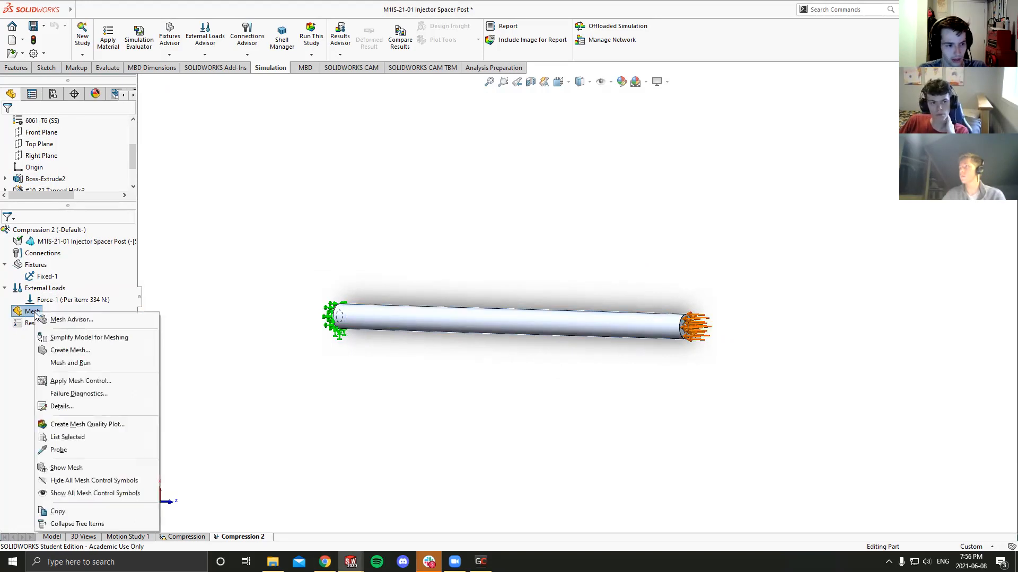
pyautogui.click(83, 351)
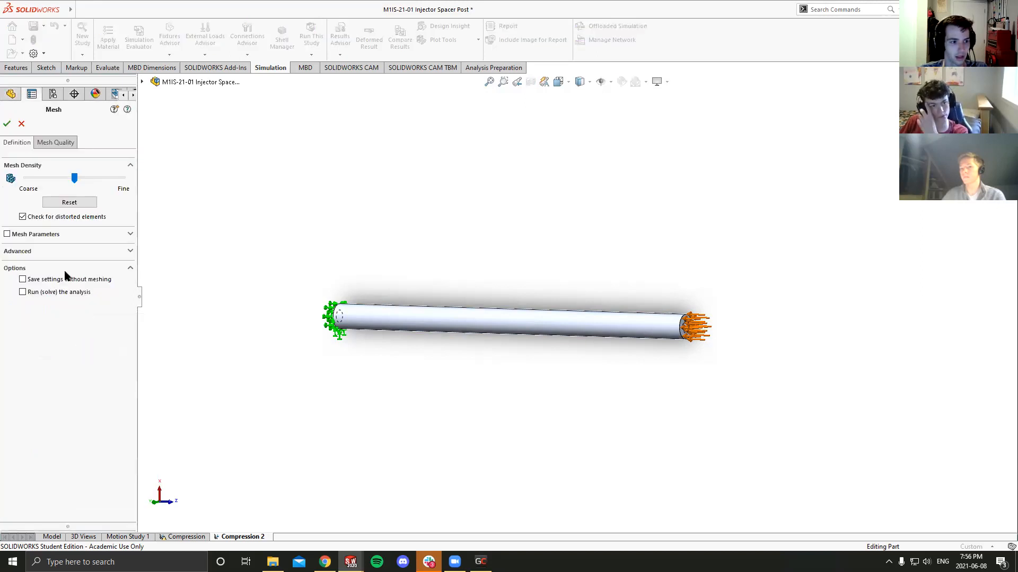
pyautogui.click(59, 180)
pyautogui.moveTo(58, 183); pyautogui.dragTo(113, 190)
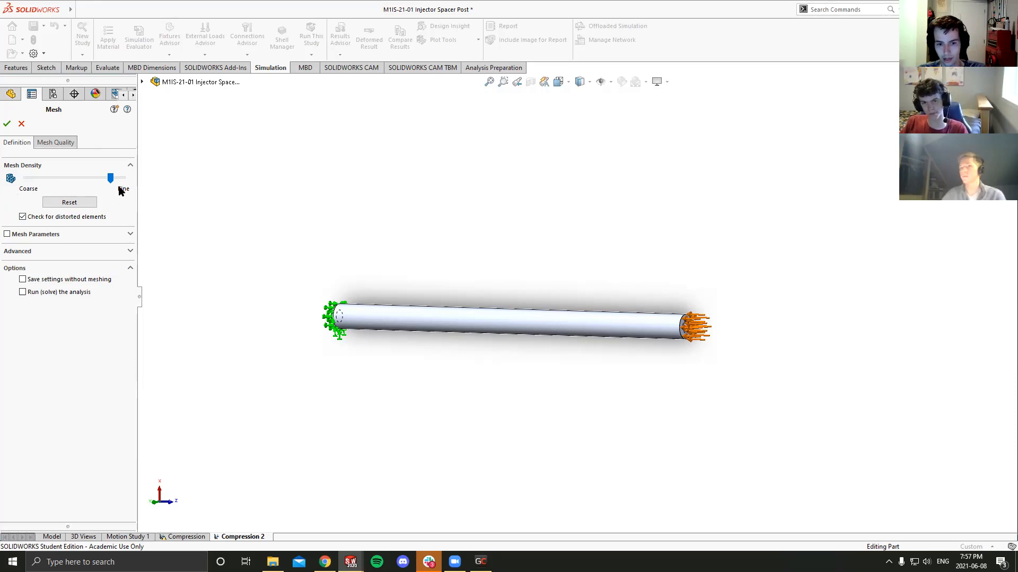
pyautogui.click(7, 235)
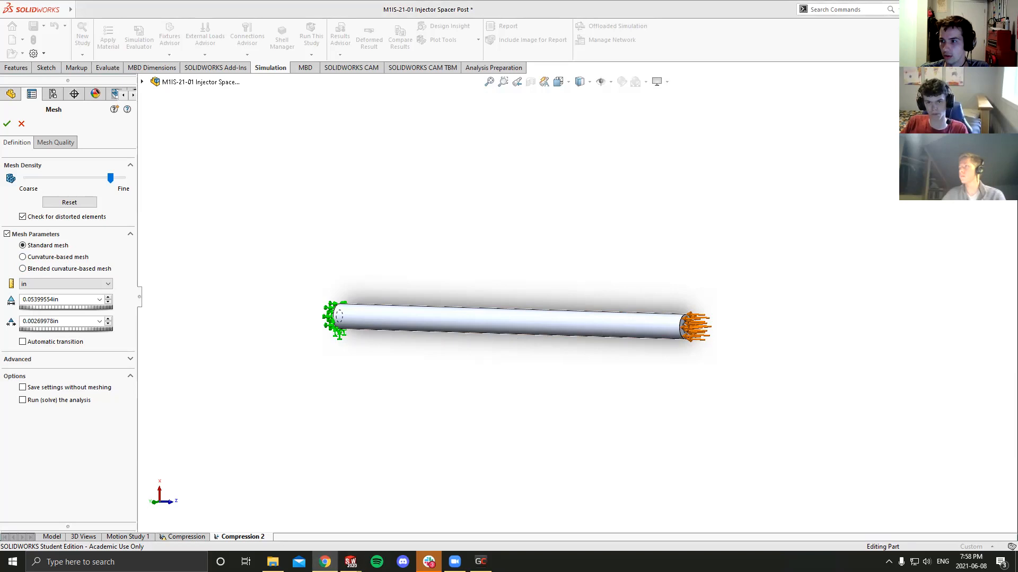
# - Switch to Chrome and examine the illustration of standard mesh parameters and element aspect ratios
pyautogui.hotkey('alt', 'Tab')
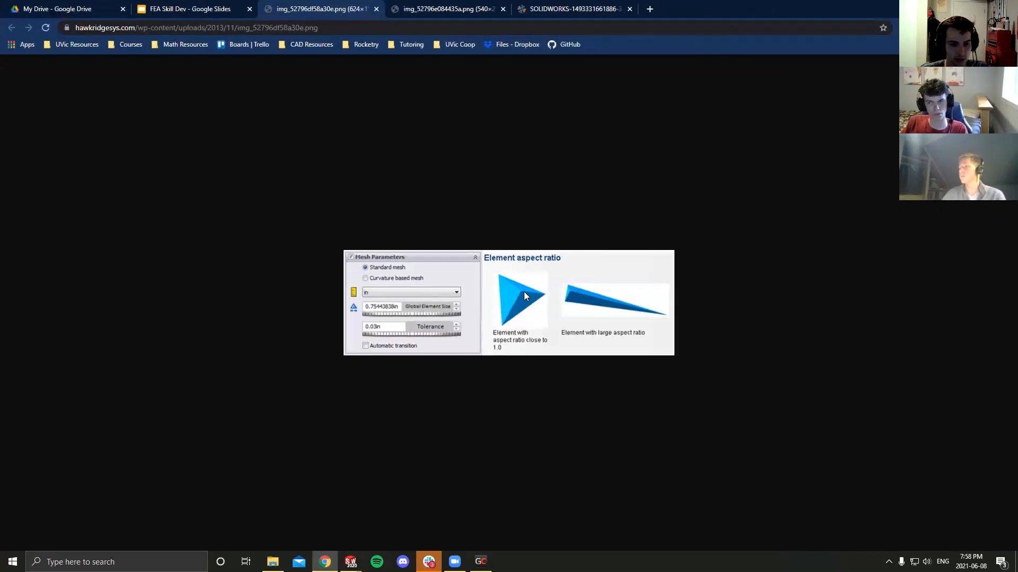
pyautogui.keyDown('ctrl'); pyautogui.scroll(5, 502, 278); pyautogui.keyUp('ctrl')
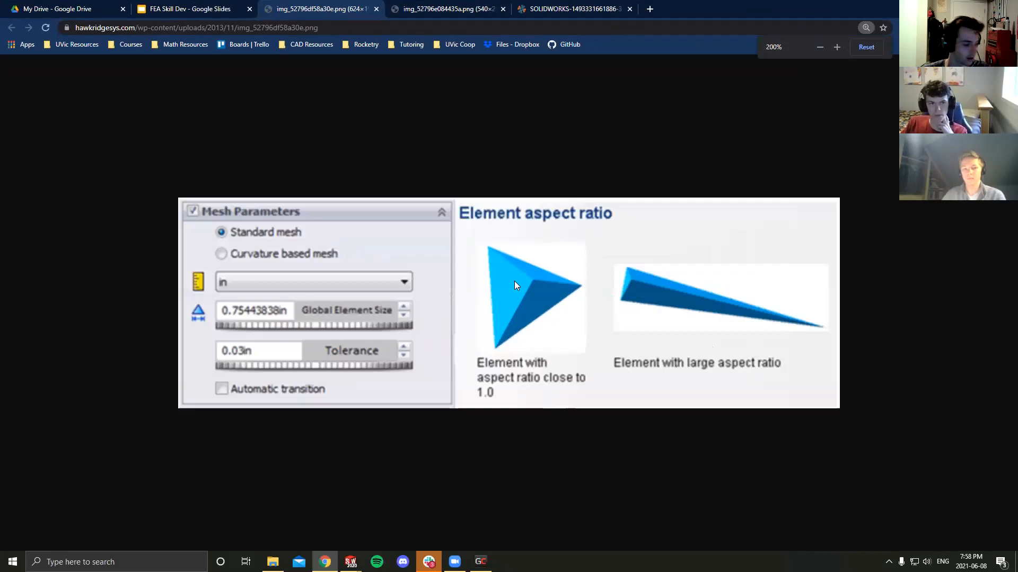
pyautogui.keyDown('ctrl'); pyautogui.scroll(1, 514, 282); pyautogui.keyUp('ctrl')
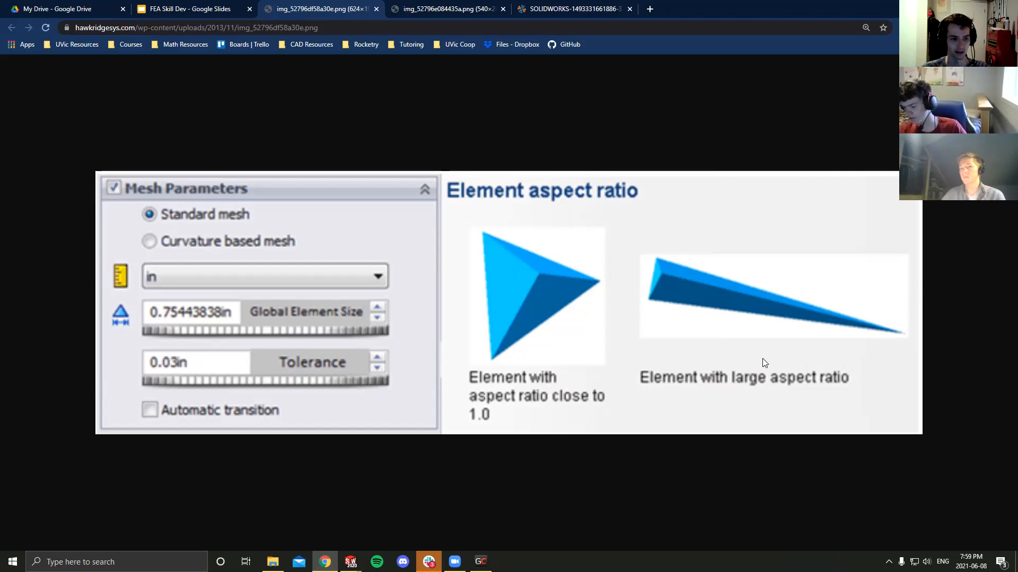
pyautogui.hotkey('ctrl', '-')
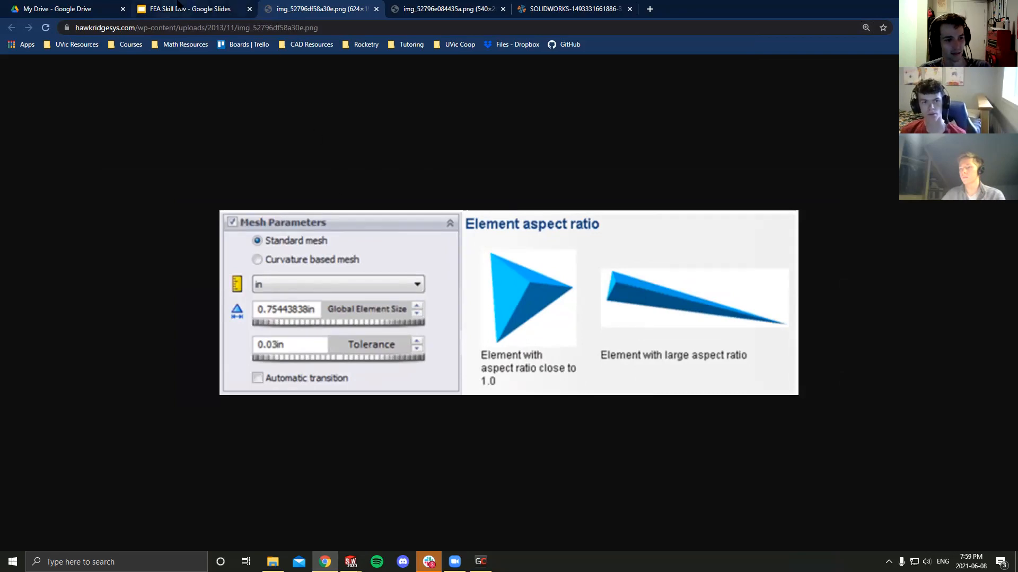
pyautogui.click(177, 5)
pyautogui.click(324, 6)
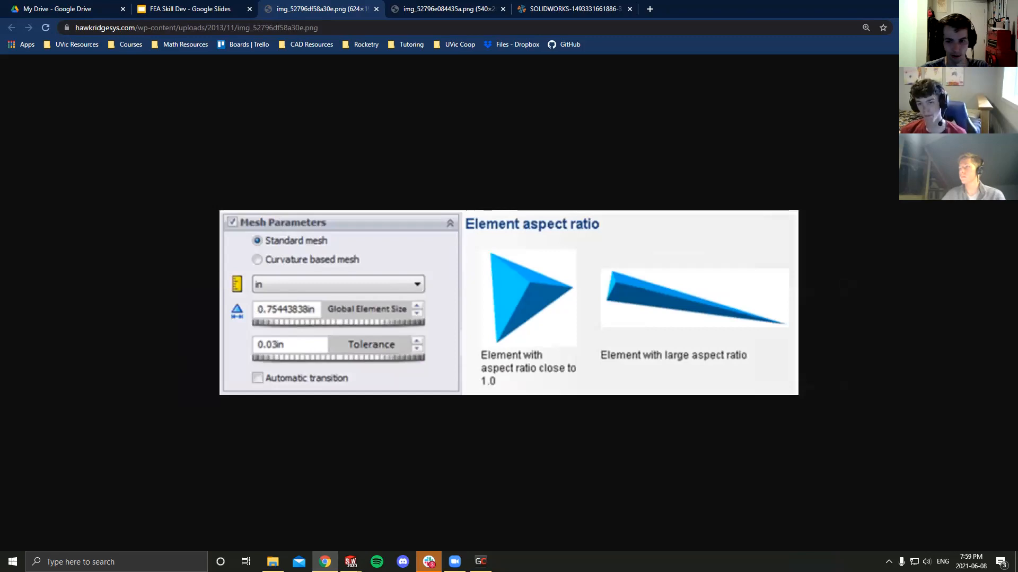
pyautogui.moveTo(741, 7); pyautogui.dragTo(809, 30)
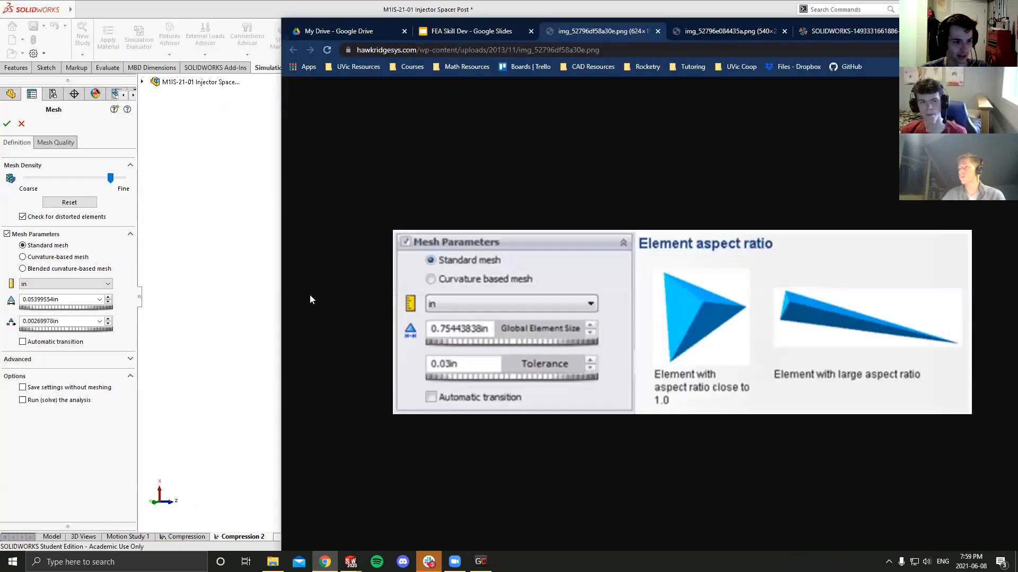
# - Switch back to SOLIDWORKS and set the mesh type to Curvature-based mesh, comparing its parameters with those of Standard mesh
pyautogui.click(23, 258)
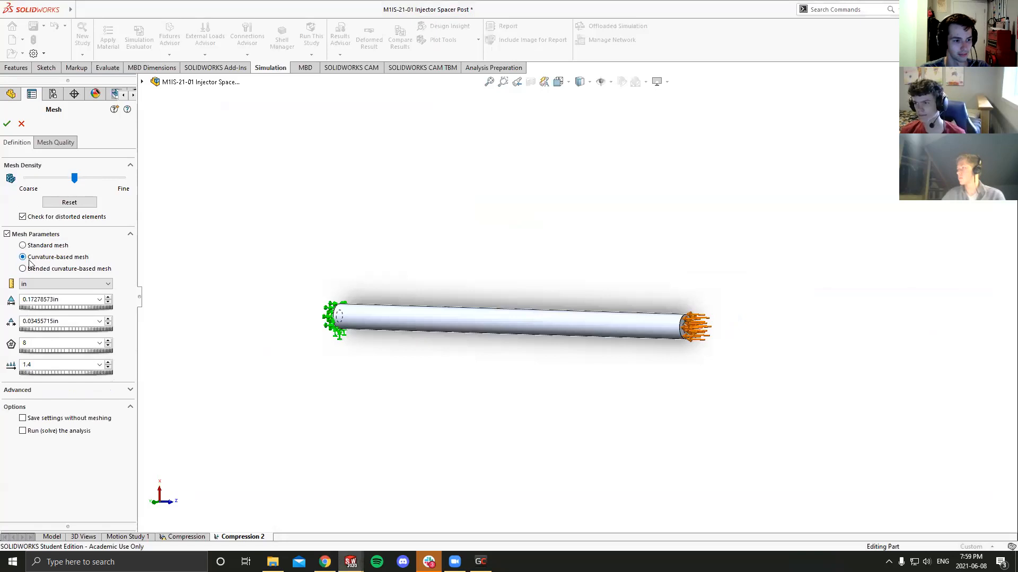
pyautogui.click(22, 246)
pyautogui.click(22, 257)
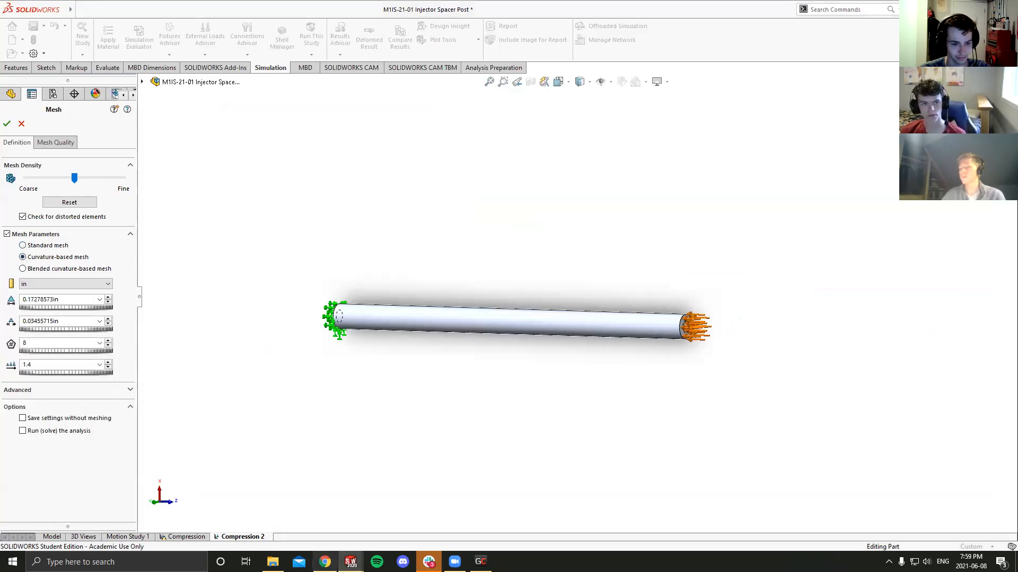
# - Switch to Chrome and examine the curvature-based mesh illustration explaining the minimum number of elements in a circle
pyautogui.moveTo(325, 562)
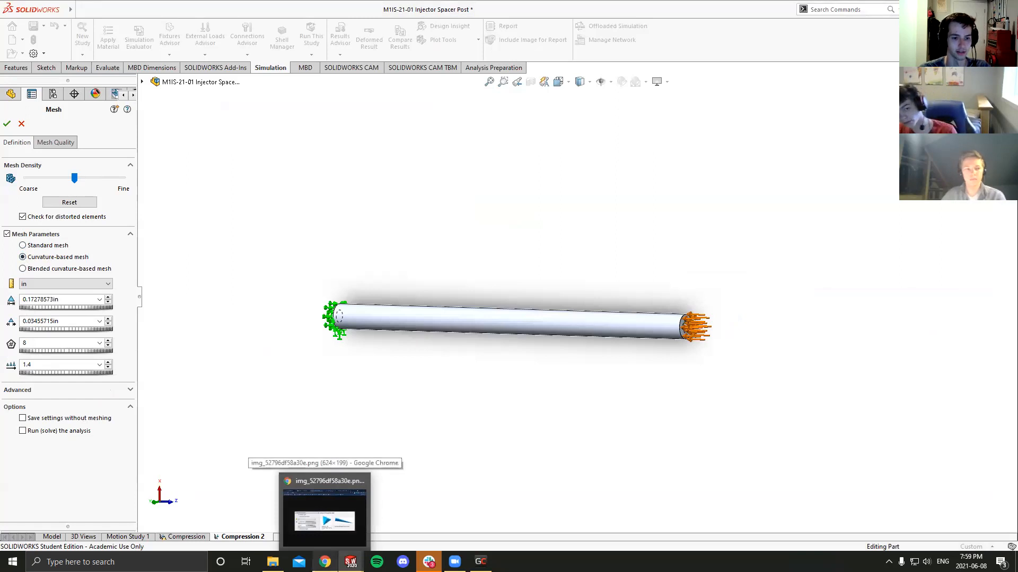
pyautogui.click(324, 512)
pyautogui.moveTo(957, 31); pyautogui.dragTo(786, 27)
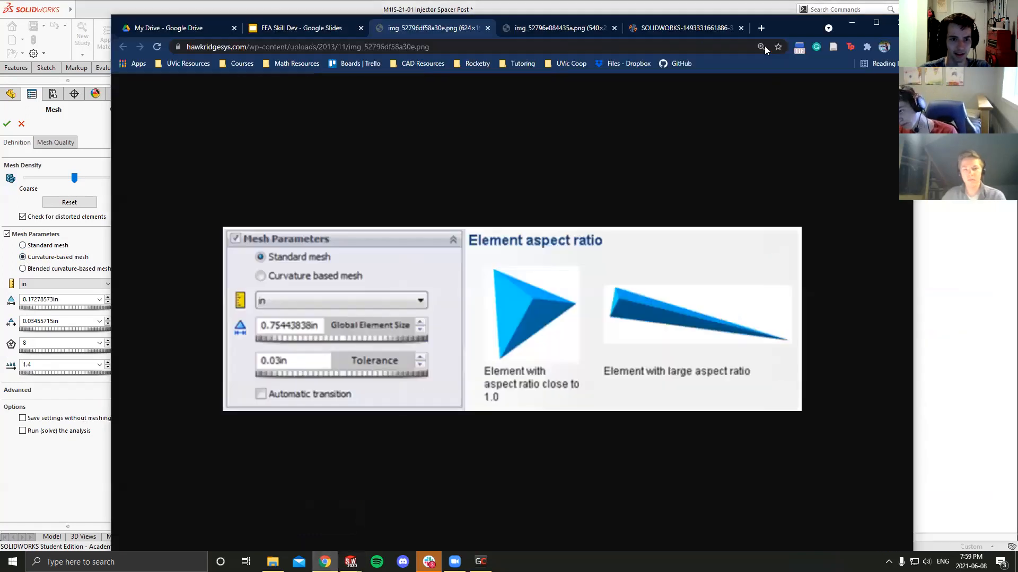
pyautogui.click(551, 28)
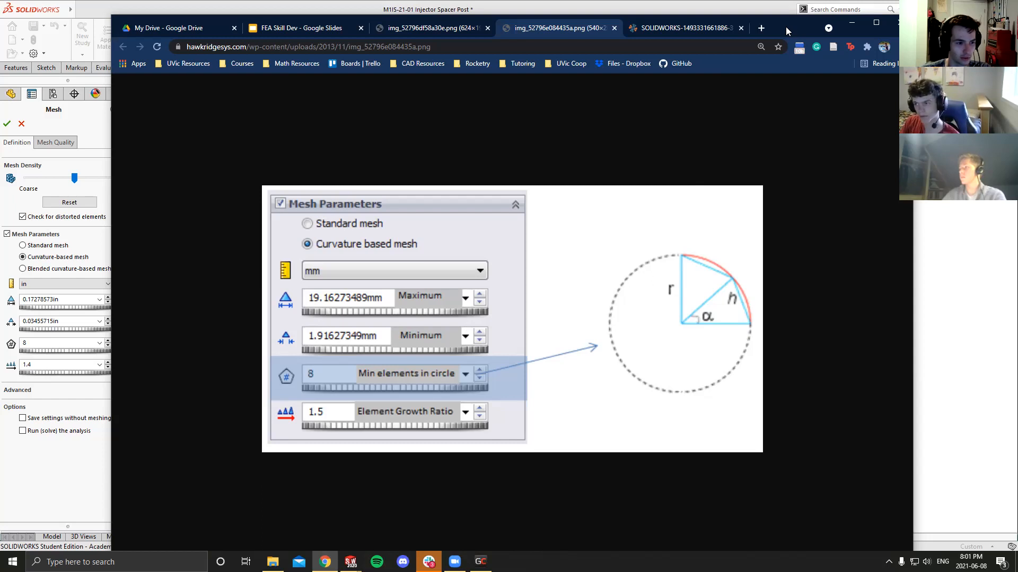
pyautogui.moveTo(786, 27); pyautogui.dragTo(1017, 58)
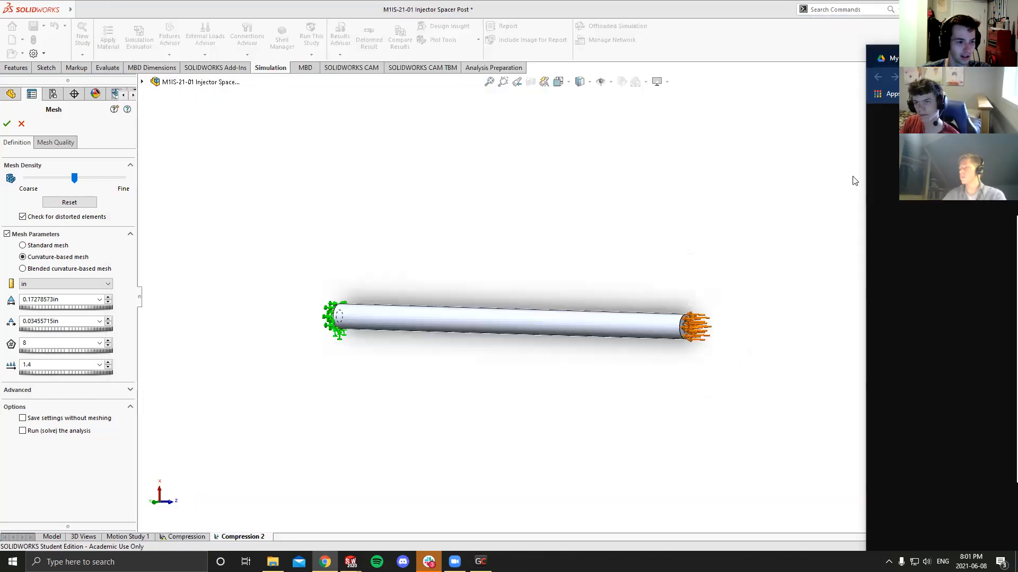
# - Return to SOLIDWORKS, set the mesh type to Blended curvature-based mesh, and open the minimum element size calculation
pyautogui.click(22, 268)
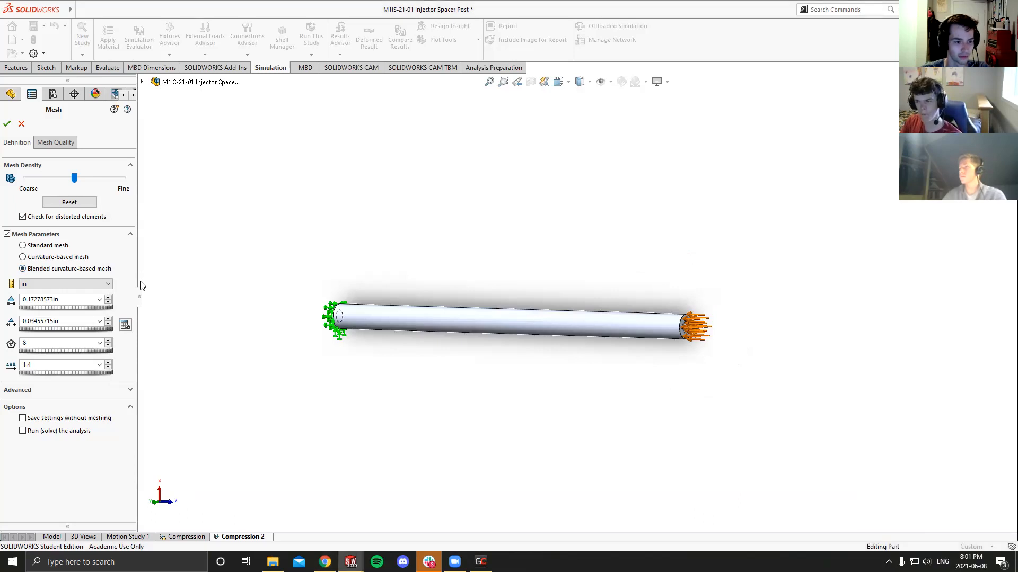
pyautogui.click(22, 257)
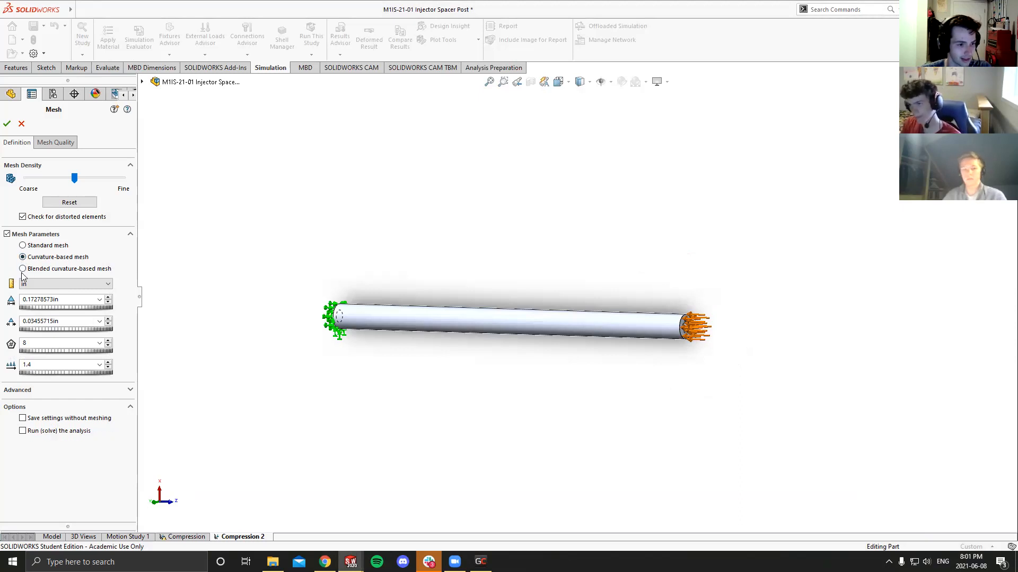
pyautogui.click(22, 269)
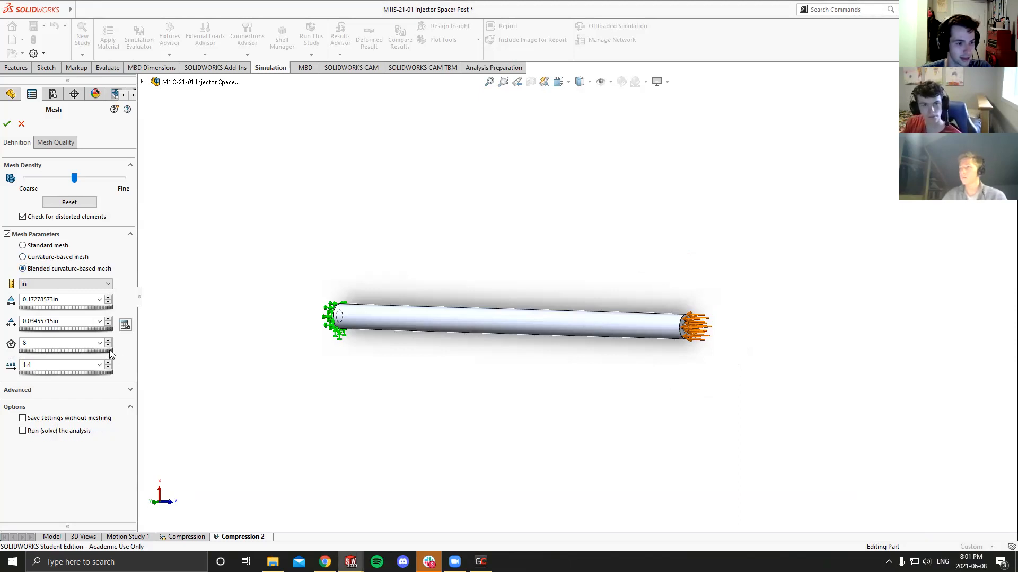
pyautogui.click(125, 325)
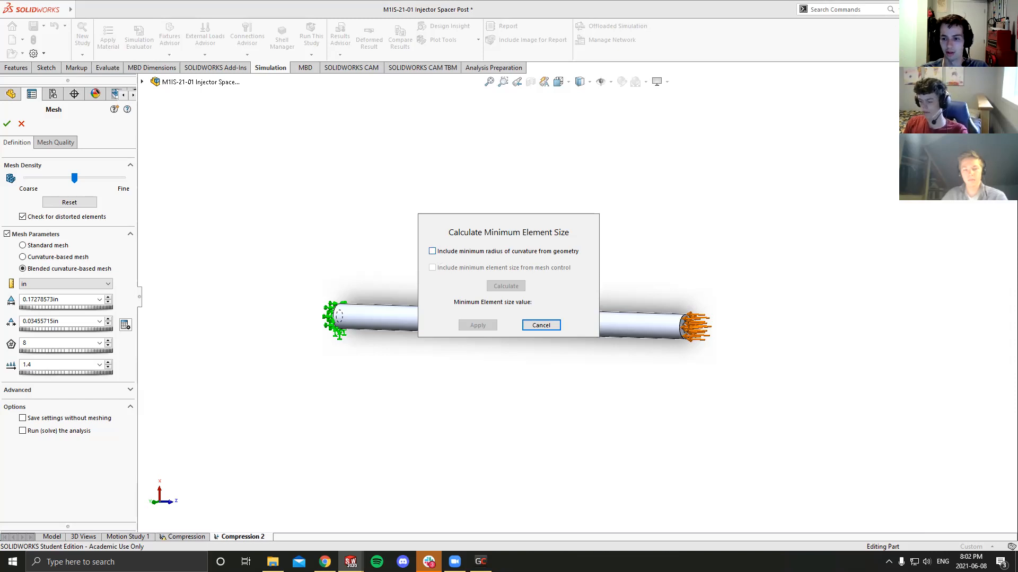
# - Check the curvature-based illustration in Chrome again and include the minimum radius of curvature from geometry in the SOLIDWORKS minimum element size calculation
pyautogui.moveTo(1017, 58); pyautogui.dragTo(986, 55)
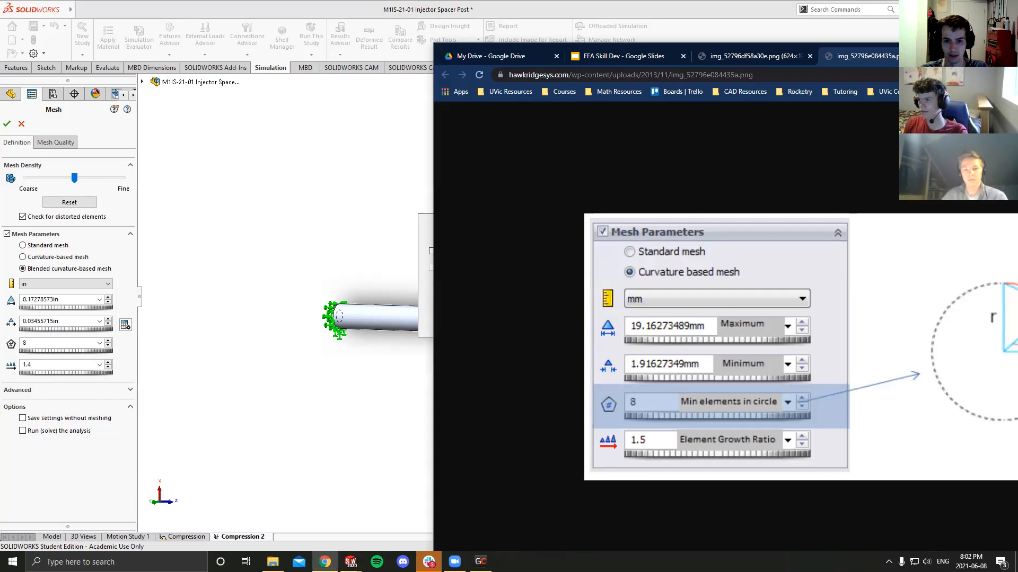
pyautogui.moveTo(1017, 55); pyautogui.dragTo(848, 40)
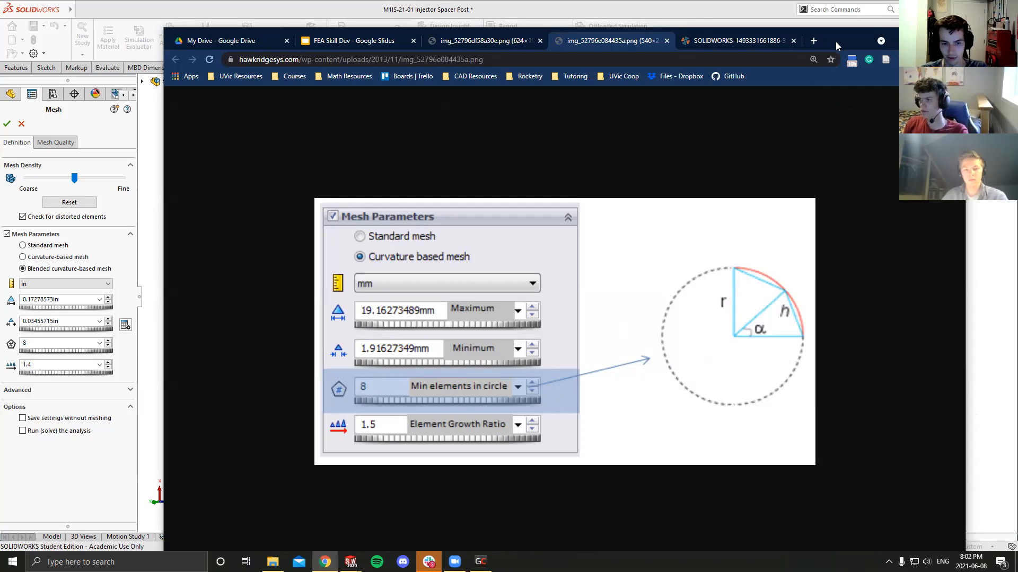
pyautogui.hotkey('alt', 'Tab')
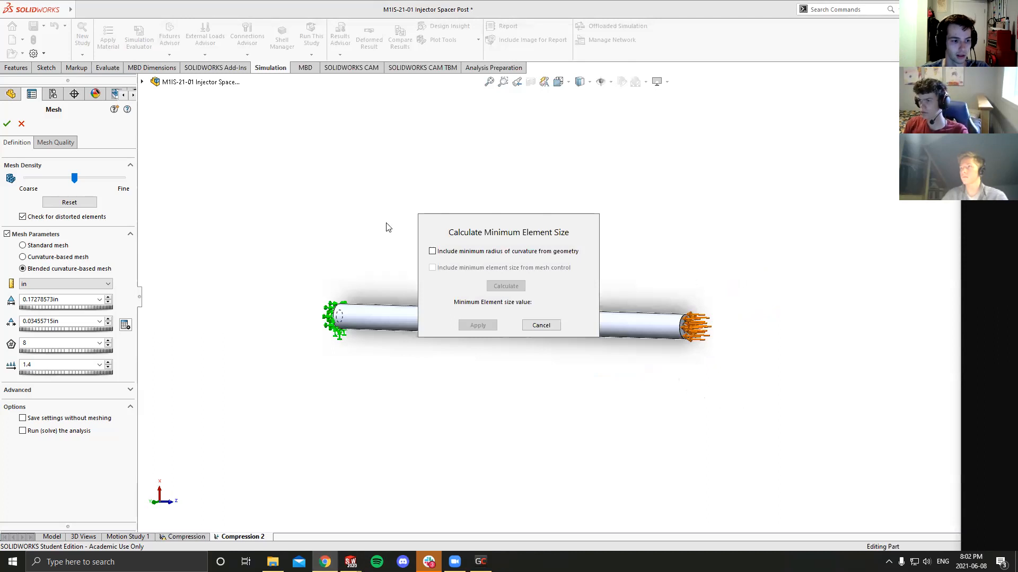
pyautogui.click(433, 252)
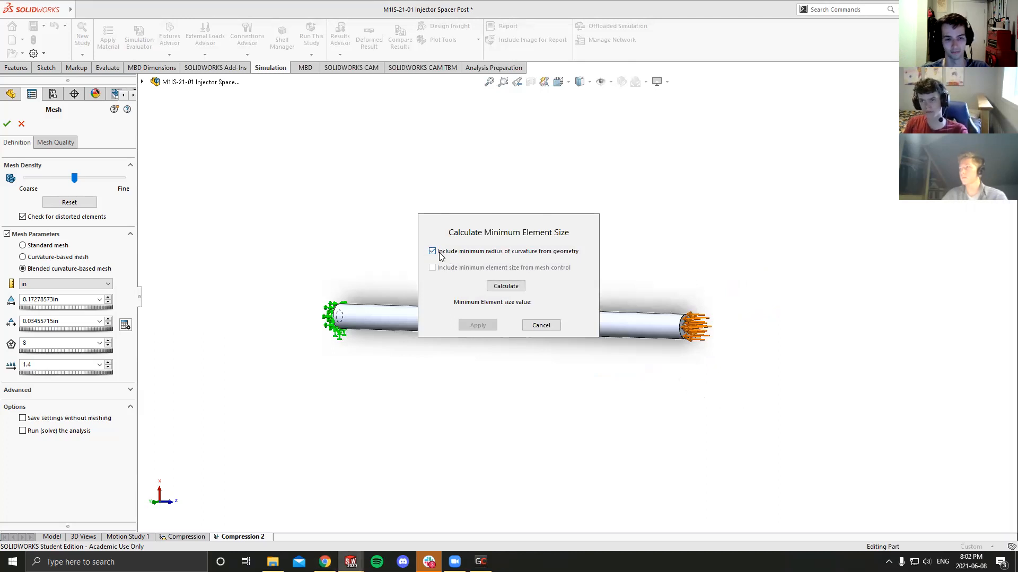
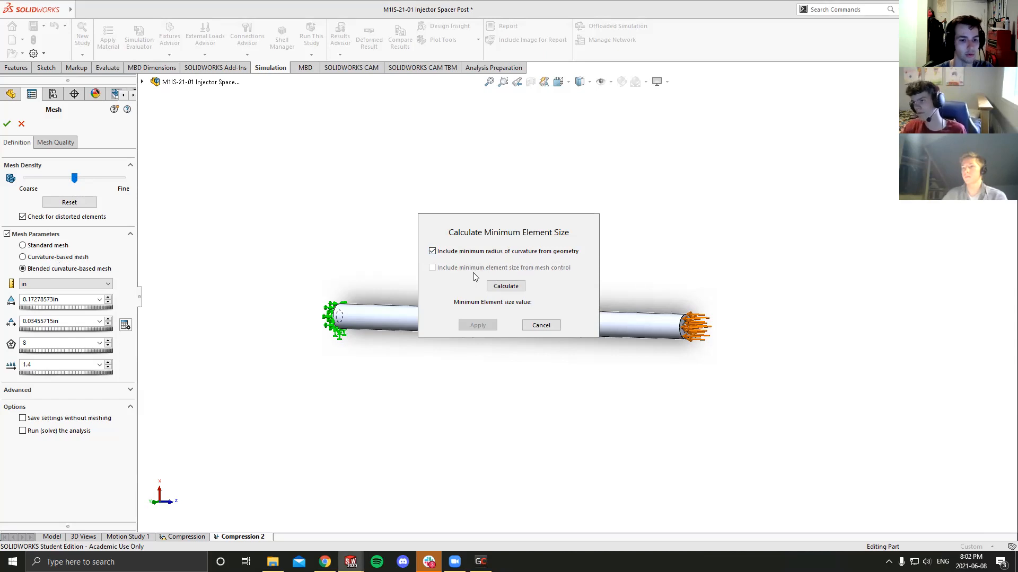
# - Calculate the minimum element size from the geometry's minimum radius of curvature and apply it to the mesh parameters
pyautogui.click(496, 288)
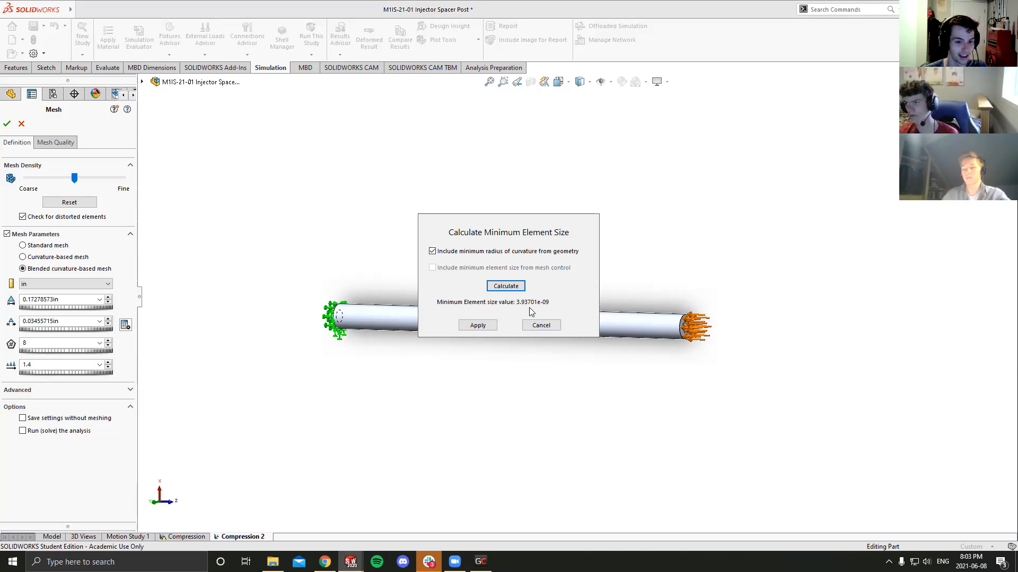
pyautogui.click(489, 325)
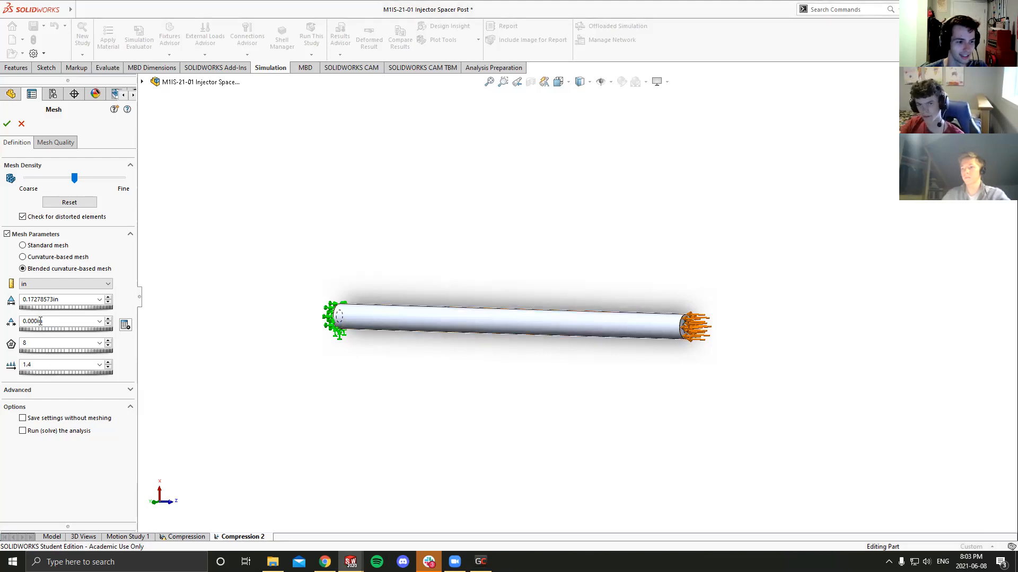
# - Examine the hole and its conical bottom at the loaded end of the spacer post
pyautogui.scroll(-3, 687, 323)
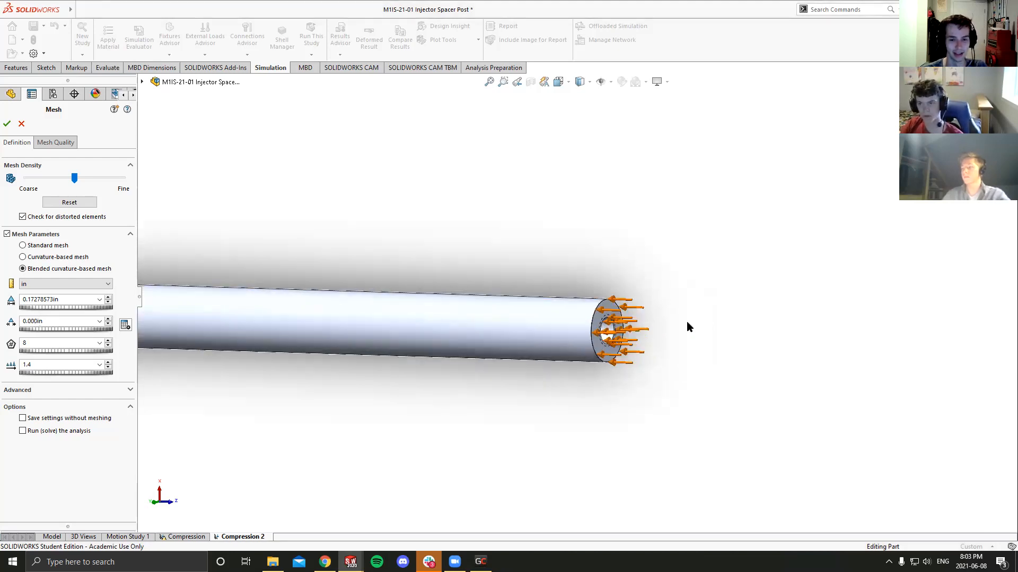
pyautogui.scroll(-6, 608, 322)
pyautogui.moveTo(615, 325); pyautogui.dragTo(541, 324, button='middle')
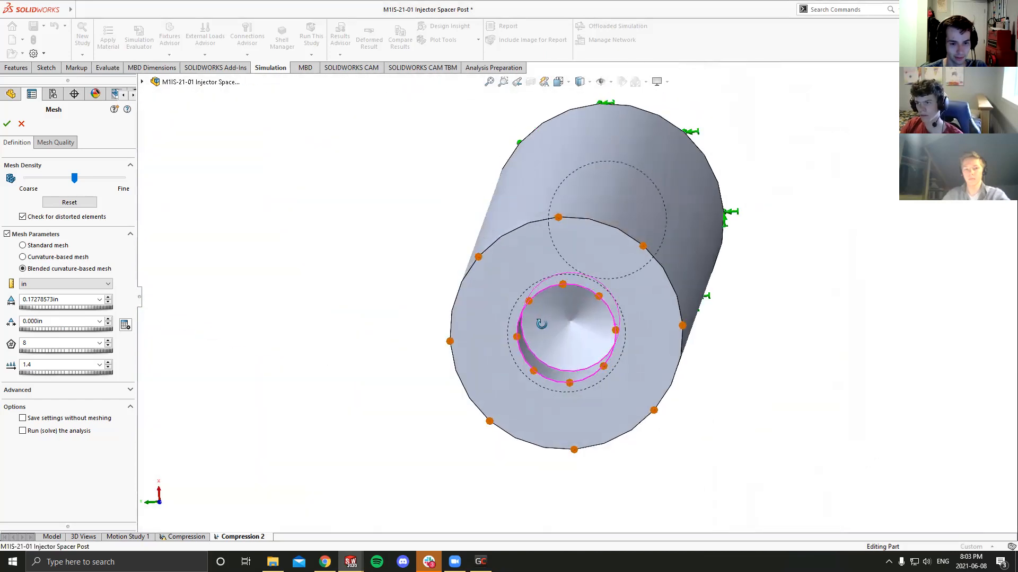
pyautogui.scroll(-10, 570, 324)
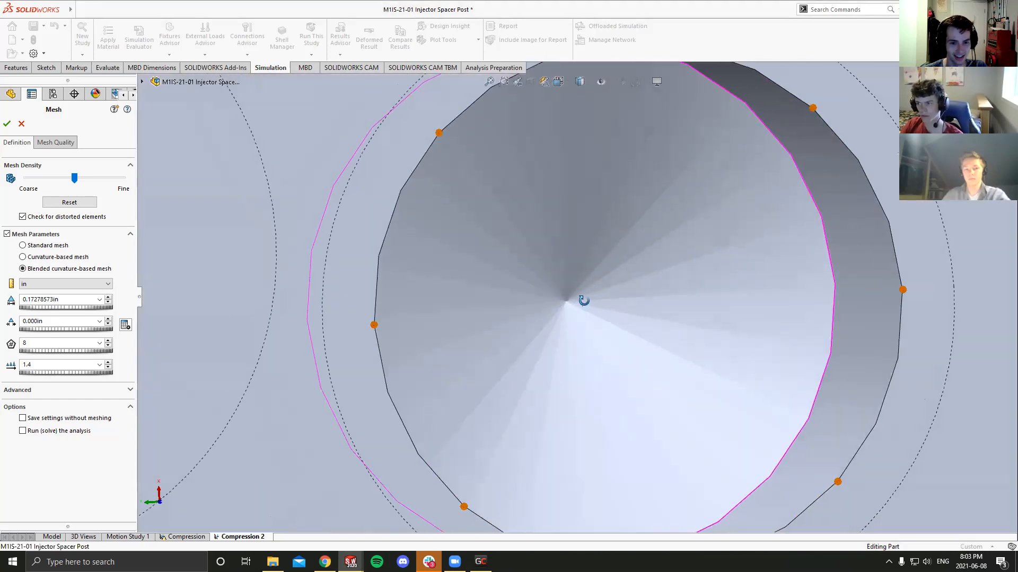
pyautogui.scroll(15, 566, 302)
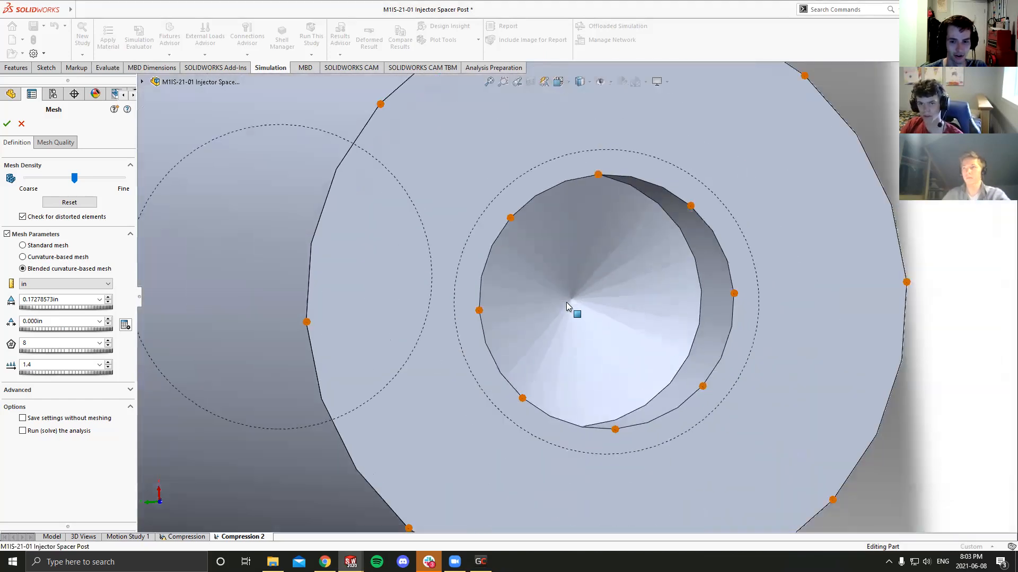
pyautogui.scroll(-5, 615, 295)
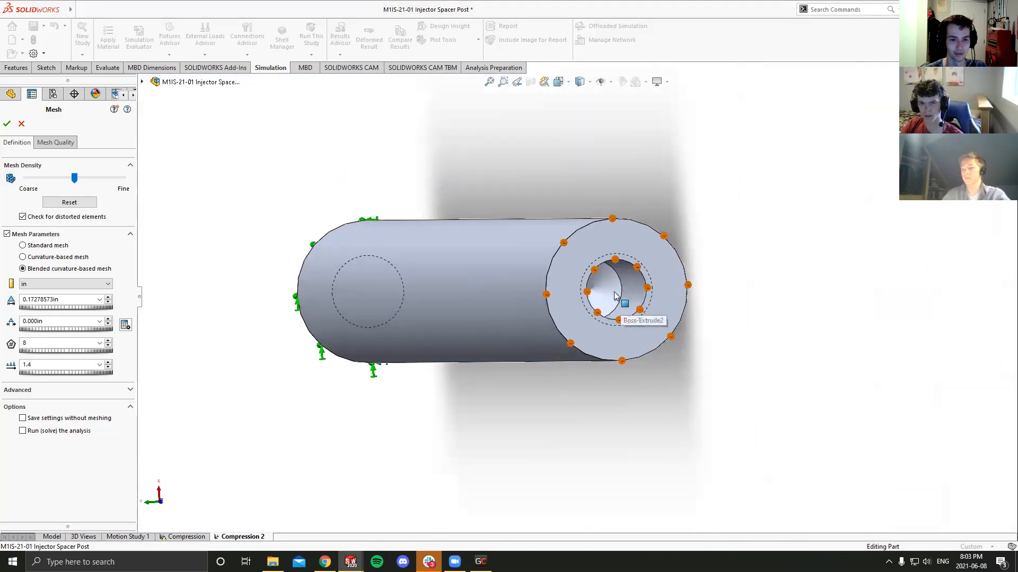
pyautogui.moveTo(592, 292); pyautogui.dragTo(629, 234, button='middle')
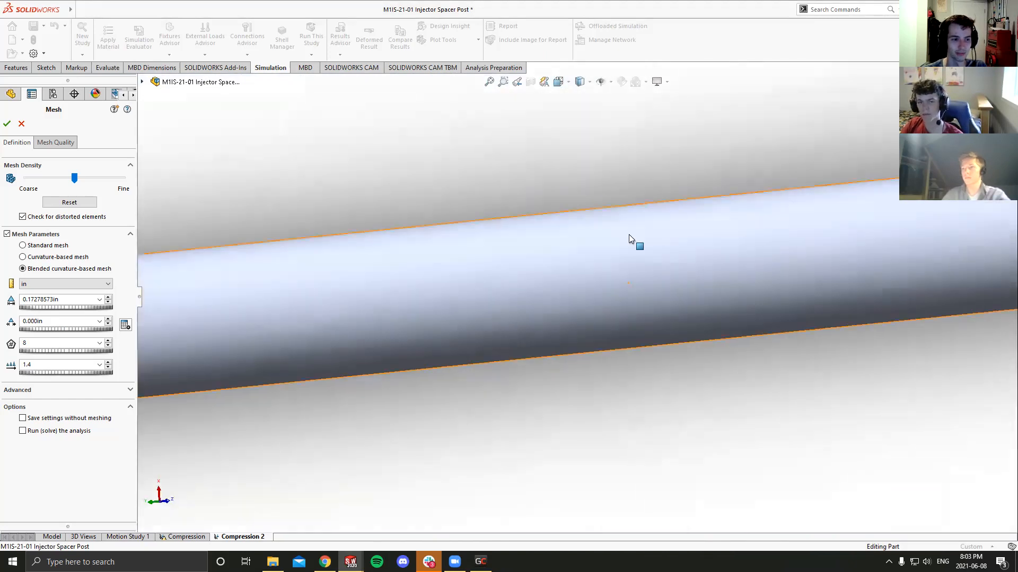
pyautogui.scroll(8, 573, 259)
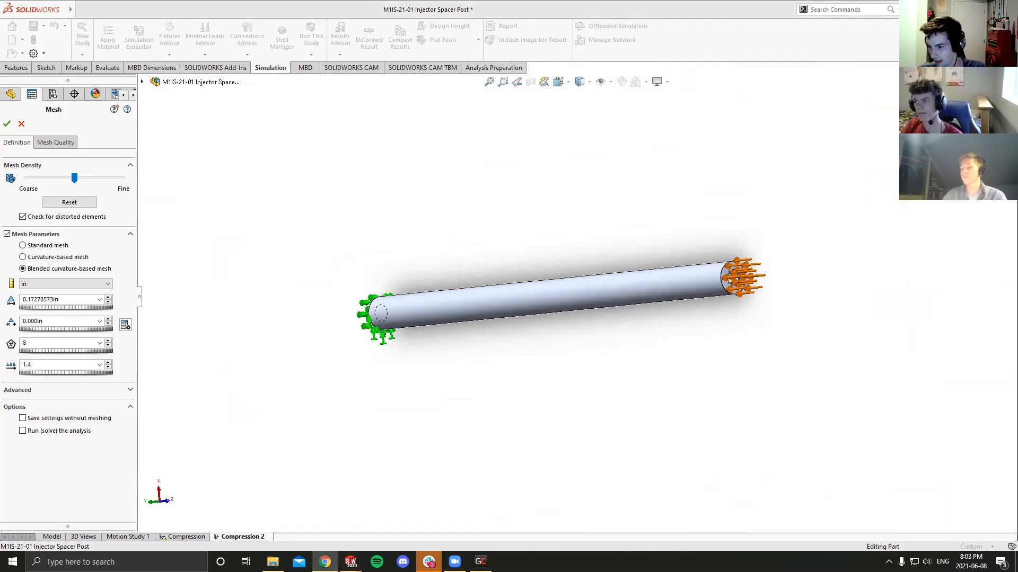
pyautogui.moveTo(490, 349); pyautogui.dragTo(501, 297, button='middle')
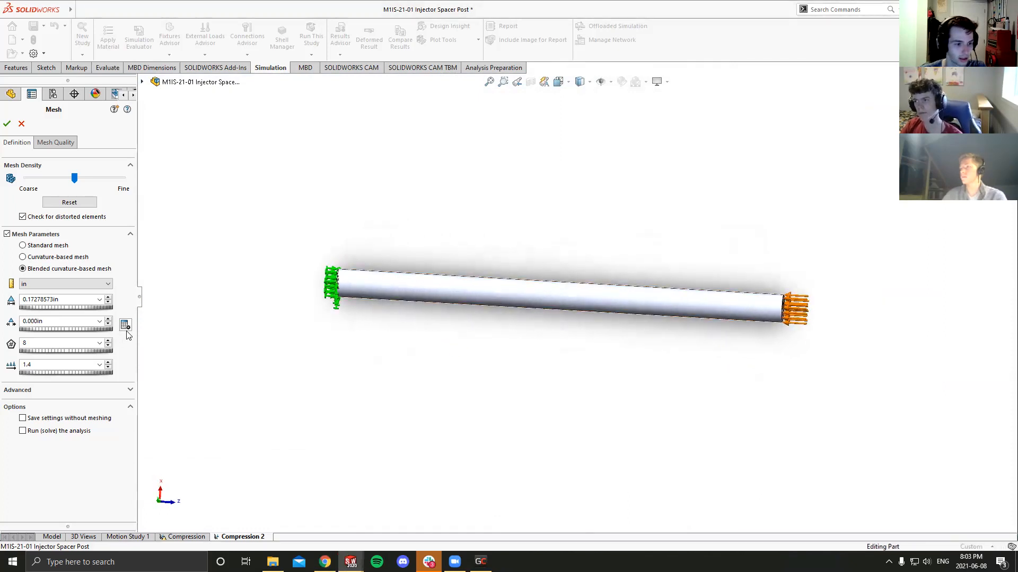
# - Recalculate the minimum element size including the minimum radius of curvature from geometry, and dismiss the calculation without applying it
pyautogui.click(126, 327)
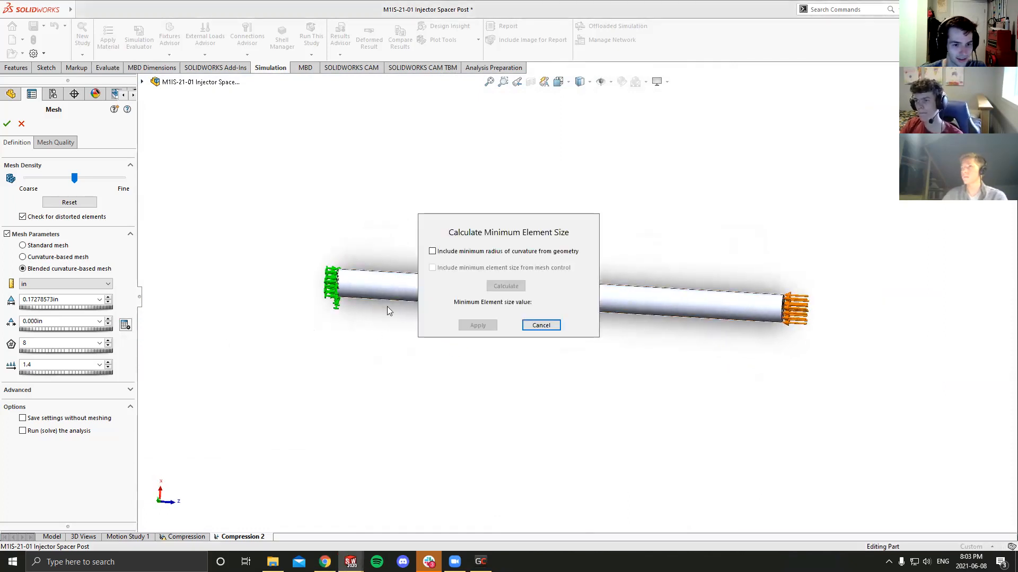
pyautogui.click(432, 252)
pyautogui.click(506, 287)
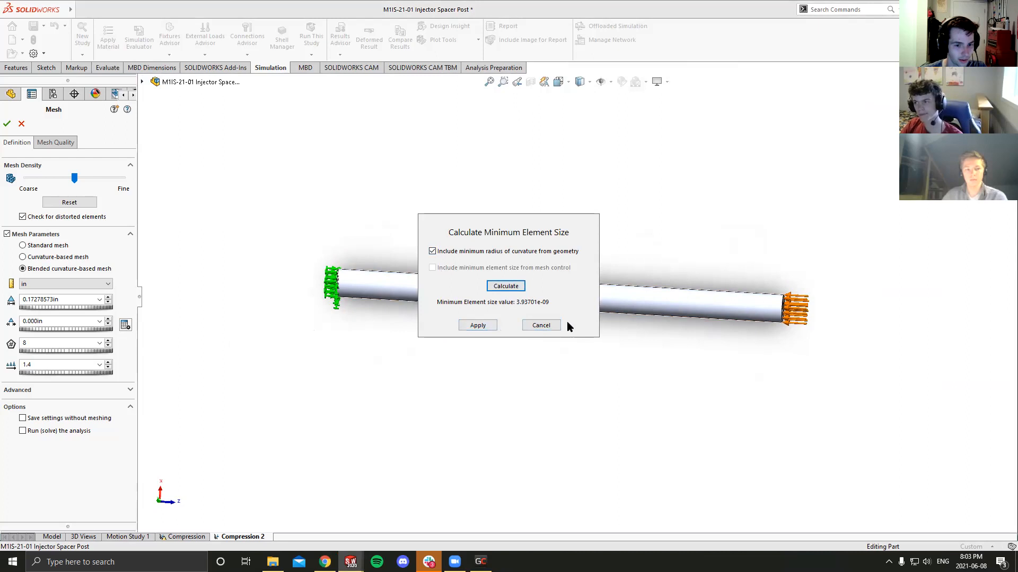
pyautogui.click(540, 326)
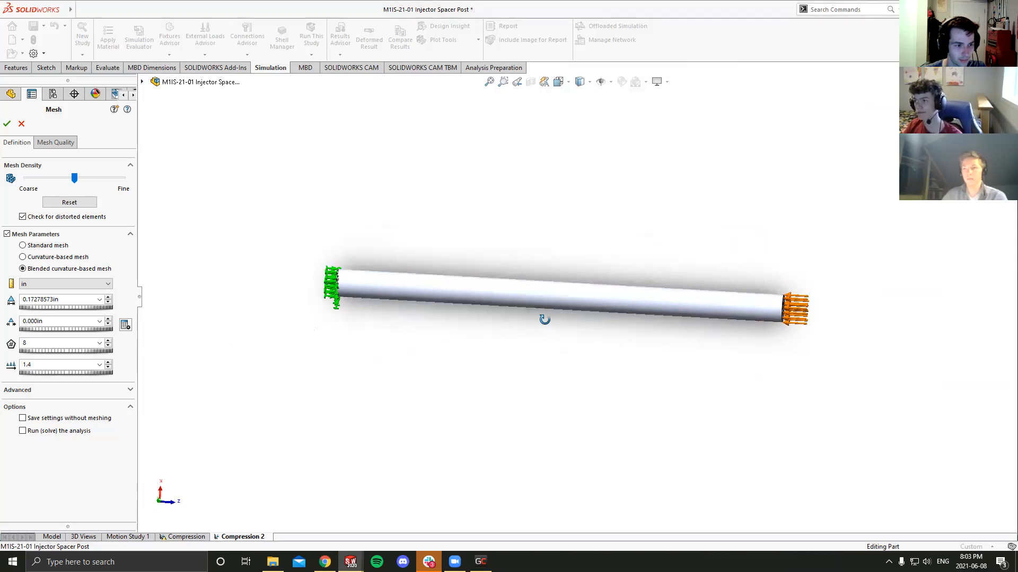
# - Refine the mesh density to a 0.11879019 in maximum element size and apply the minimum size calculated from the radius of curvature
pyautogui.moveTo(76, 181); pyautogui.dragTo(117, 182)
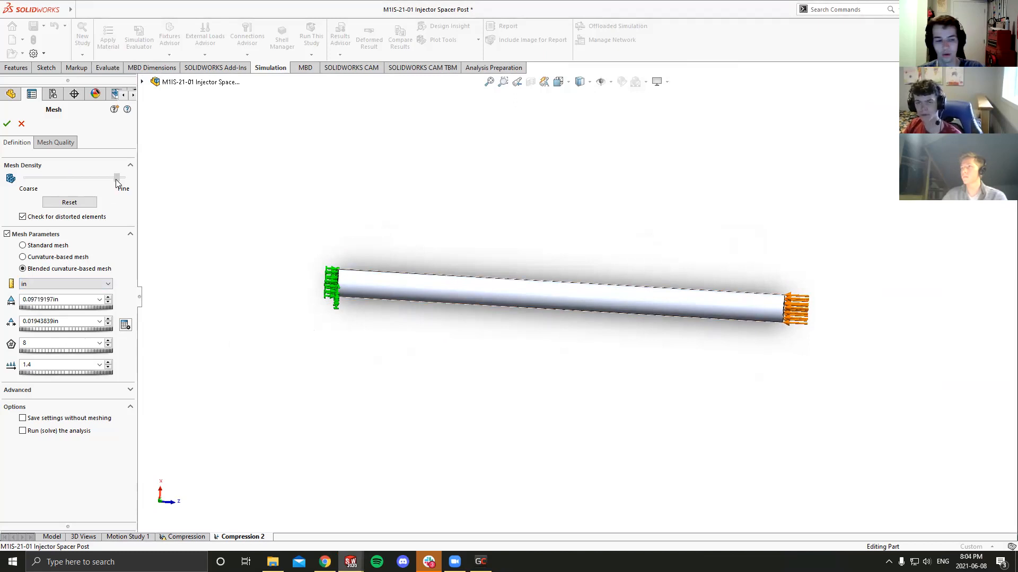
pyautogui.moveTo(116, 182); pyautogui.dragTo(103, 178)
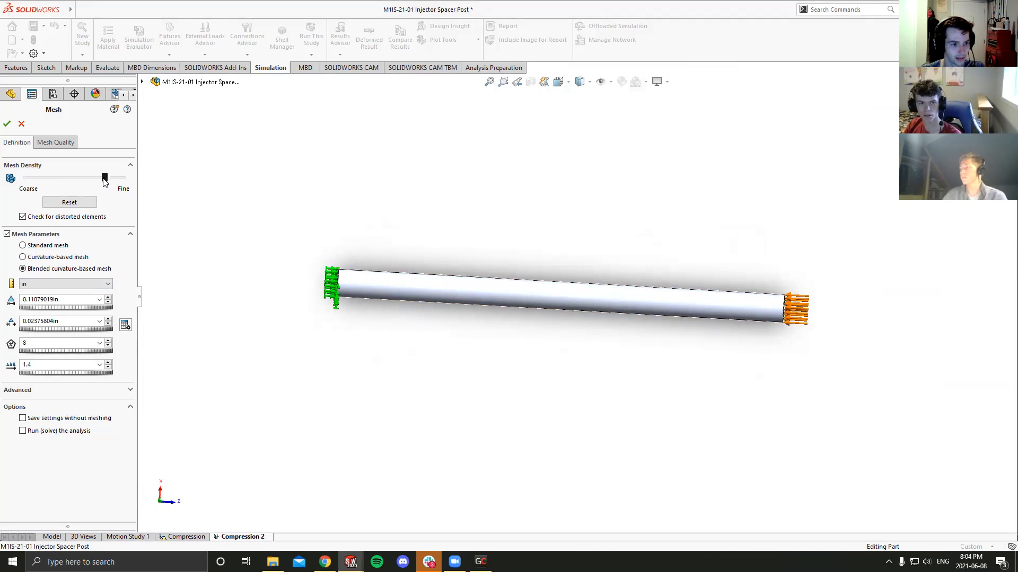
pyautogui.click(126, 325)
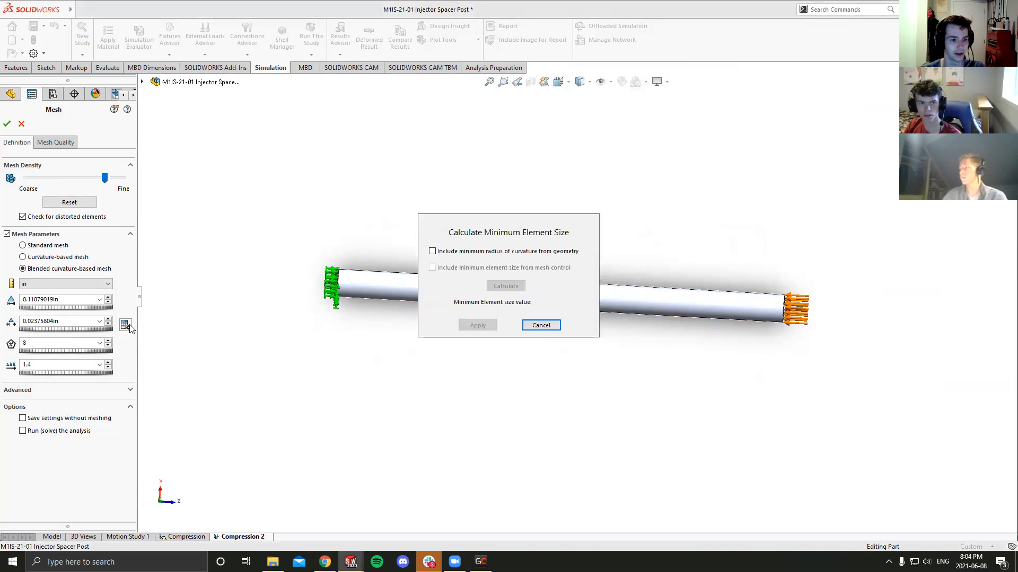
pyautogui.click(432, 251)
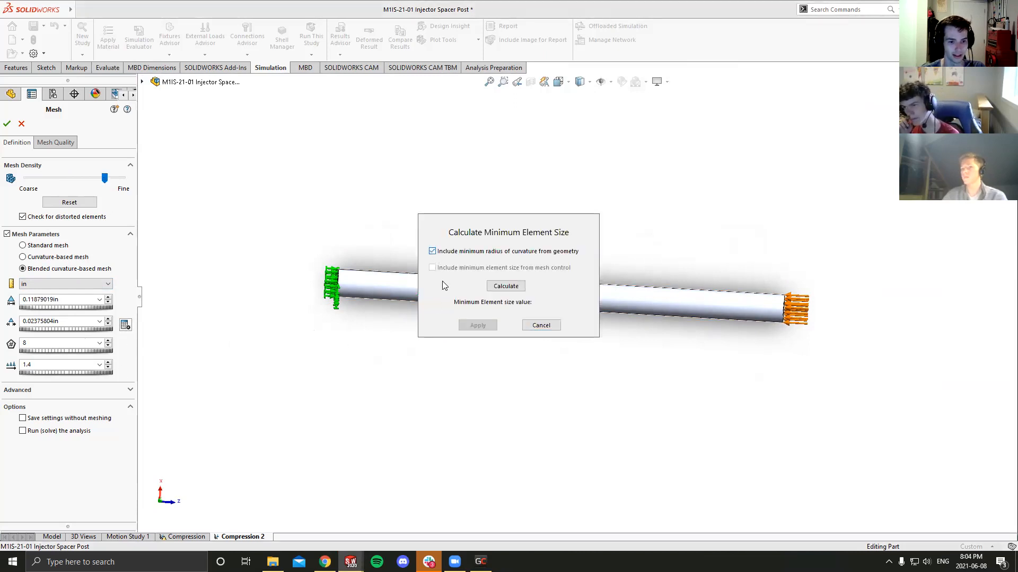
pyautogui.click(510, 288)
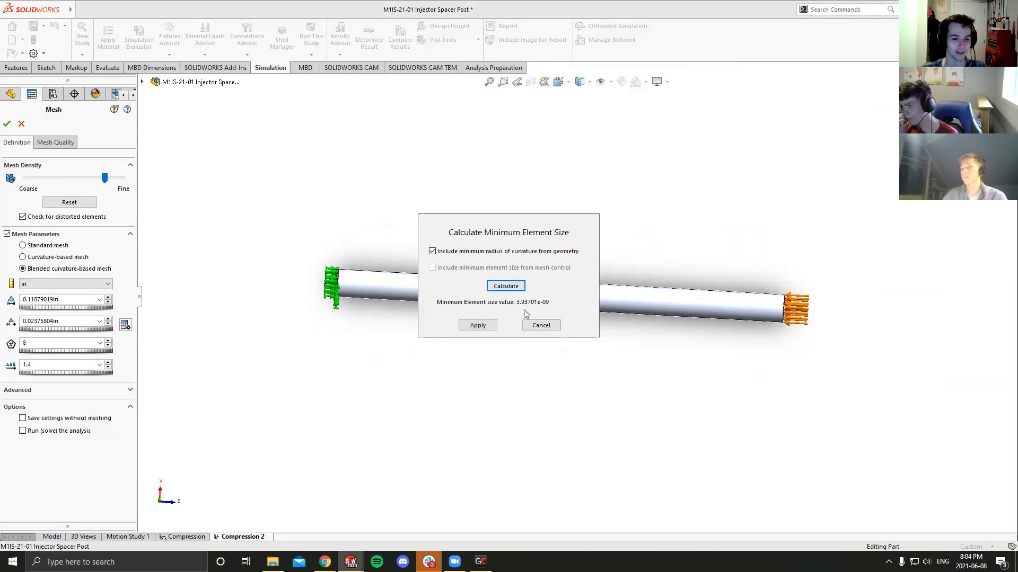
pyautogui.click(477, 325)
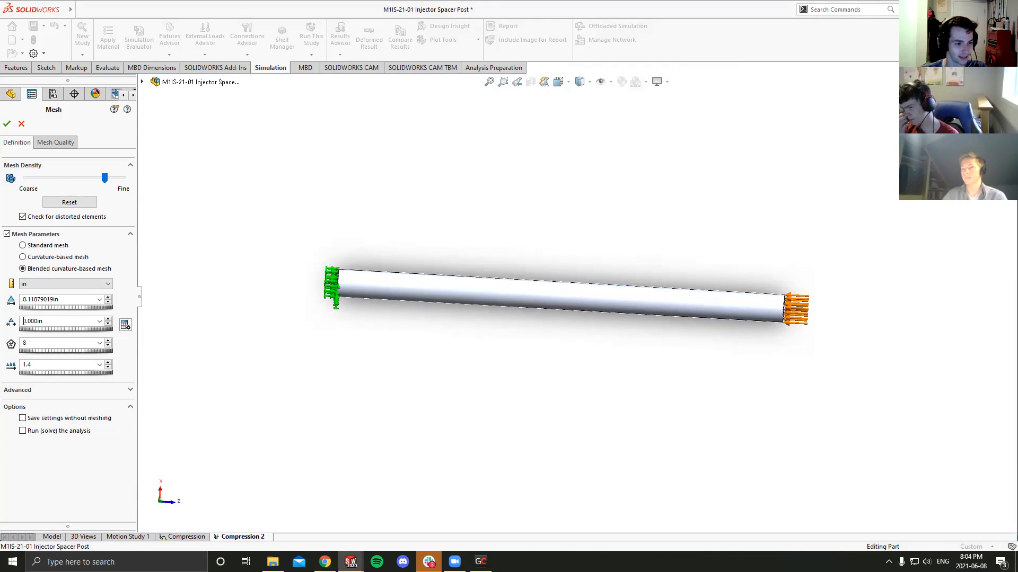
# - Refine the mesh density to a 0.10583126 in maximum element size, and check the curvature-based mesh illustration in Chrome before returning to SOLIDWORKS
pyautogui.moveTo(103, 178); pyautogui.dragTo(110, 183)
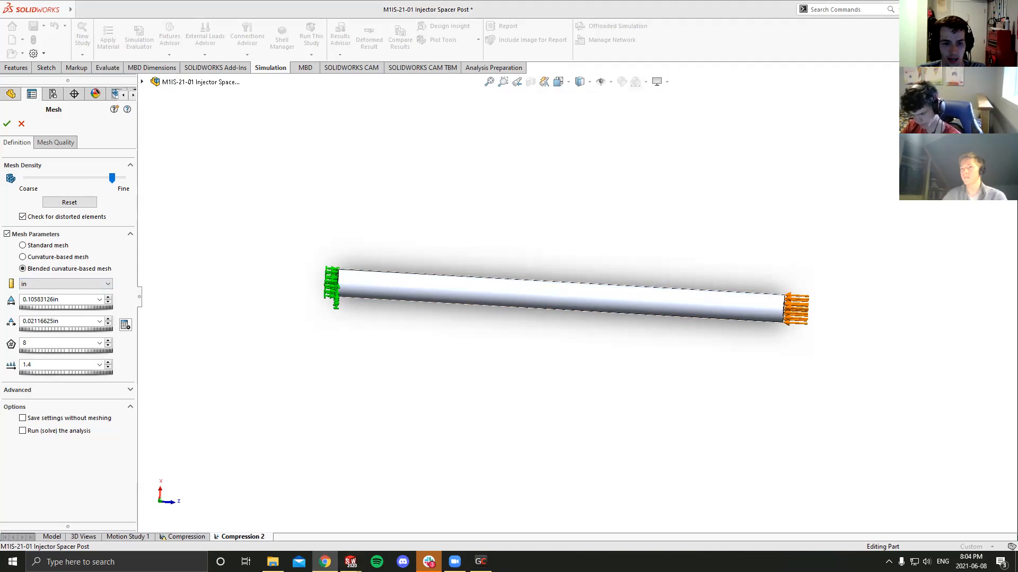
pyautogui.hotkey('alt', 'Tab')
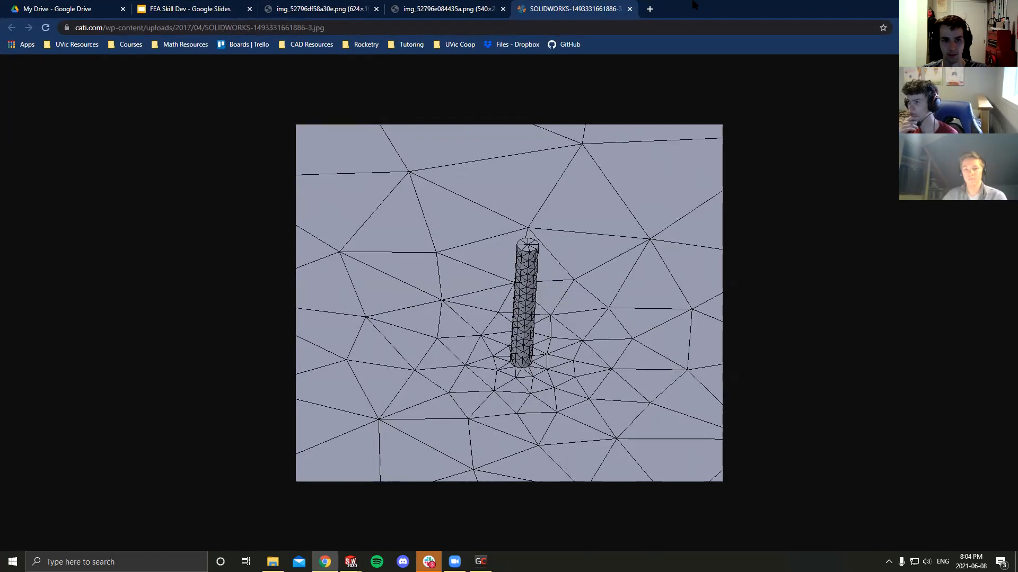
pyautogui.hotkey('alt', 'Tab')
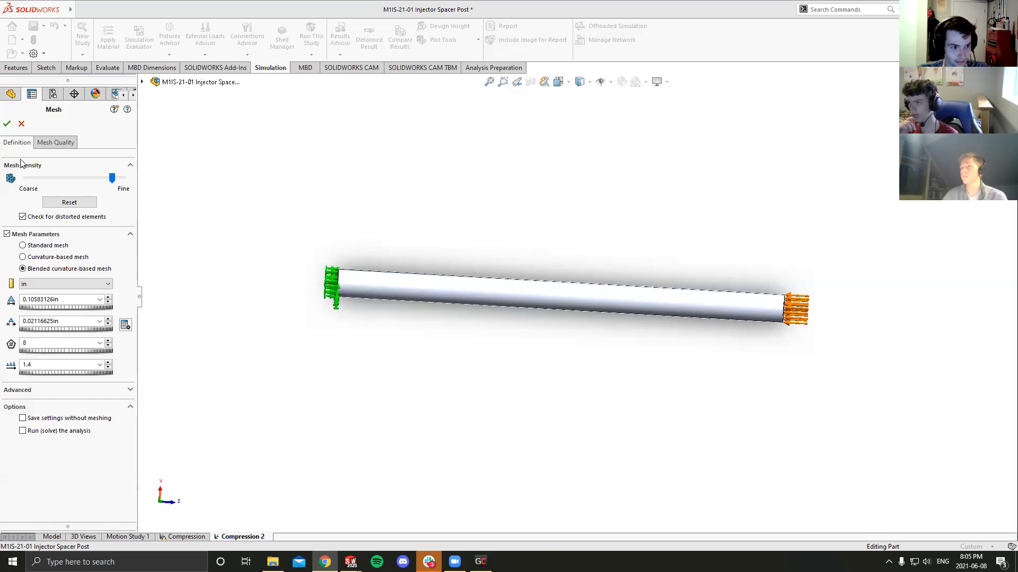
# - Apply the minimum element size calculated from the minimum radius of curvature and create the blended curvature-based mesh
pyautogui.click(126, 325)
pyautogui.click(432, 252)
pyautogui.click(505, 287)
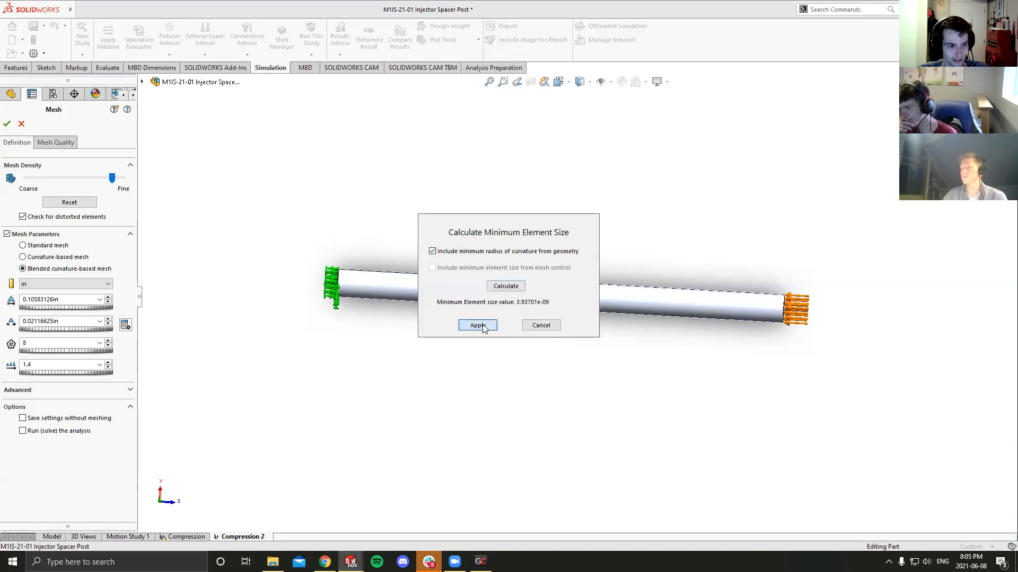
pyautogui.click(477, 325)
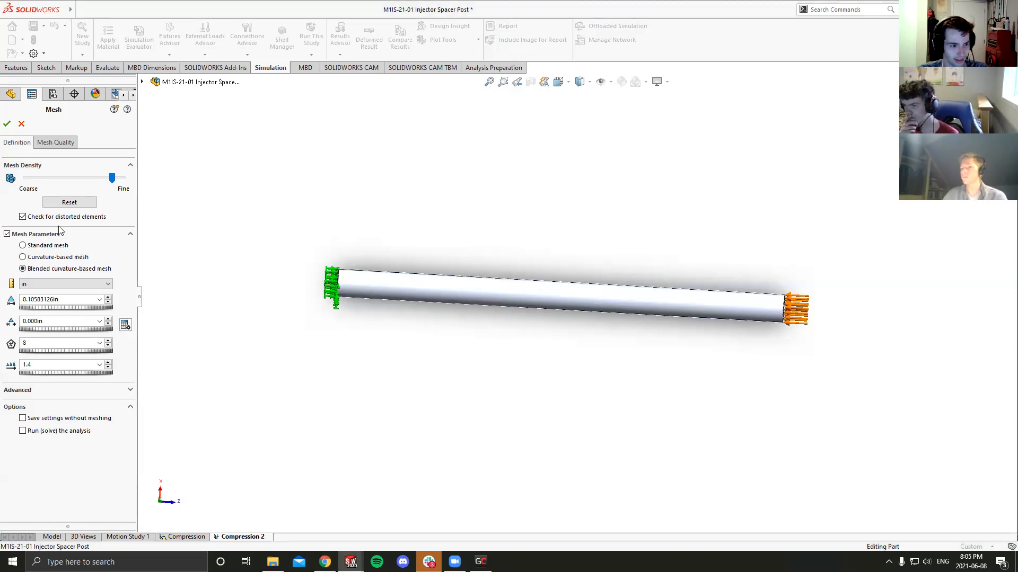
pyautogui.click(7, 124)
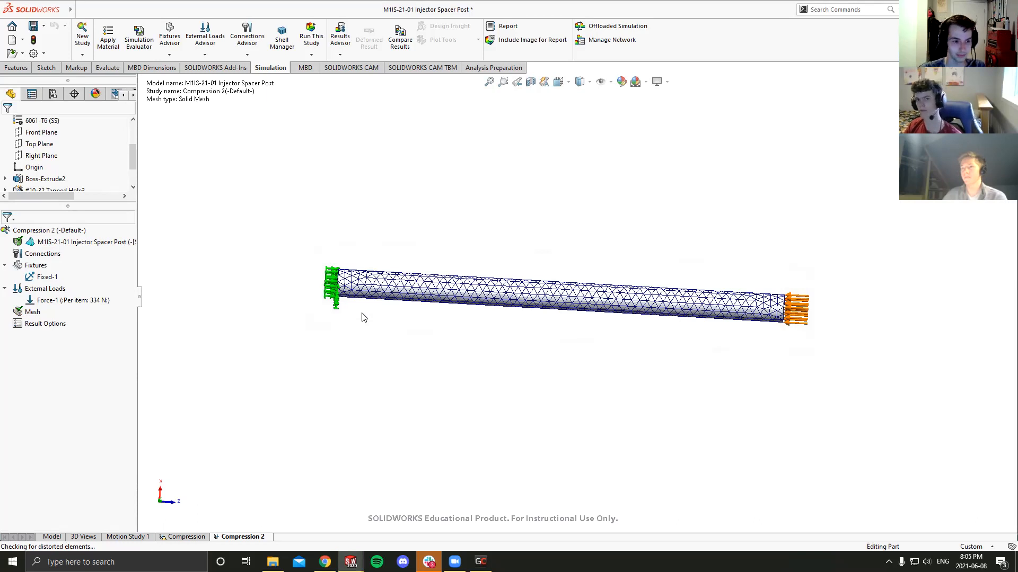
# - Reopen the mesh definition, recalculate and apply the minimum element size from the radius of curvature, and regenerate the mesh
pyautogui.rightClick(33, 313)
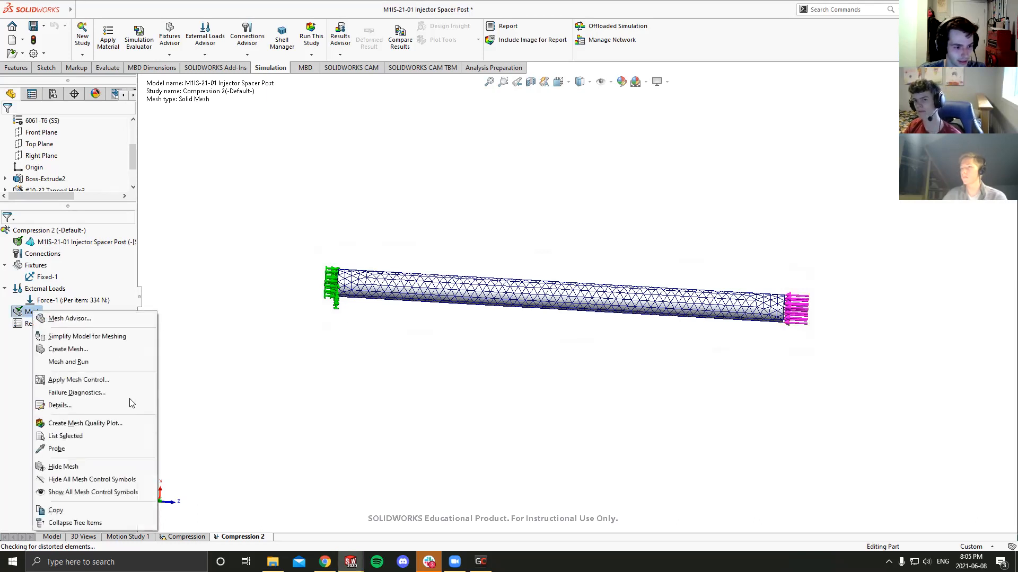
pyautogui.click(68, 349)
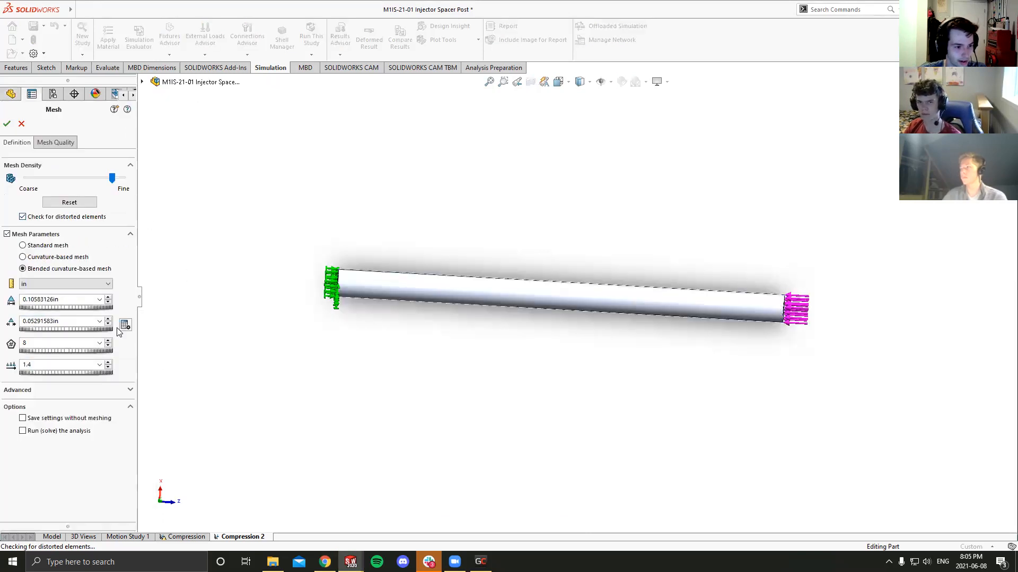
pyautogui.click(125, 325)
pyautogui.click(432, 252)
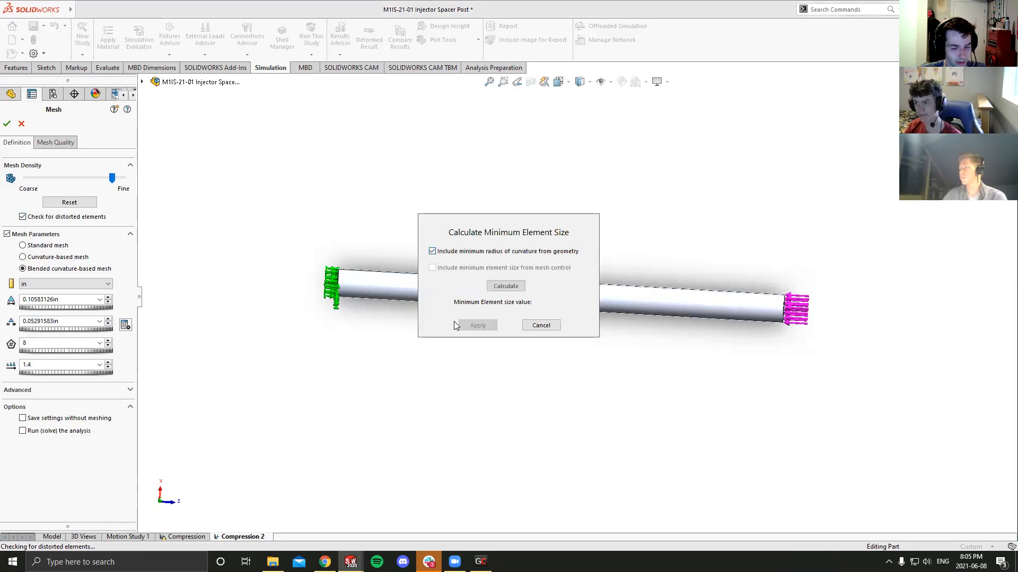
pyautogui.click(503, 288)
pyautogui.click(482, 326)
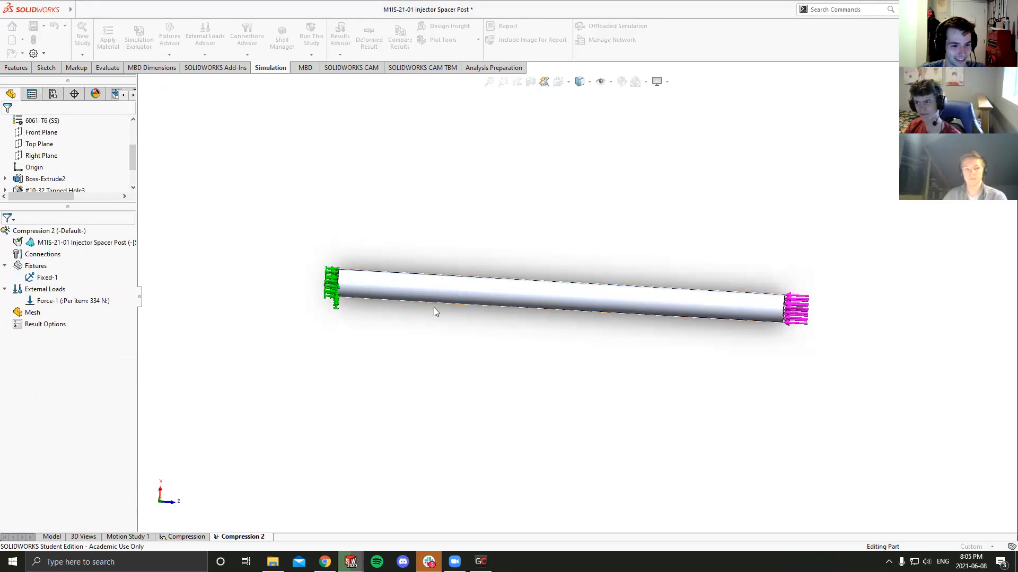
# - Examine the generated mesh along the post's length and on its fixed end face
pyautogui.moveTo(421, 296); pyautogui.dragTo(405, 312, button='middle')
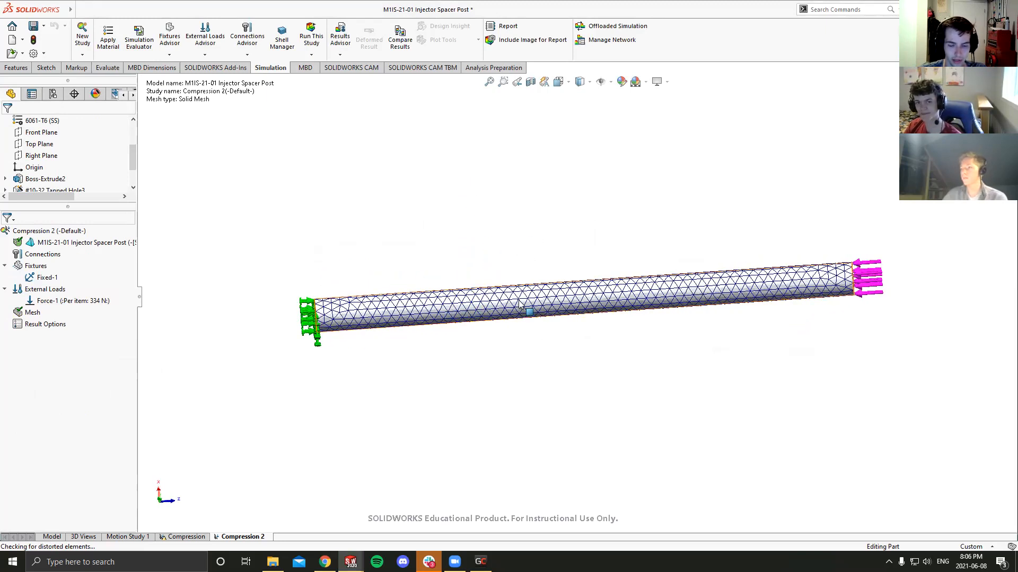
pyautogui.moveTo(785, 287); pyautogui.dragTo(678, 300, button='middle')
pyautogui.scroll(-10, 577, 316)
pyautogui.moveTo(462, 325); pyautogui.dragTo(408, 318, button='middle')
pyautogui.moveTo(302, 220); pyautogui.dragTo(357, 279, button='middle')
pyautogui.scroll(2, 358, 281)
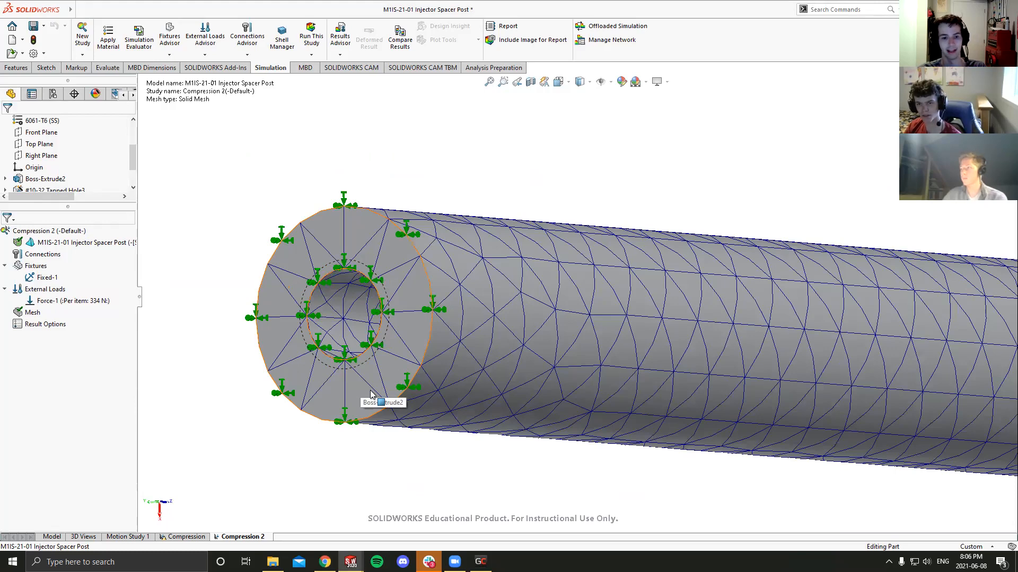
pyautogui.moveTo(368, 398); pyautogui.dragTo(366, 359, button='middle')
# - Examine the mesh inside the fixed-end hole, around the tip of its conical bottom and along its walls
pyautogui.scroll(-10, 366, 358)
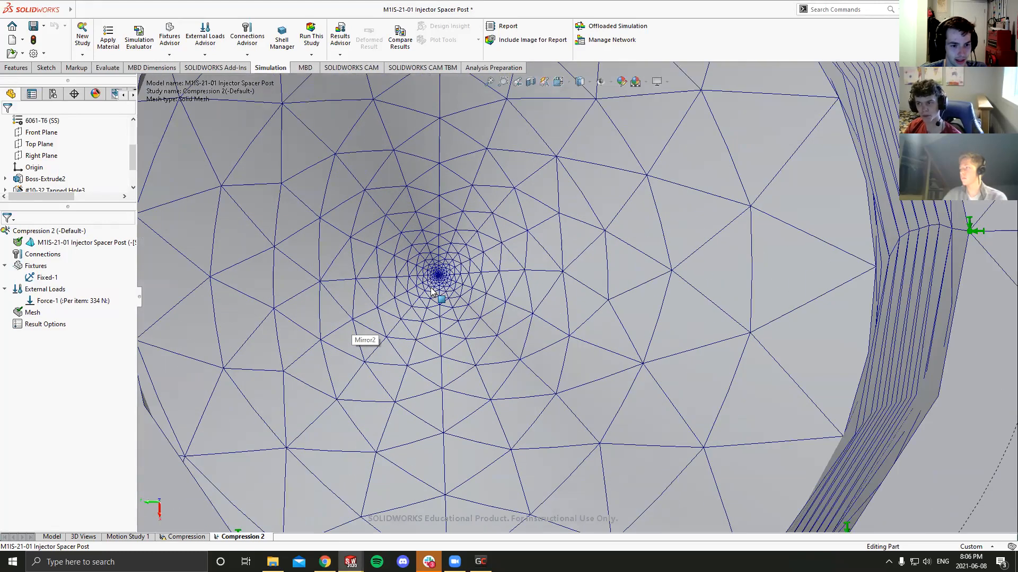
pyautogui.scroll(5, 477, 284)
pyautogui.scroll(1, 560, 291)
pyautogui.moveTo(560, 292); pyautogui.dragTo(562, 291, button='middle')
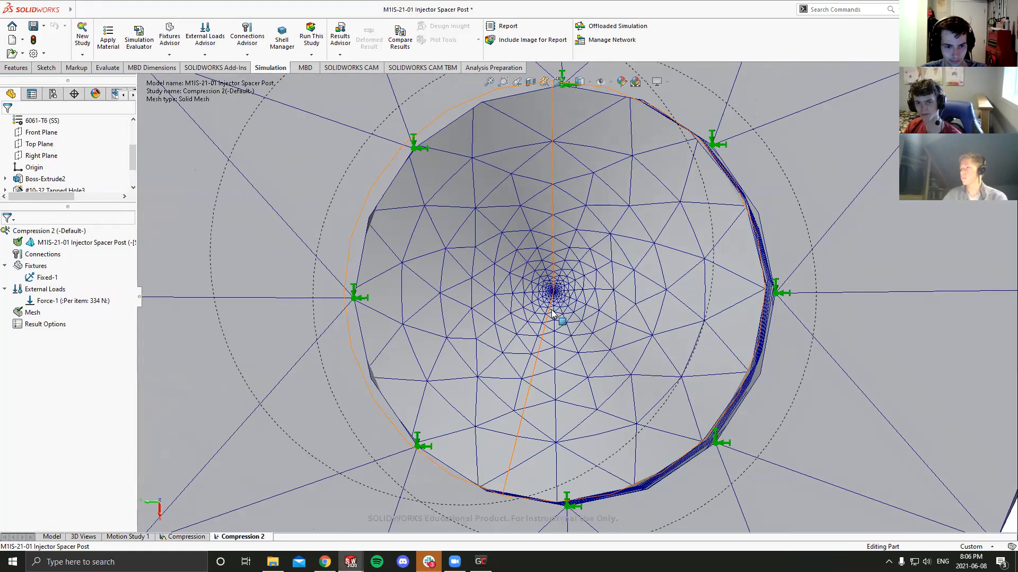
pyautogui.moveTo(609, 298); pyautogui.dragTo(586, 291, button='middle')
pyautogui.scroll(3, 440, 317)
pyautogui.scroll(-2, 462, 311)
pyautogui.moveTo(518, 287); pyautogui.dragTo(577, 294, button='middle')
pyautogui.scroll(-5, 579, 295)
pyautogui.scroll(-3, 578, 301)
pyautogui.scroll(5, 546, 309)
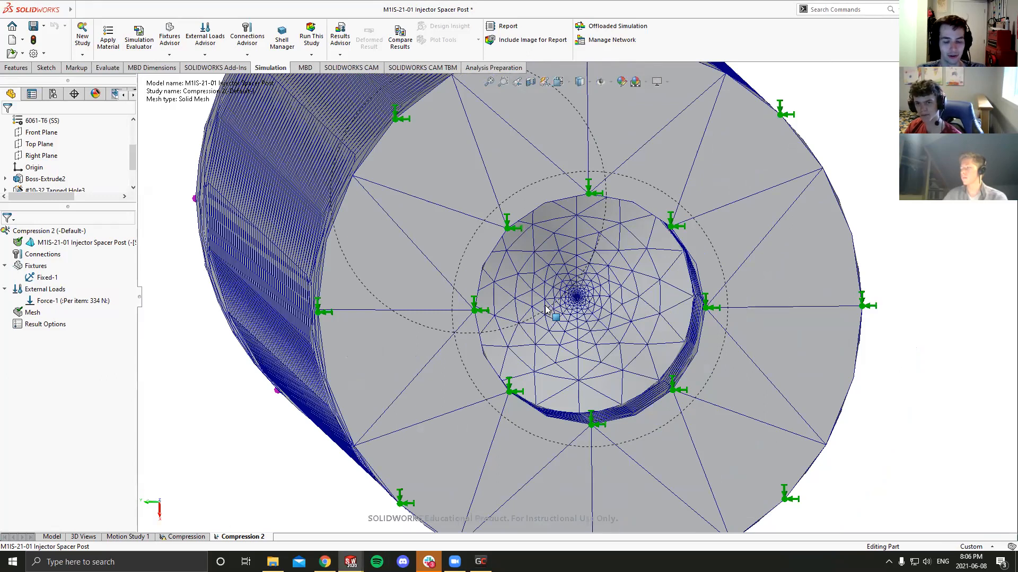
pyautogui.moveTo(556, 316); pyautogui.dragTo(583, 316, button='middle')
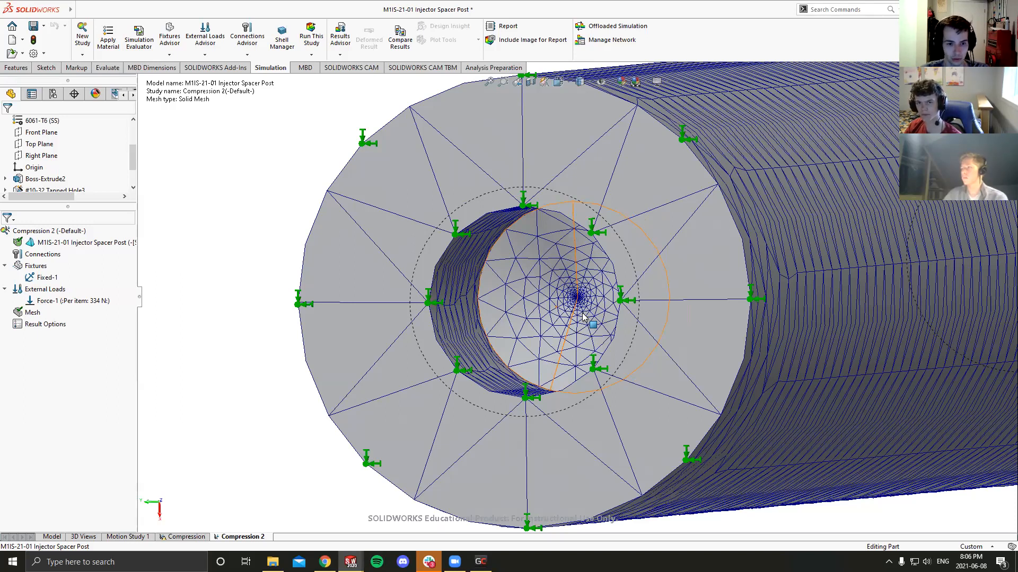
# - Examine the mesh refinement around the conical tip of the fixed-end hole and on the surrounding end face
pyautogui.moveTo(583, 313); pyautogui.dragTo(589, 300, button='middle')
pyautogui.scroll(-5, 583, 304)
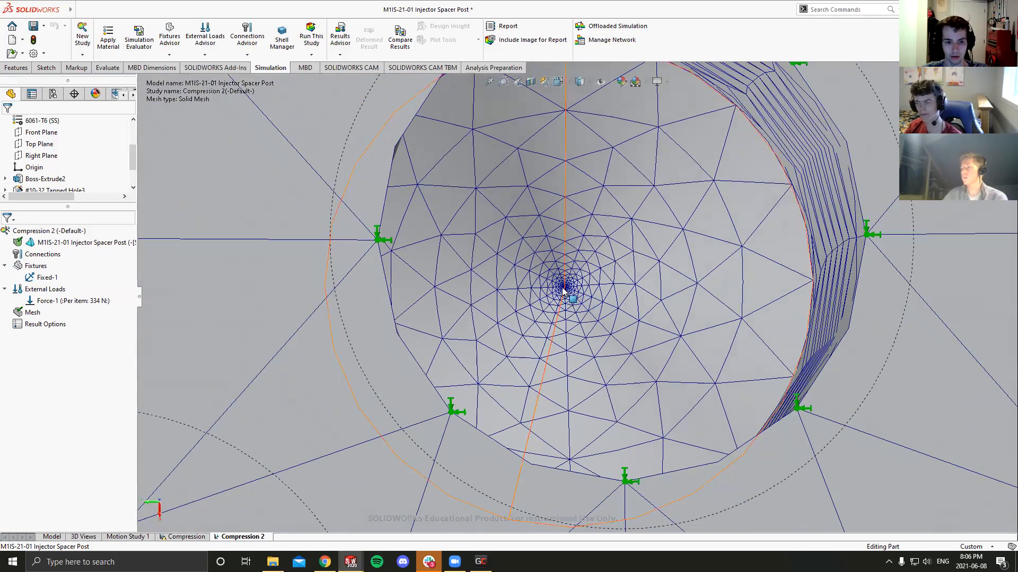
pyautogui.scroll(-6, 562, 291)
pyautogui.scroll(-6, 543, 290)
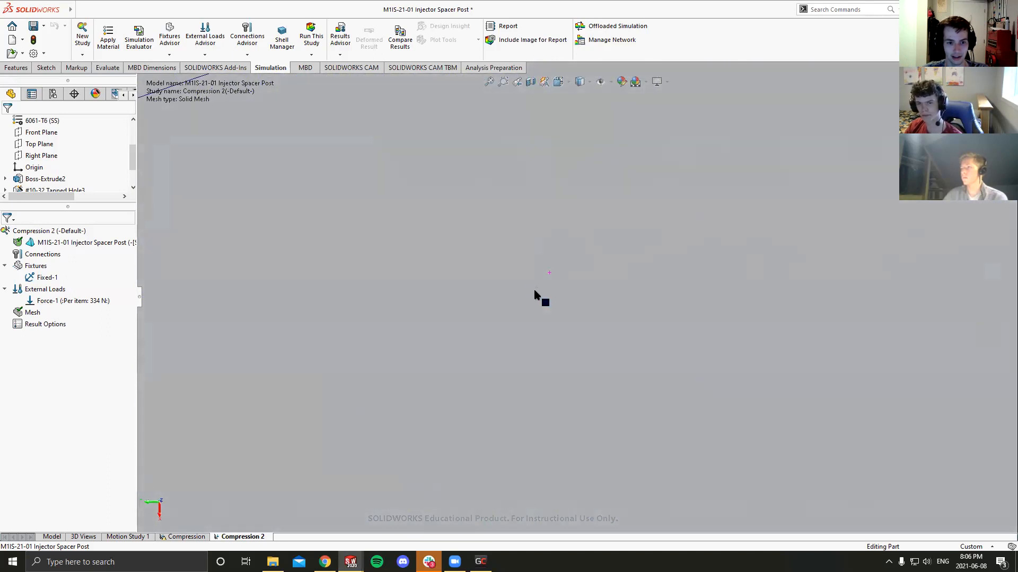
pyautogui.scroll(6, 522, 302)
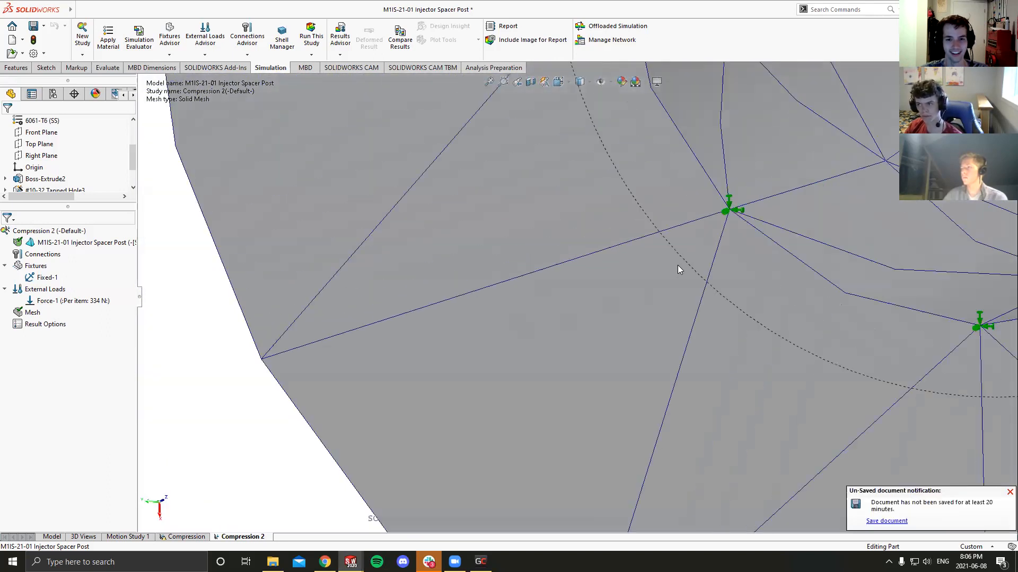
pyautogui.scroll(8, 678, 268)
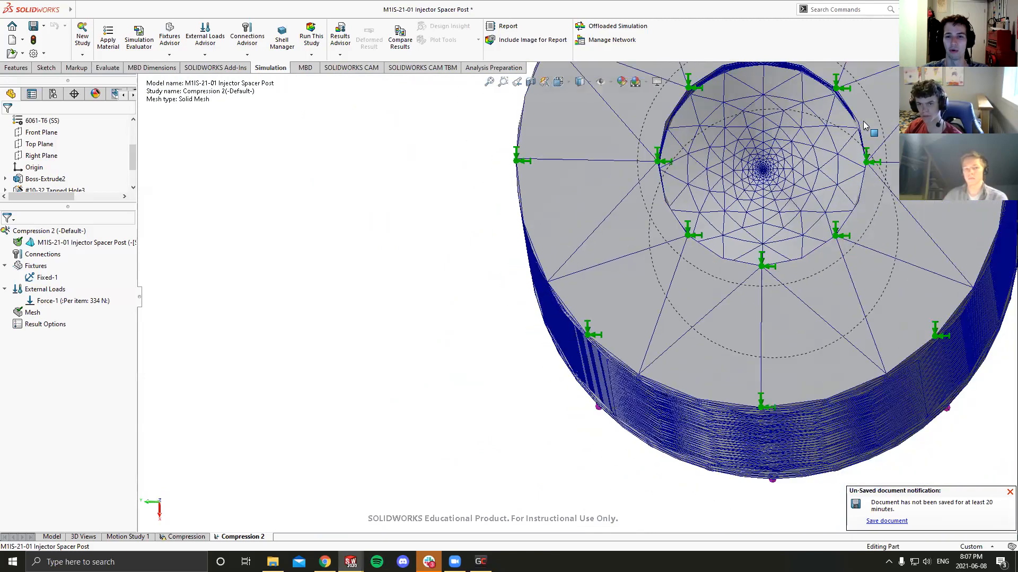
pyautogui.scroll(-8, 675, 233)
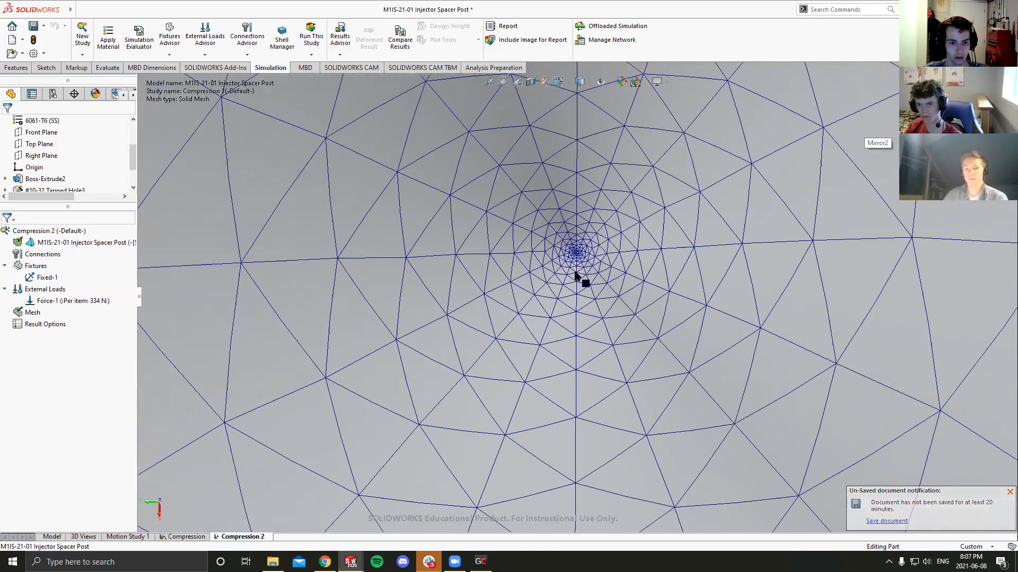
pyautogui.scroll(-1, 575, 275)
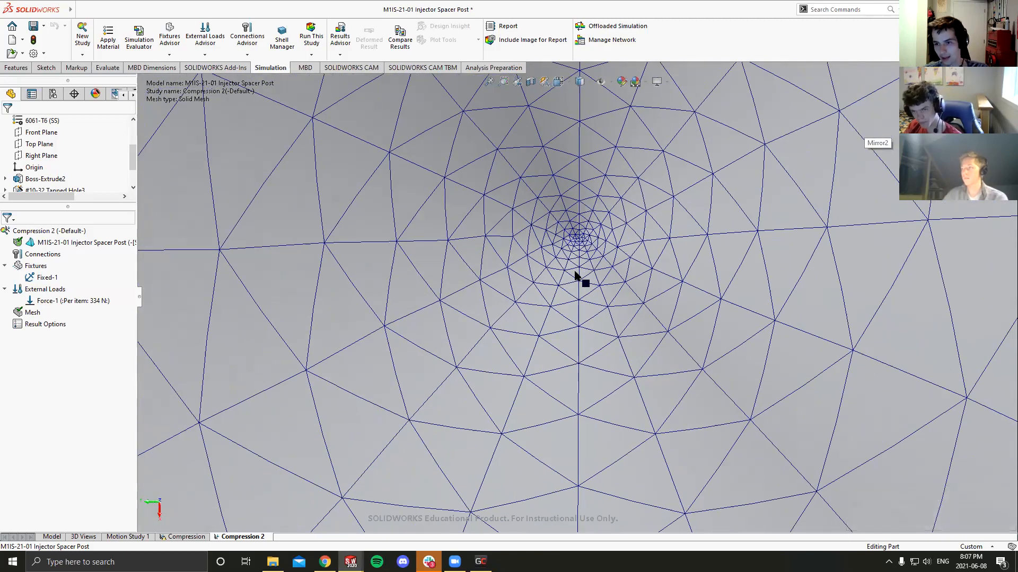
pyautogui.scroll(8, 576, 274)
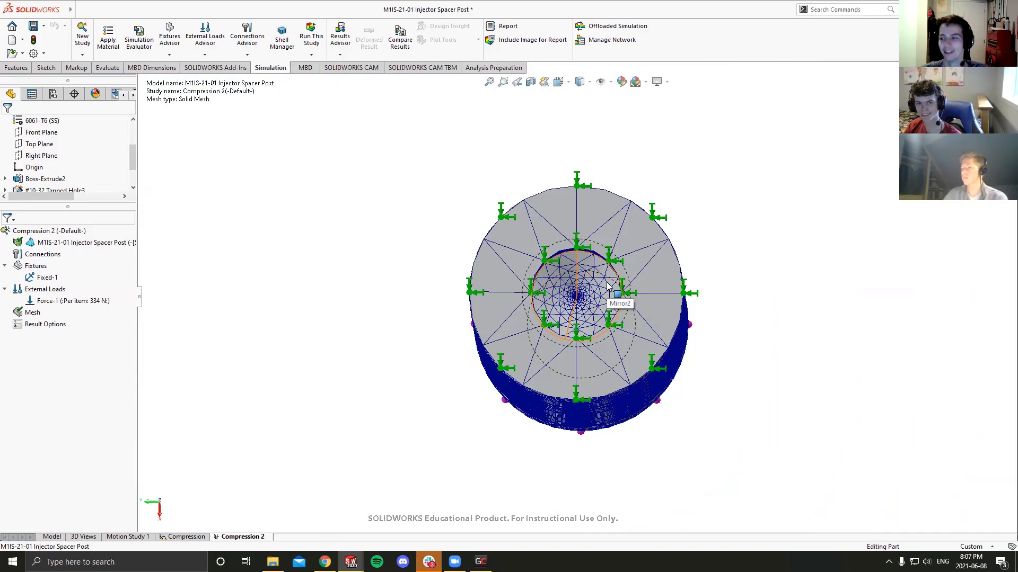
# - Run the Compression 2 study on the meshed spacer post
pyautogui.moveTo(607, 286); pyautogui.dragTo(582, 319, button='middle')
pyautogui.scroll(8, 577, 334)
pyautogui.scroll(-3, 578, 316)
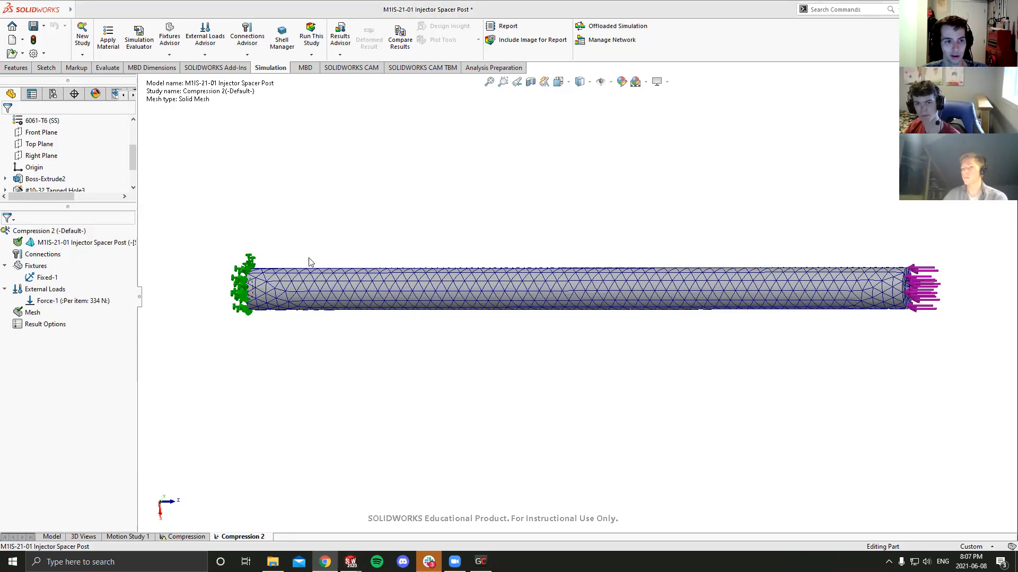
pyautogui.click(311, 42)
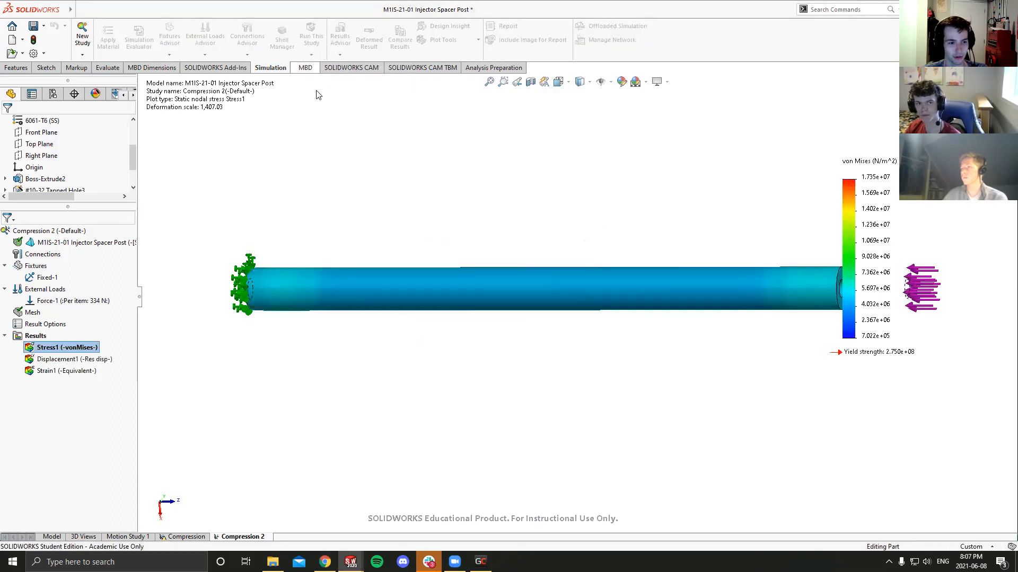
# - Examine the von Mises stress plot along the whole post, from the loaded end to the fixed end
pyautogui.scroll(2, 497, 182)
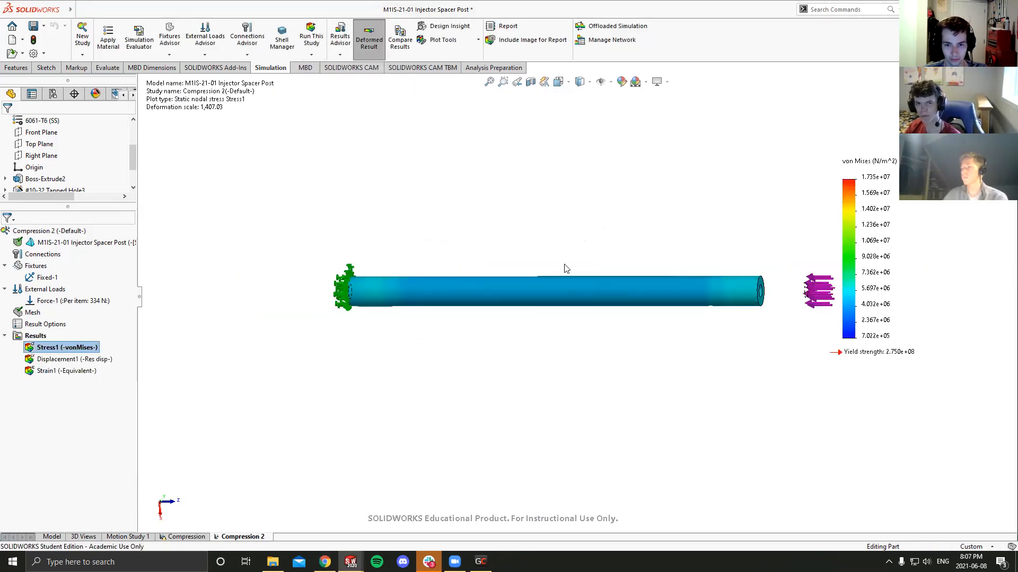
pyautogui.scroll(2, 557, 248)
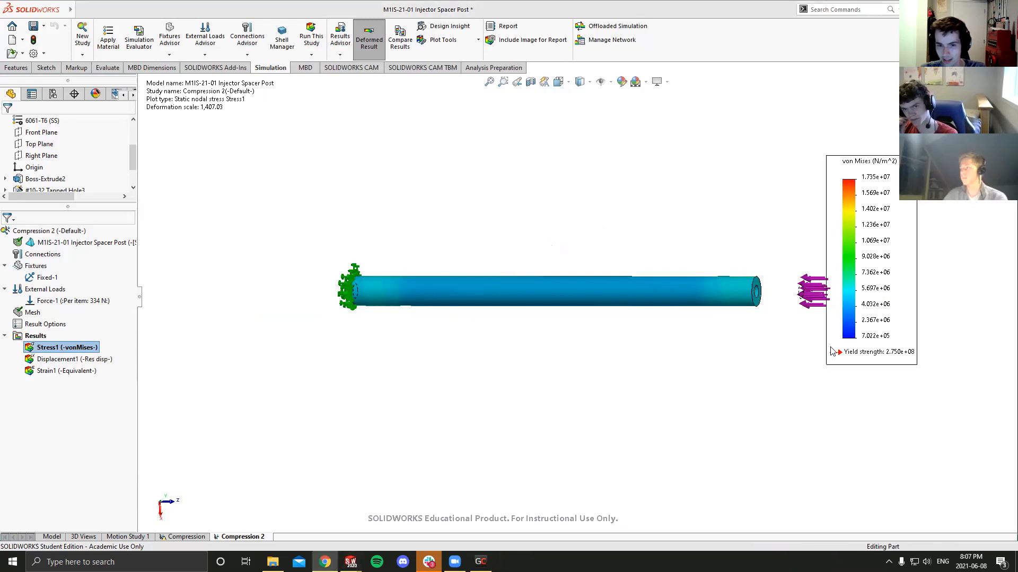
pyautogui.scroll(1, 752, 291)
pyautogui.scroll(-2, 751, 291)
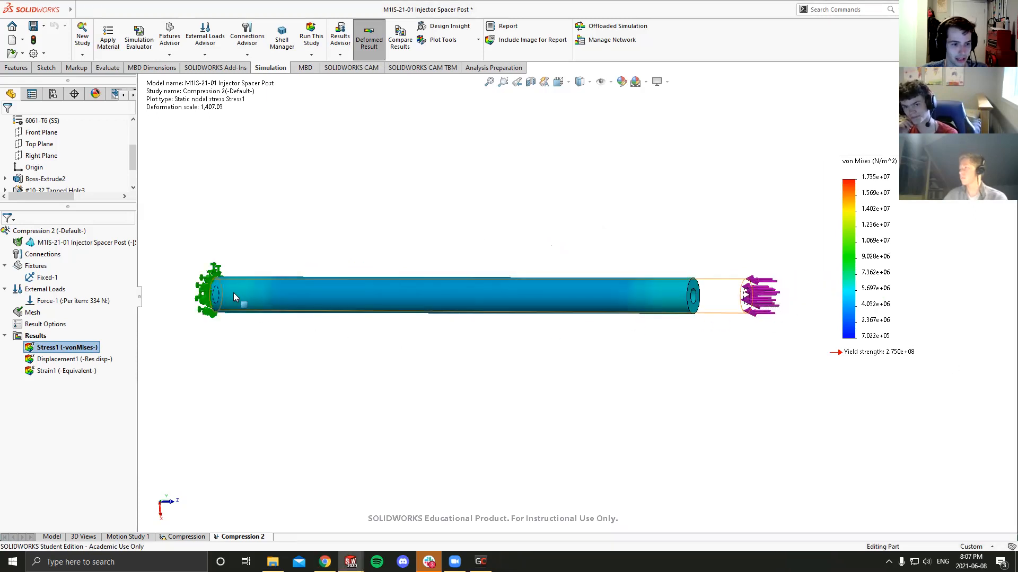
pyautogui.moveTo(239, 293); pyautogui.dragTo(276, 292, button='middle')
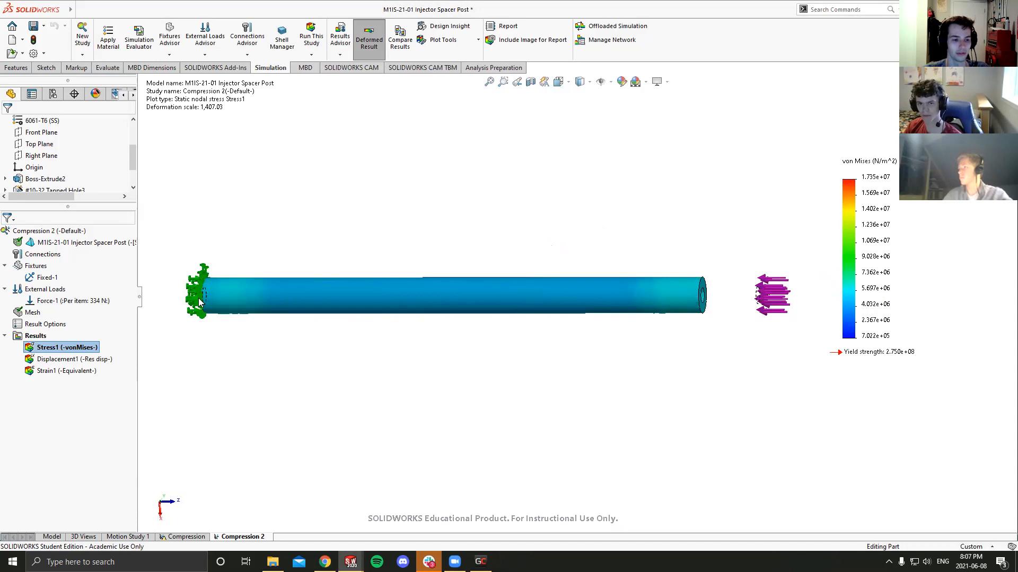
# - View the resultant displacement and equivalent strain plots, and return to the von Mises stress plot to inspect the post
pyautogui.click(71, 360)
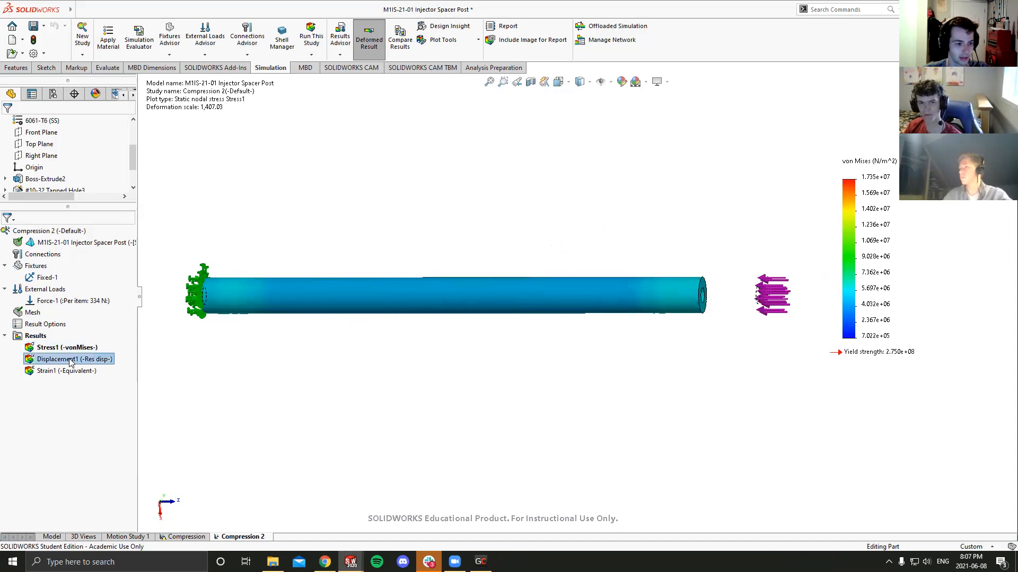
pyautogui.doubleClick(70, 359)
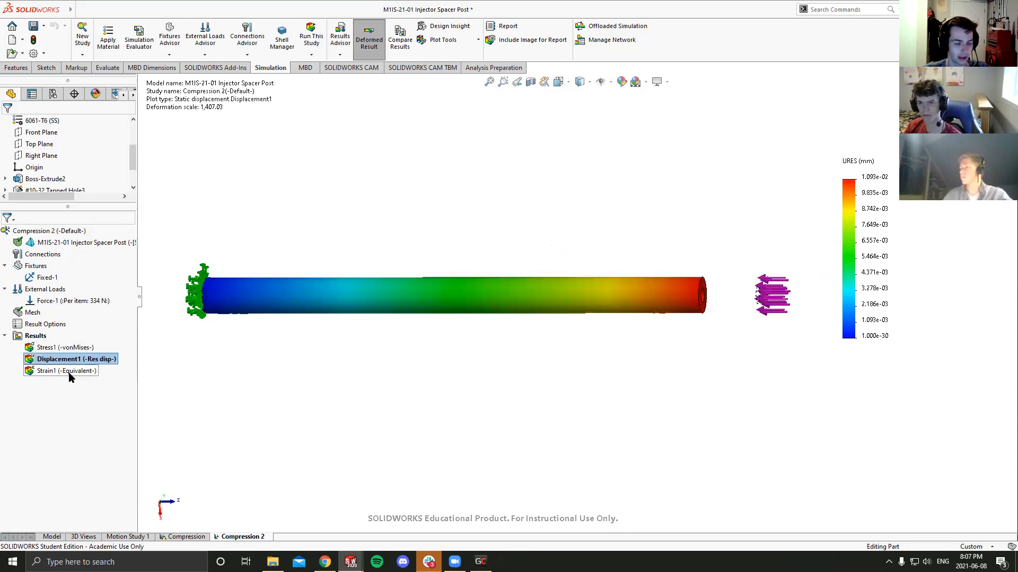
pyautogui.doubleClick(57, 373)
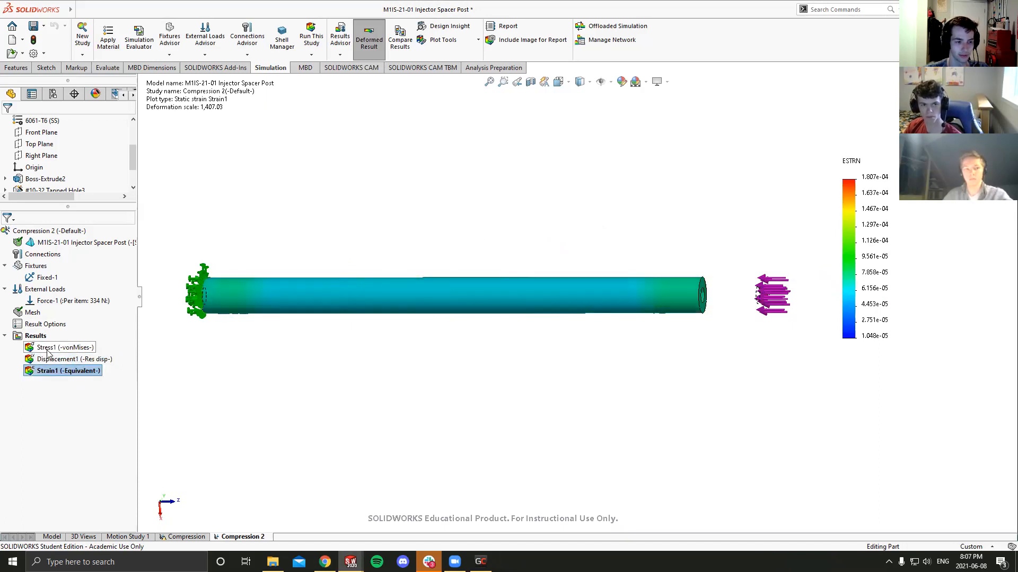
pyautogui.doubleClick(47, 349)
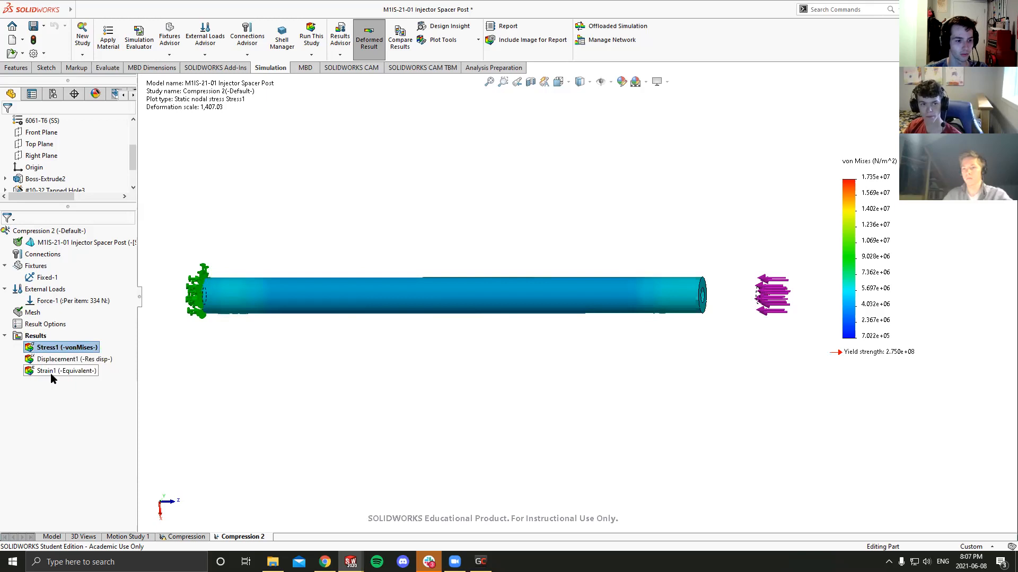
pyautogui.moveTo(457, 320); pyautogui.dragTo(436, 327, button='middle')
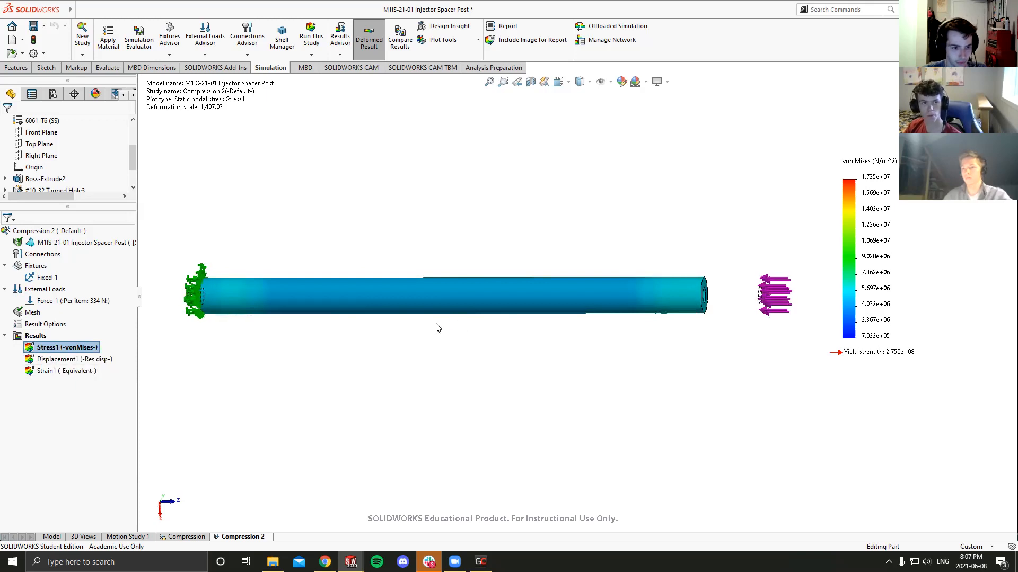
pyautogui.scroll(2, 436, 327)
pyautogui.scroll(-2, 357, 292)
pyautogui.moveTo(348, 285); pyautogui.dragTo(368, 279, button='middle')
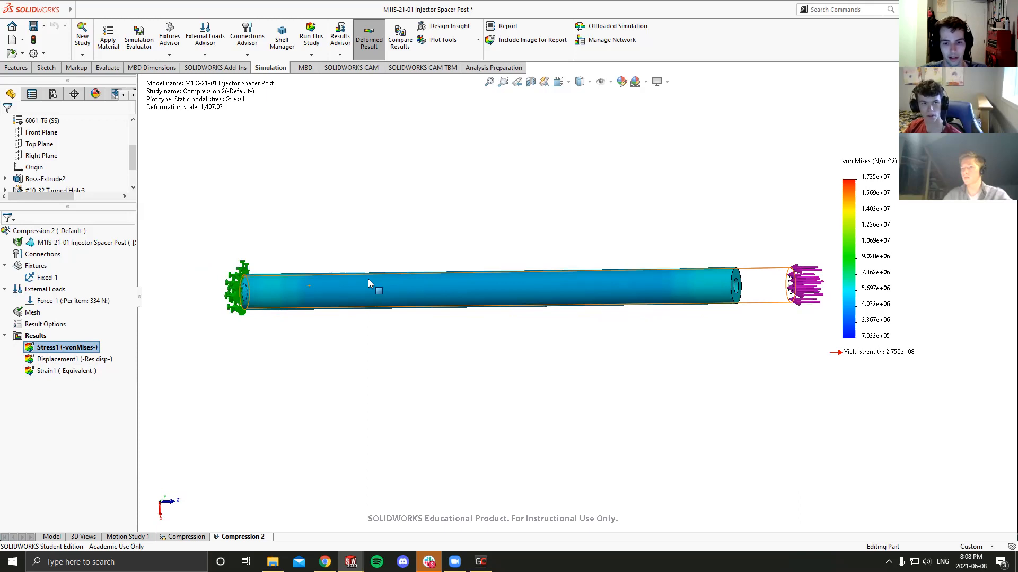
# - Compare the resultant displacement plot with the von Mises stress plot, leaving the displacement plot displayed
pyautogui.doubleClick(80, 359)
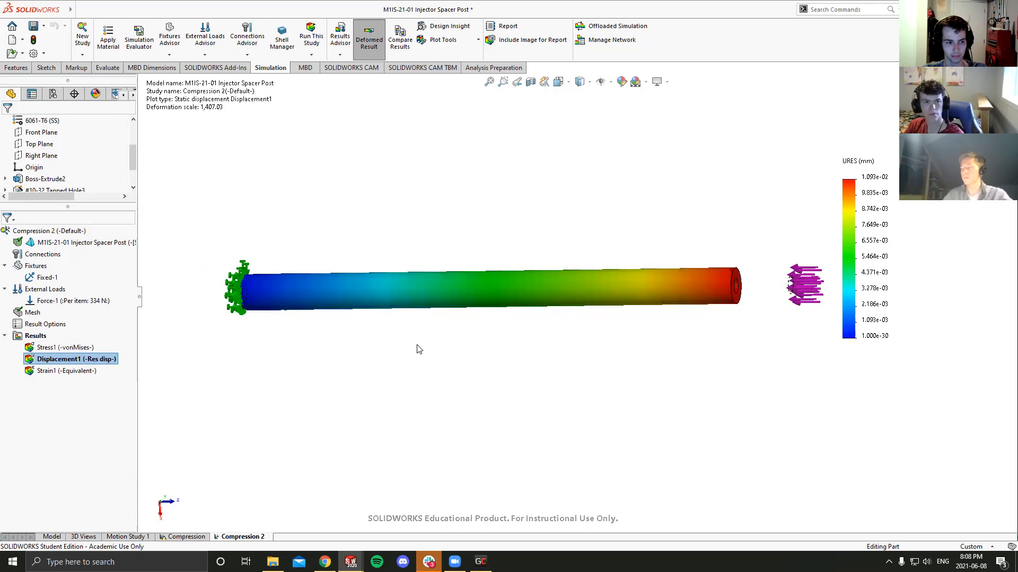
pyautogui.click(79, 348)
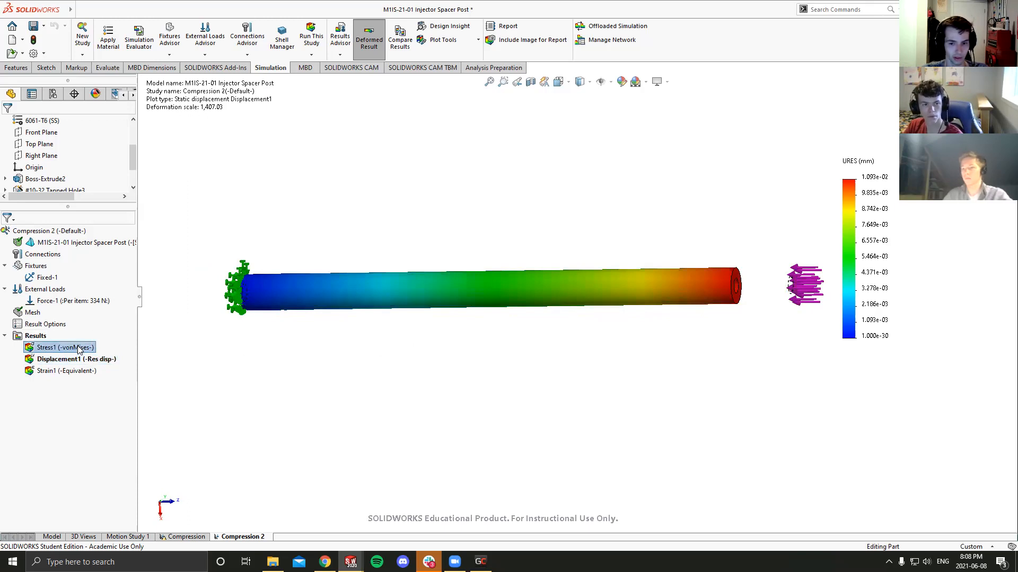
pyautogui.doubleClick(79, 348)
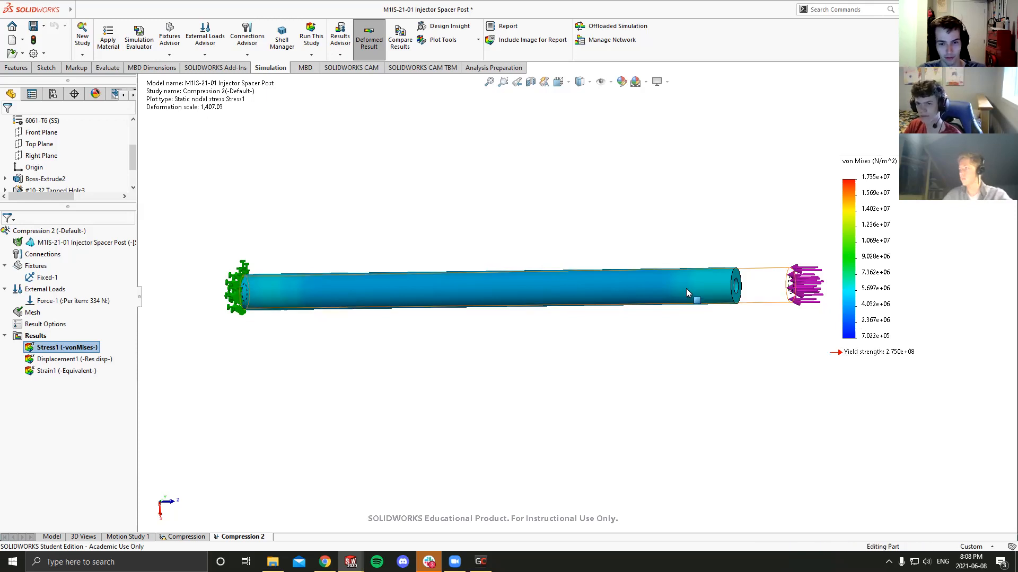
pyautogui.doubleClick(78, 360)
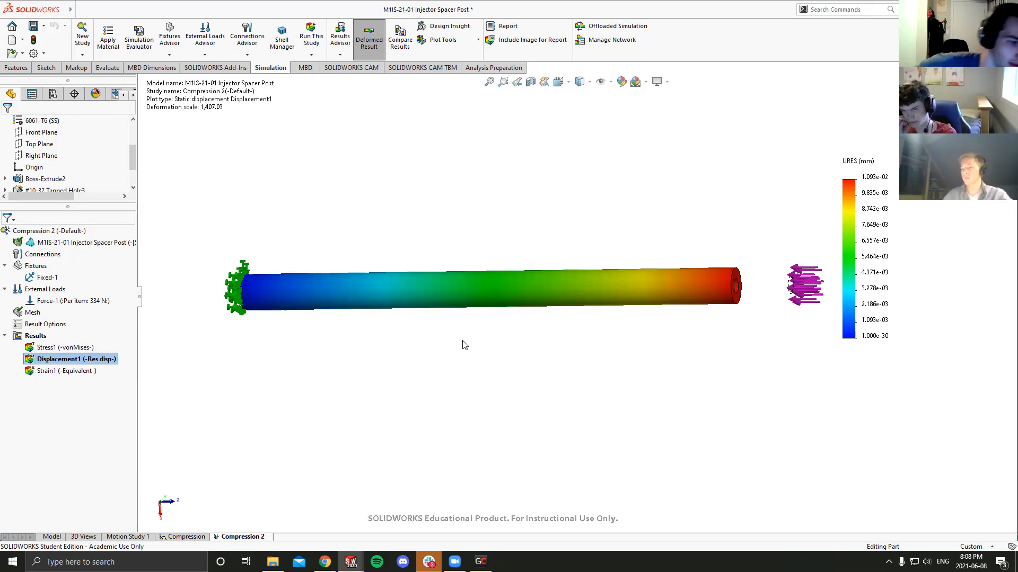
# - Open the definition of the Displacement1 plot for editing
pyautogui.click(65, 348)
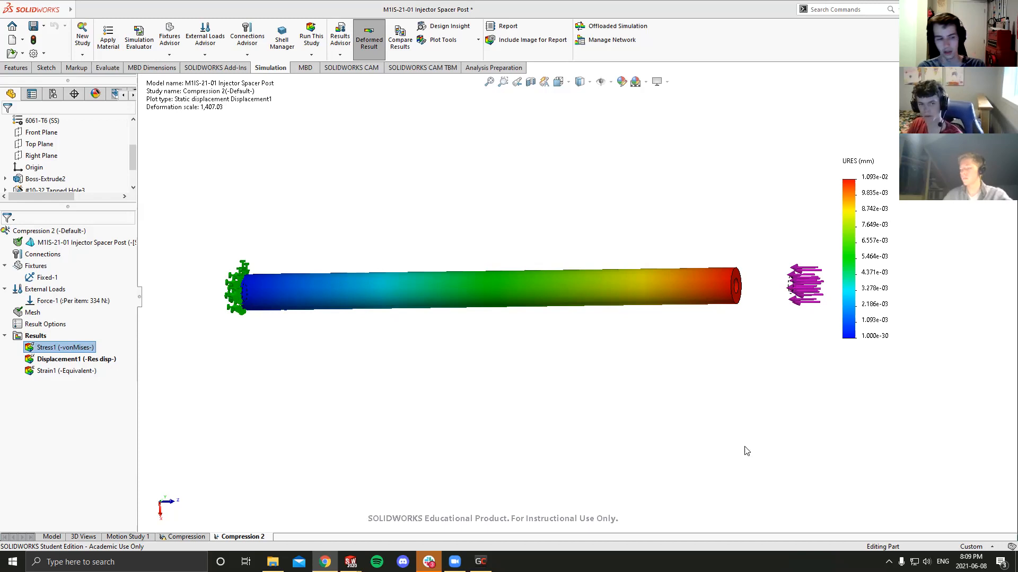
pyautogui.click(69, 359)
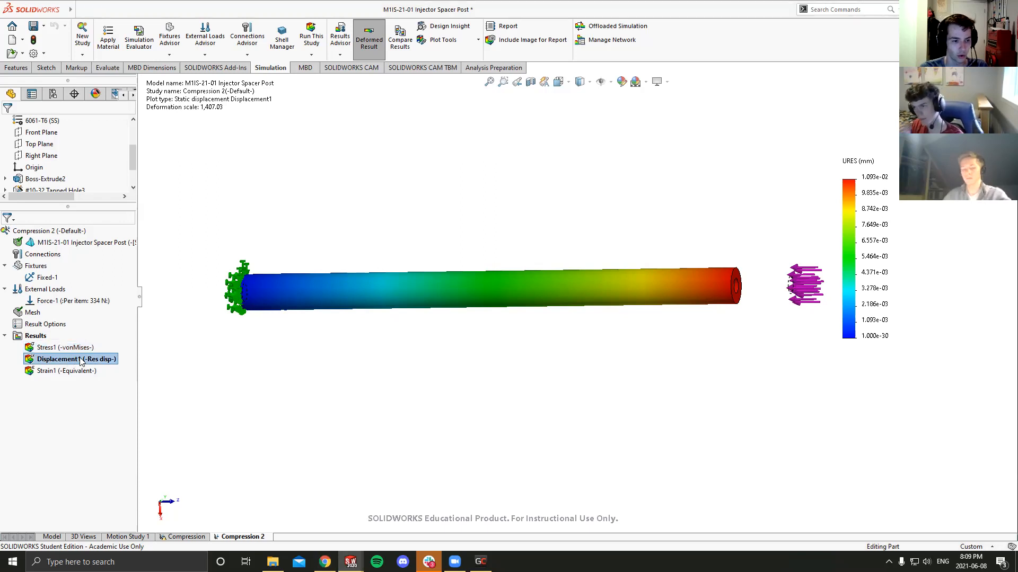
pyautogui.rightClick(71, 359)
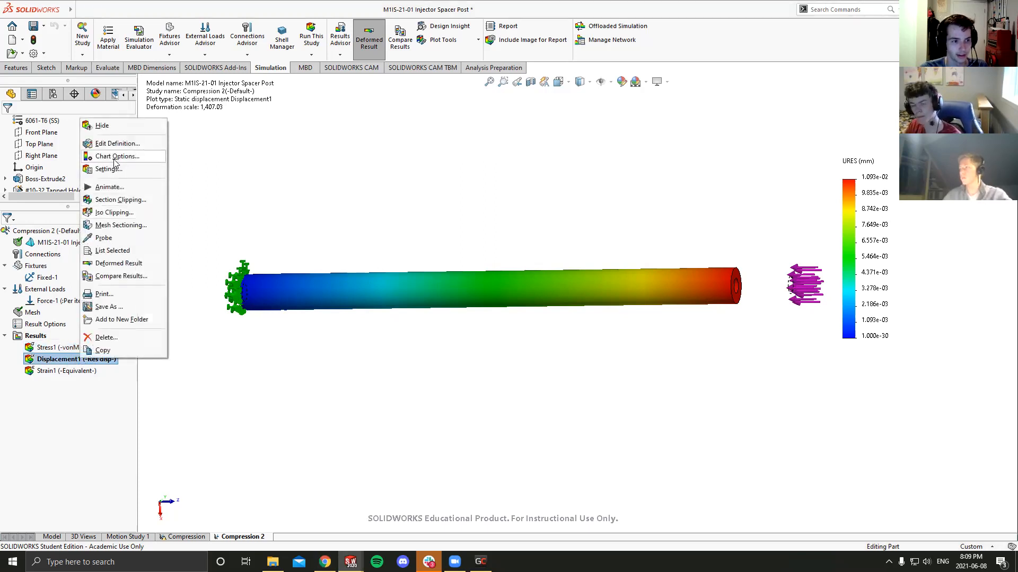
pyautogui.click(260, 379)
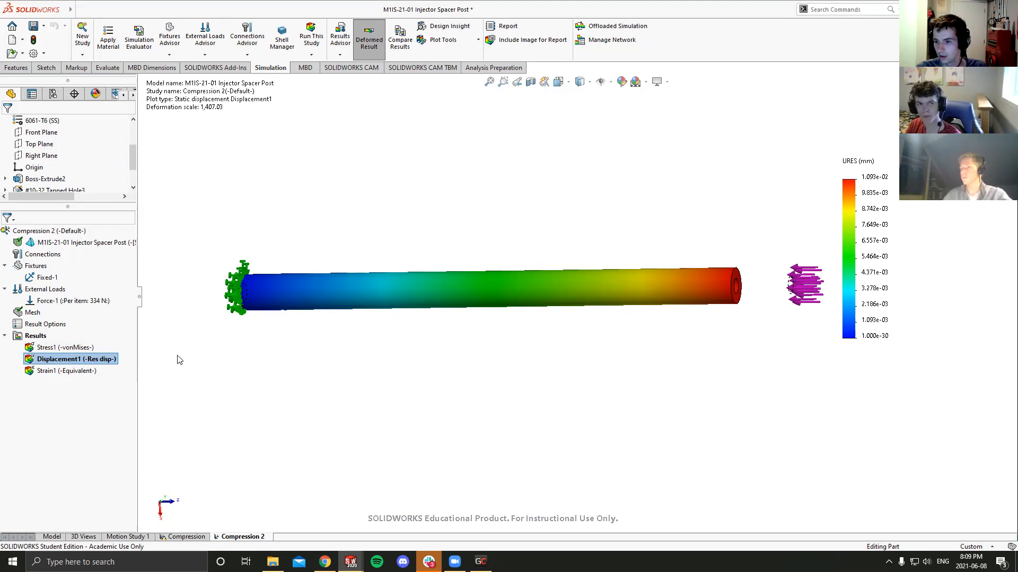
pyautogui.rightClick(49, 360)
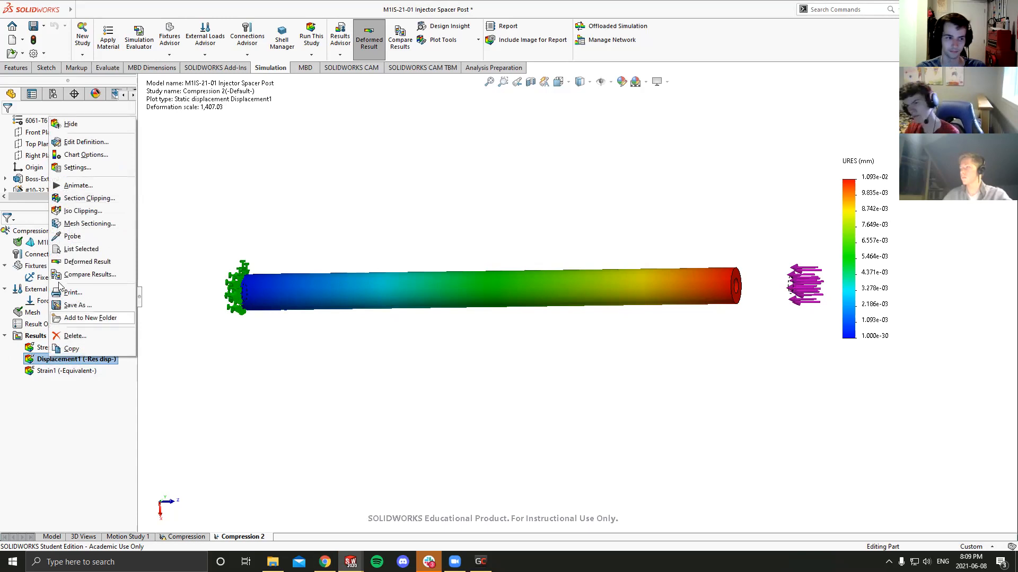
pyautogui.click(108, 150)
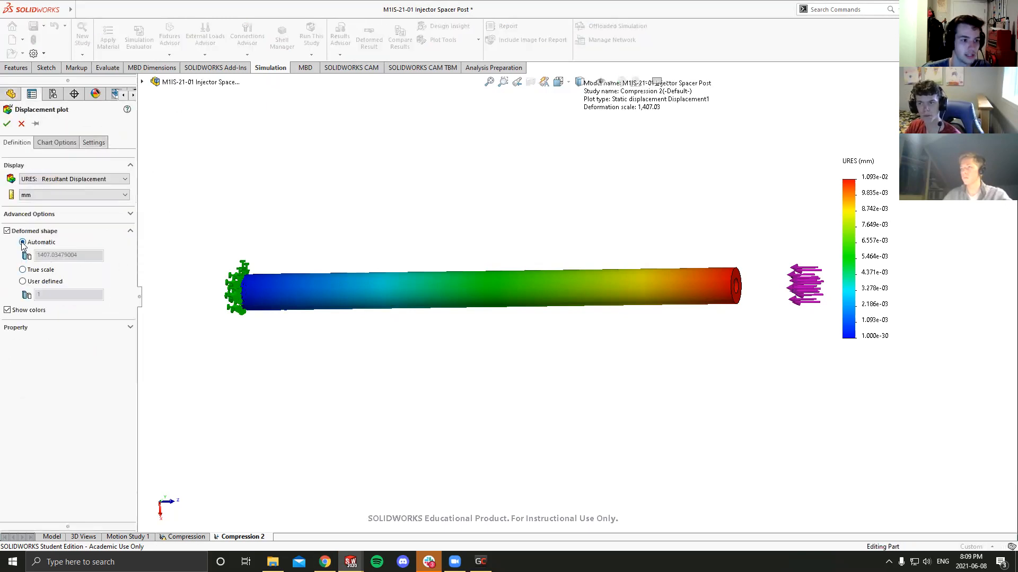
# - Check the available displacement units and examine the automatically scaled deformed shape of the post, keeping the units in mm
pyautogui.moveTo(212, 271); pyautogui.dragTo(297, 271, button='middle')
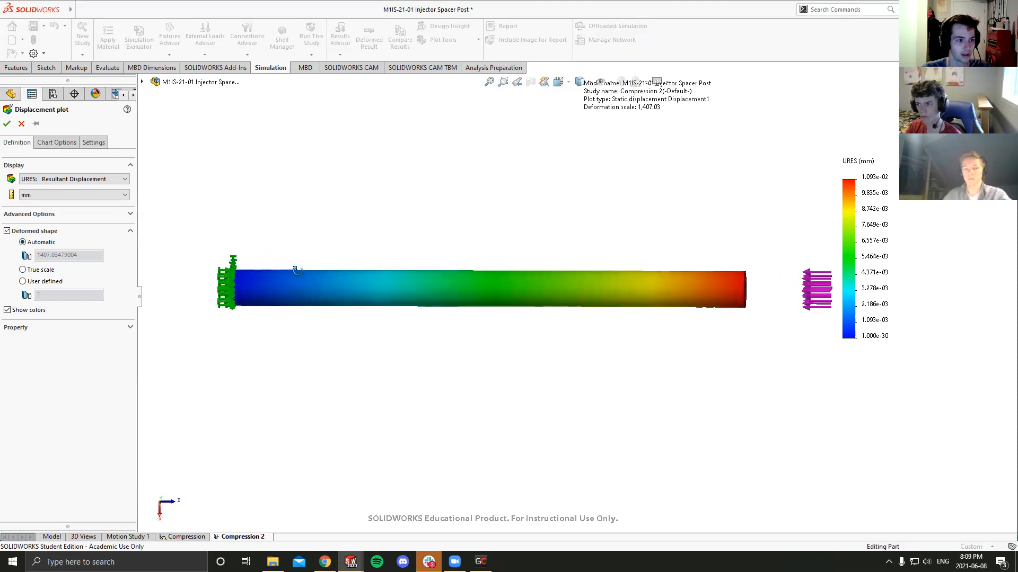
pyautogui.click(55, 196)
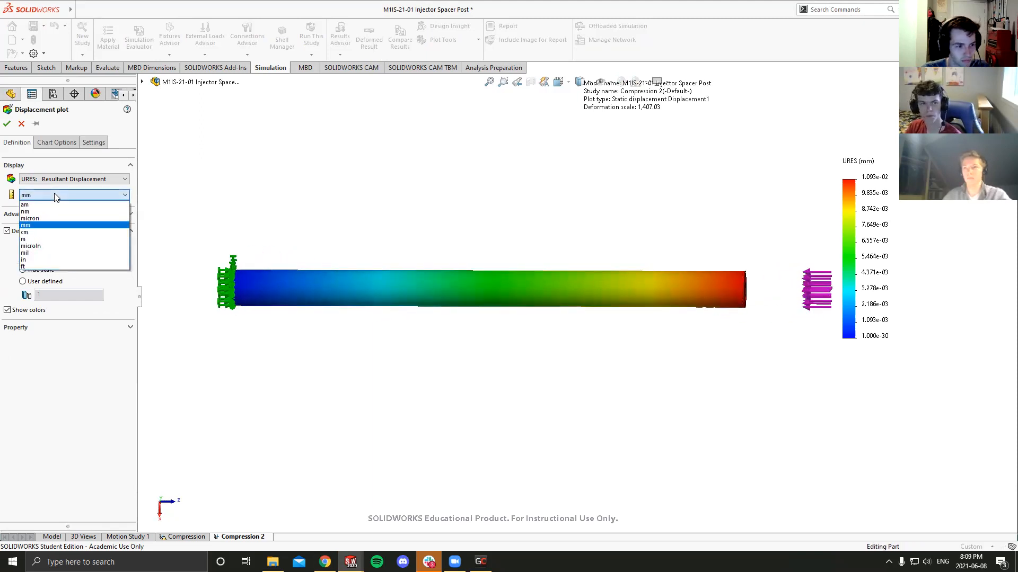
pyautogui.click(56, 196)
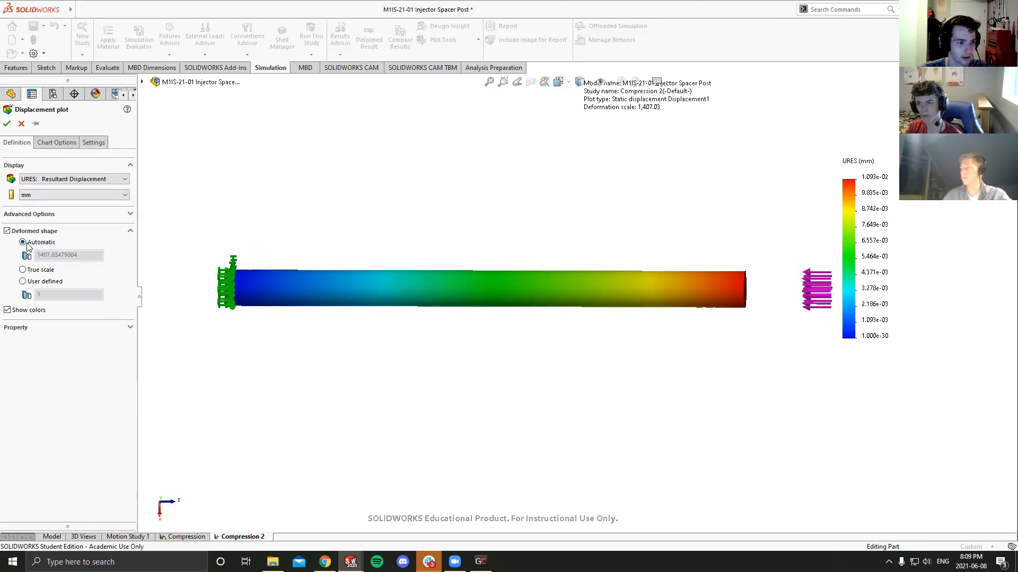
pyautogui.moveTo(415, 286); pyautogui.dragTo(400, 289, button='middle')
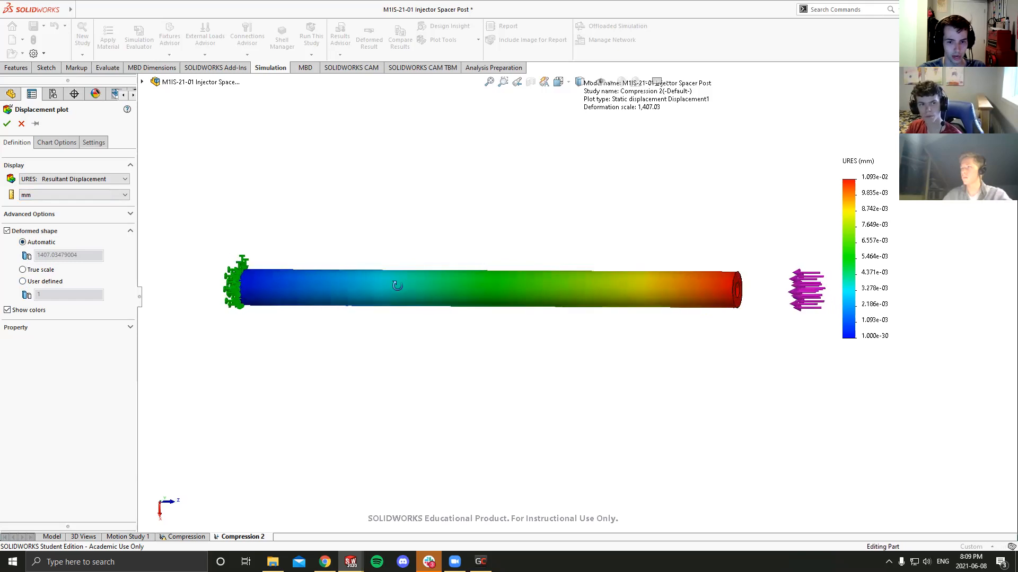
pyautogui.scroll(2, 448, 290)
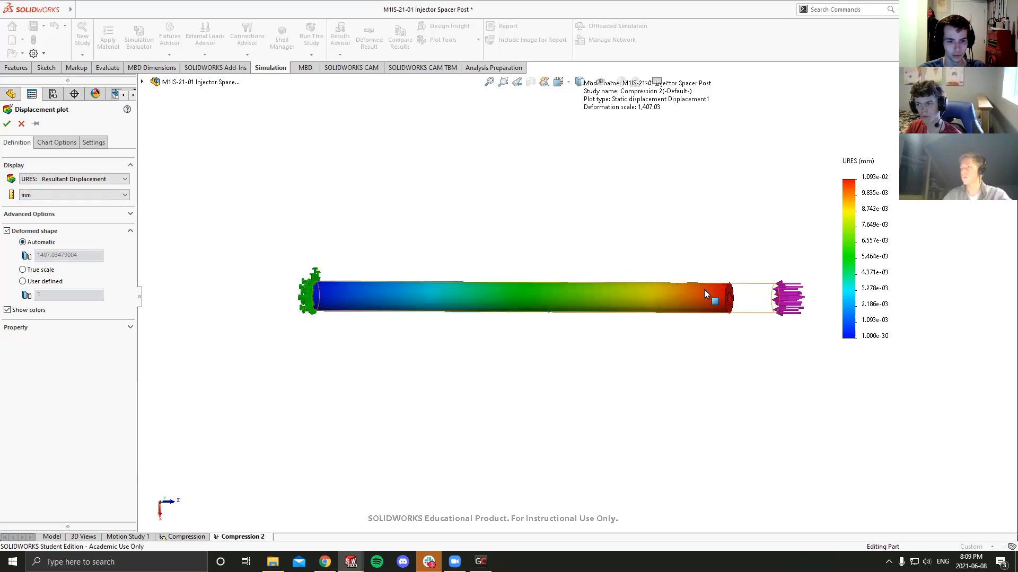
pyautogui.scroll(-2, 693, 291)
pyautogui.moveTo(692, 291); pyautogui.dragTo(593, 304, button='middle')
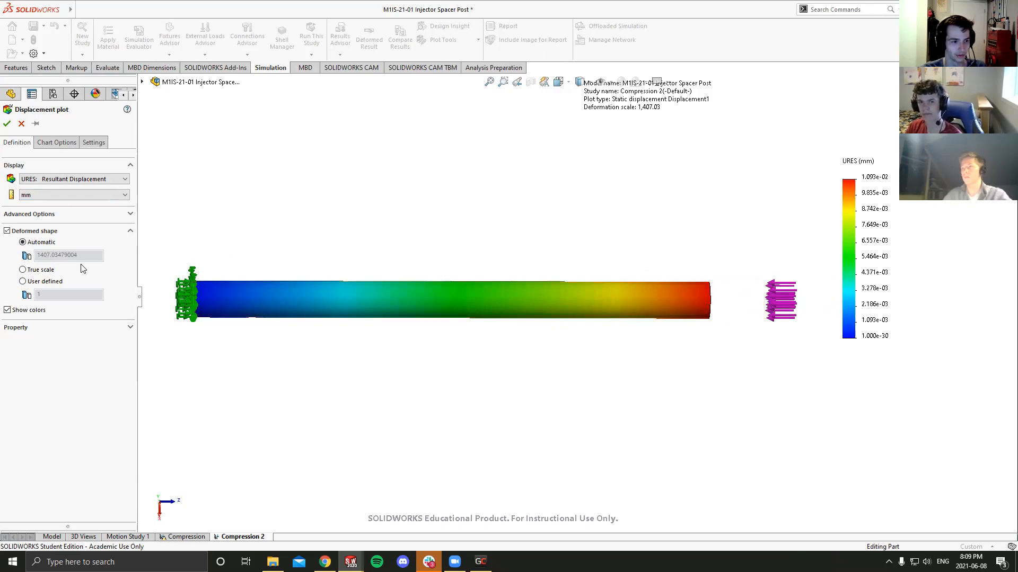
# - Set the displacement plot's deformed shape to a user-defined scale of 1 and apply the change
pyautogui.click(23, 282)
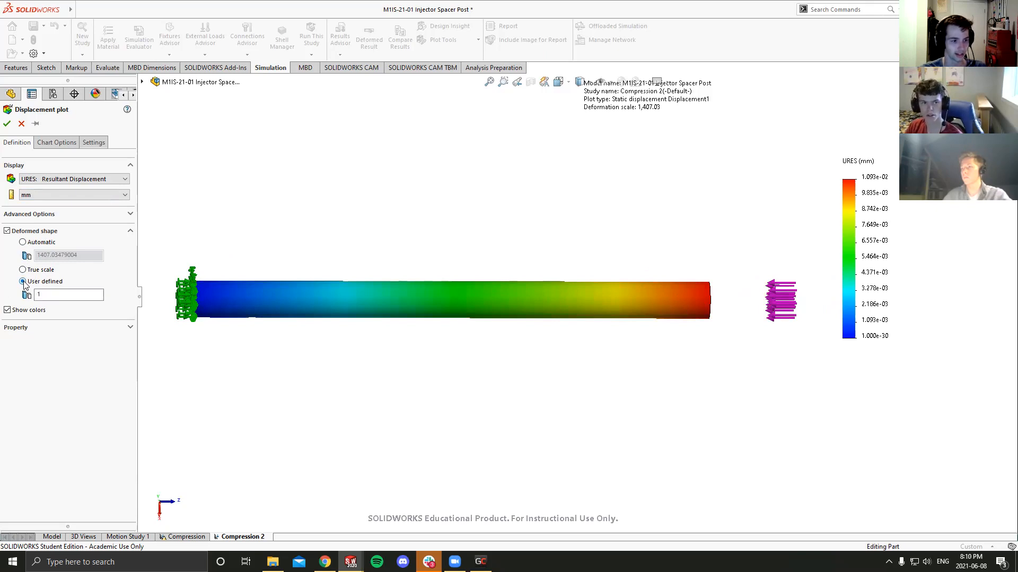
pyautogui.click(22, 270)
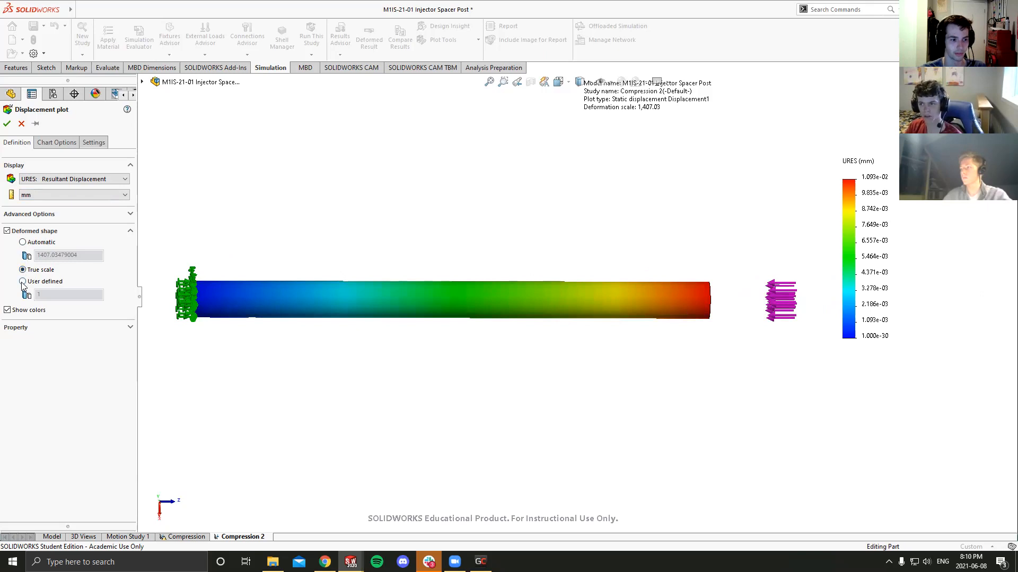
pyautogui.click(23, 282)
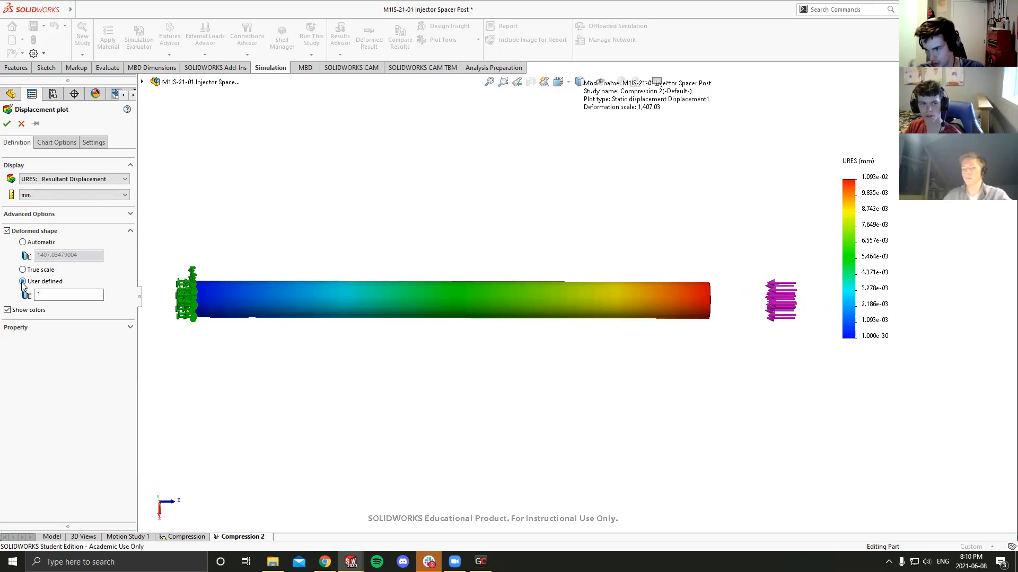
pyautogui.click(8, 124)
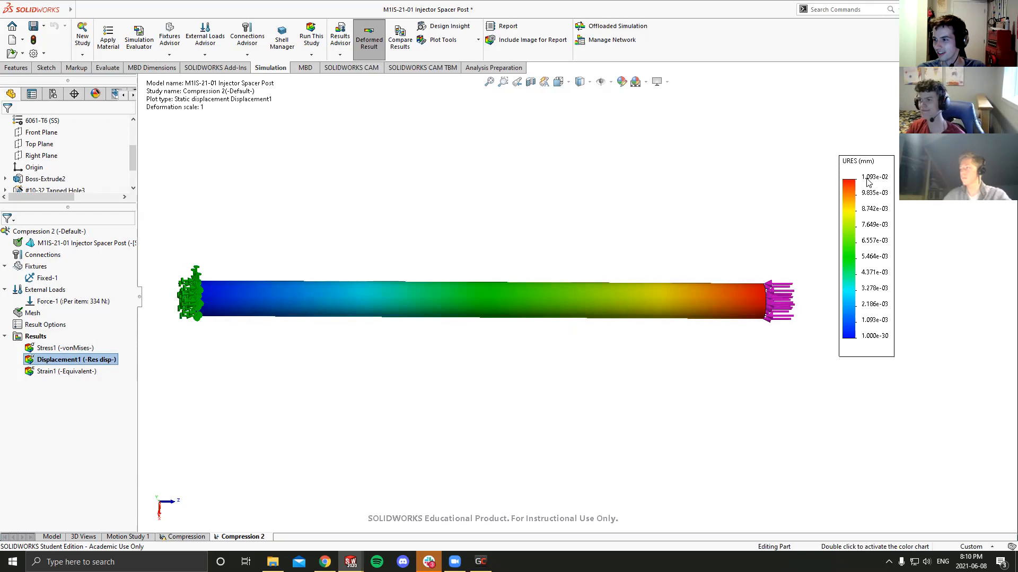
pyautogui.moveTo(739, 247); pyautogui.dragTo(729, 244, button='middle')
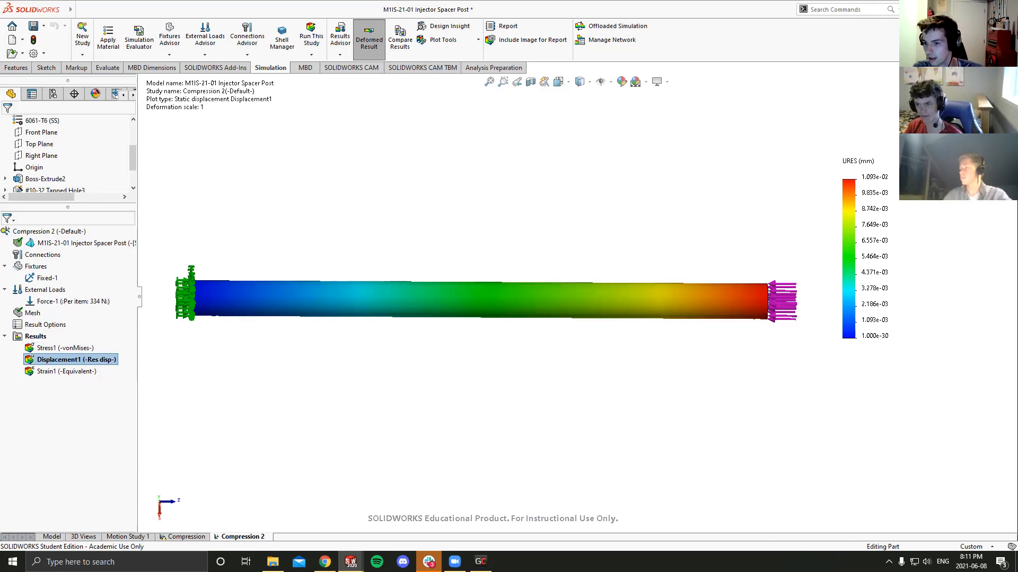
# - Display the von Mises stress plot of the post from the study results
pyautogui.click(56, 336)
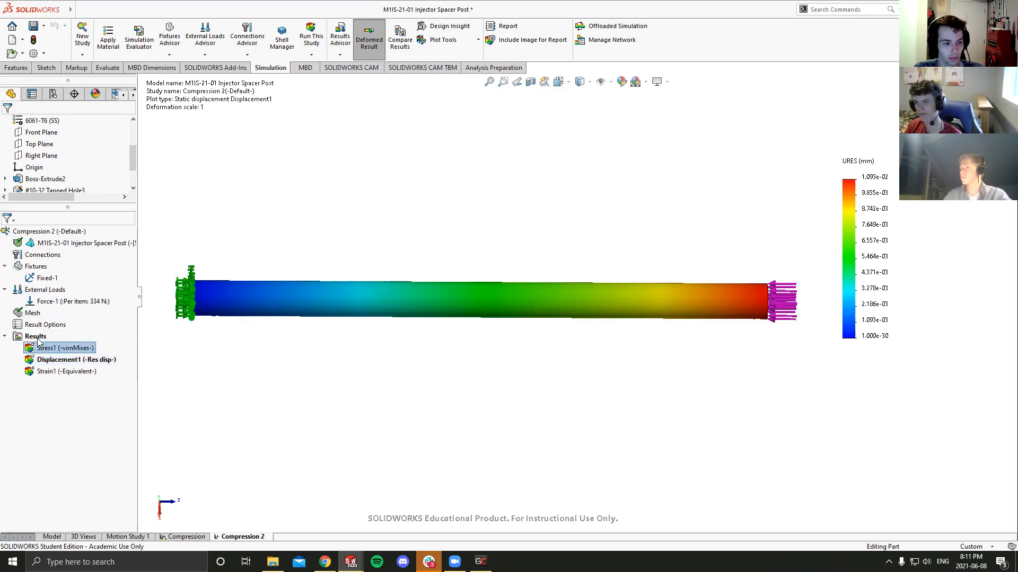
pyautogui.moveTo(405, 317); pyautogui.dragTo(370, 303, button='middle')
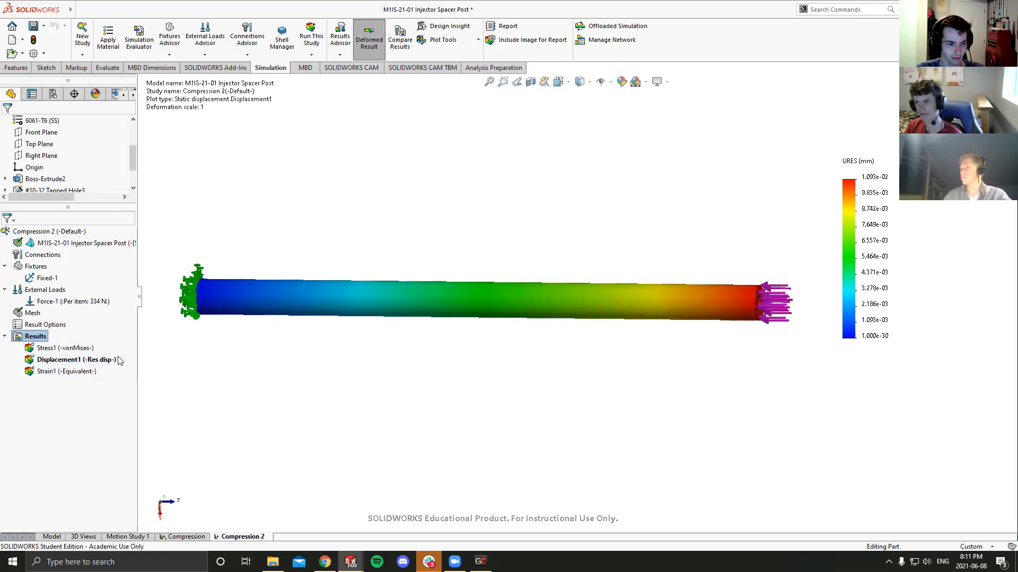
pyautogui.click(45, 350)
pyautogui.doubleClick(45, 349)
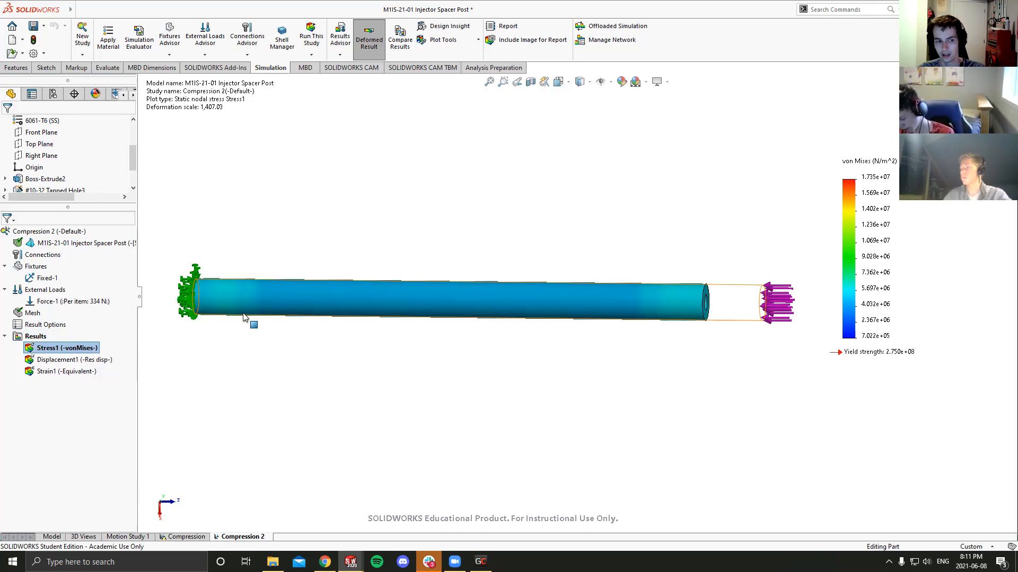
# - Define a factor of safety plot for all bodies using the Automatic failure criterion
pyautogui.rightClick(36, 336)
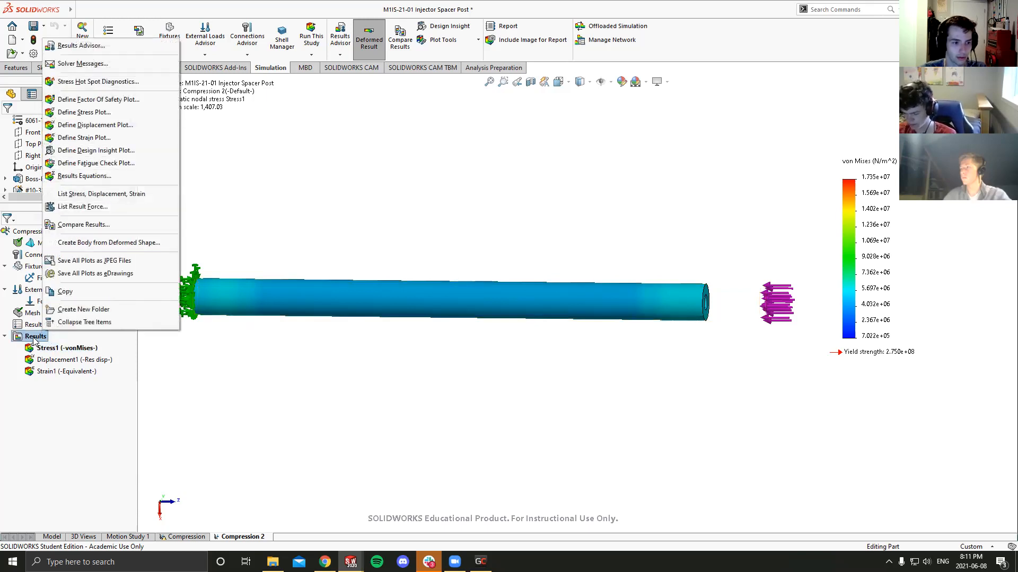
pyautogui.click(78, 100)
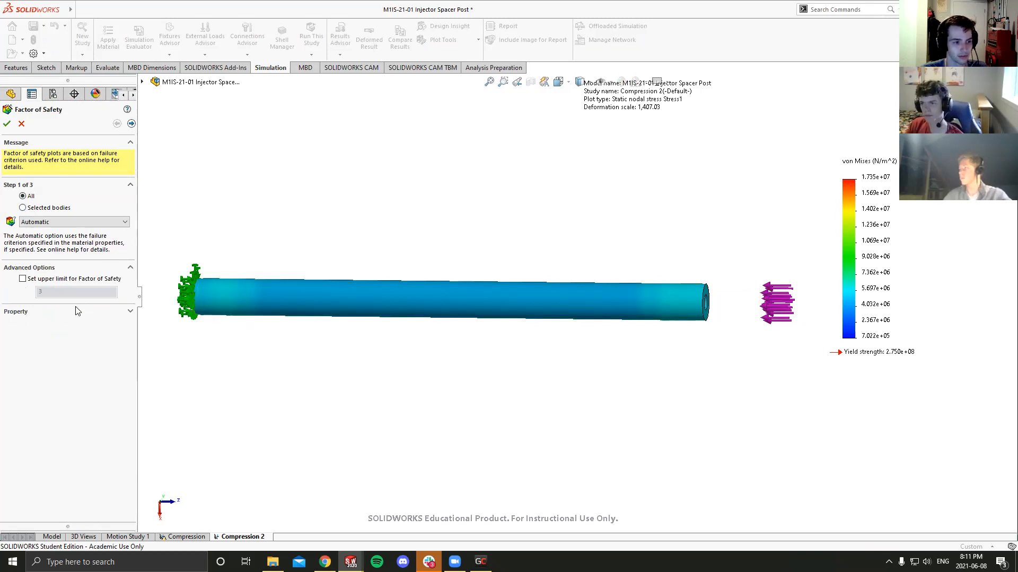
pyautogui.click(6, 125)
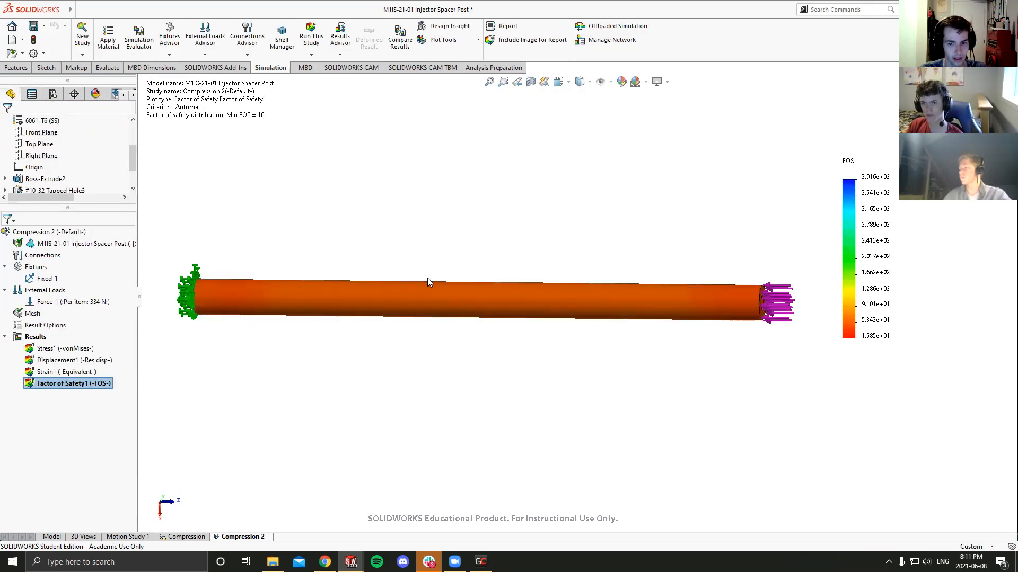
# - Examine the factor of safety distribution along the post, checking the legend and the minimum value in the plot details
pyautogui.moveTo(309, 288); pyautogui.dragTo(329, 318, button='middle')
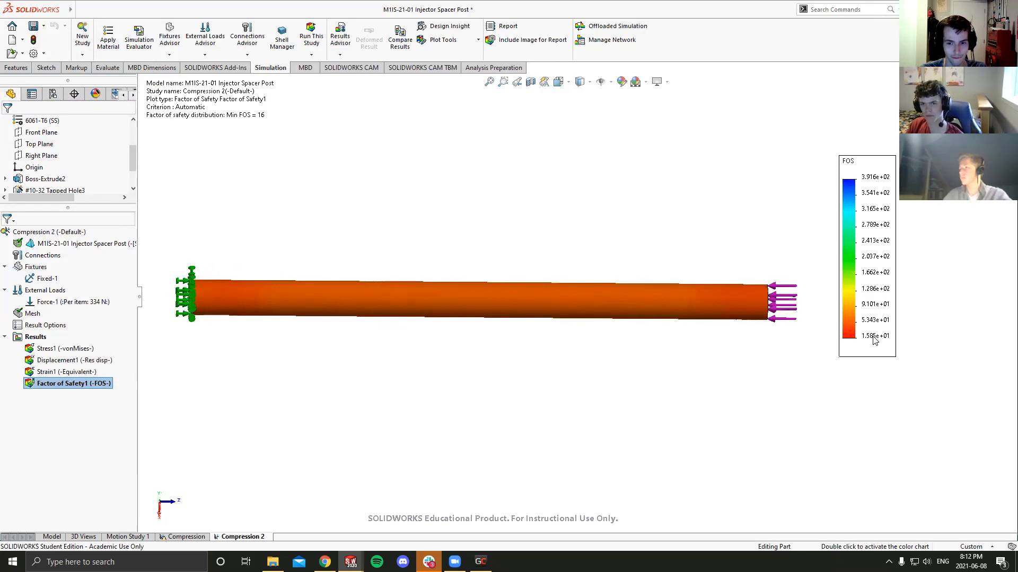
pyautogui.moveTo(752, 325); pyautogui.dragTo(512, 292, button='middle')
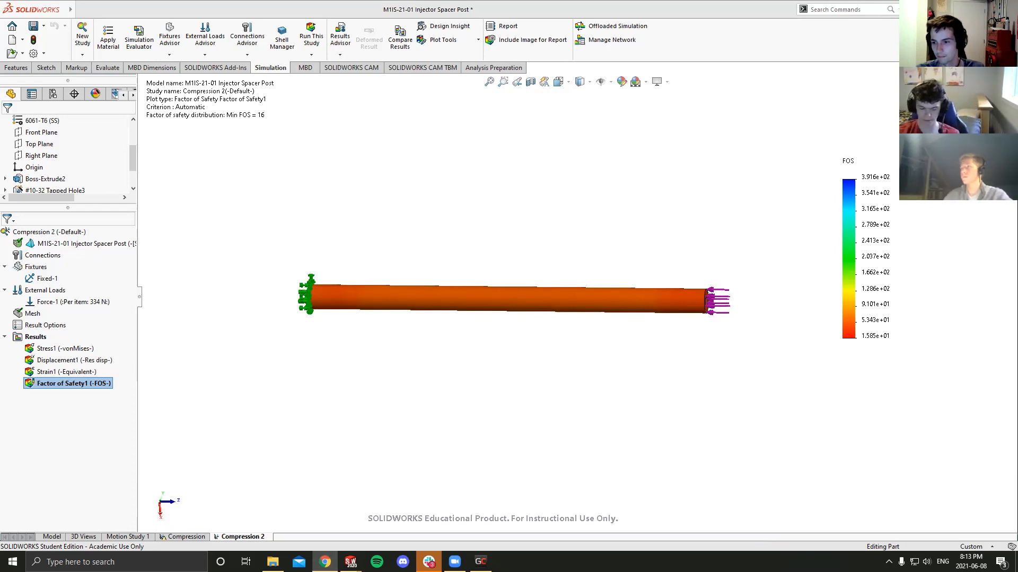
pyautogui.moveTo(595, 341); pyautogui.dragTo(574, 329, button='middle')
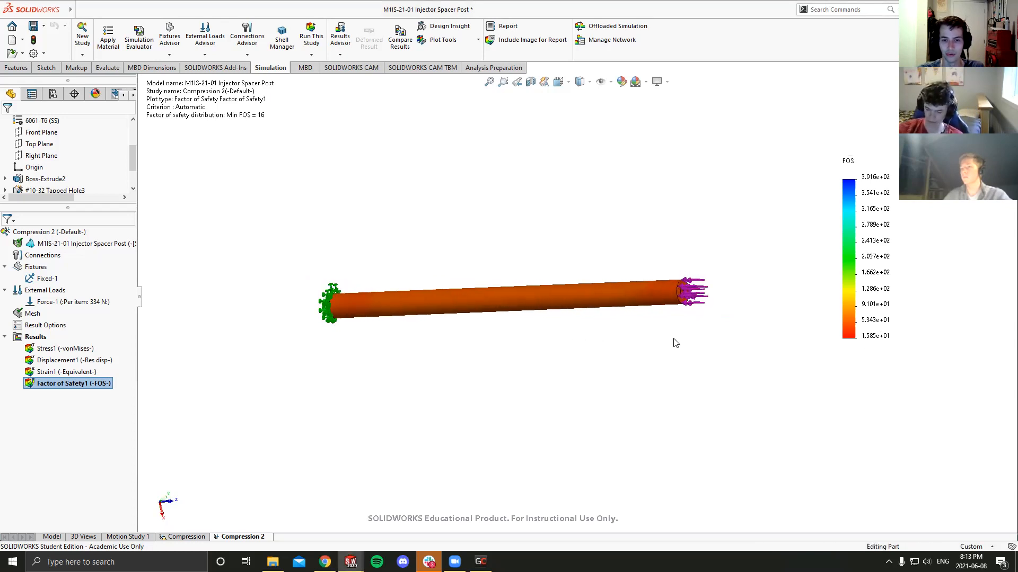
pyautogui.moveTo(609, 346); pyautogui.dragTo(602, 319, button='middle')
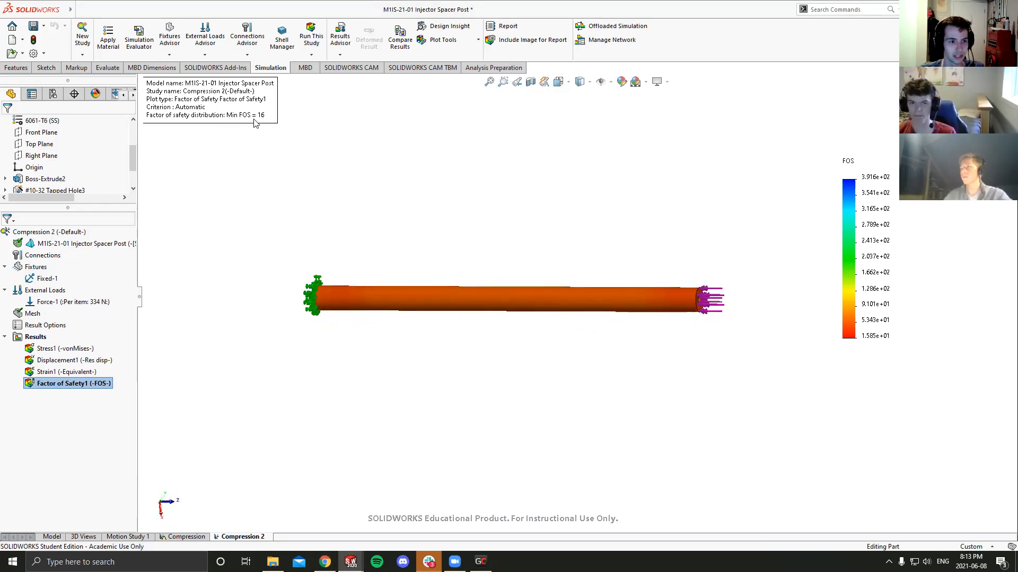
pyautogui.moveTo(256, 116); pyautogui.dragTo(265, 131)
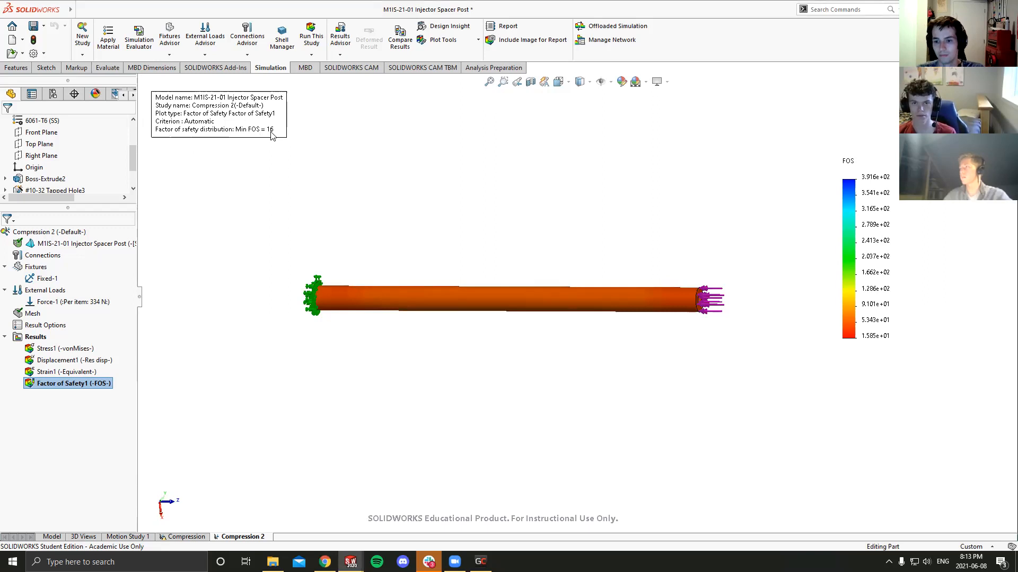
pyautogui.hotkey('alt', 'Tab')
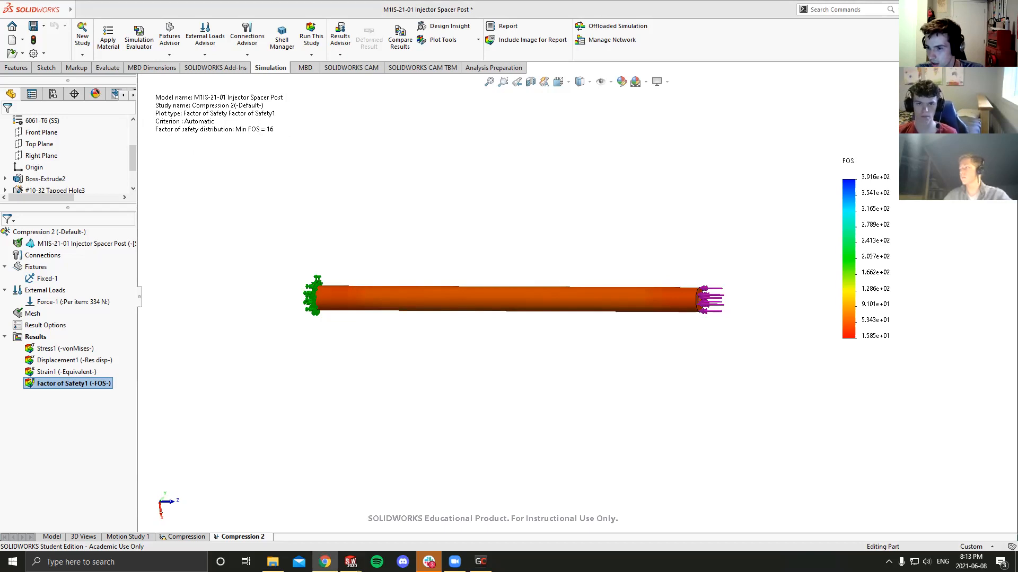
pyautogui.moveTo(577, 286); pyautogui.dragTo(450, 287, button='middle')
pyautogui.scroll(-2, 430, 300)
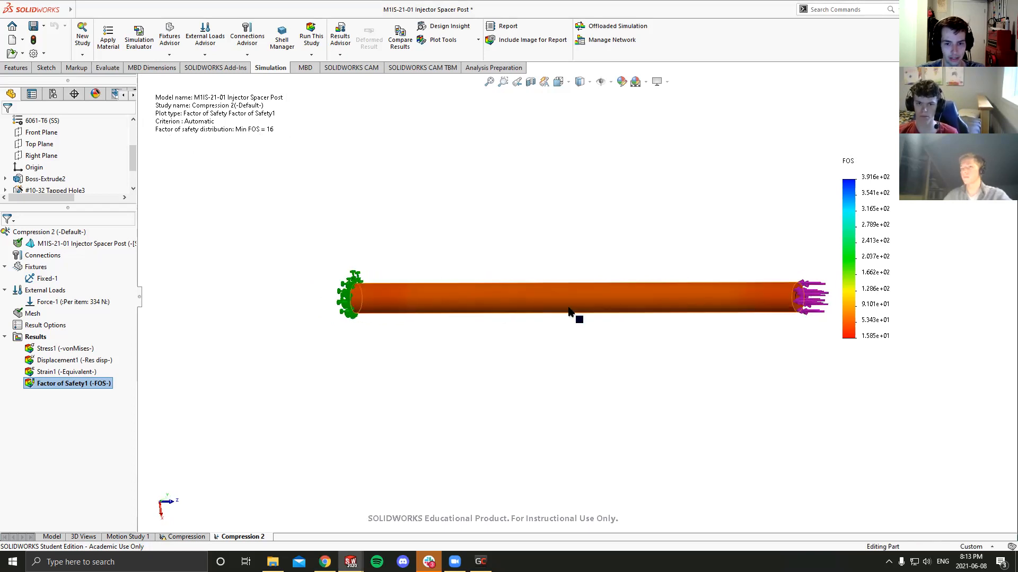
pyautogui.moveTo(568, 307); pyautogui.dragTo(574, 312, button='middle')
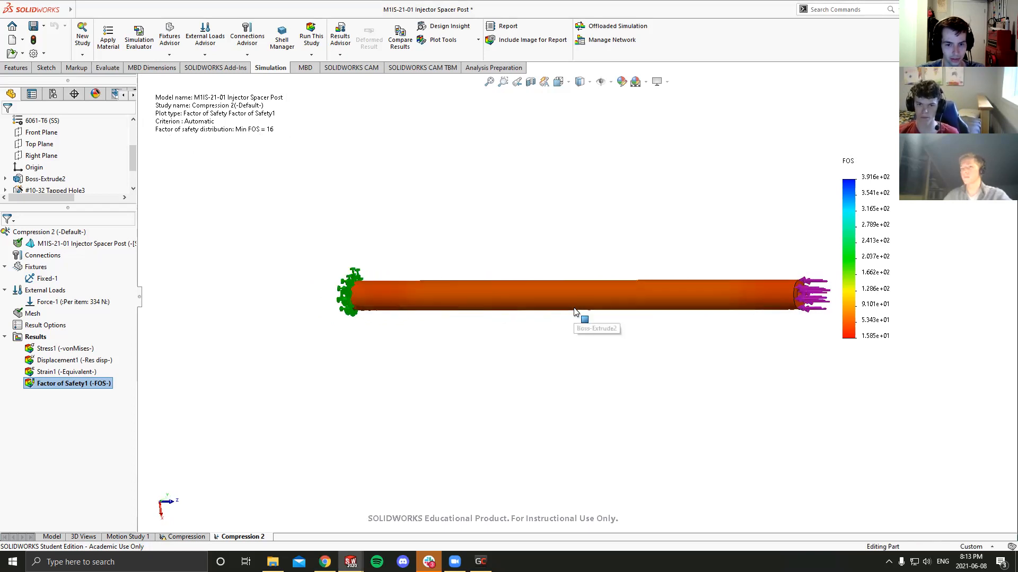
# - Display the von Mises stress plot again and open its definition for editing
pyautogui.doubleClick(75, 349)
pyautogui.moveTo(600, 272); pyautogui.dragTo(609, 278, button='middle')
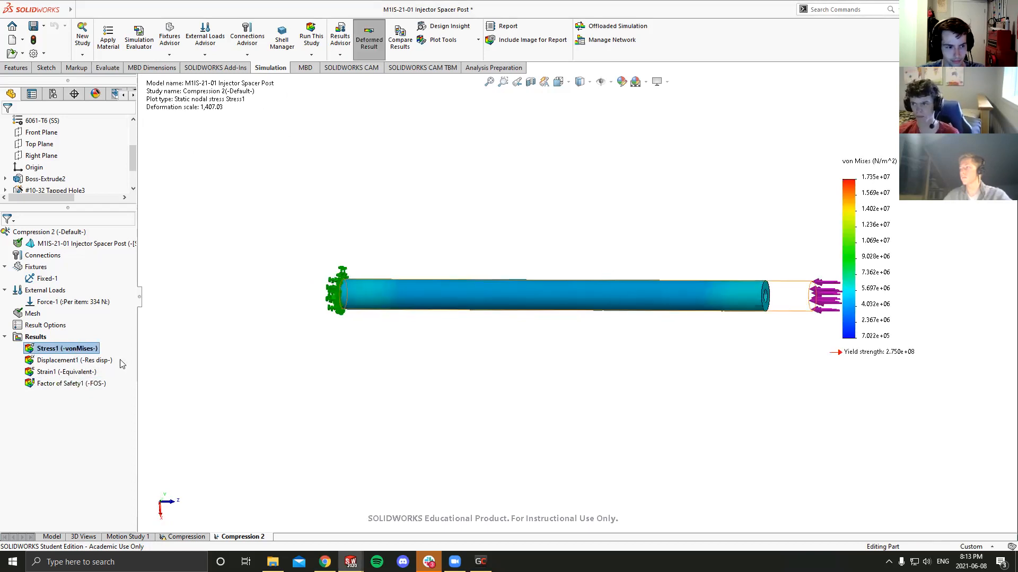
pyautogui.rightClick(72, 353)
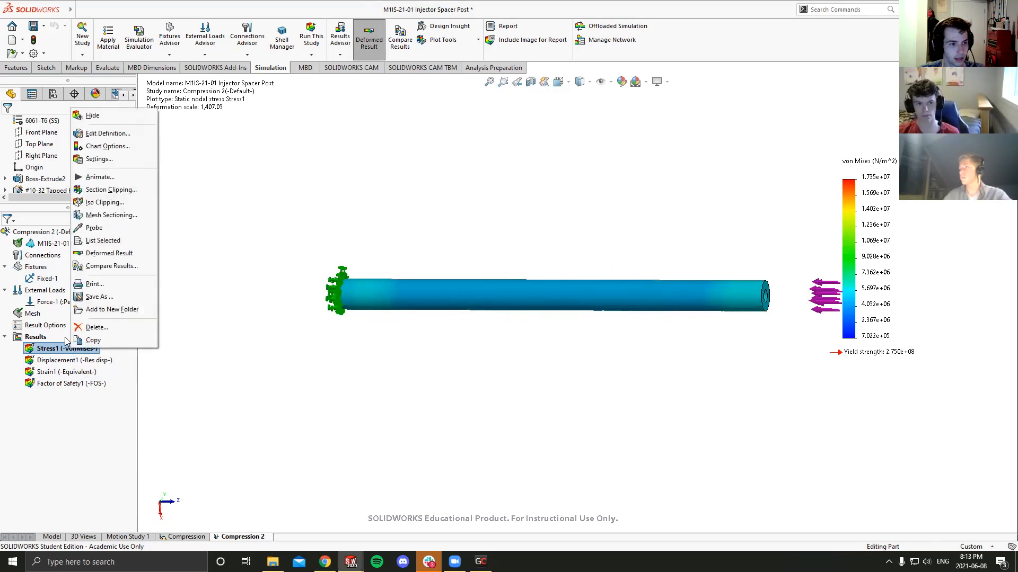
pyautogui.click(108, 134)
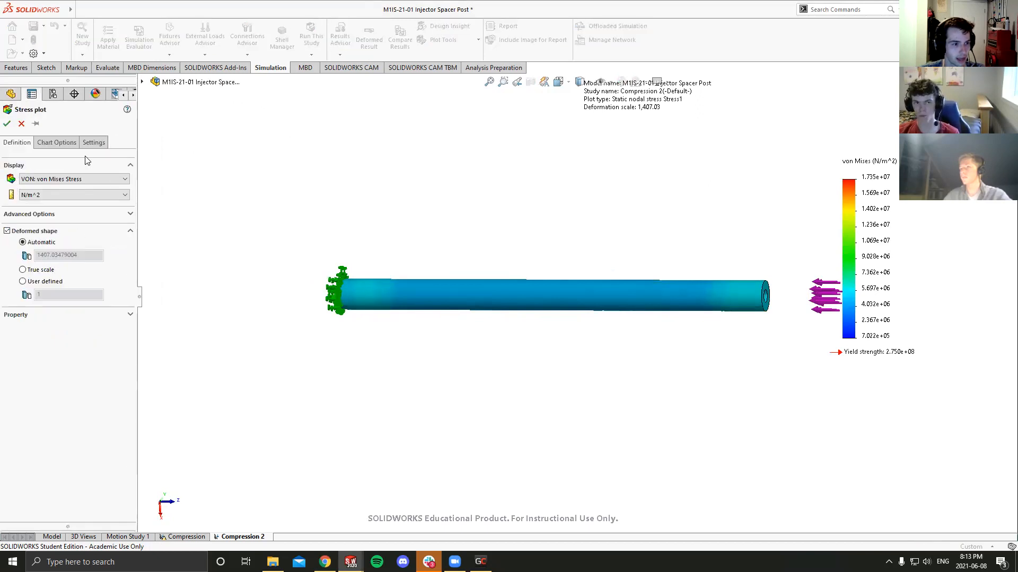
# - Show the maximum annotation on the stress plot and place its label below the post
pyautogui.click(52, 144)
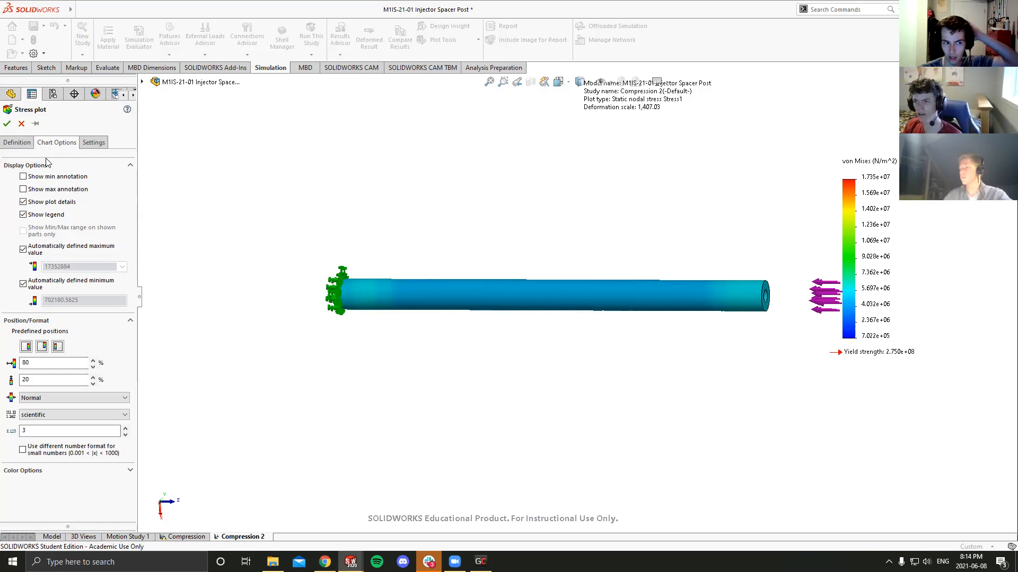
pyautogui.click(23, 190)
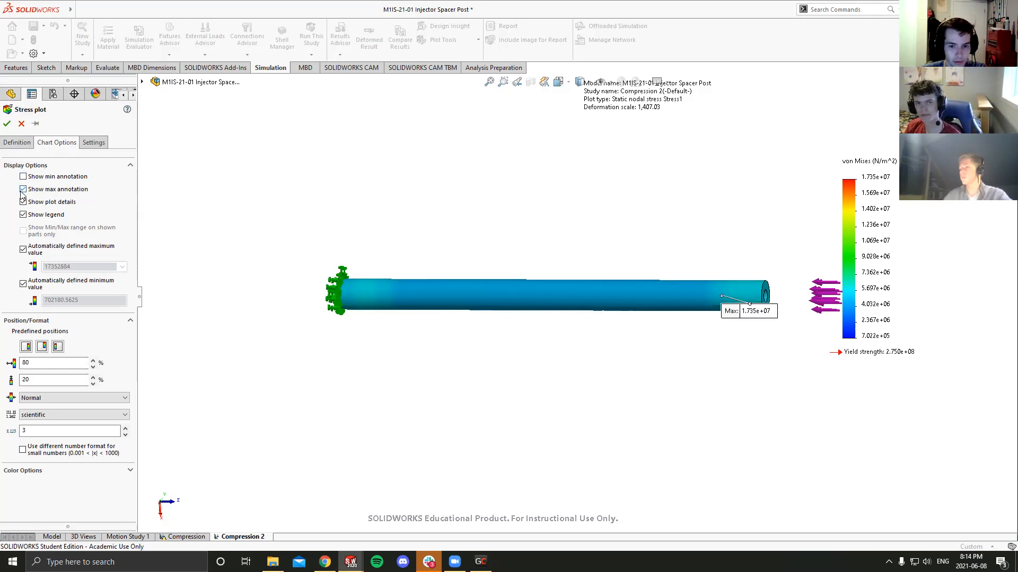
pyautogui.moveTo(743, 312); pyautogui.dragTo(717, 337)
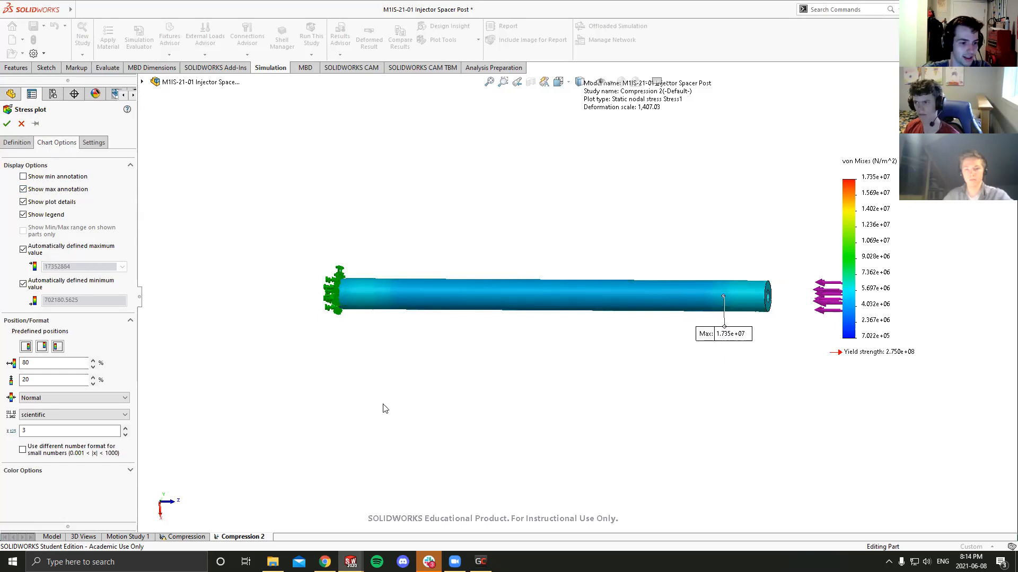
# - Switch the stress plot's number format to floating and move the maximum label below the post
pyautogui.click(64, 415)
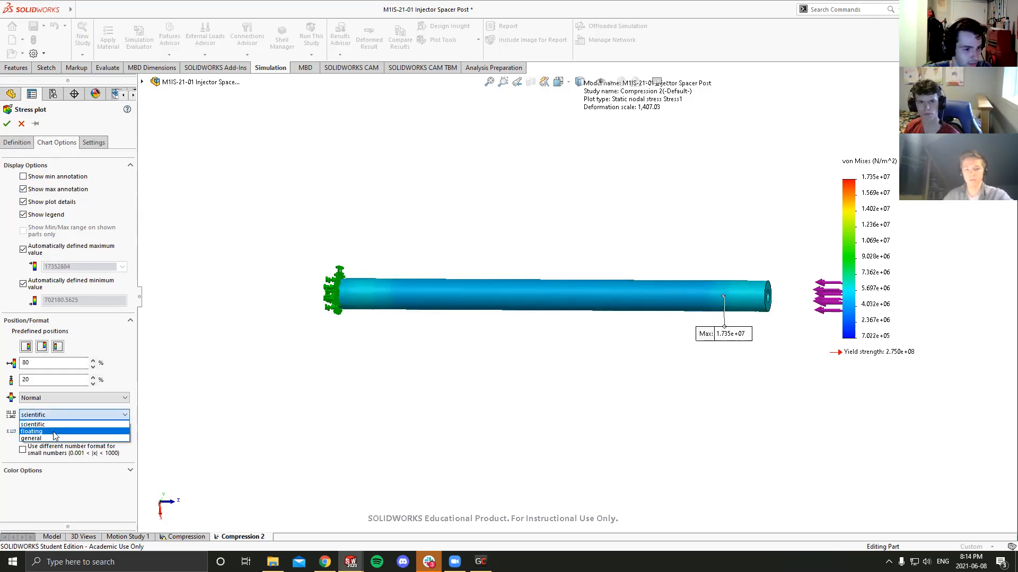
pyautogui.click(55, 432)
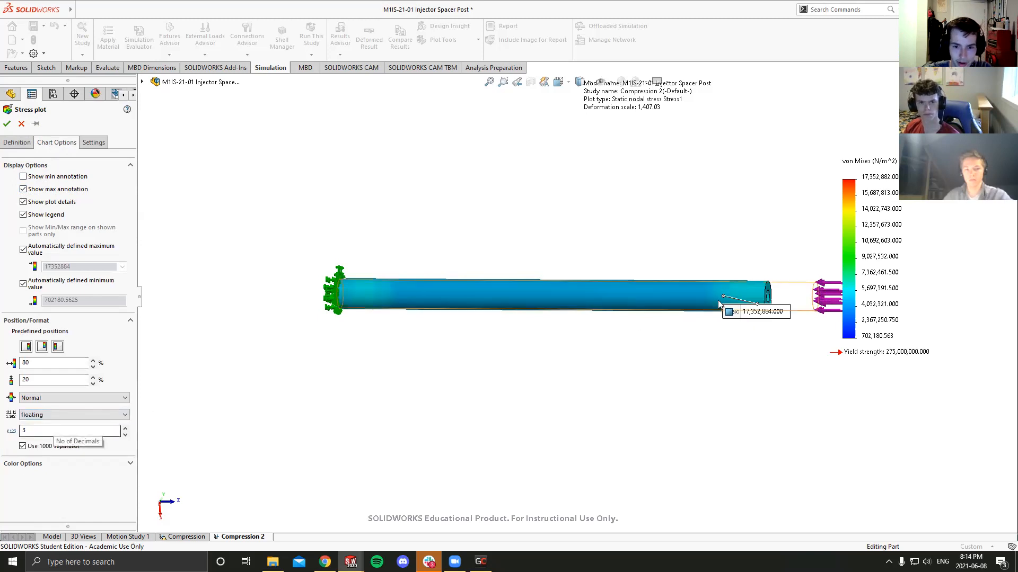
pyautogui.moveTo(762, 325); pyautogui.dragTo(731, 343)
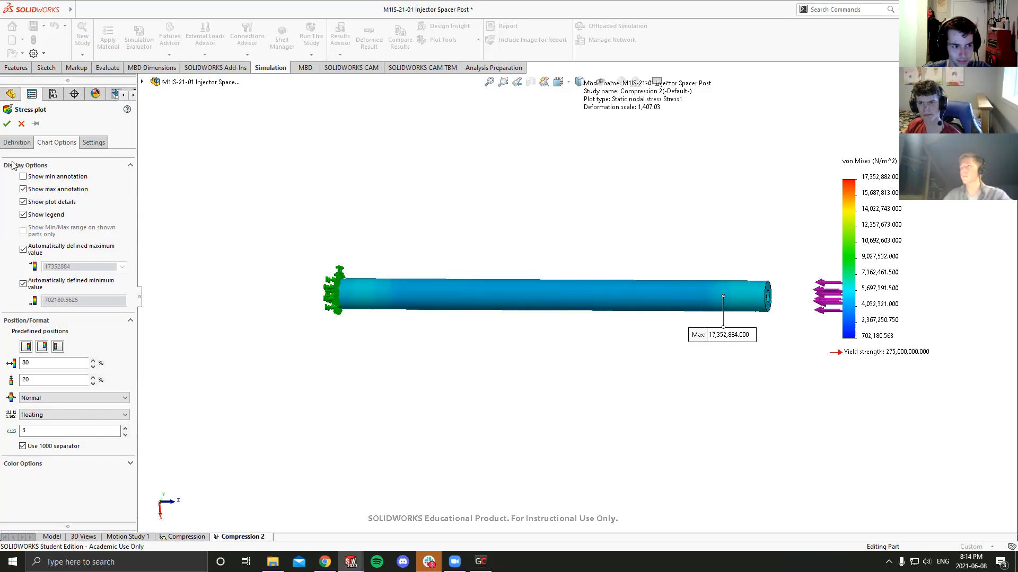
# - Inspect the maximum stress location on the post, and discard the changes to the stress plot
pyautogui.moveTo(730, 349); pyautogui.dragTo(728, 309, button='middle')
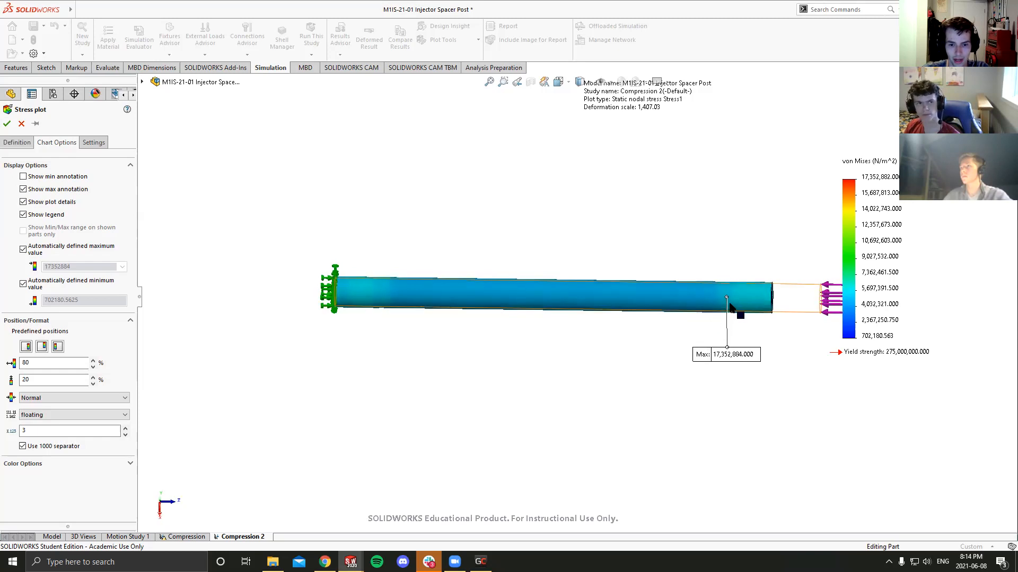
pyautogui.scroll(-4, 729, 304)
pyautogui.scroll(3, 434, 282)
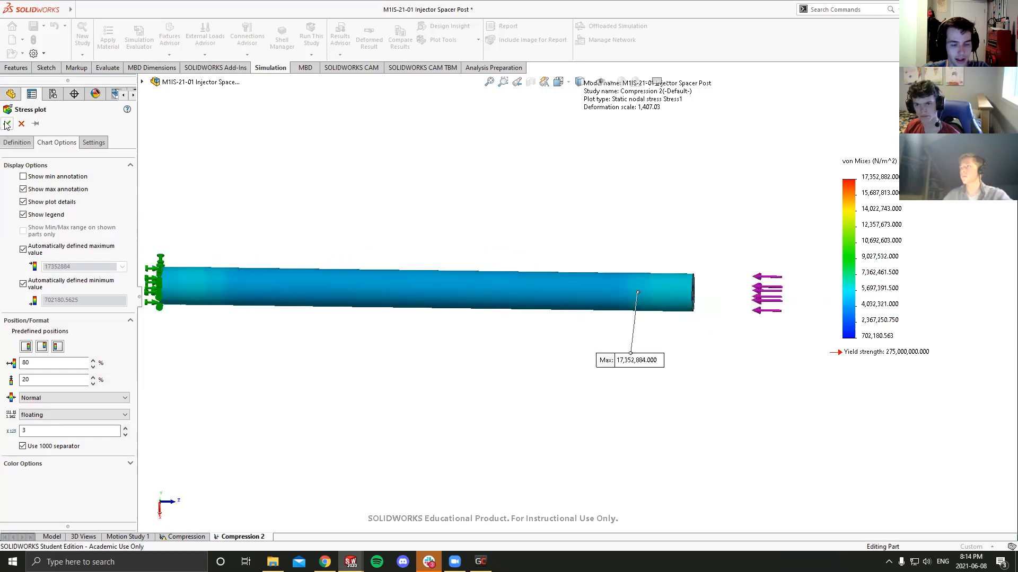
pyautogui.scroll(2, 320, 300)
pyautogui.moveTo(320, 302)
pyautogui.mouseDown(button='middle')
pyautogui.moveTo(393, 283)
pyautogui.moveTo(626, 289)
pyautogui.moveTo(544, 287)
pyautogui.mouseUp(button='middle')
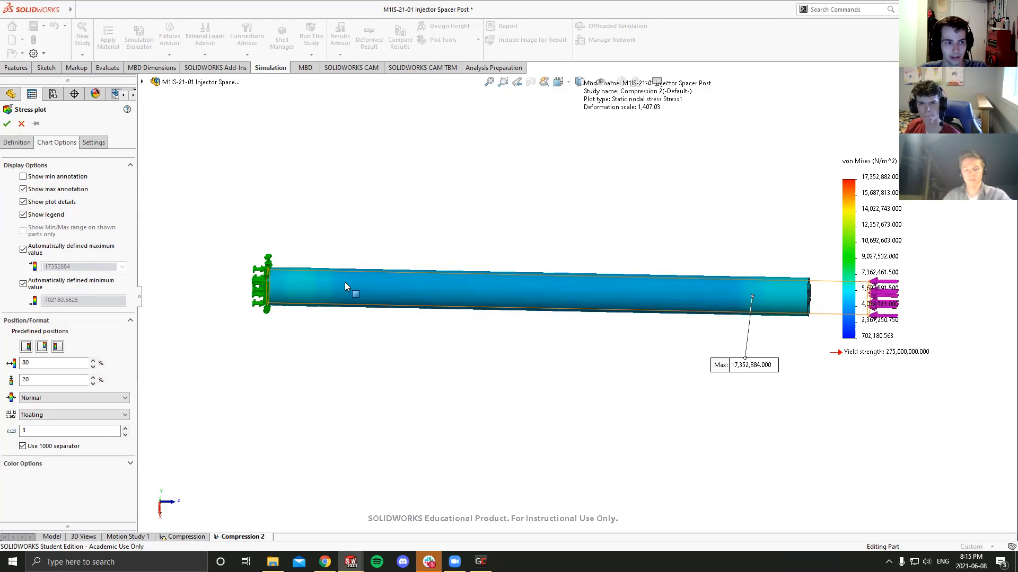
pyautogui.scroll(1, 345, 282)
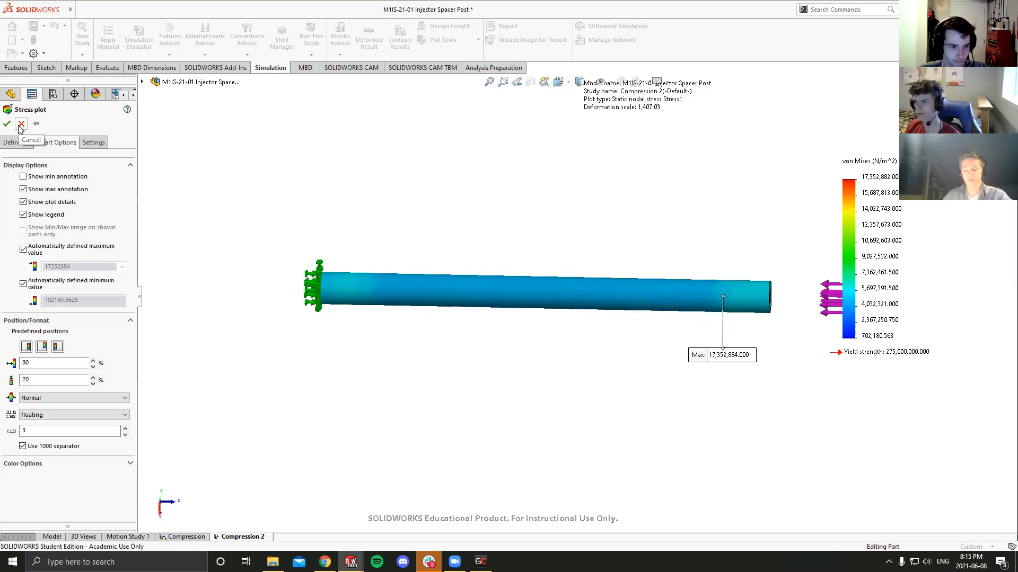
pyautogui.click(21, 126)
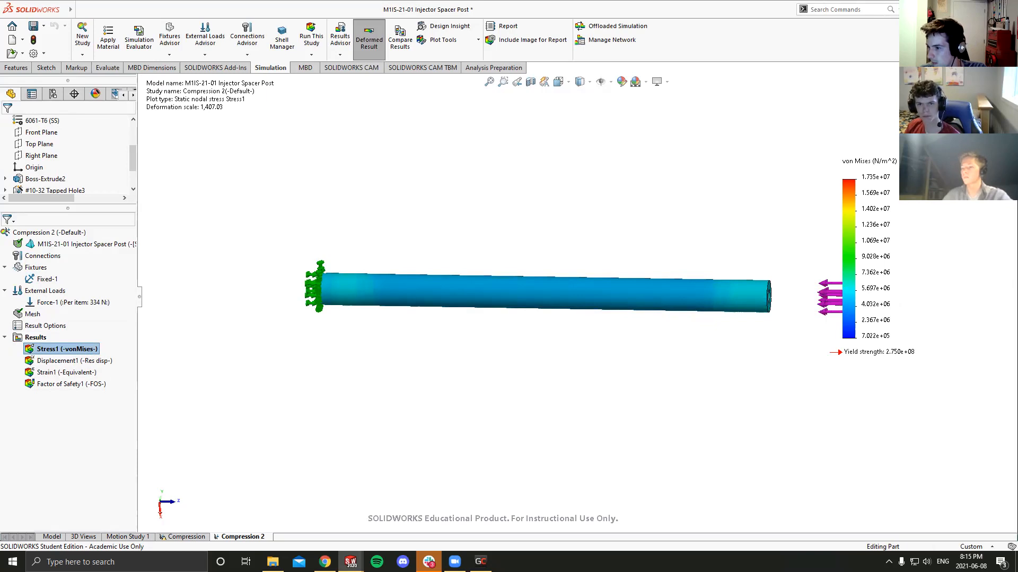
# - Turn on the maximum annotation in the von Mises stress plot's chart options and apply the change
pyautogui.moveTo(643, 316); pyautogui.dragTo(578, 313, button='middle')
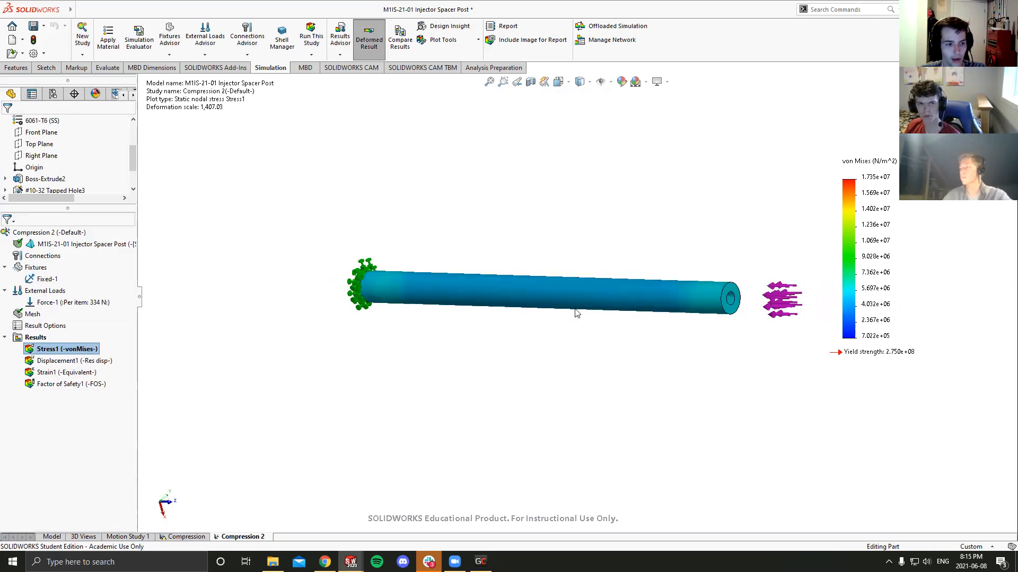
pyautogui.rightClick(34, 350)
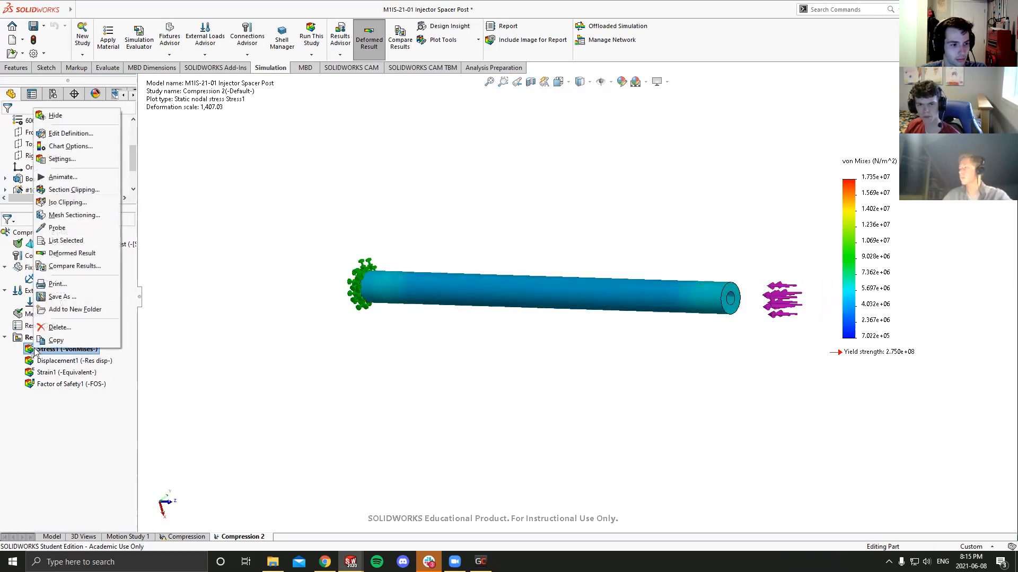
pyautogui.click(55, 136)
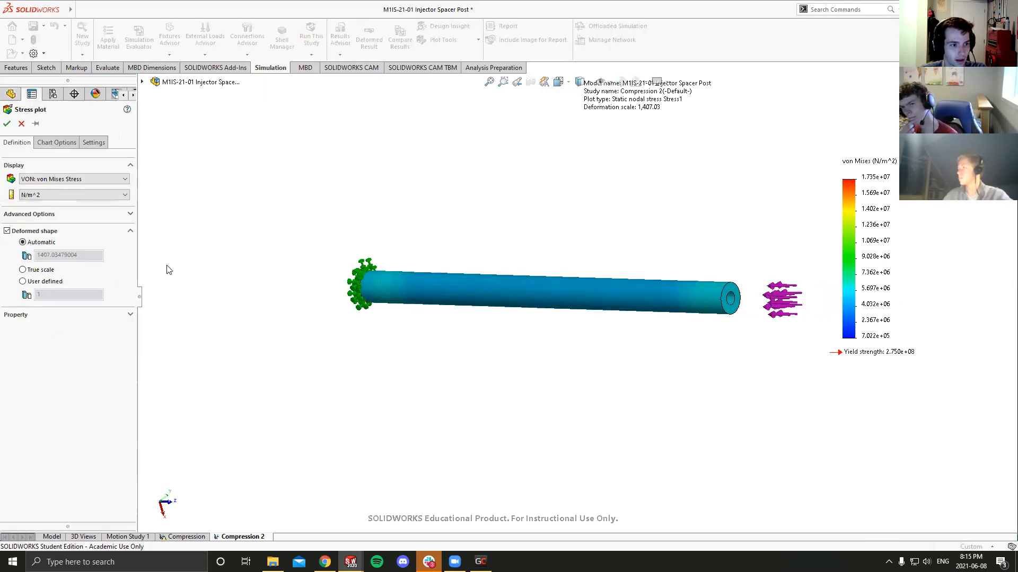
pyautogui.click(56, 142)
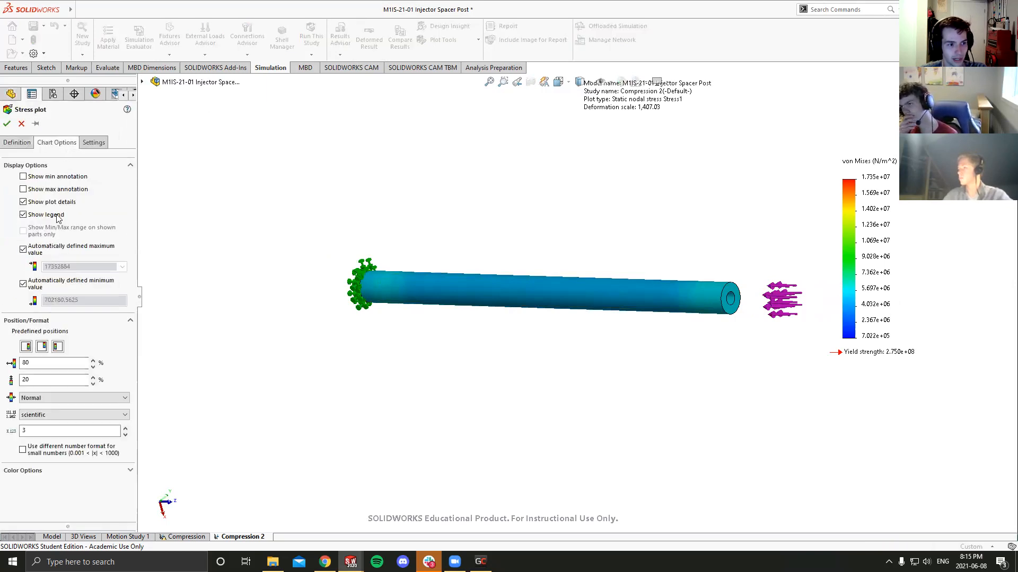
pyautogui.click(23, 189)
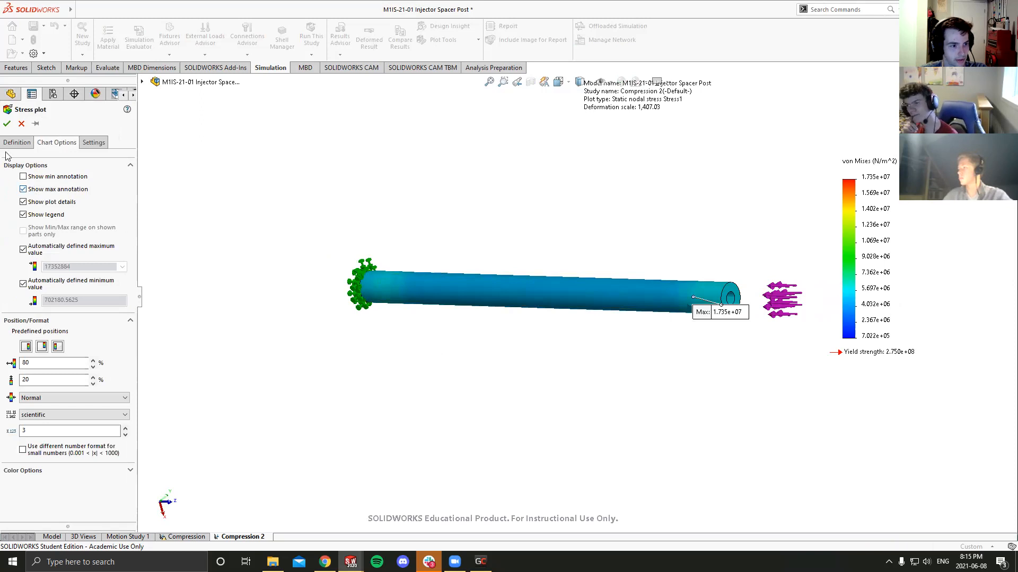
pyautogui.click(7, 123)
# - Examine the maximum stress point inside the hole at the loaded end, moving its label beside the hole
pyautogui.scroll(-4, 720, 293)
pyautogui.moveTo(720, 293); pyautogui.dragTo(705, 284, button='middle')
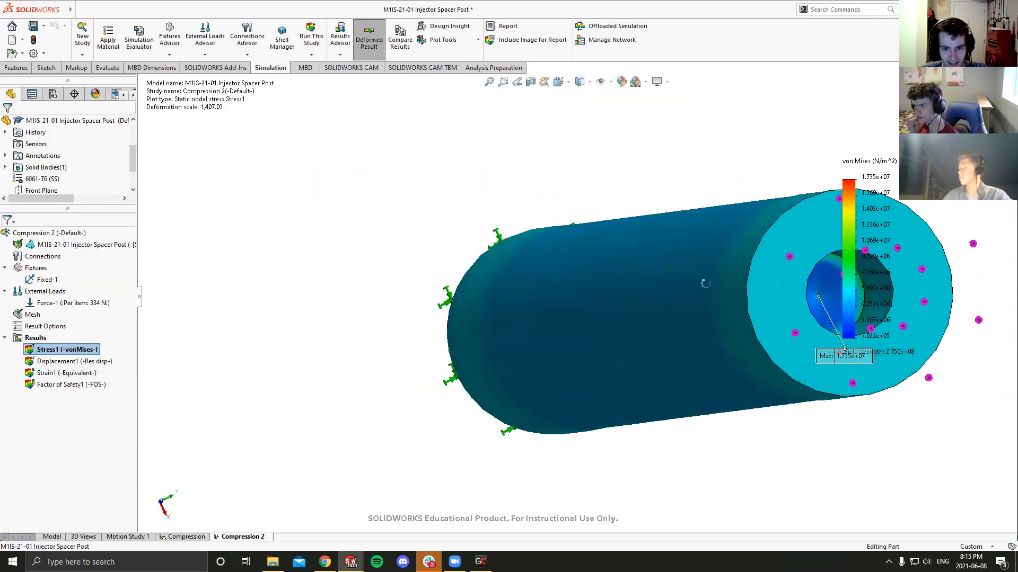
pyautogui.scroll(-5, 706, 284)
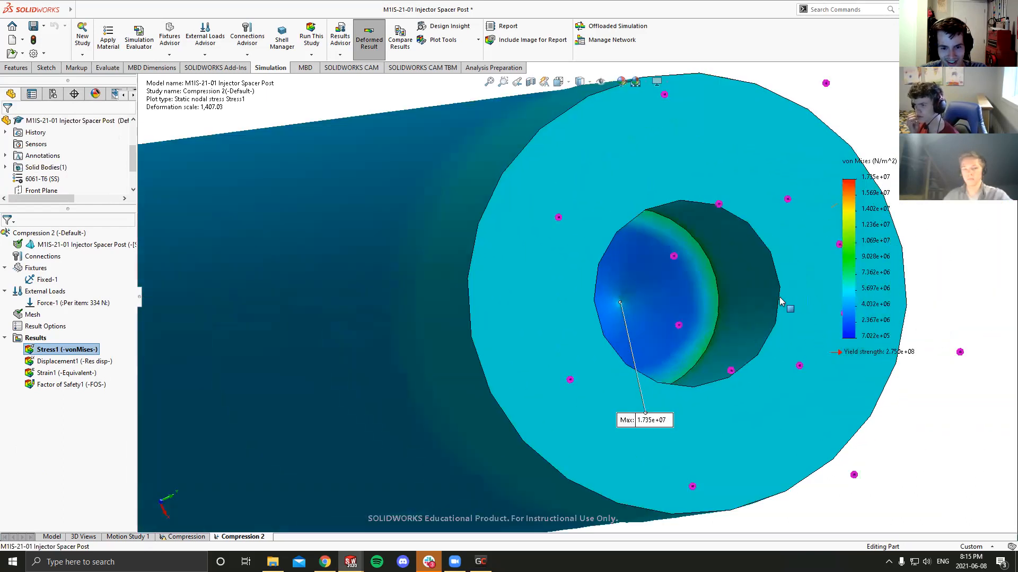
pyautogui.scroll(-2, 780, 301)
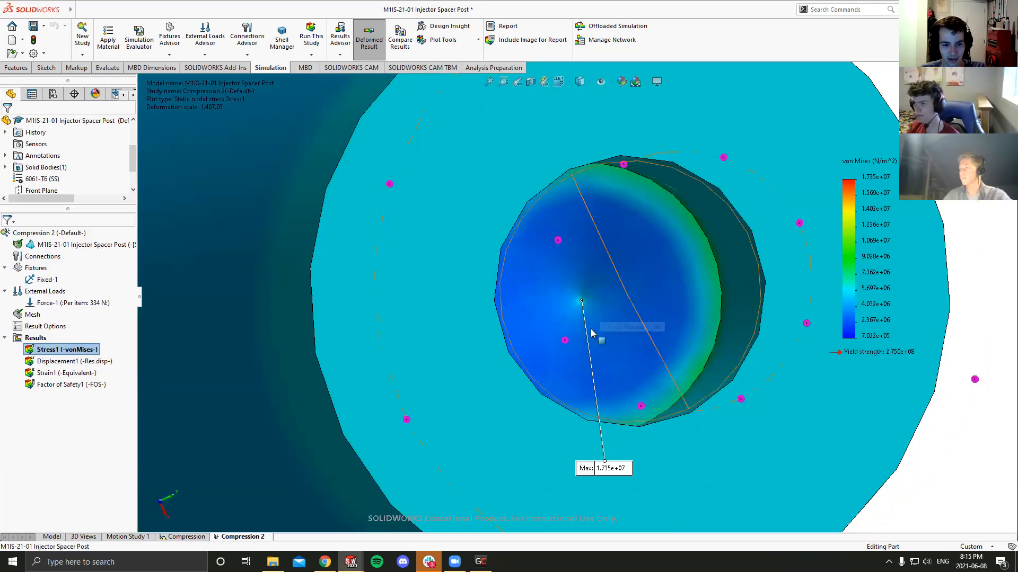
pyautogui.moveTo(607, 469); pyautogui.dragTo(479, 302)
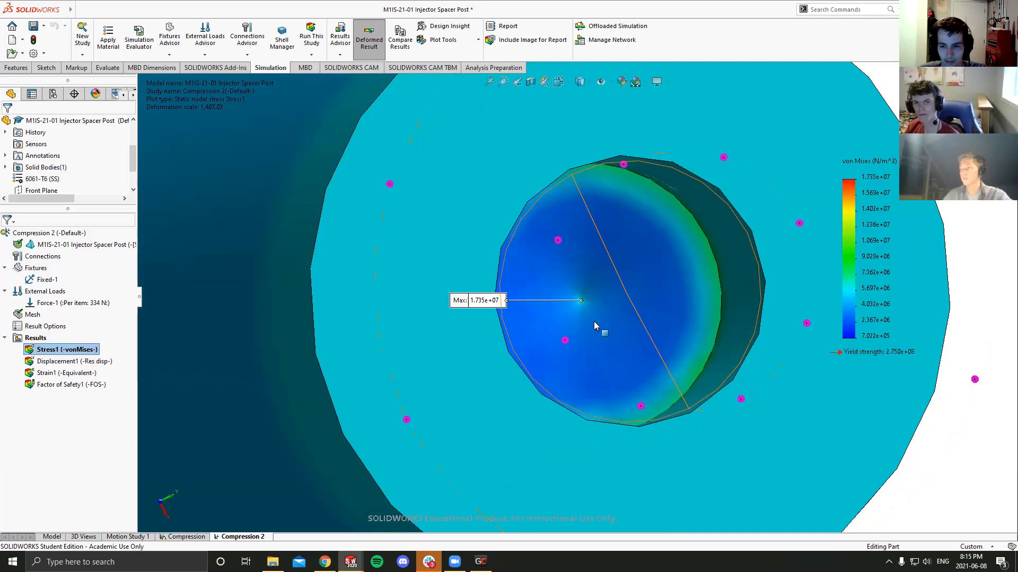
# - Examine the stress distribution along the post and around its loaded end from several angles
pyautogui.scroll(4, 595, 321)
pyautogui.moveTo(594, 322); pyautogui.dragTo(734, 290, button='middle')
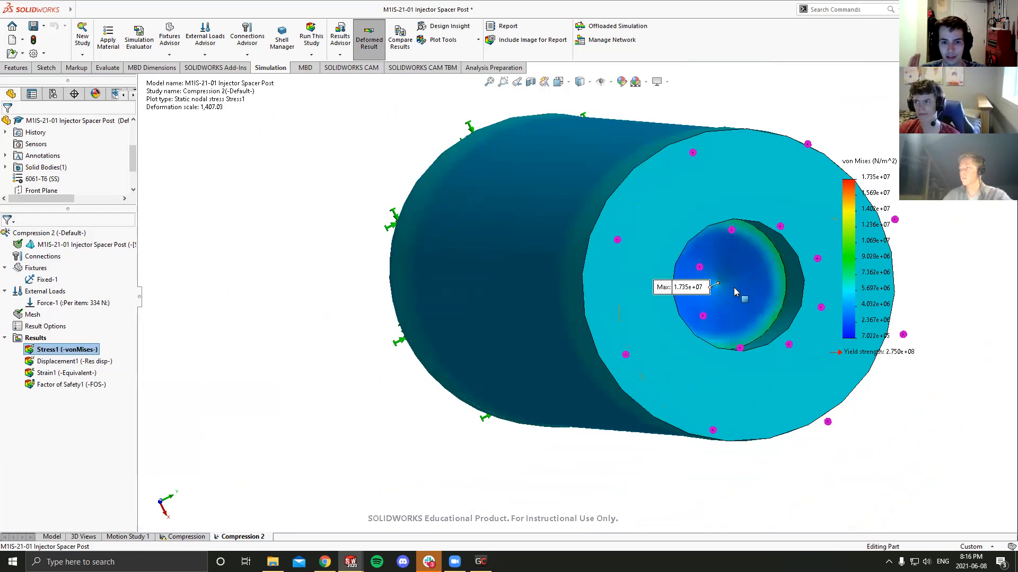
pyautogui.scroll(3, 636, 253)
pyautogui.moveTo(634, 253); pyautogui.dragTo(793, 277, button='middle')
pyautogui.scroll(4, 792, 277)
pyautogui.scroll(-4, 792, 279)
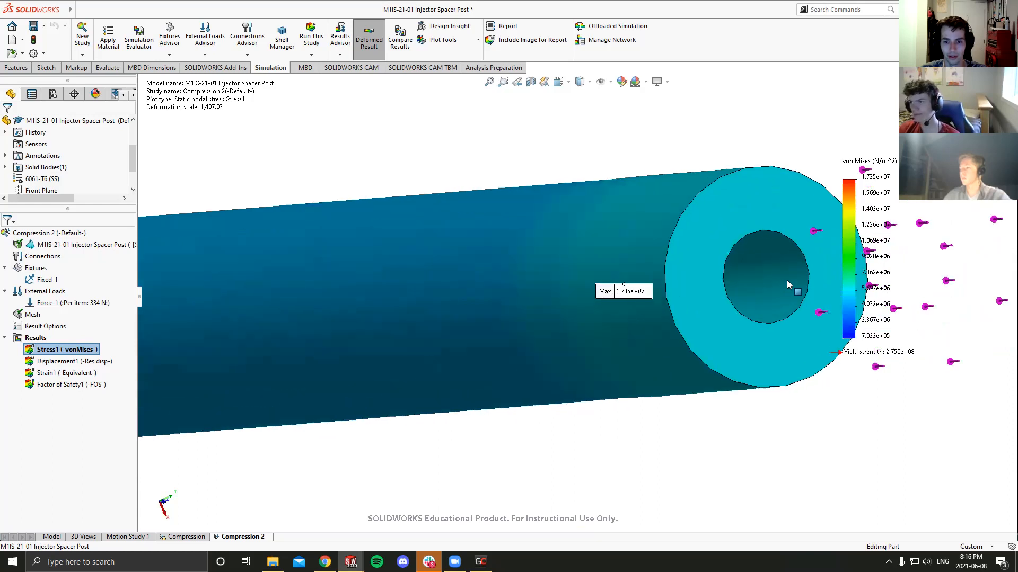
pyautogui.scroll(3, 795, 281)
pyautogui.scroll(-3, 789, 265)
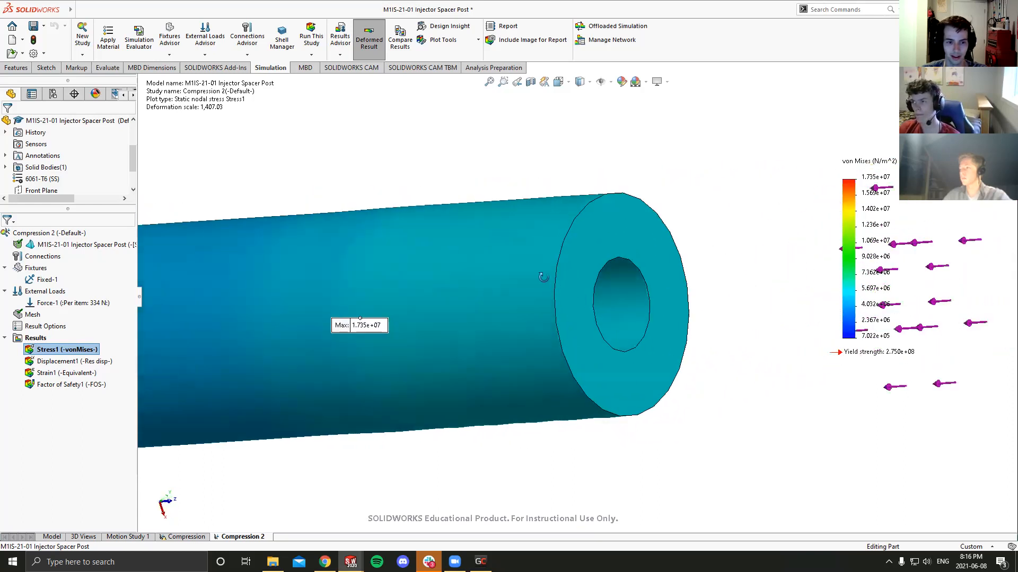
pyautogui.scroll(3, 580, 275)
pyautogui.scroll(5, 578, 270)
pyautogui.moveTo(304, 319); pyautogui.dragTo(360, 315, button='middle')
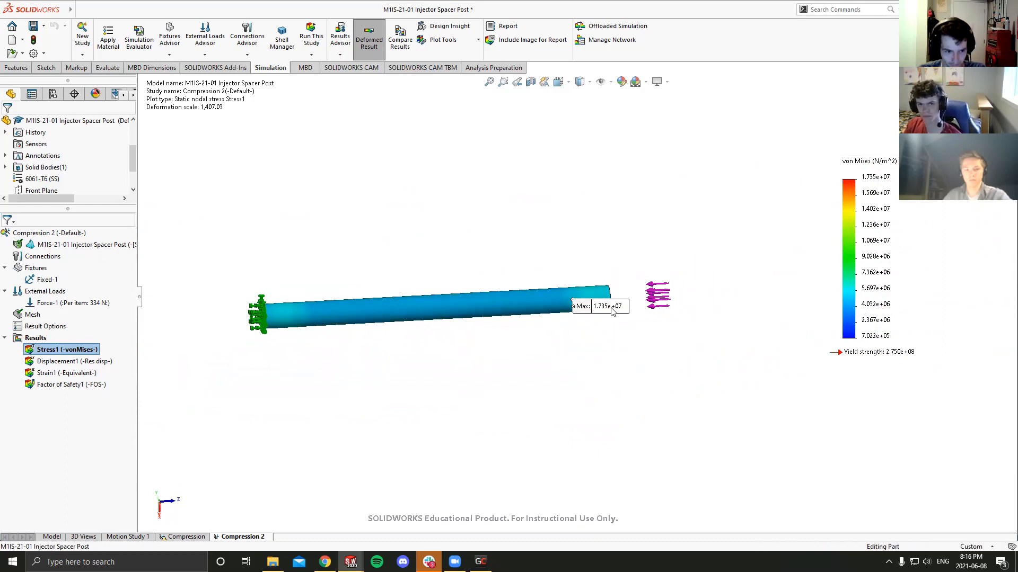
pyautogui.scroll(-2, 554, 293)
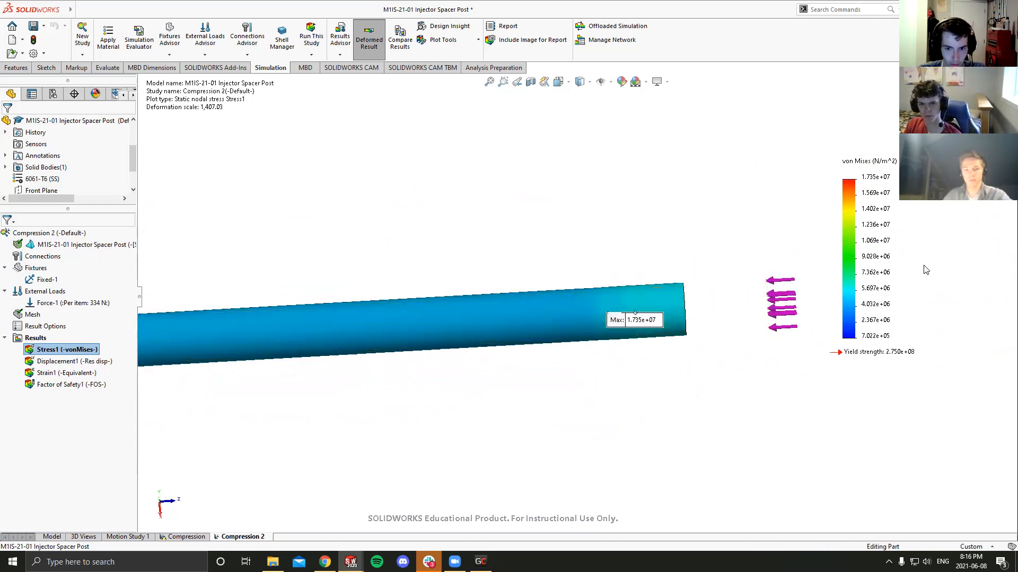
pyautogui.scroll(5, 620, 317)
pyautogui.scroll(-4, 422, 290)
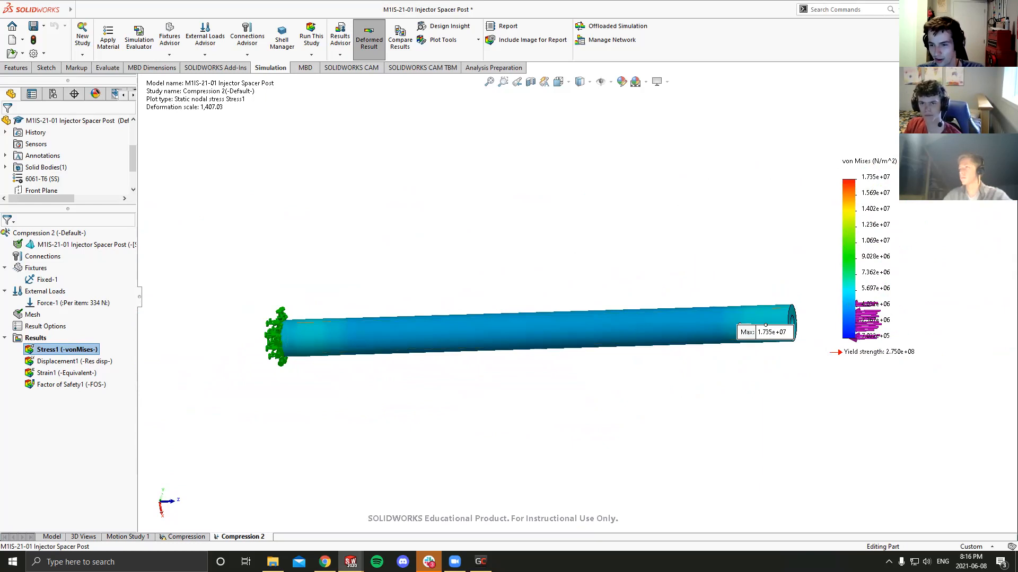
pyautogui.scroll(4, 565, 346)
pyautogui.scroll(-2, 575, 297)
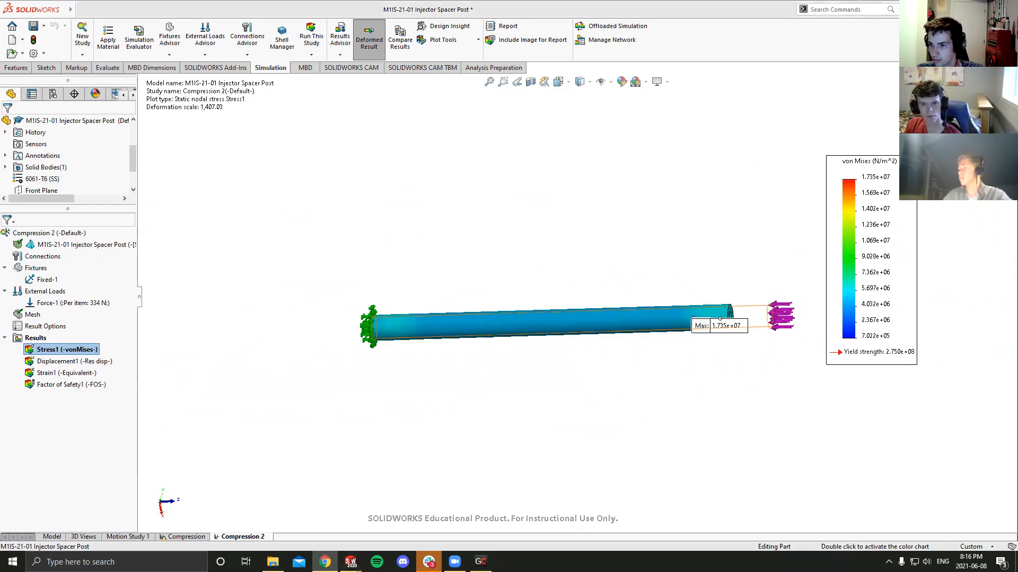
pyautogui.scroll(-3, 724, 338)
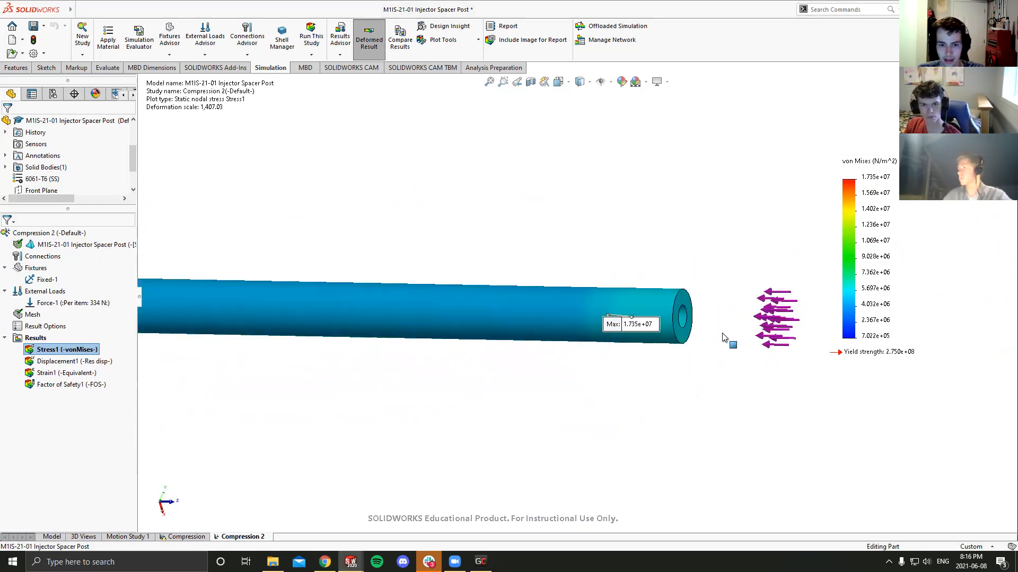
# - Place the maximum stress label just below the post near its loaded end and orient the model to a straight side view
pyautogui.moveTo(624, 327); pyautogui.dragTo(584, 378)
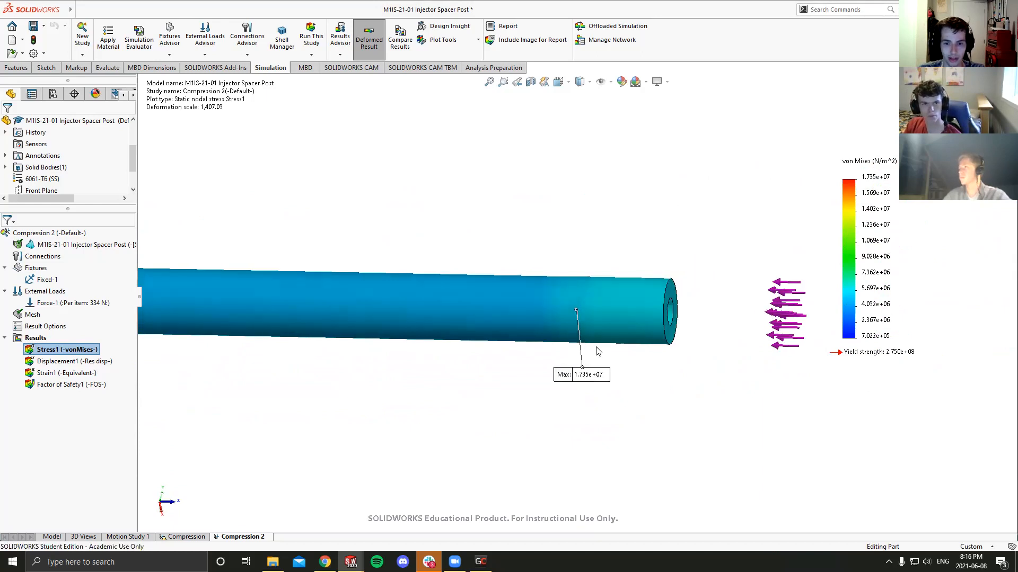
pyautogui.scroll(3, 588, 348)
pyautogui.click(560, 81)
pyautogui.click(388, 395)
pyautogui.scroll(-3, 758, 316)
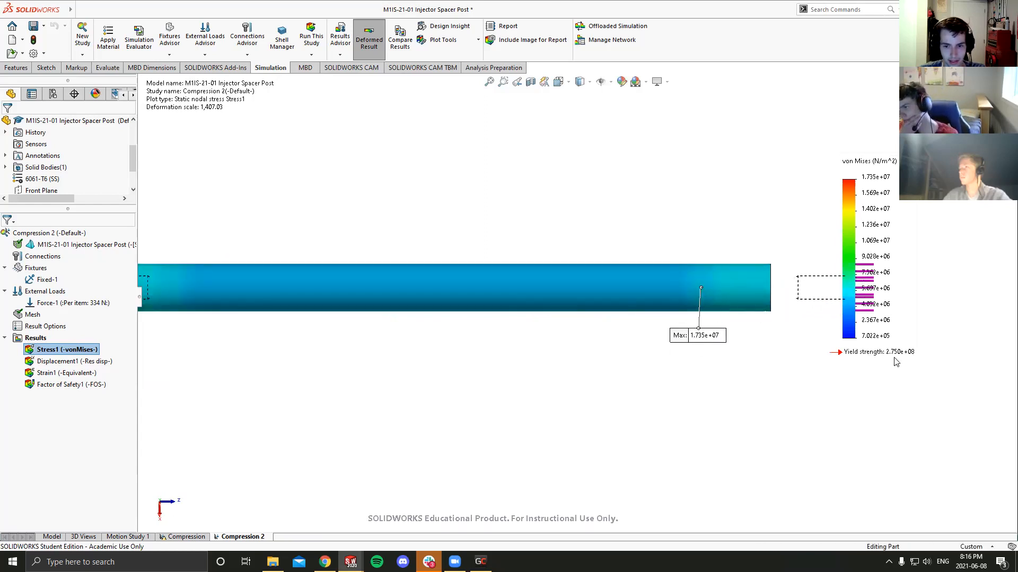
# - Display the factor of safety plot and inspect its distribution along the whole post
pyautogui.click(79, 385)
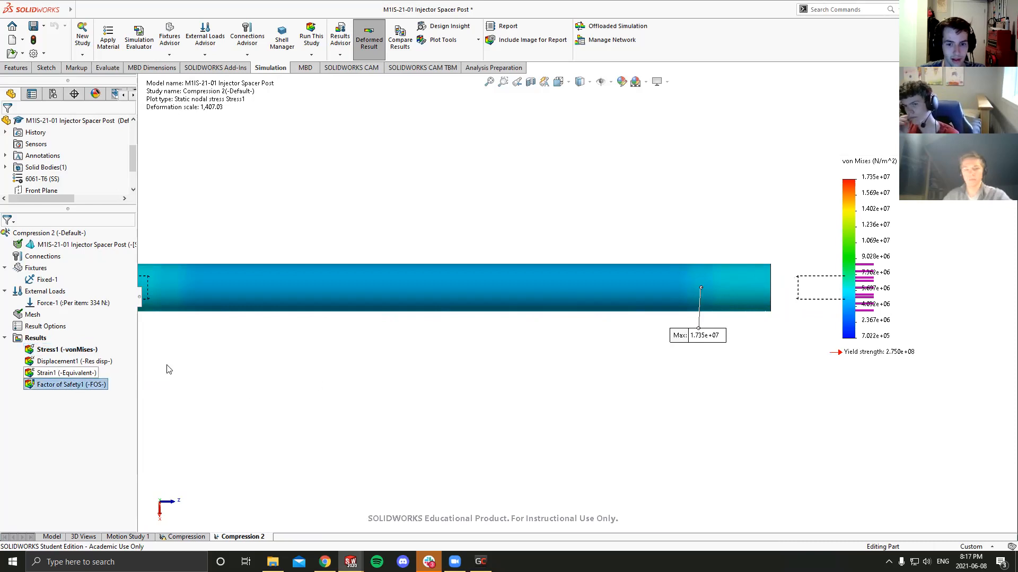
pyautogui.doubleClick(63, 386)
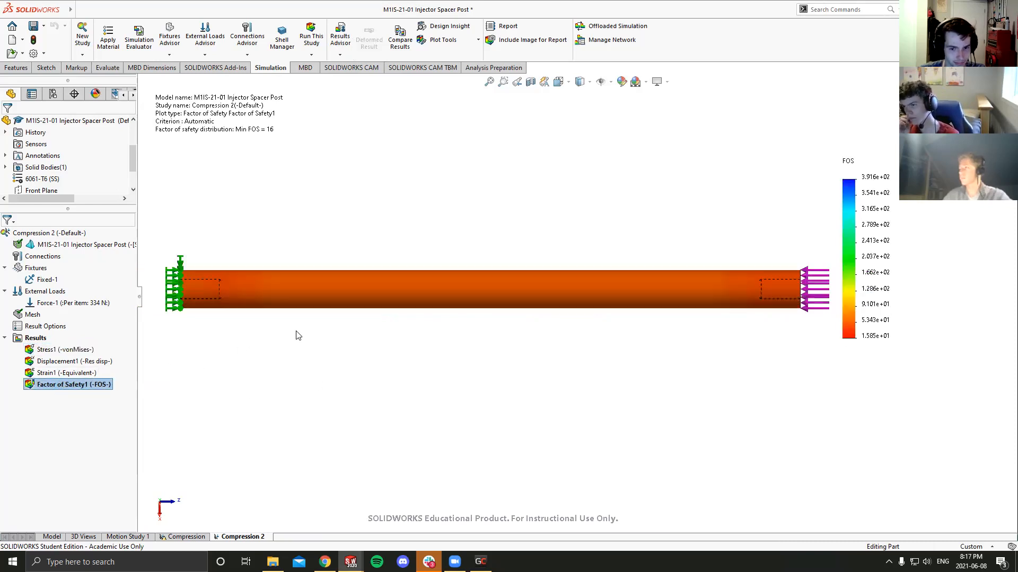
pyautogui.scroll(1, 529, 303)
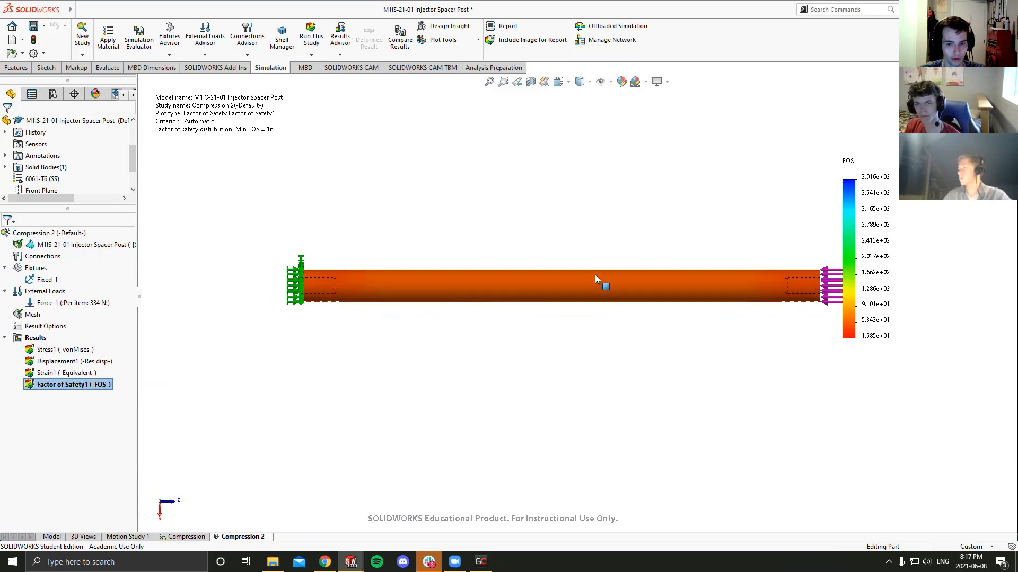
pyautogui.scroll(1, 595, 274)
pyautogui.scroll(-1, 595, 274)
pyautogui.scroll(1, 595, 275)
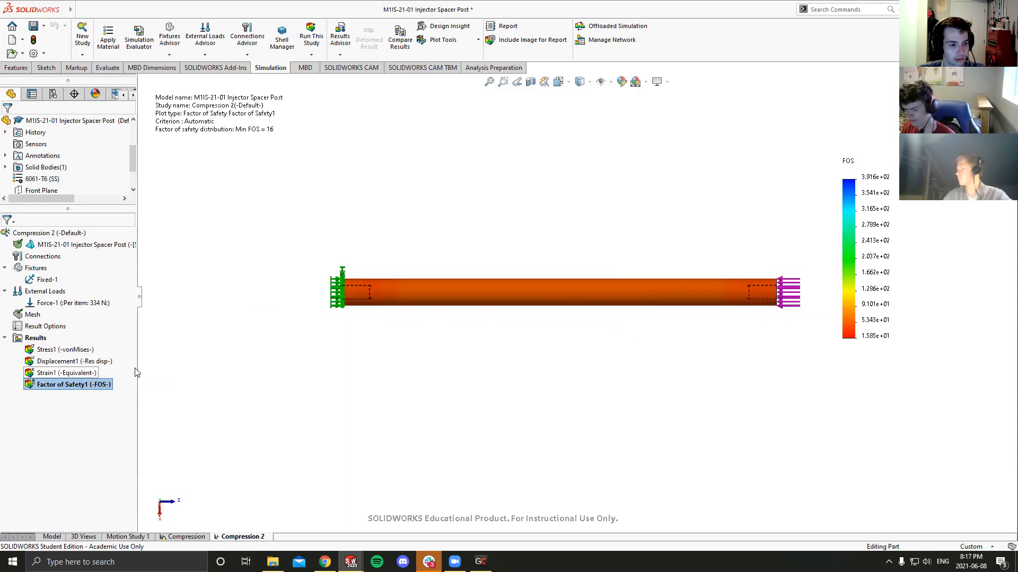
# - Display the resultant displacement plot and inspect the deformation from the fixed end to the loaded end
pyautogui.click(68, 363)
pyautogui.doubleClick(68, 367)
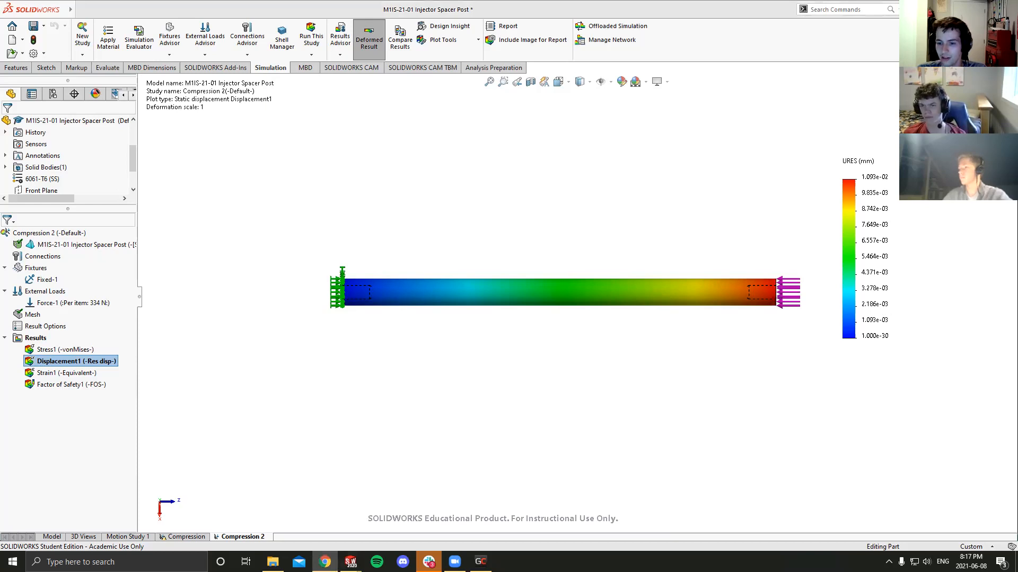
pyautogui.scroll(2, 509, 338)
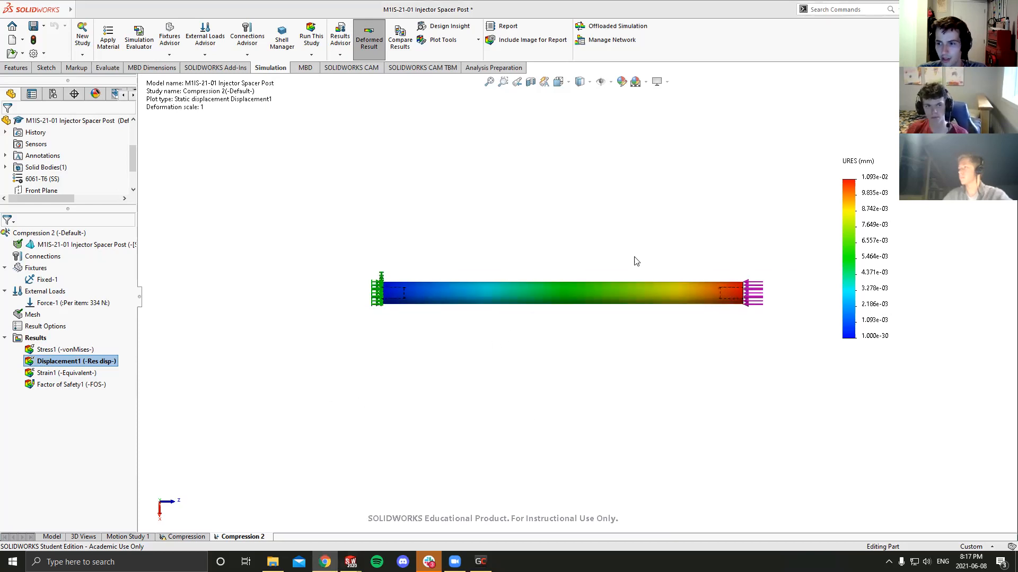
pyautogui.scroll(-1, 638, 263)
pyautogui.moveTo(577, 301); pyautogui.dragTo(388, 299, button='middle')
pyautogui.moveTo(476, 288); pyautogui.dragTo(410, 297, button='middle')
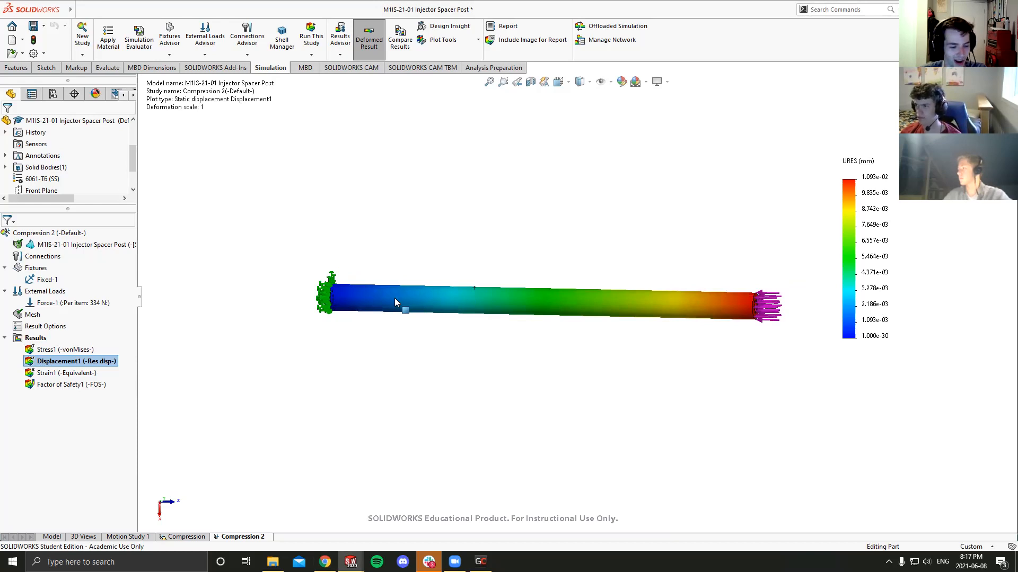
# - Save the Injector Spacer Post part and switch to the M1IS-20-00 Injector Spacer Assembly window
pyautogui.hotkey('ctrl', 's')
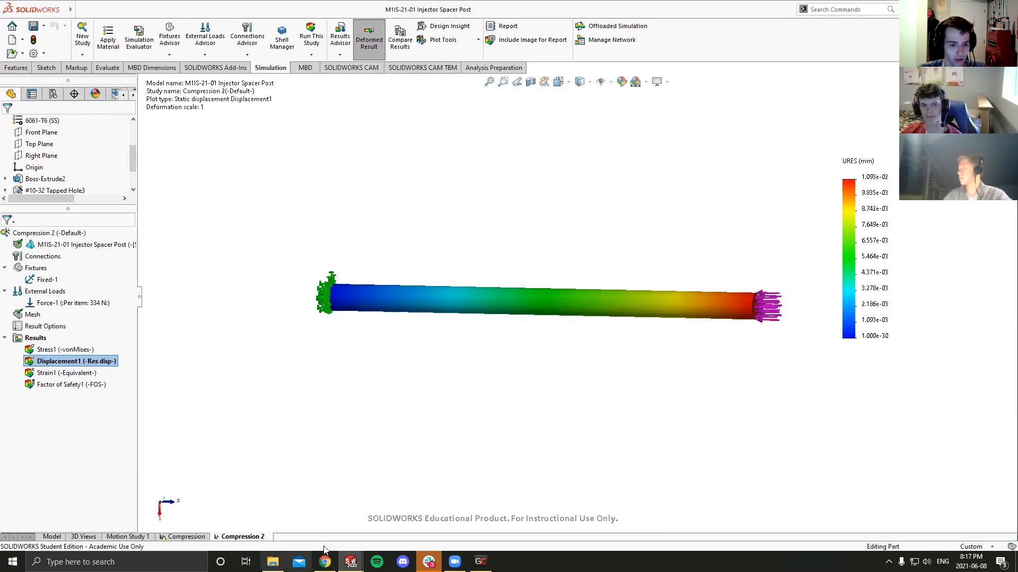
pyautogui.moveTo(351, 561)
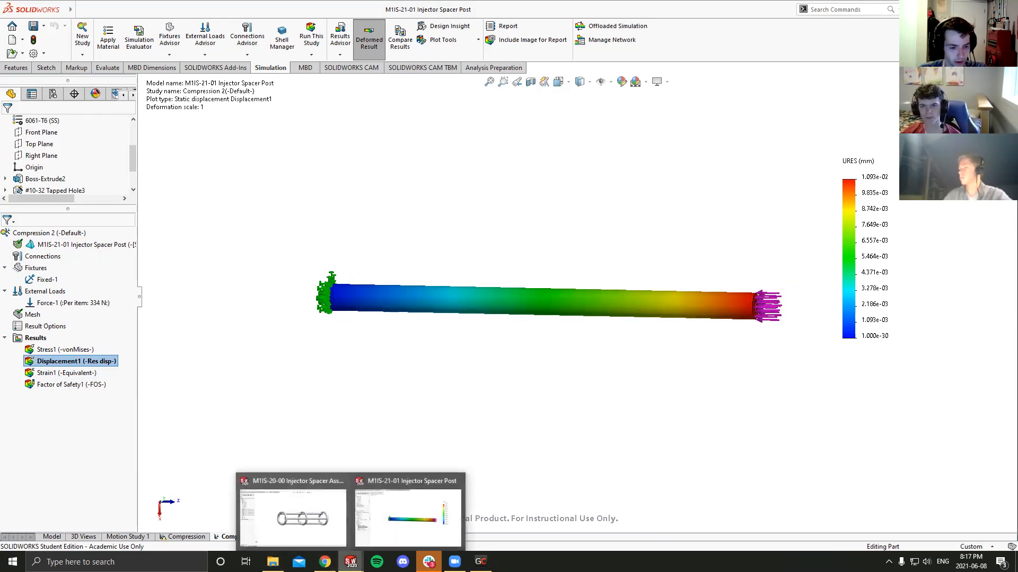
pyautogui.click(291, 522)
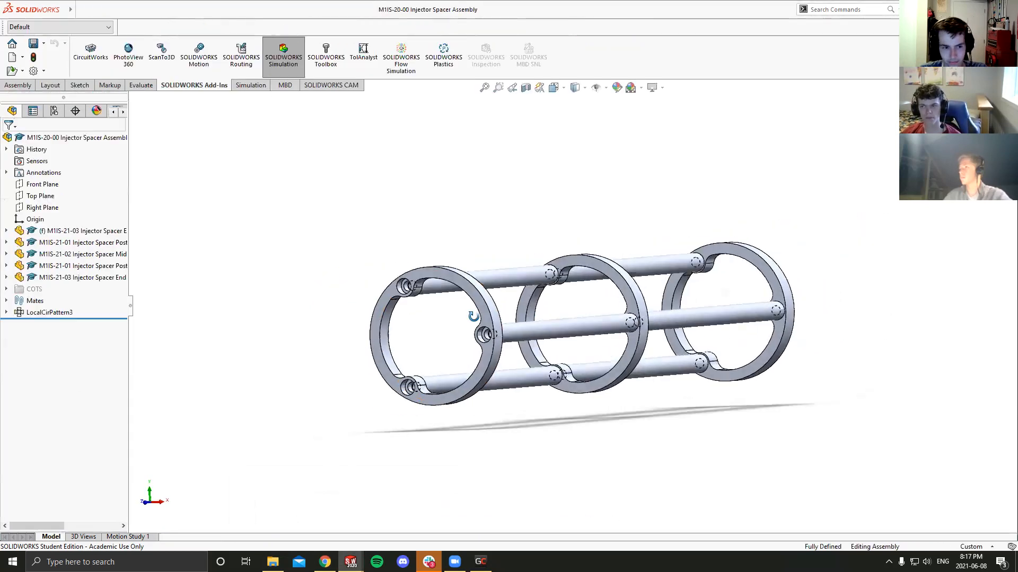
# - Open the M1IS-21-03 Injector Spacer End Ring part from the assembly in its own window
pyautogui.click(479, 300)
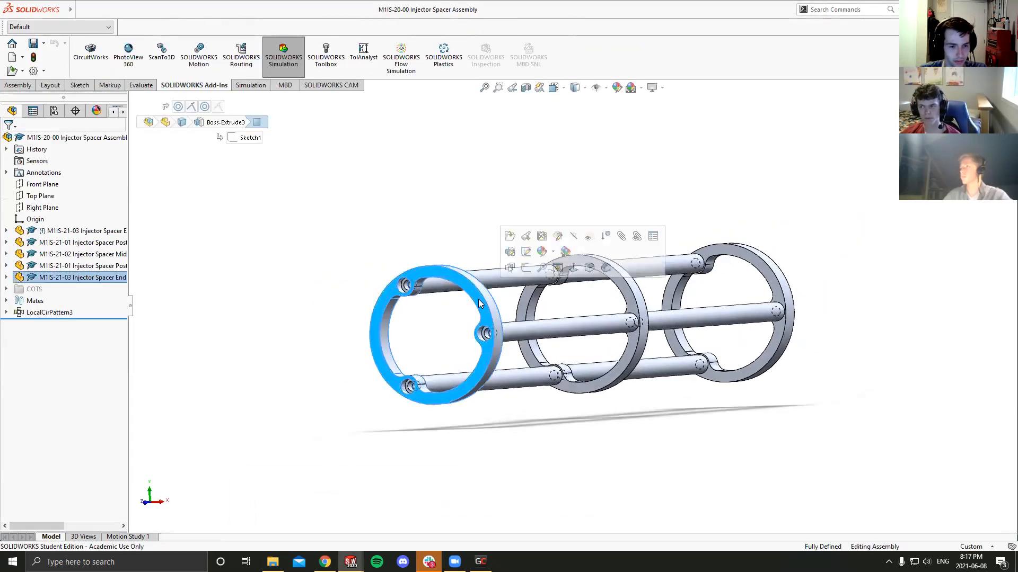
pyautogui.click(510, 238)
pyautogui.moveTo(514, 268); pyautogui.dragTo(475, 376, button='middle')
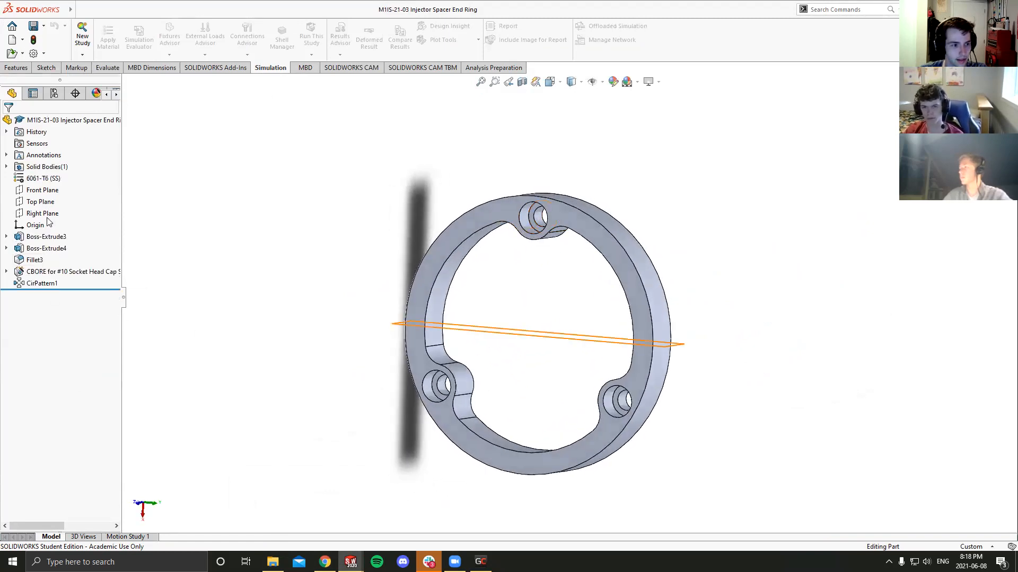
# - Start a sketch on the Front Plane and orient the ring to the Back view
pyautogui.click(42, 190)
pyautogui.moveTo(313, 212); pyautogui.dragTo(286, 313, button='middle')
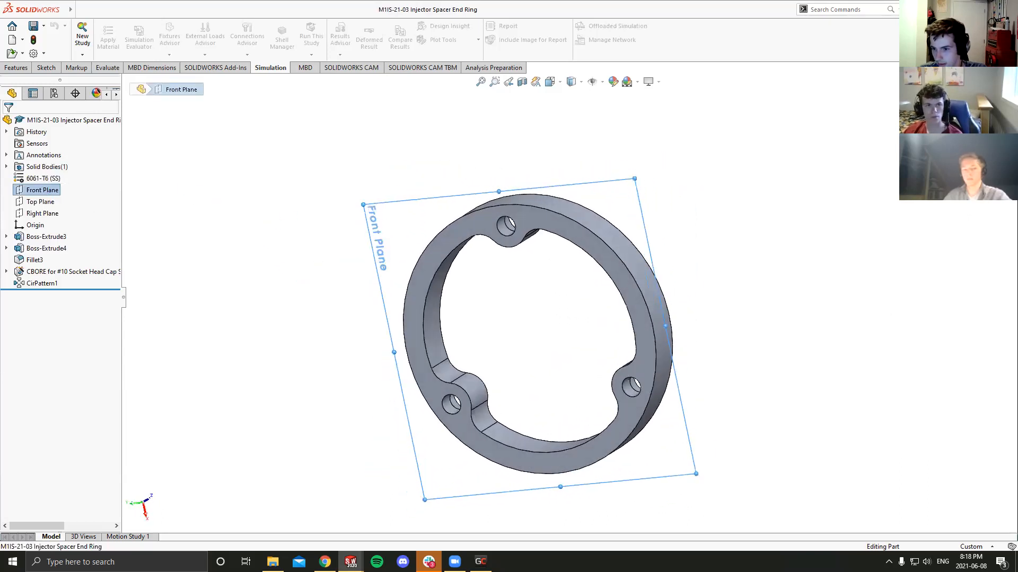
pyautogui.moveTo(594, 250); pyautogui.dragTo(656, 281, button='middle')
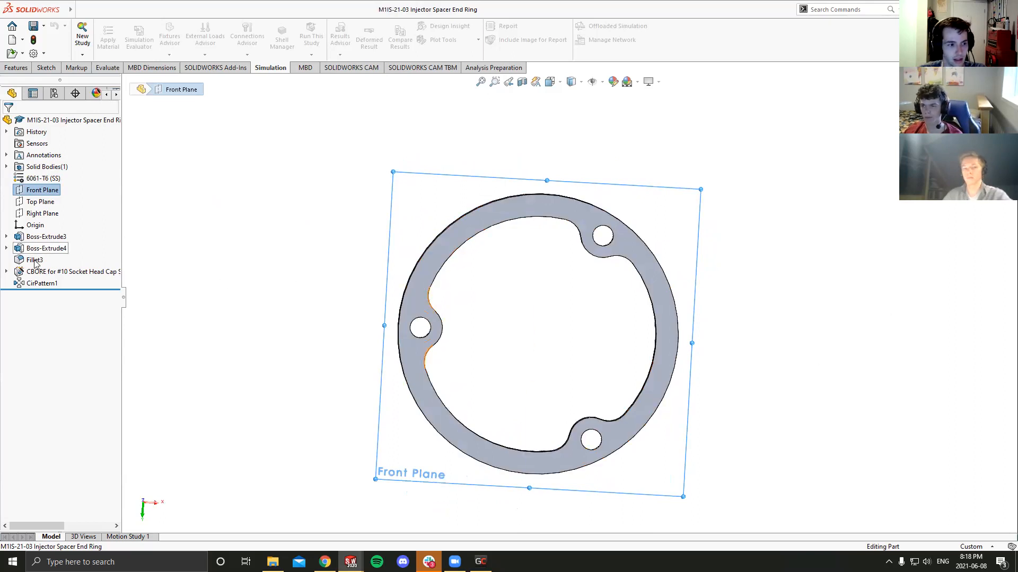
pyautogui.moveTo(386, 192); pyautogui.dragTo(372, 172, button='middle')
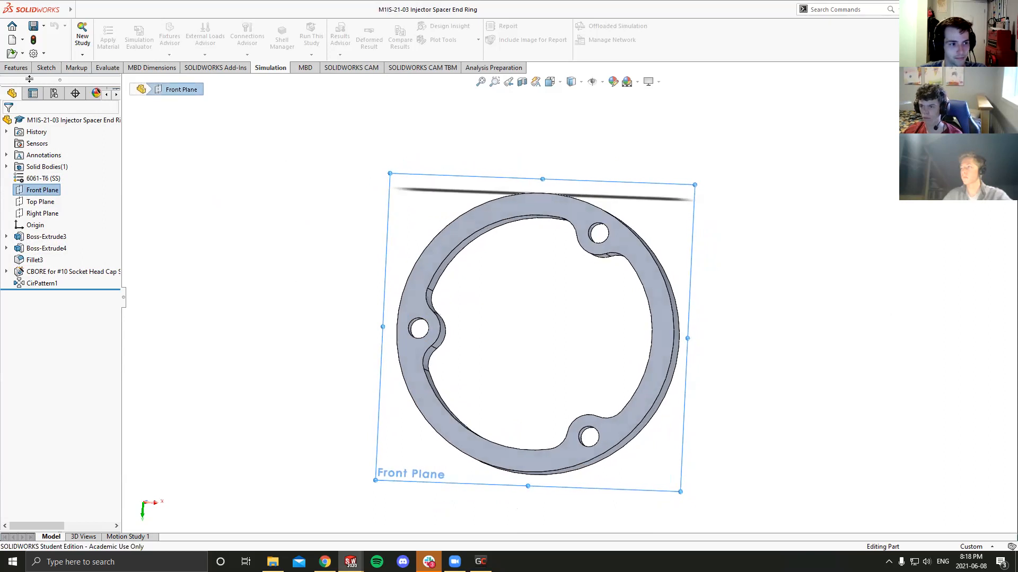
pyautogui.click(46, 68)
pyautogui.click(83, 44)
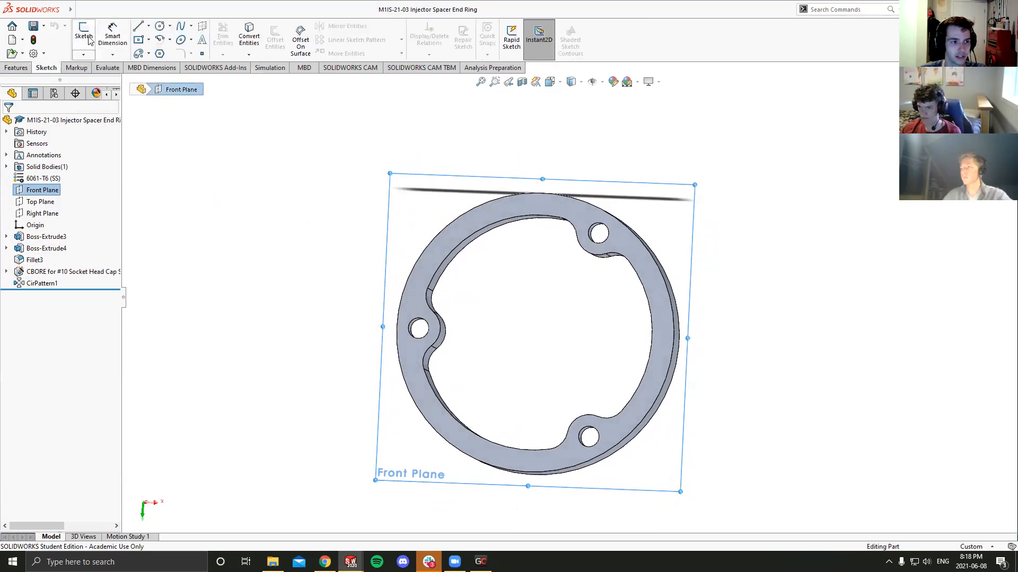
pyautogui.moveTo(469, 287); pyautogui.dragTo(546, 234, button='middle')
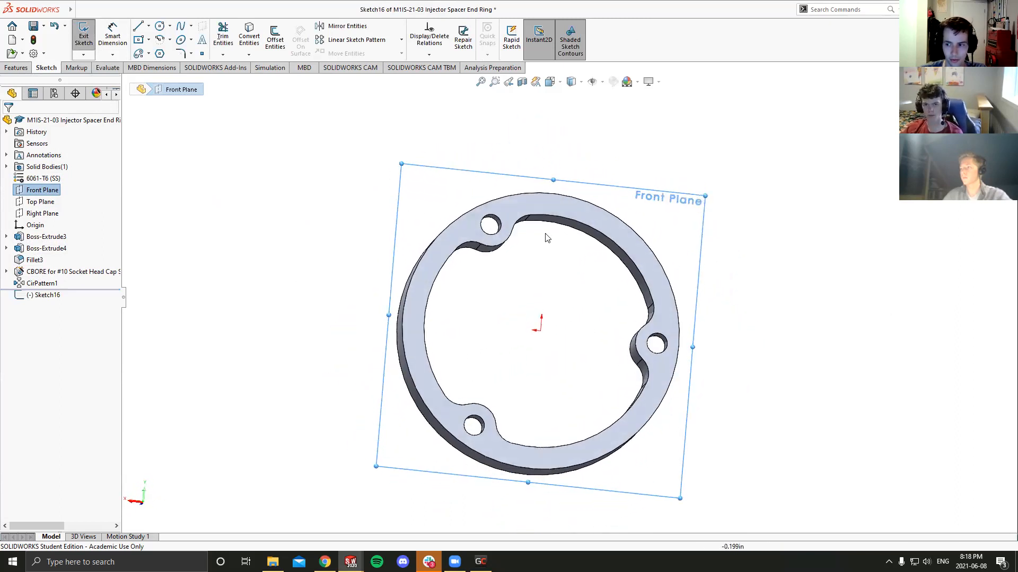
pyautogui.click(549, 81)
pyautogui.click(443, 378)
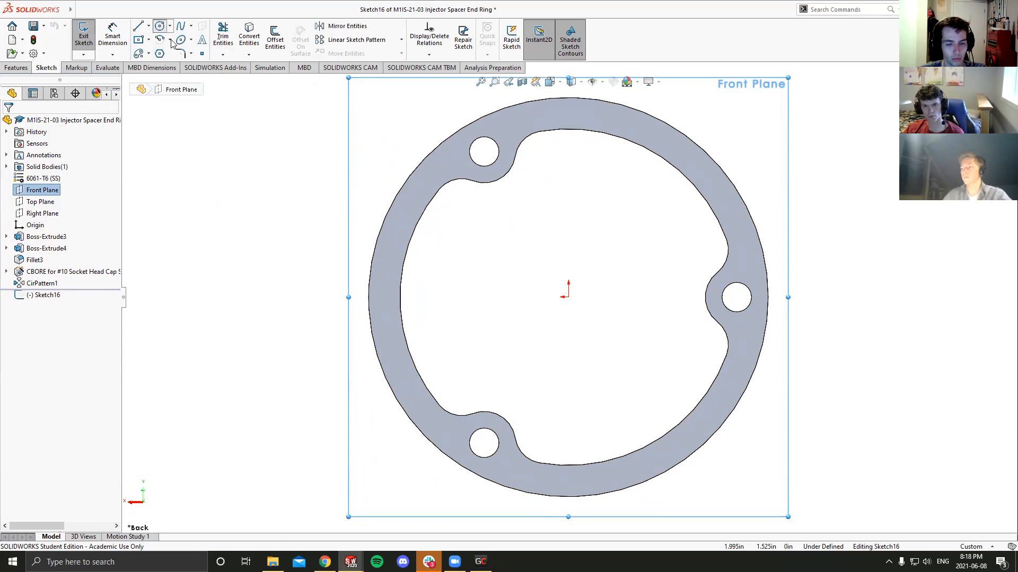
# - Sketch three circles centred on the ring's three bolt holes, with radii of about 0.16 to 0.17 in
pyautogui.click(159, 25)
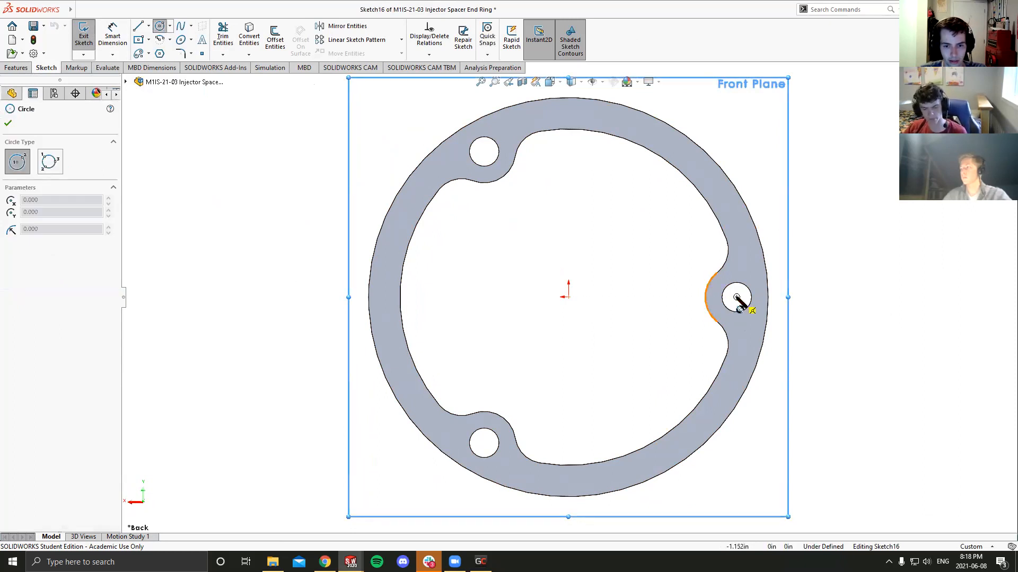
pyautogui.click(737, 297)
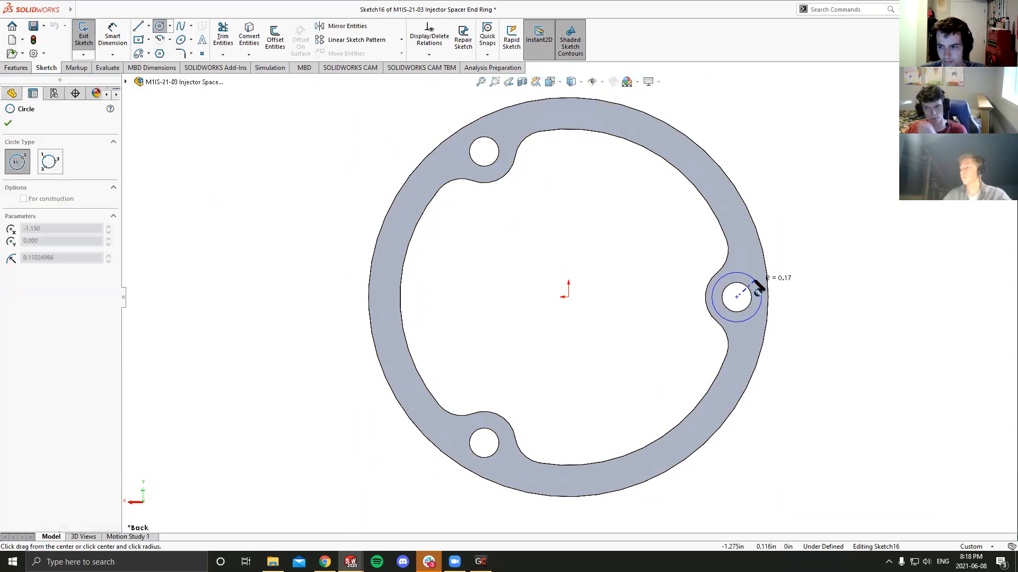
pyautogui.click(754, 282)
pyautogui.press('Escape')
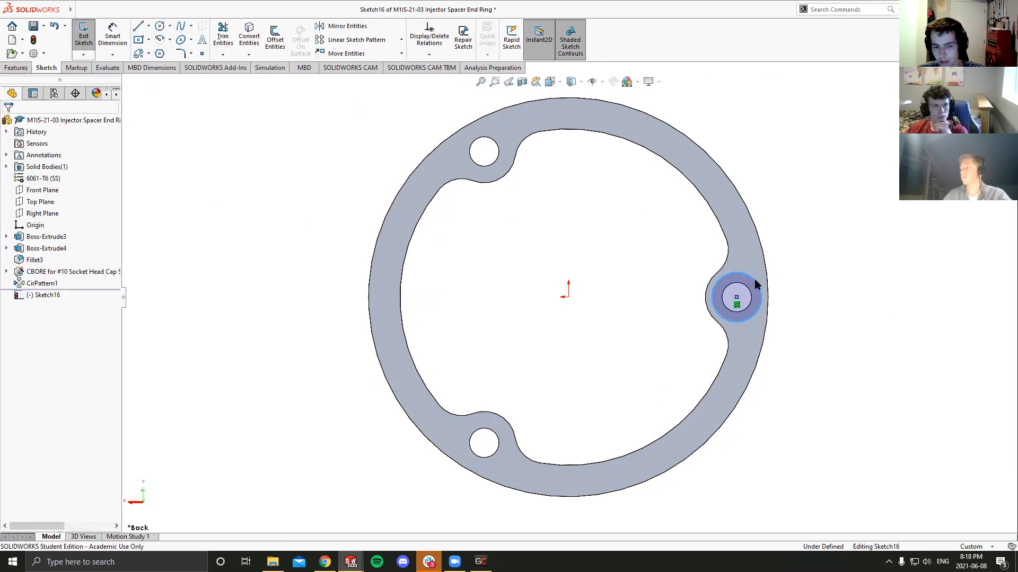
pyautogui.click(159, 27)
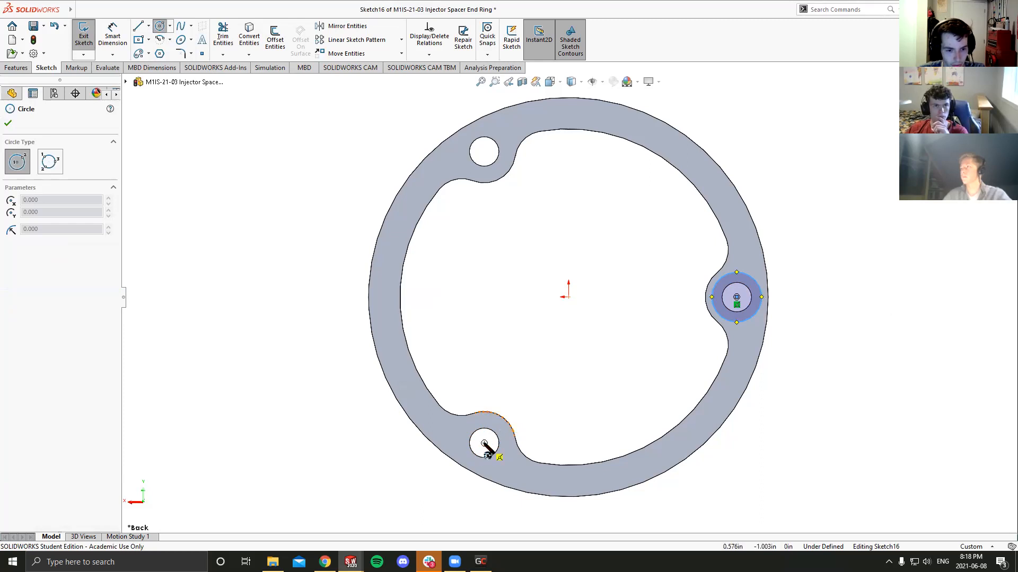
pyautogui.click(484, 443)
pyautogui.click(500, 427)
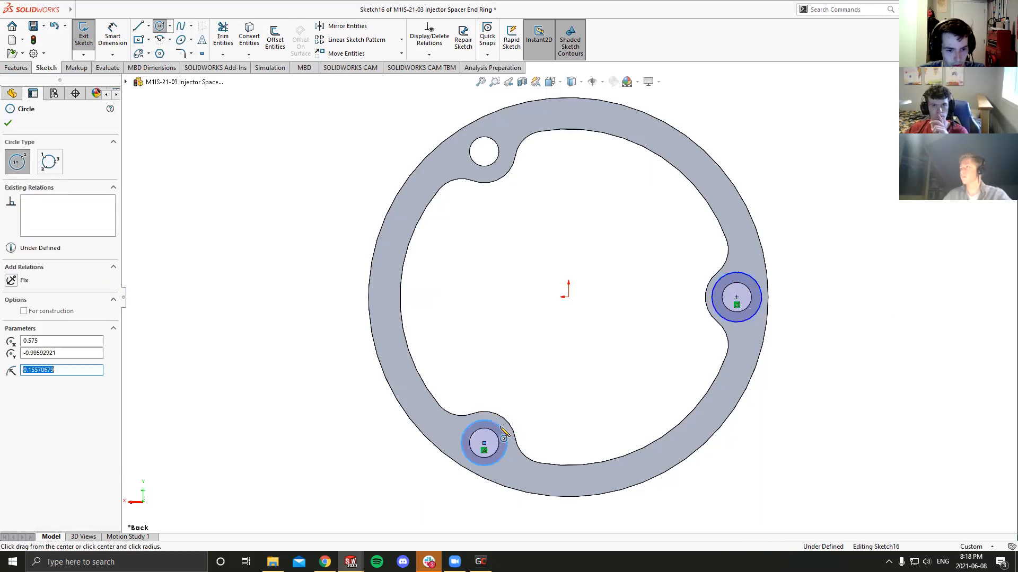
pyautogui.click(484, 151)
pyautogui.click(505, 141)
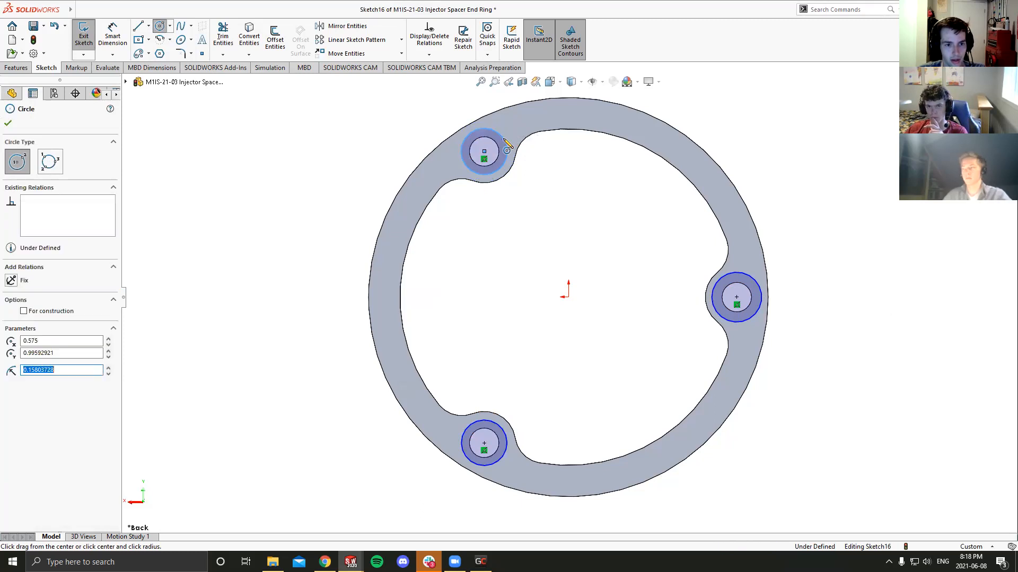
# - Add an equal relation between the three bolt-hole circles
pyautogui.keyDown('ctrl'); pyautogui.click(726, 320); pyautogui.keyUp('ctrl')
pyautogui.keyDown('ctrl'); pyautogui.click(508, 444); pyautogui.keyUp('ctrl')
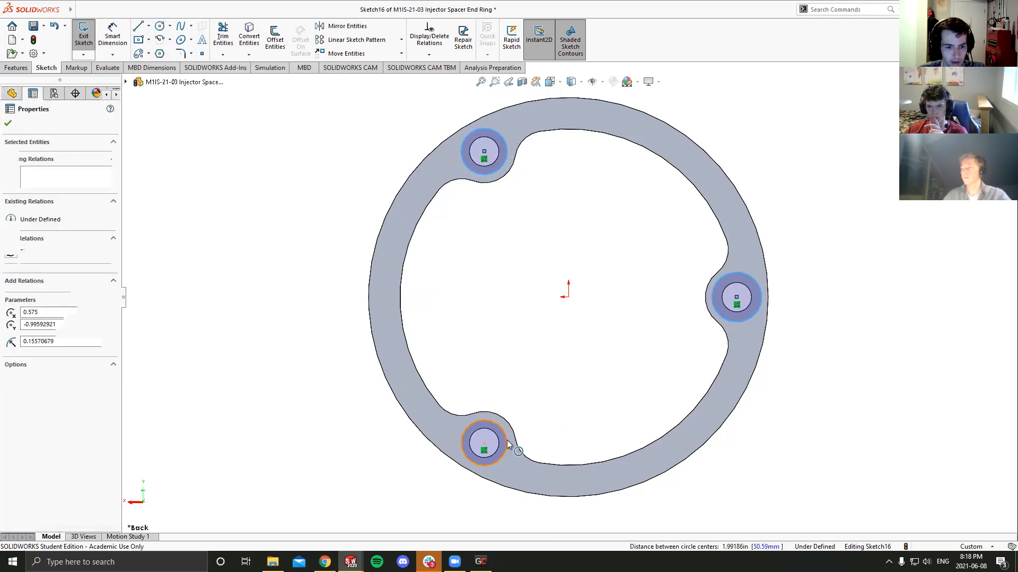
pyautogui.click(10, 321)
pyautogui.click(278, 253)
# - Dimension one bolt-hole circle's diameter as 0.375 in and exit the sketch
pyautogui.press('d')
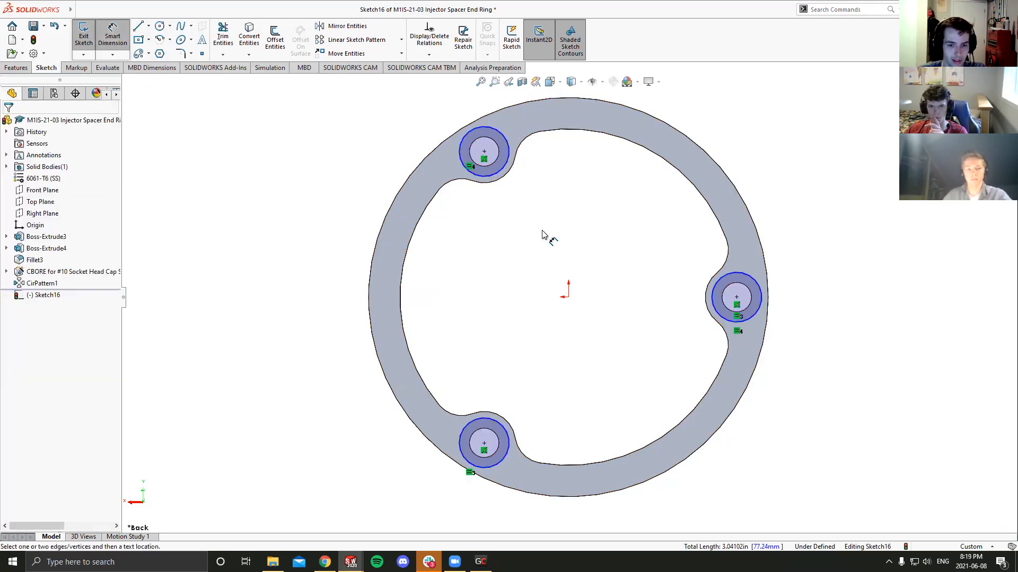
pyautogui.click(753, 281)
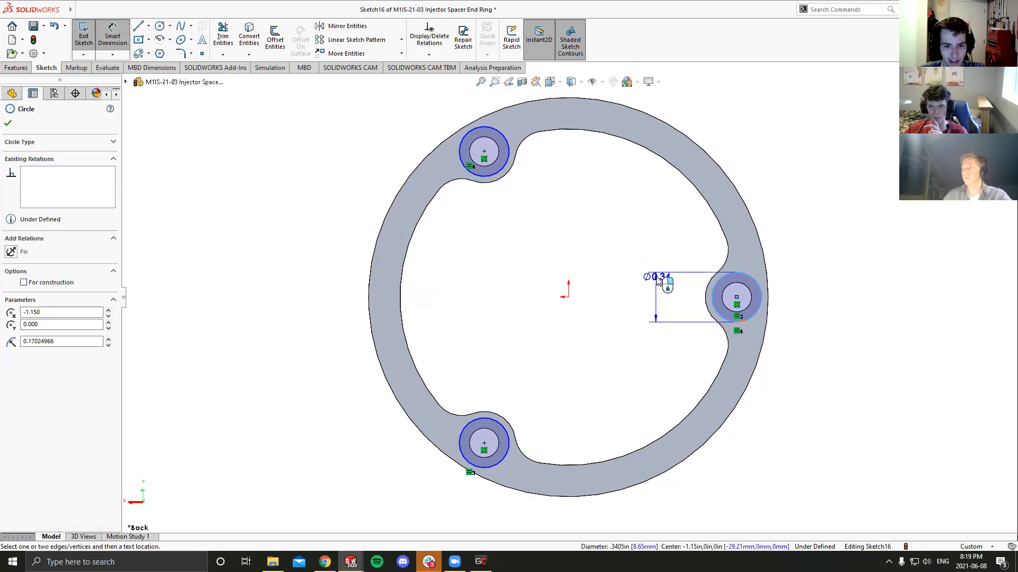
pyautogui.click(657, 289)
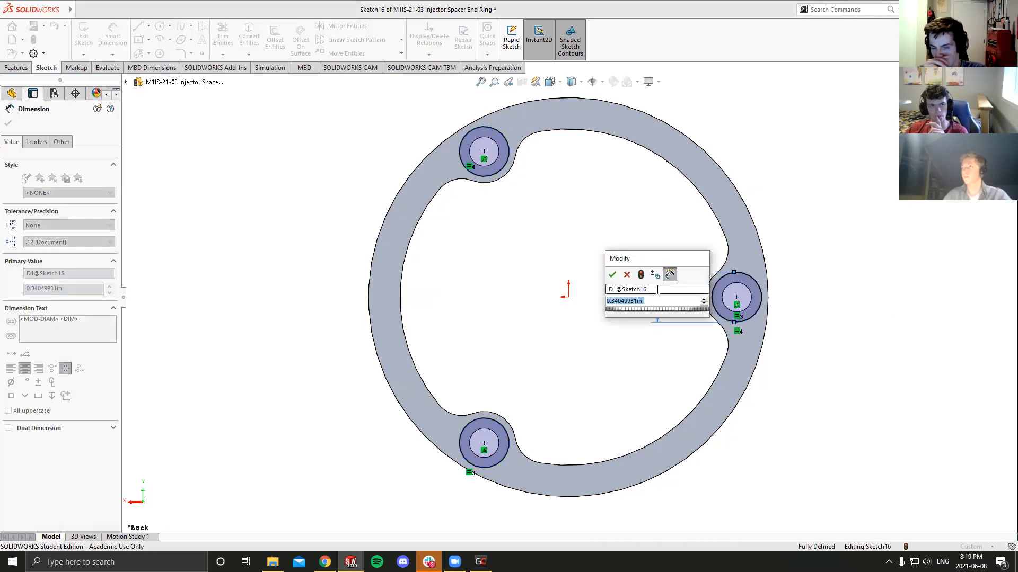
pyautogui.write('.375')
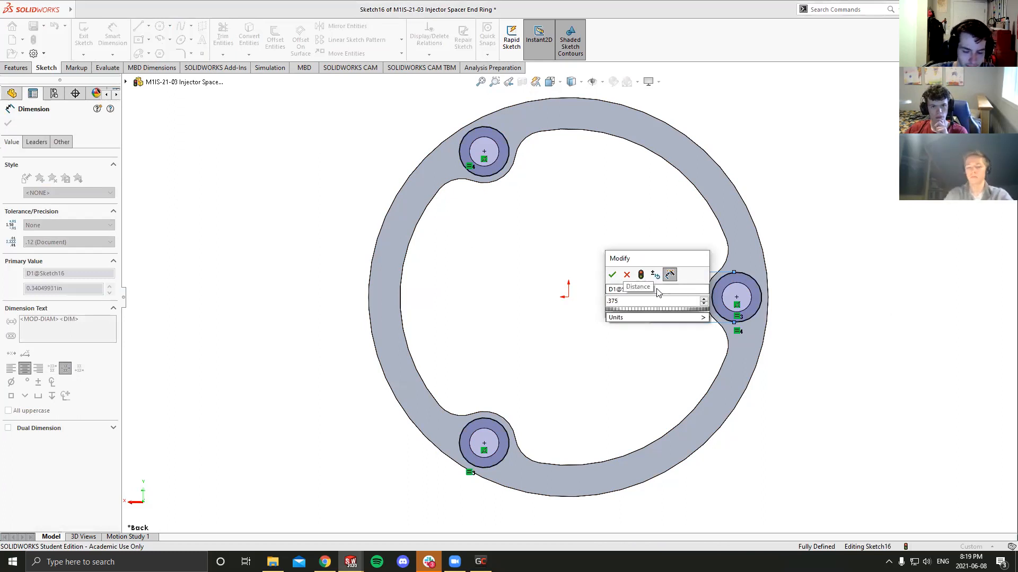
pyautogui.press('Return')
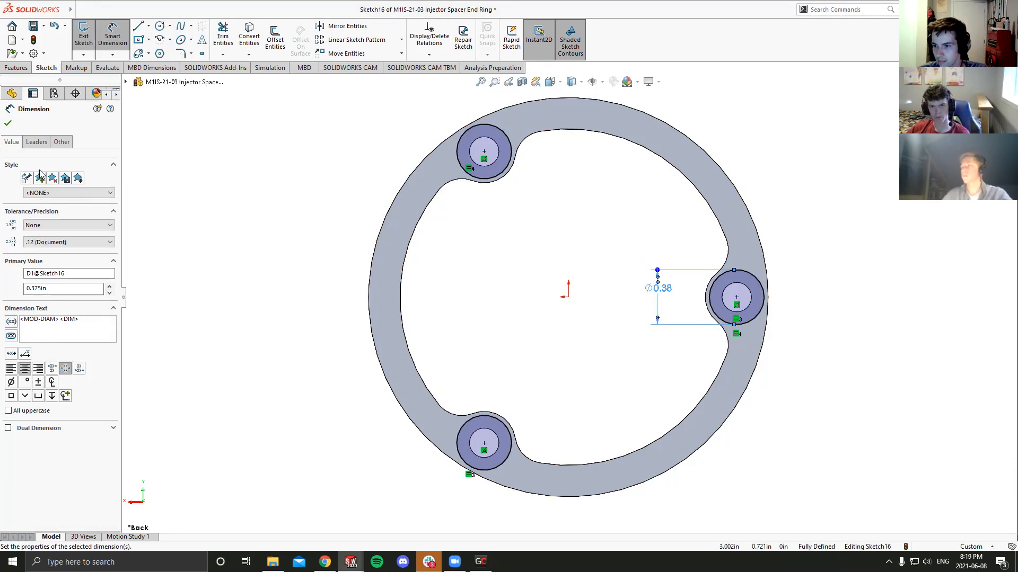
pyautogui.click(83, 36)
# - Rename the new circle sketch as Split
pyautogui.rightClick(33, 297)
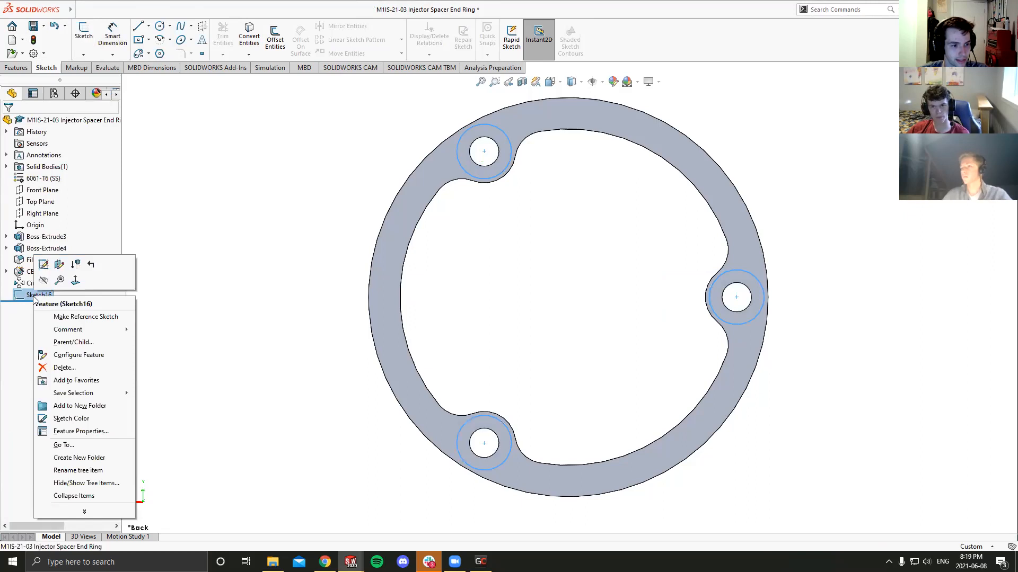
pyautogui.click(88, 475)
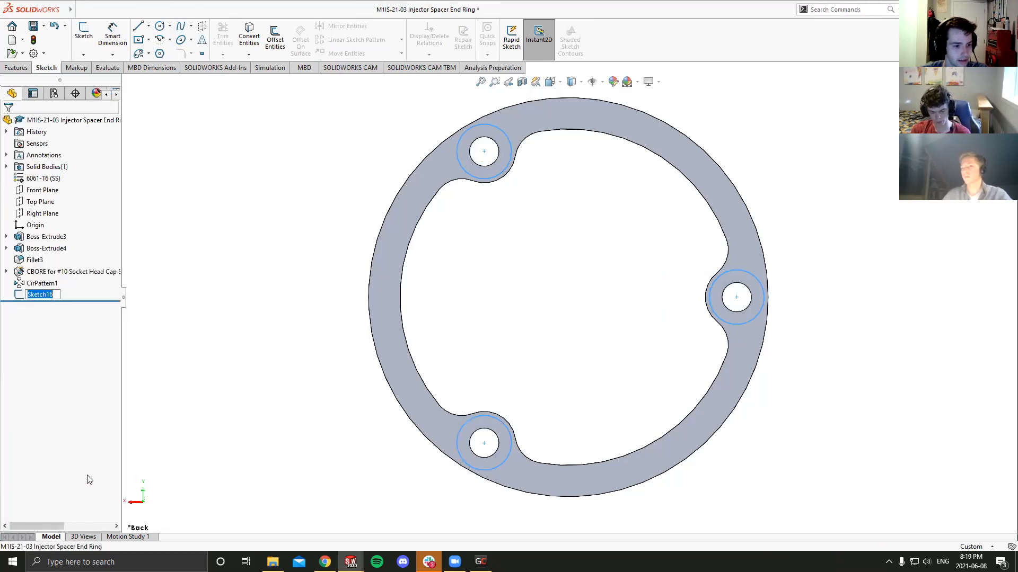
pyautogui.write('Spli')
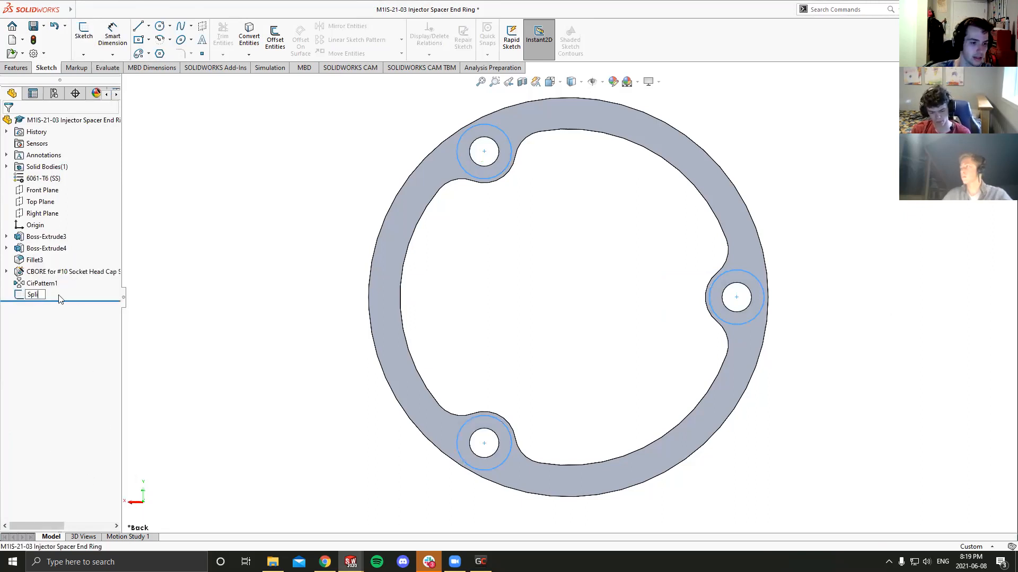
pyautogui.write('t')
pyautogui.press('Return')
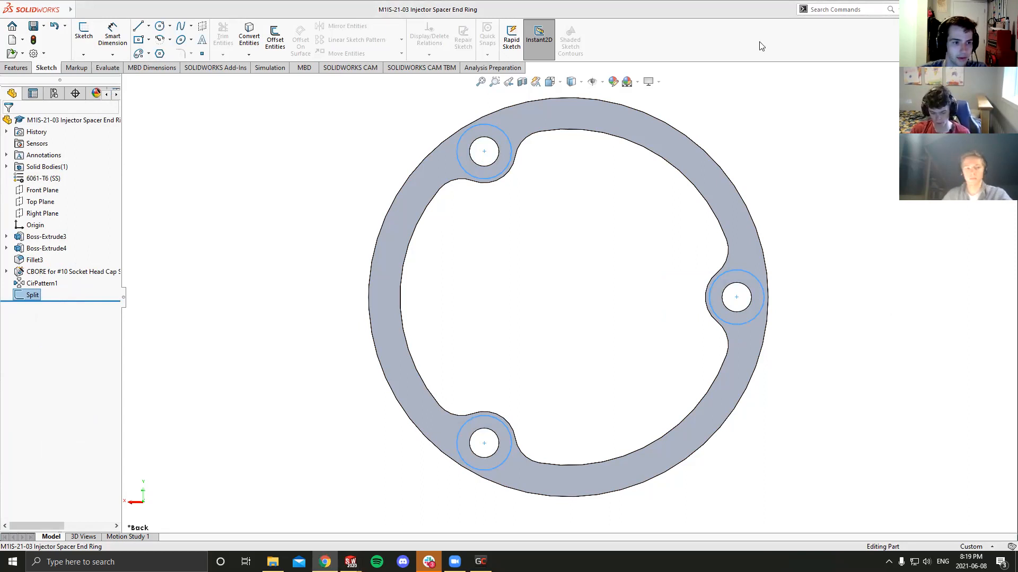
# - Create a static simulation study named Compression for the end ring
pyautogui.click(271, 69)
pyautogui.click(83, 37)
pyautogui.moveTo(63, 197); pyautogui.dragTo(26, 195)
pyautogui.write('Compression')
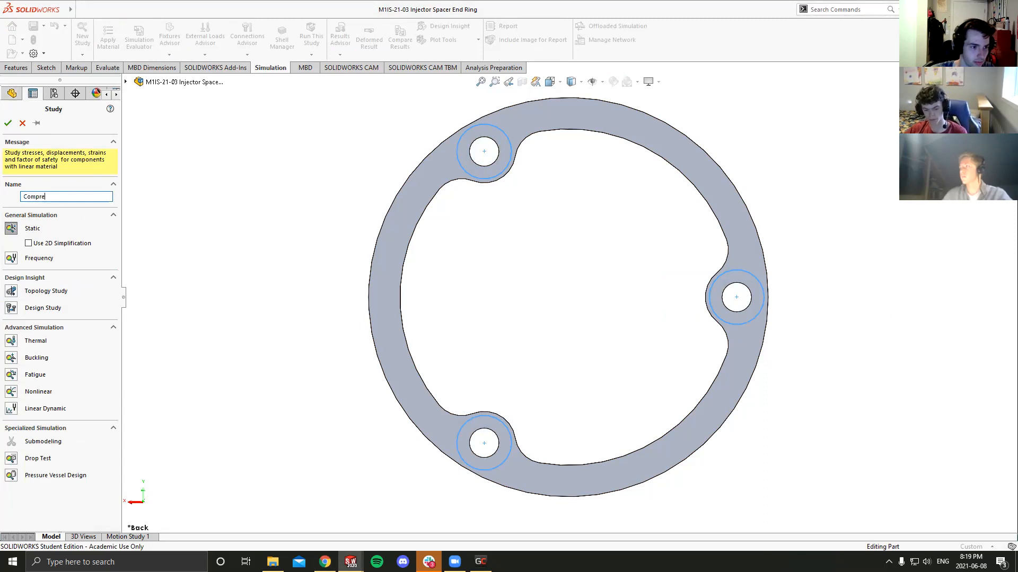
pyautogui.click(8, 123)
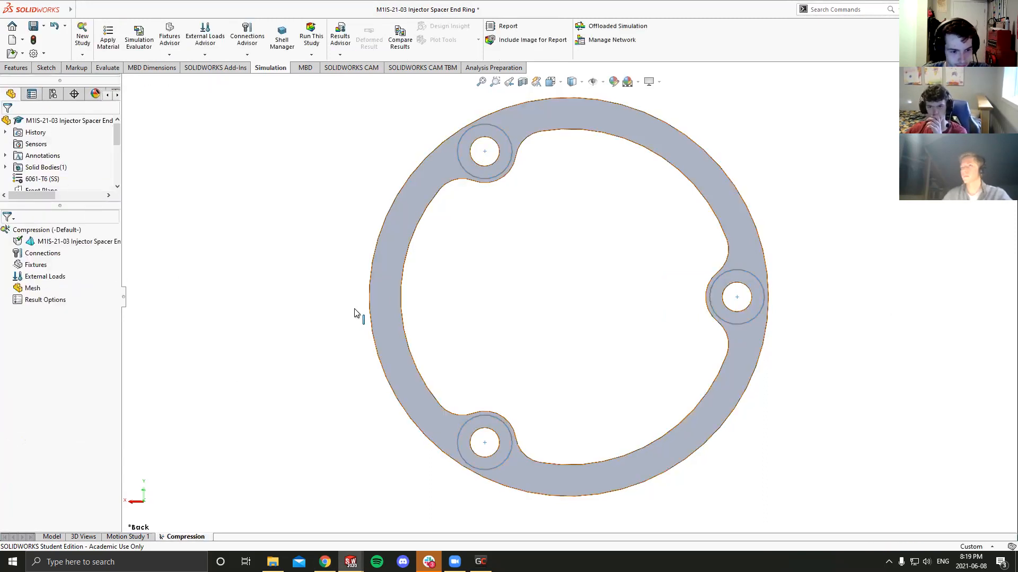
# - Start a Fixed Geometry fixture and choose the Split sketch as the splitting sketch for it
pyautogui.press('f')
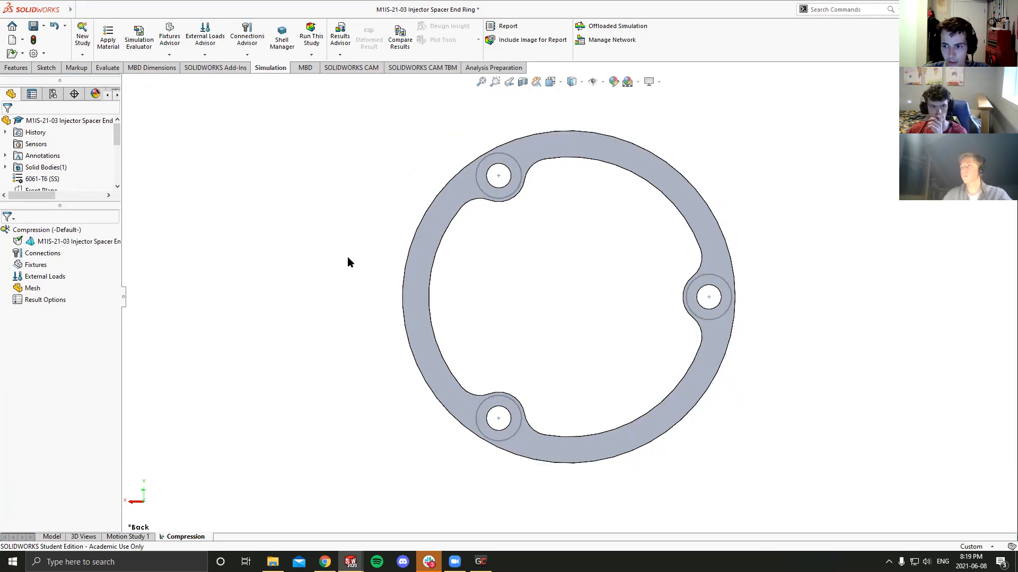
pyautogui.scroll(-1, 347, 262)
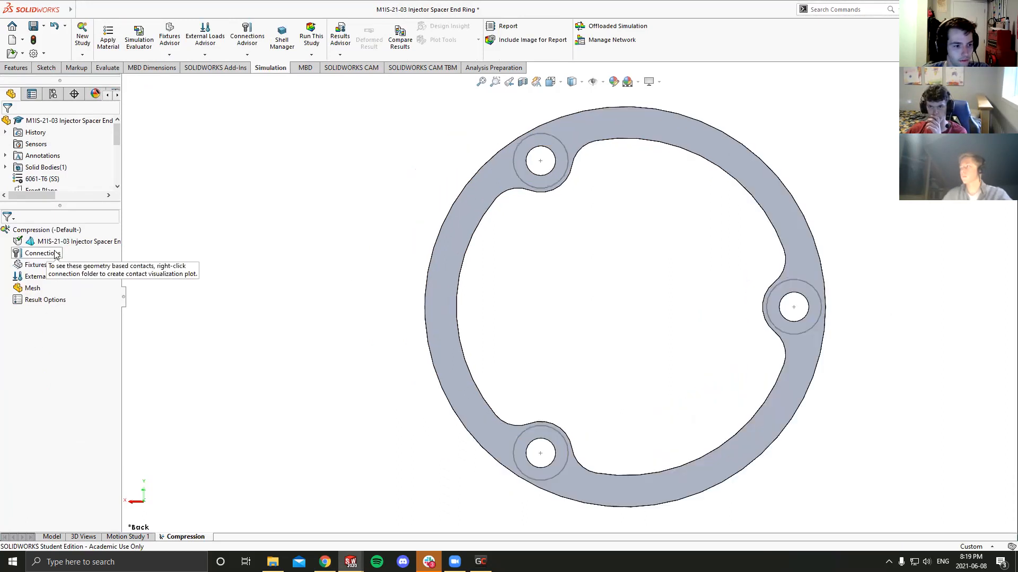
pyautogui.click(36, 265)
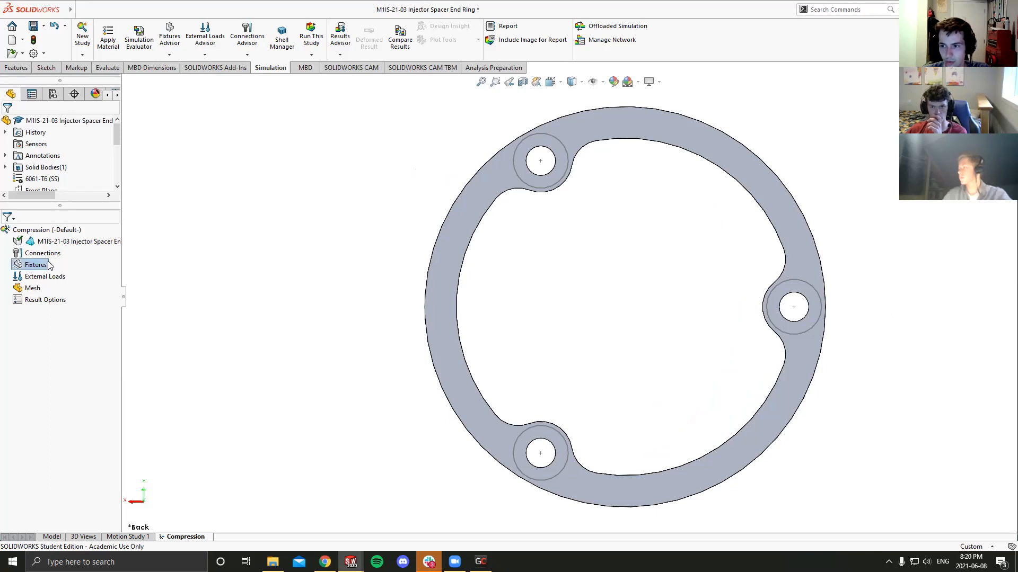
pyautogui.rightClick(50, 265)
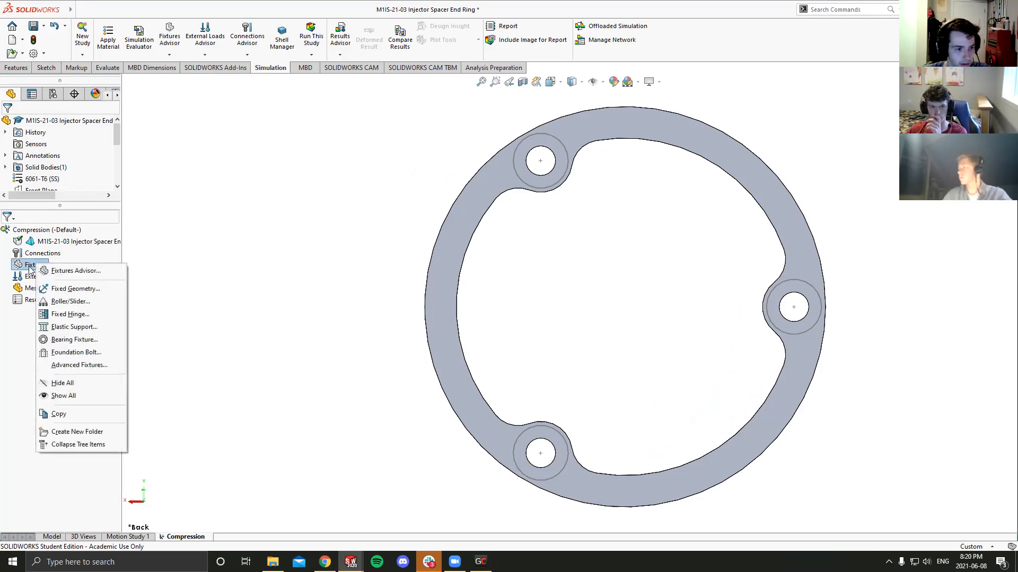
pyautogui.click(77, 291)
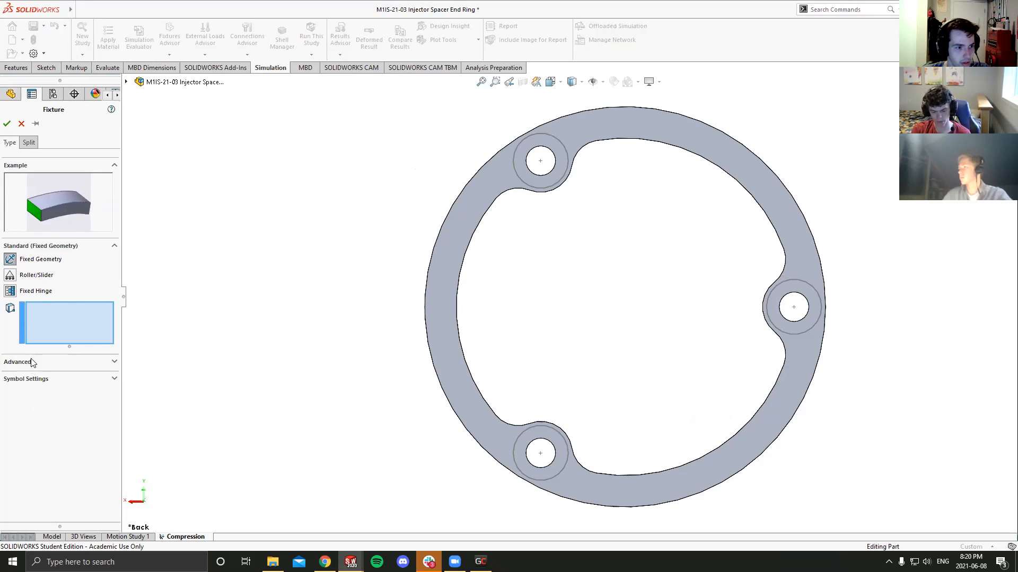
pyautogui.click(28, 145)
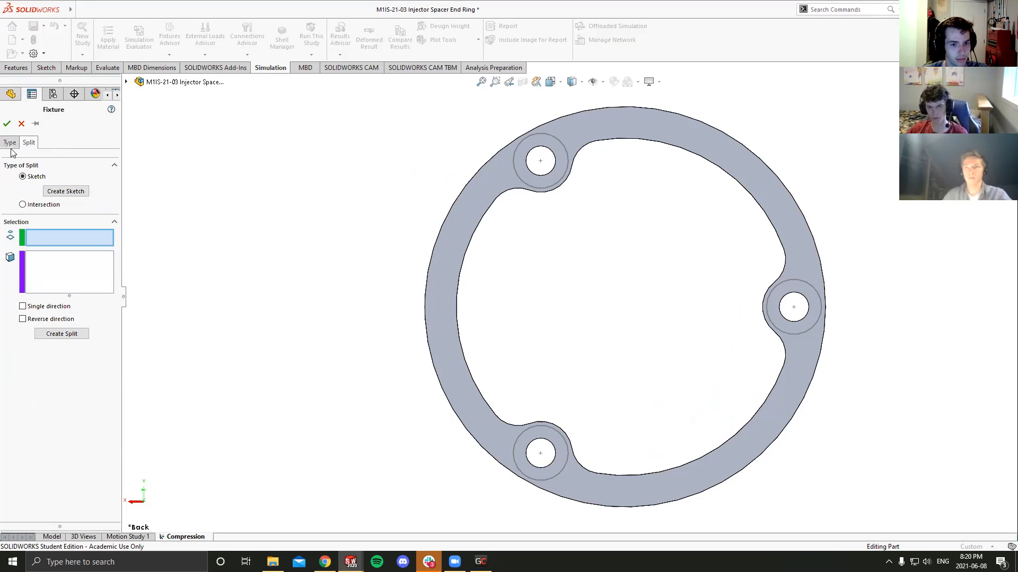
pyautogui.click(126, 83)
pyautogui.click(164, 259)
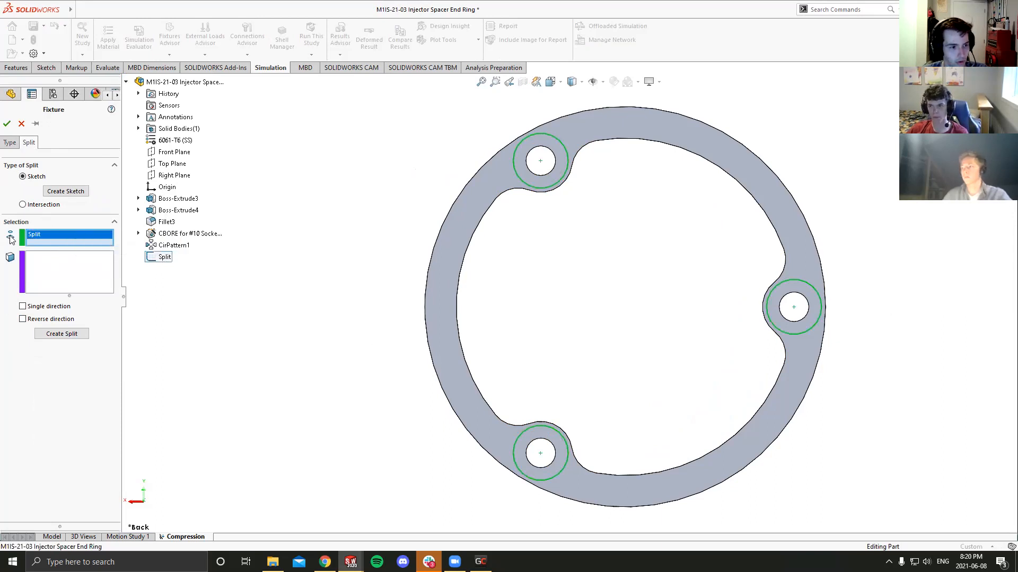
# - Set the ring's back face as the face to split with the Split sketch and confirm splitting it for the fixture
pyautogui.click(48, 268)
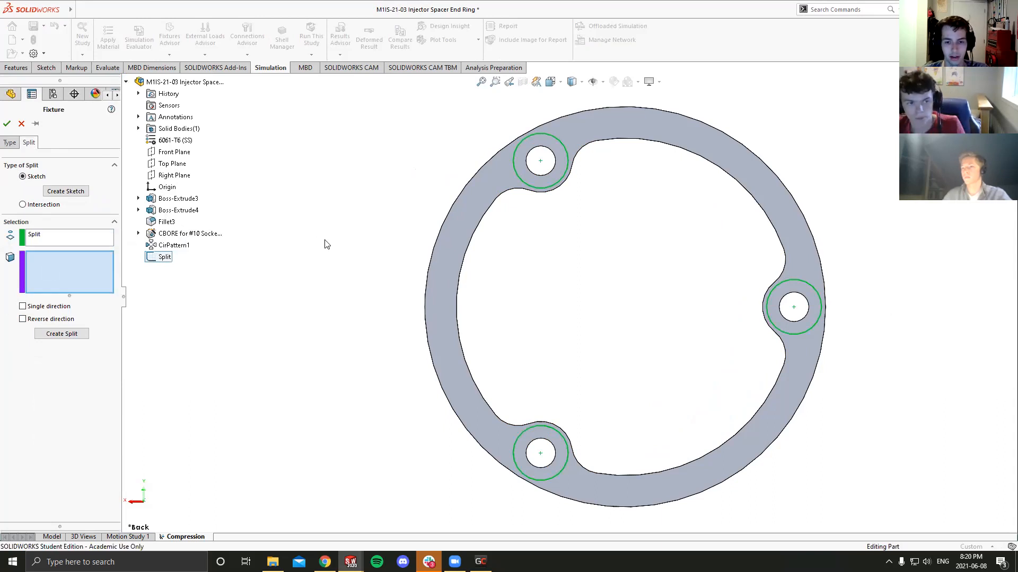
pyautogui.click(439, 289)
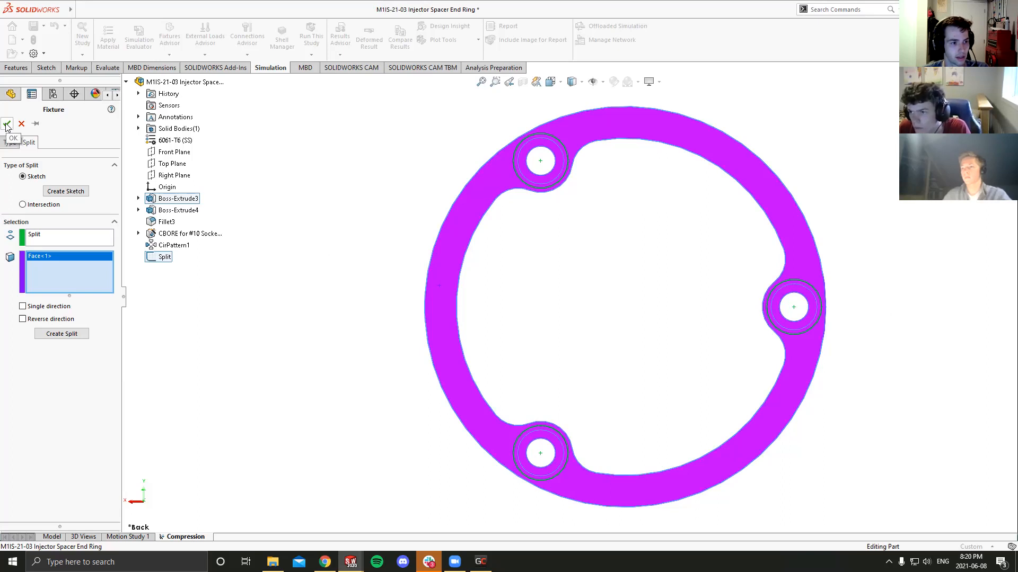
pyautogui.moveTo(289, 309); pyautogui.dragTo(286, 261, button='middle')
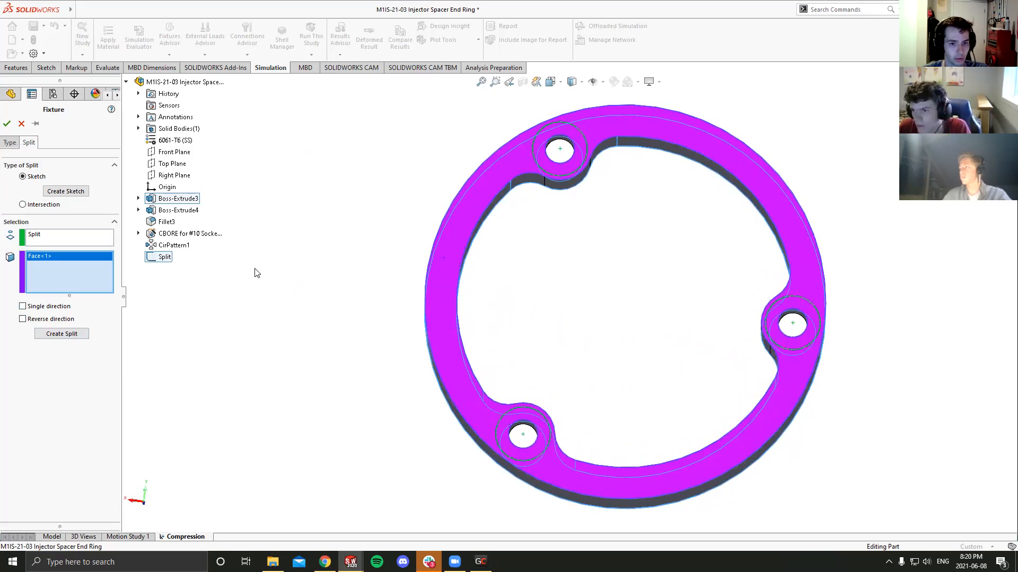
pyautogui.click(551, 92)
pyautogui.click(440, 324)
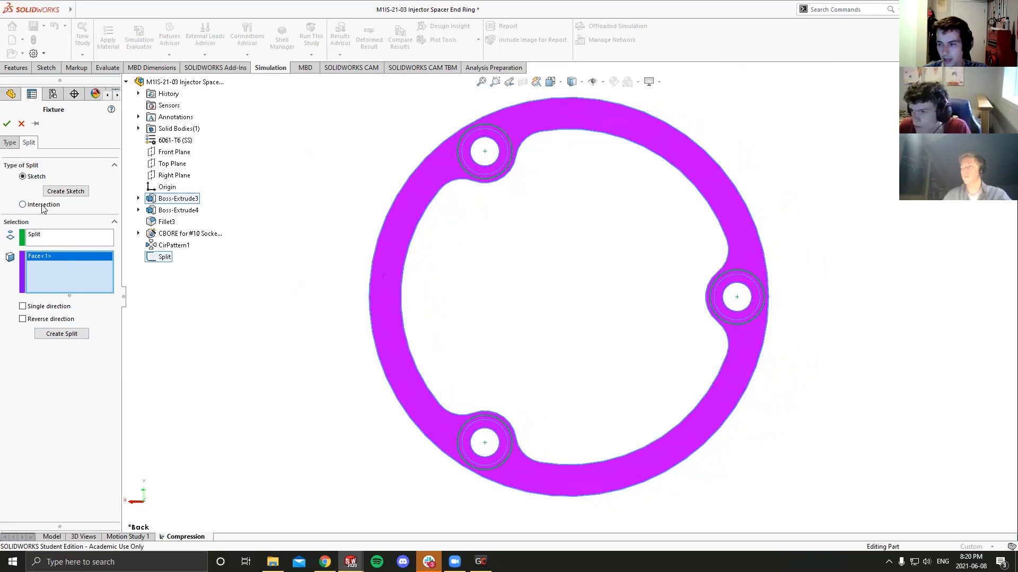
pyautogui.click(4, 125)
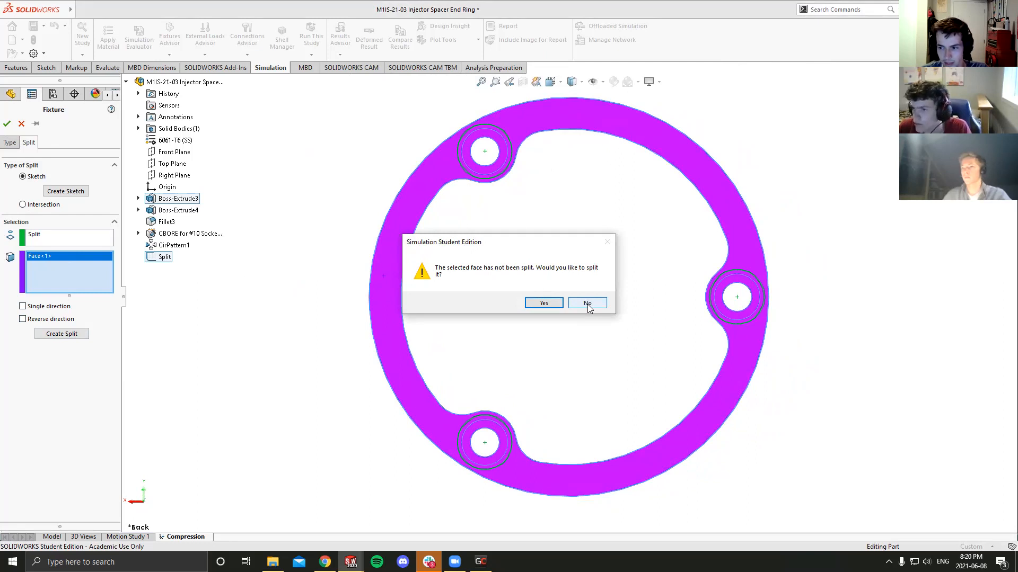
pyautogui.click(546, 303)
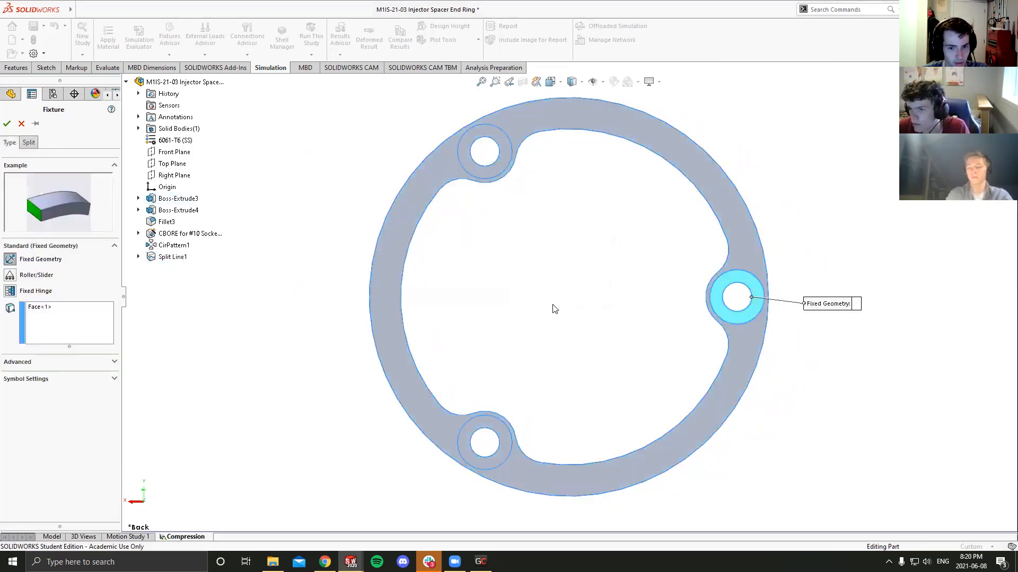
# - Add the split faces around the other two bolt holes to the Fixed Geometry fixture and accept it
pyautogui.moveTo(619, 282); pyautogui.dragTo(595, 243, button='middle')
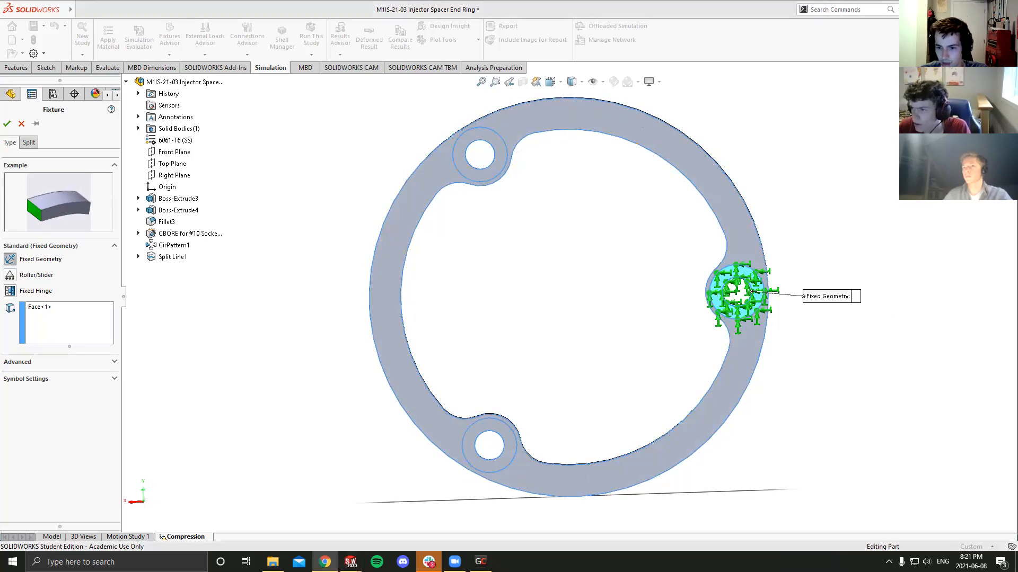
pyautogui.click(501, 152)
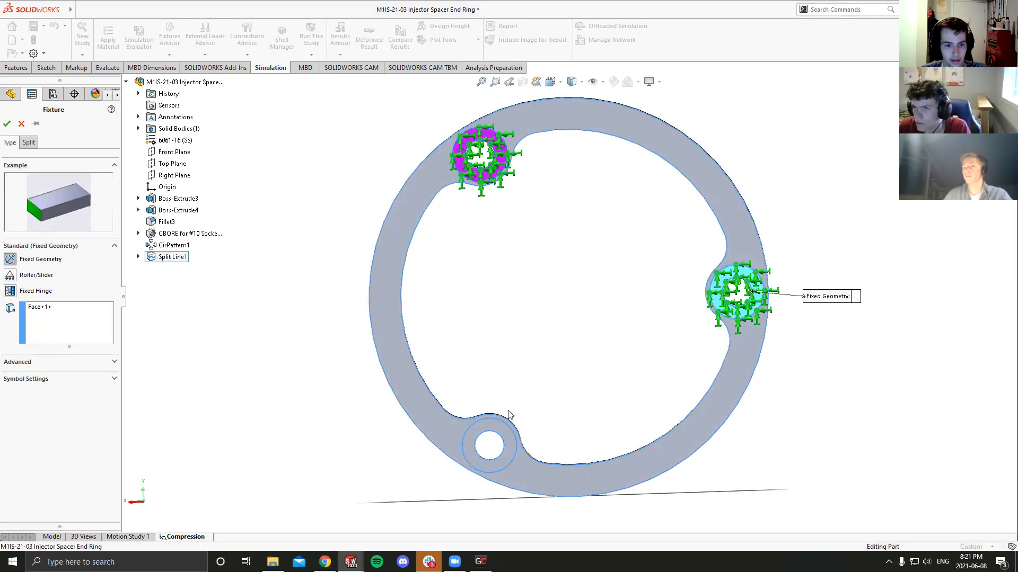
pyautogui.click(506, 445)
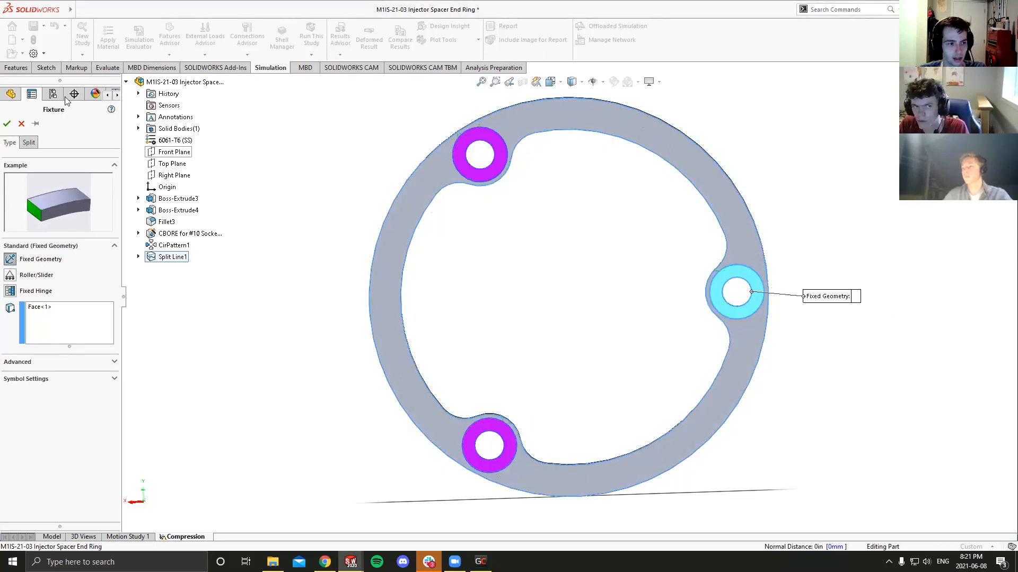
pyautogui.click(8, 125)
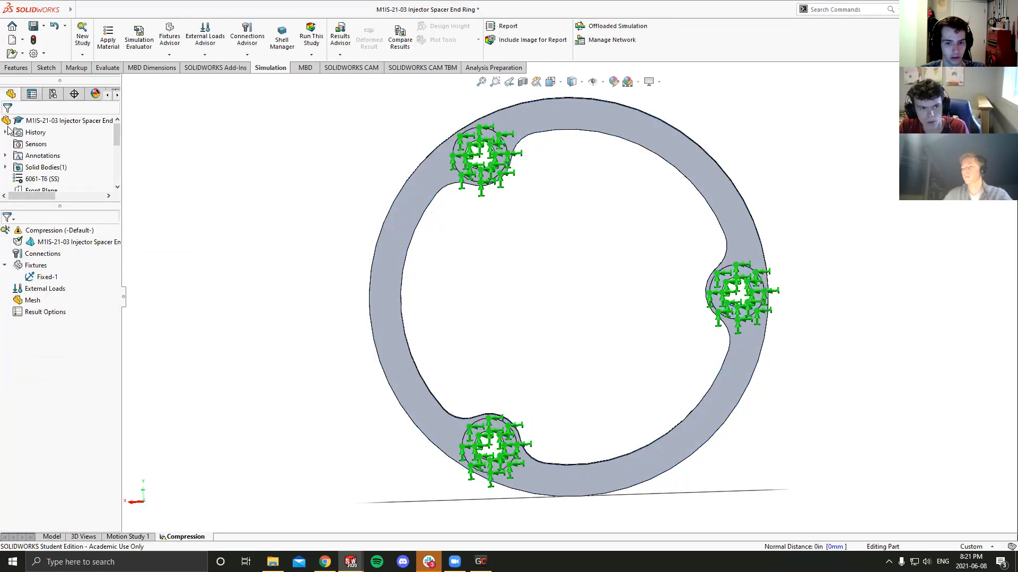
# - Examine the Fixed-1 fixture and the faces it covers around the ring's three bolt holes
pyautogui.moveTo(291, 202); pyautogui.dragTo(300, 226, button='middle')
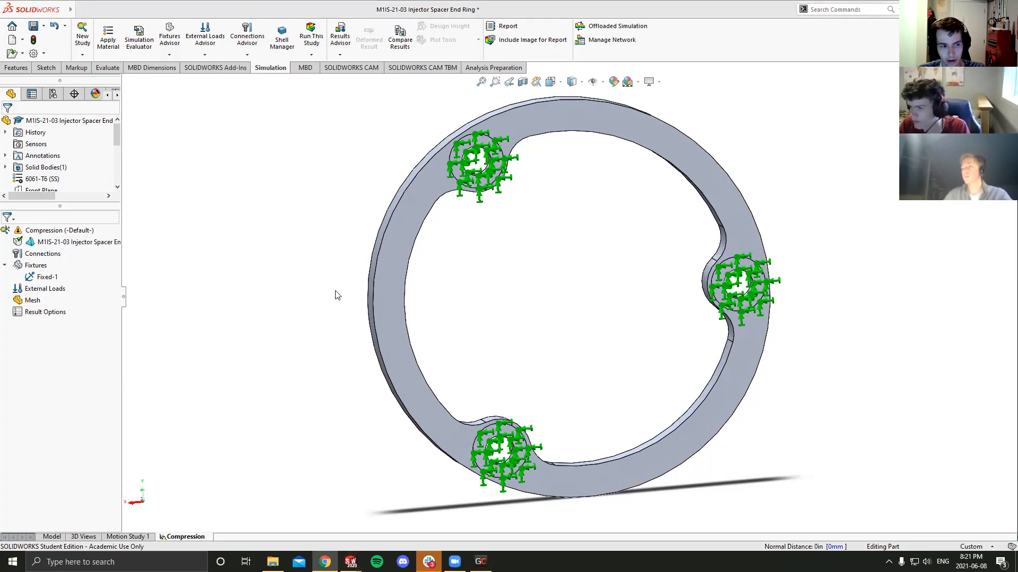
pyautogui.click(54, 279)
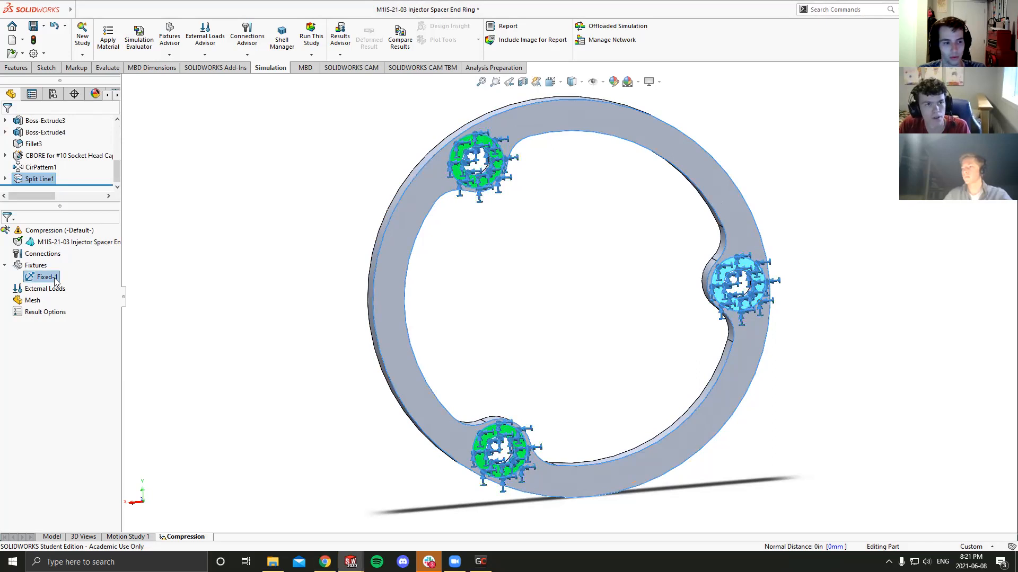
pyautogui.click(313, 325)
pyautogui.moveTo(314, 325); pyautogui.dragTo(291, 329, button='middle')
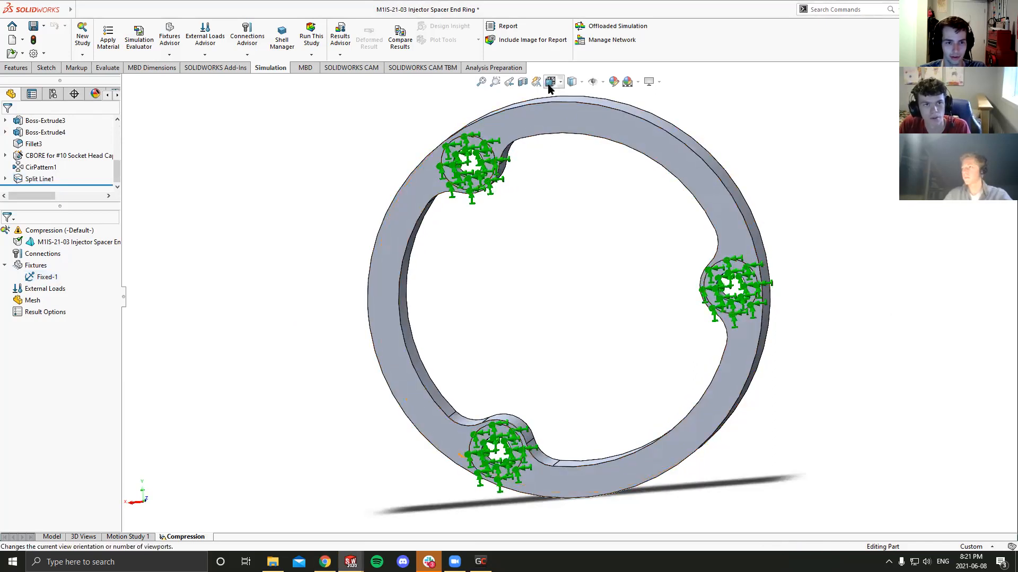
pyautogui.click(549, 82)
pyautogui.click(445, 325)
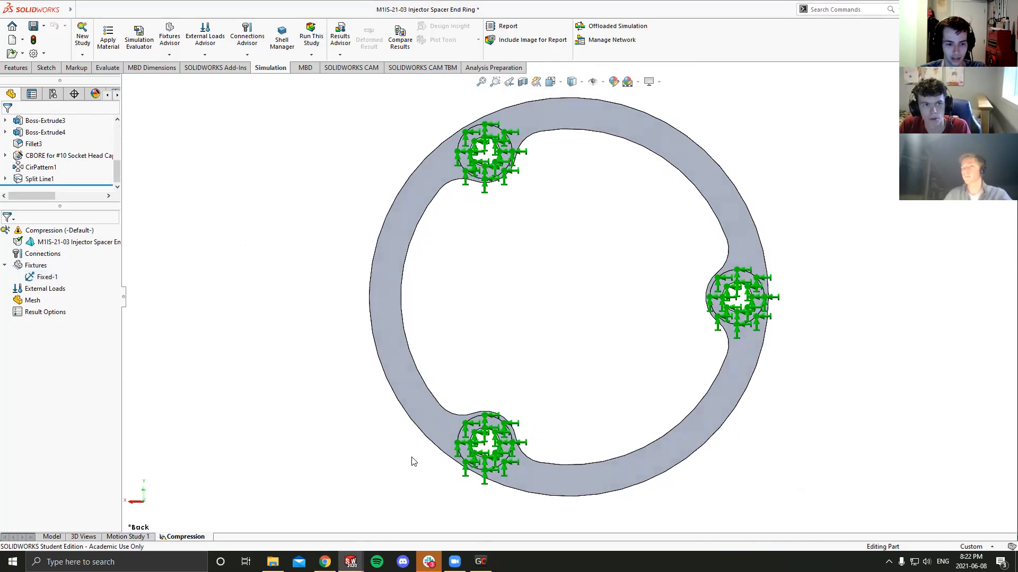
pyautogui.moveTo(429, 561)
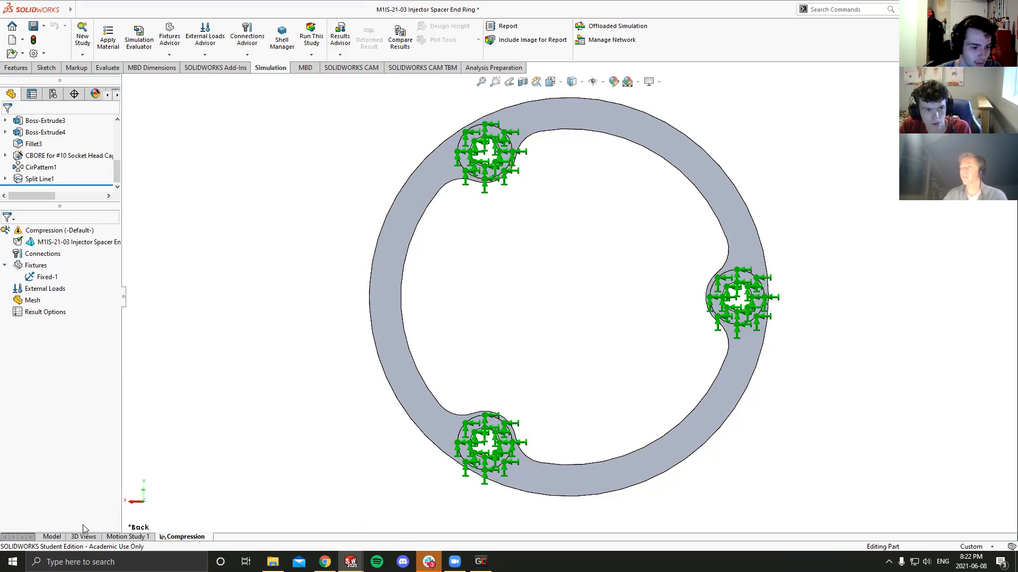
# - Switch from the Compression study to the part model and suppress the Split Line1 feature
pyautogui.click(53, 537)
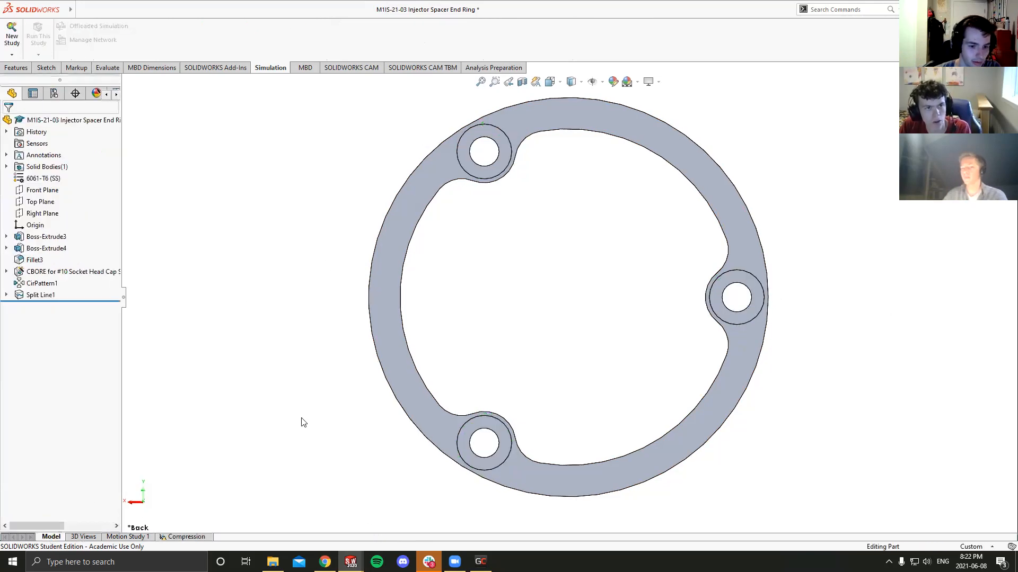
pyautogui.moveTo(433, 340); pyautogui.dragTo(443, 285, button='middle')
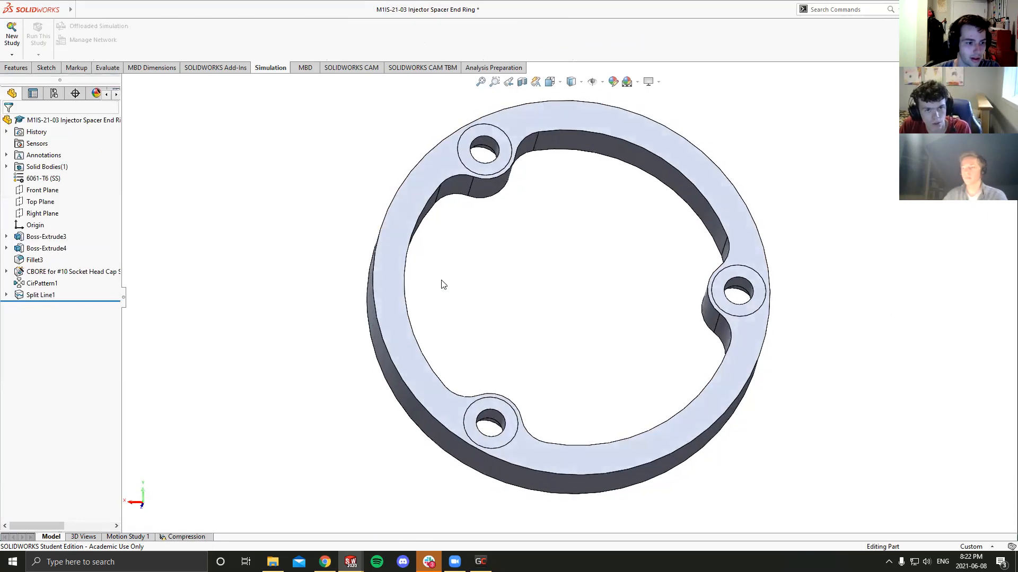
pyautogui.rightClick(45, 297)
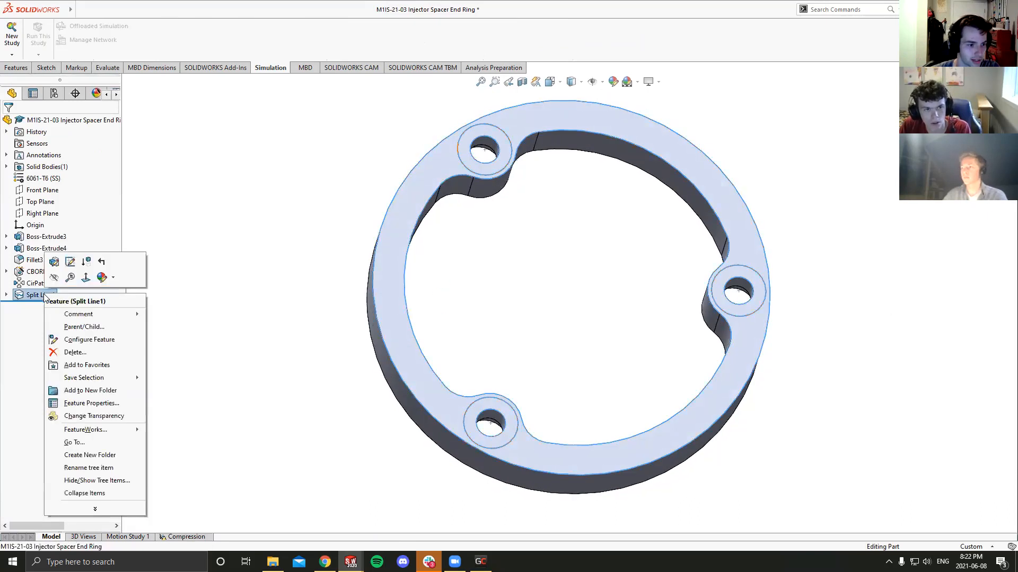
pyautogui.click(87, 262)
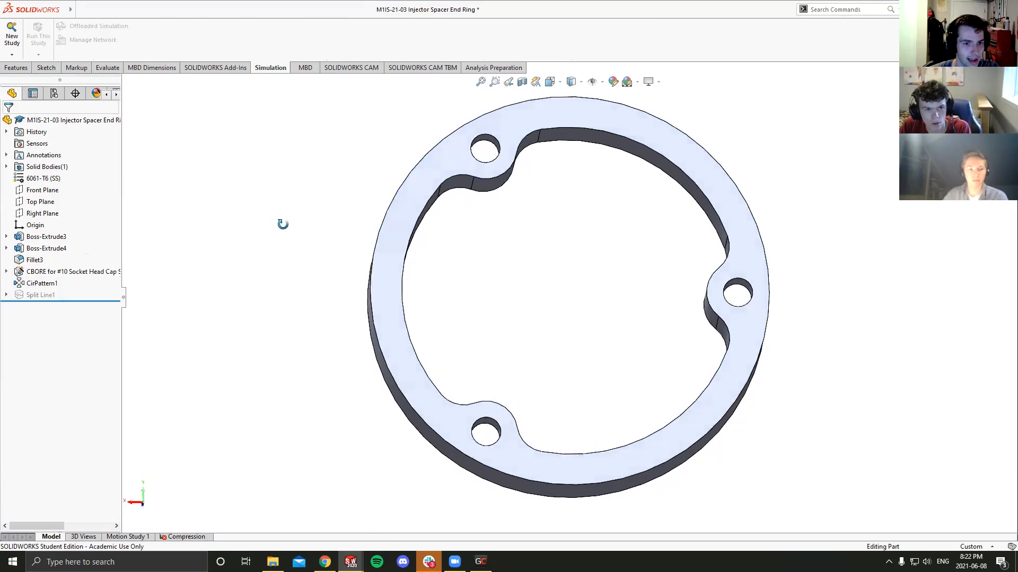
# - Open a new sketch on the ring's back face, viewing the part from the back
pyautogui.click(549, 81)
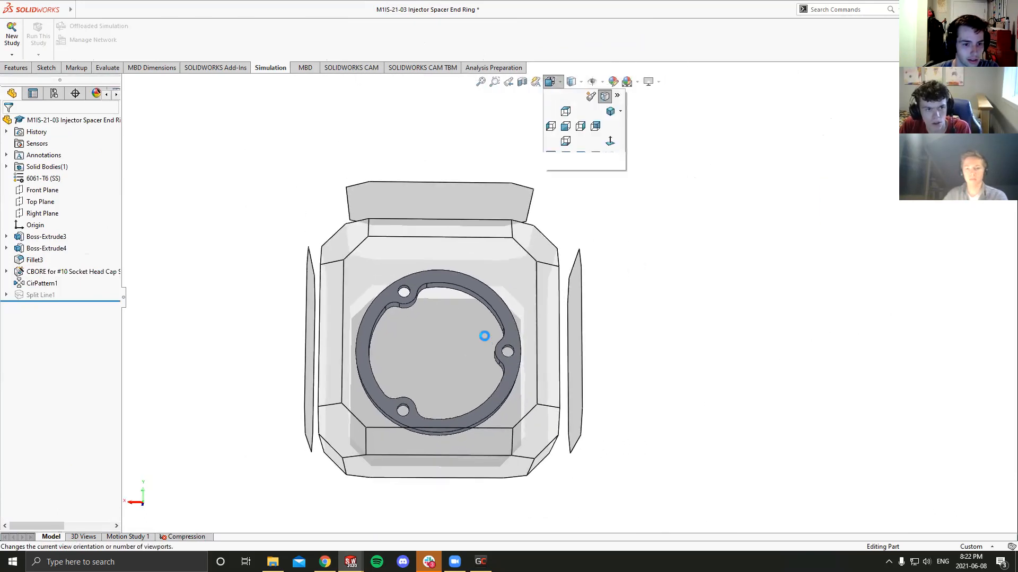
pyautogui.click(483, 336)
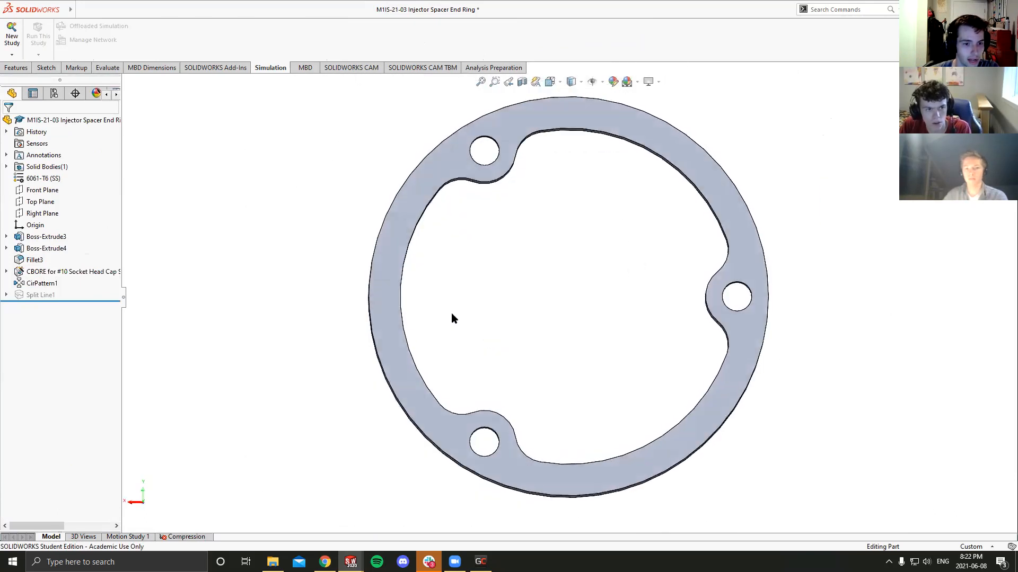
pyautogui.click(14, 68)
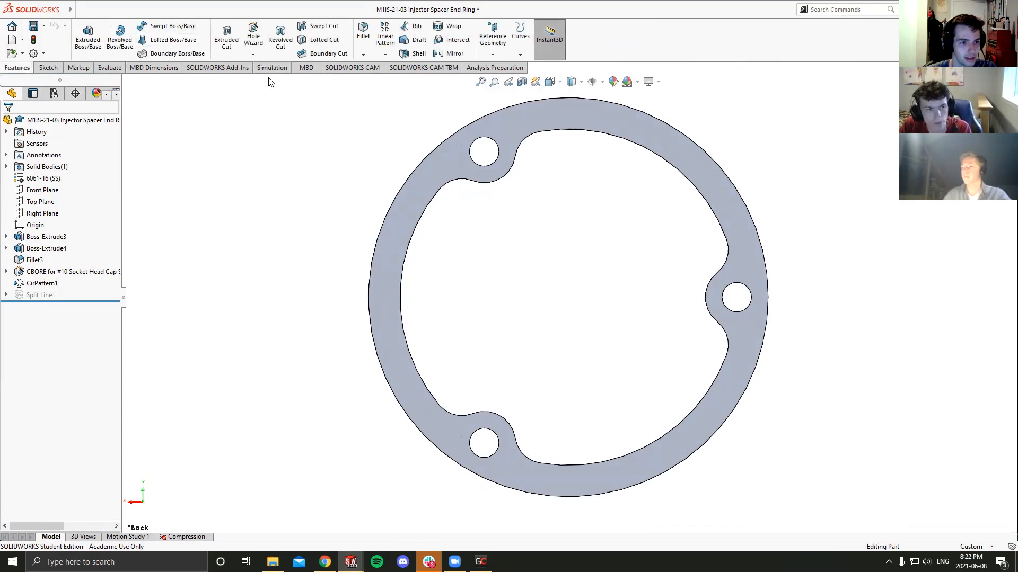
pyautogui.click(47, 67)
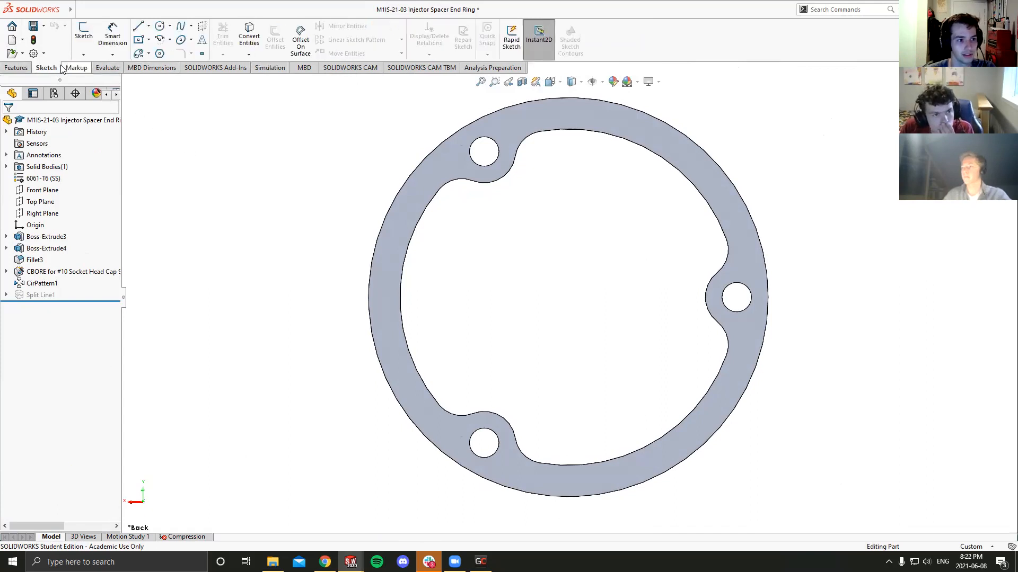
pyautogui.click(84, 32)
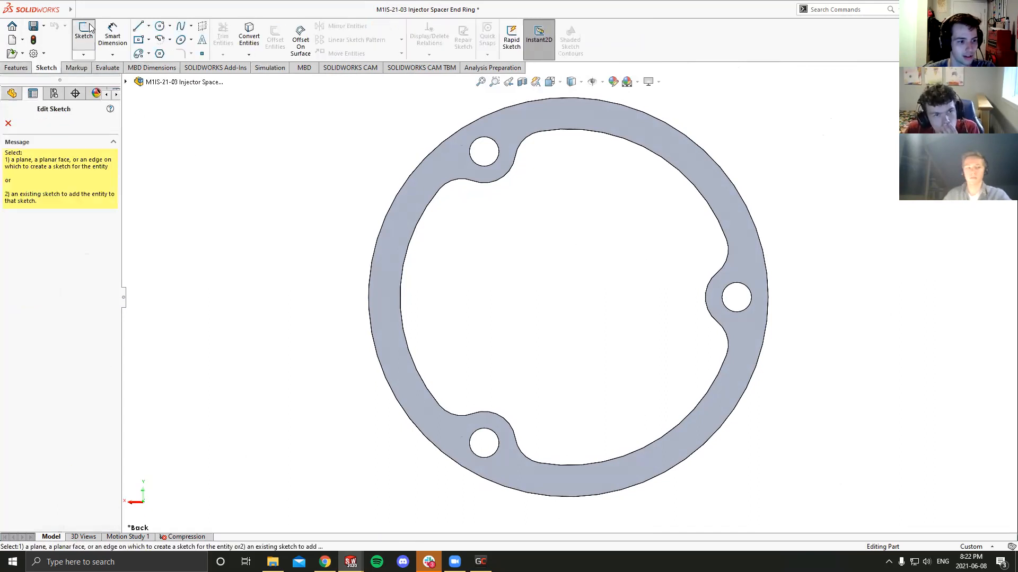
pyautogui.click(126, 82)
pyautogui.click(433, 177)
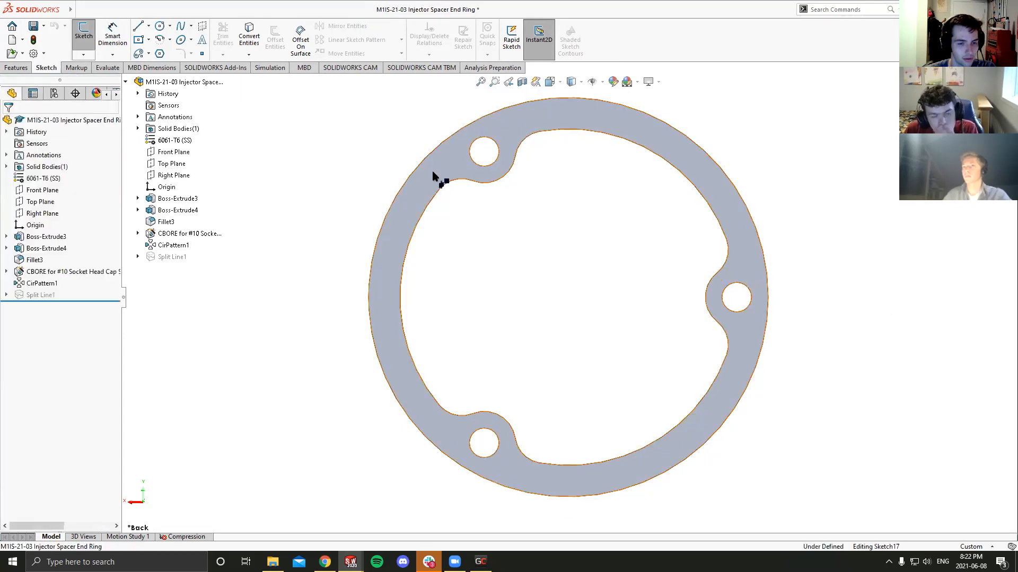
# - Draw a circle centred on each of the three bolt holes, with radii of about 0.14, 0.19 and 0.18 in
pyautogui.click(160, 26)
pyautogui.click(736, 297)
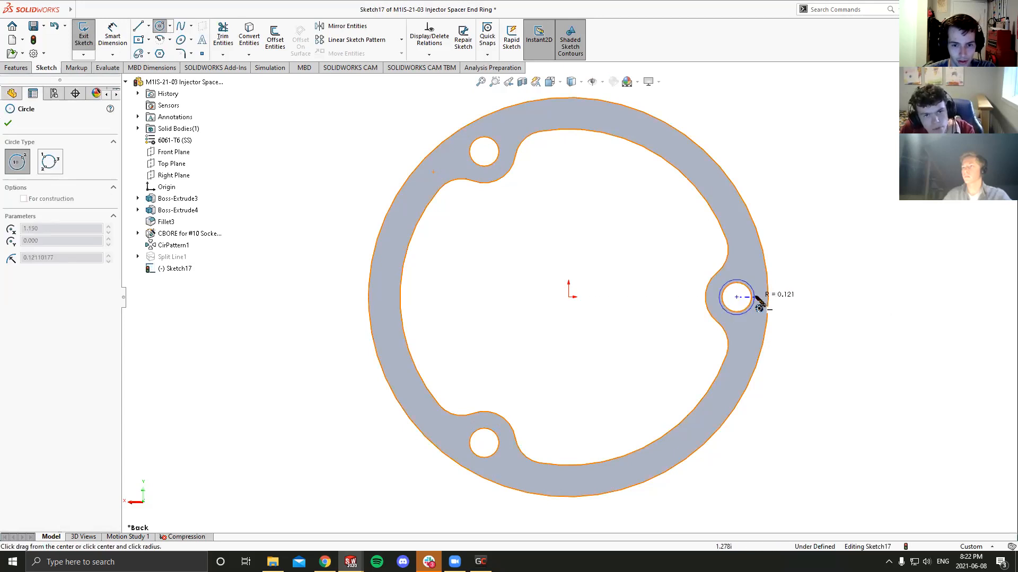
pyautogui.click(757, 301)
pyautogui.click(484, 151)
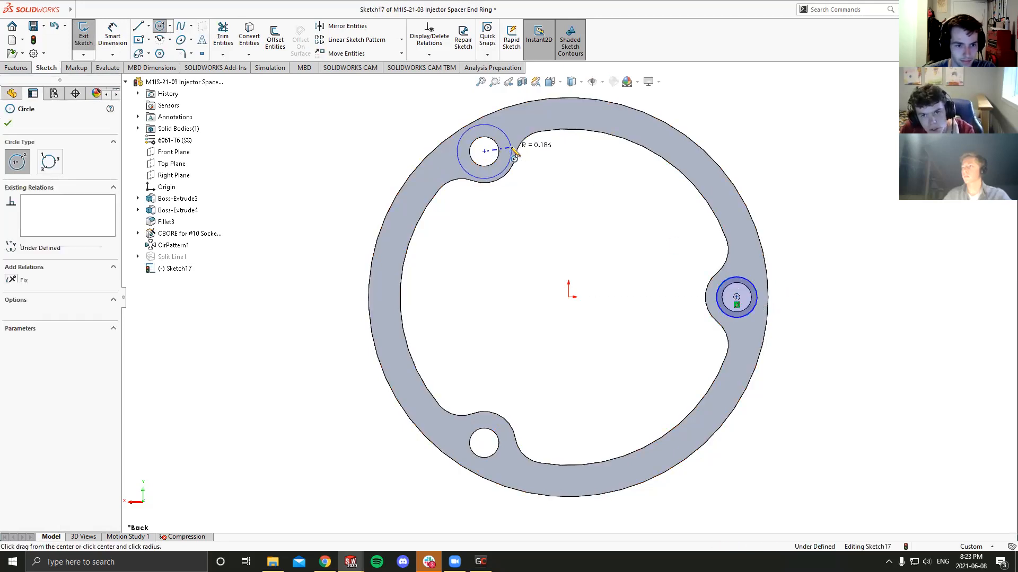
pyautogui.click(514, 154)
pyautogui.click(484, 443)
pyautogui.click(511, 445)
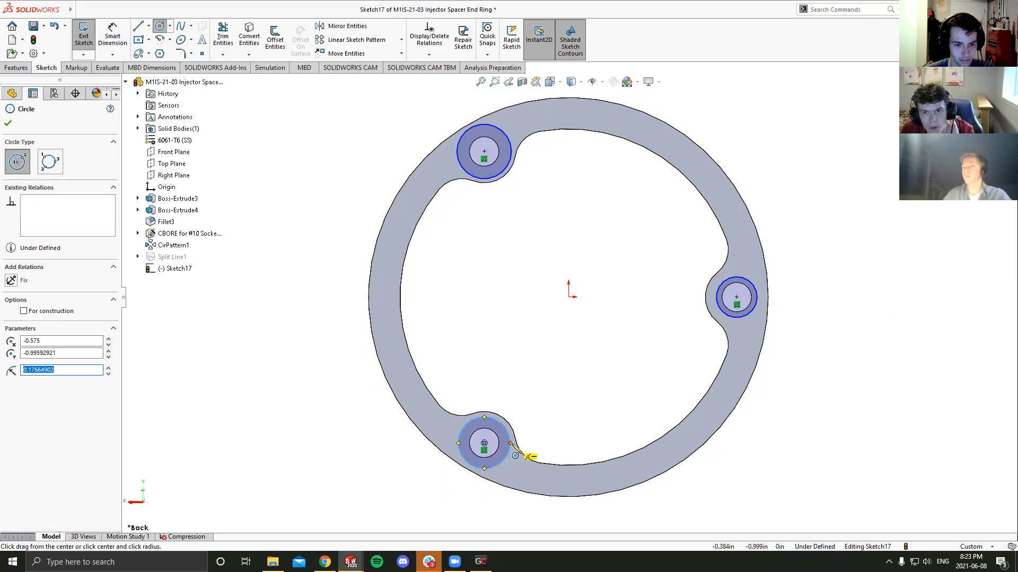
pyautogui.press('Escape')
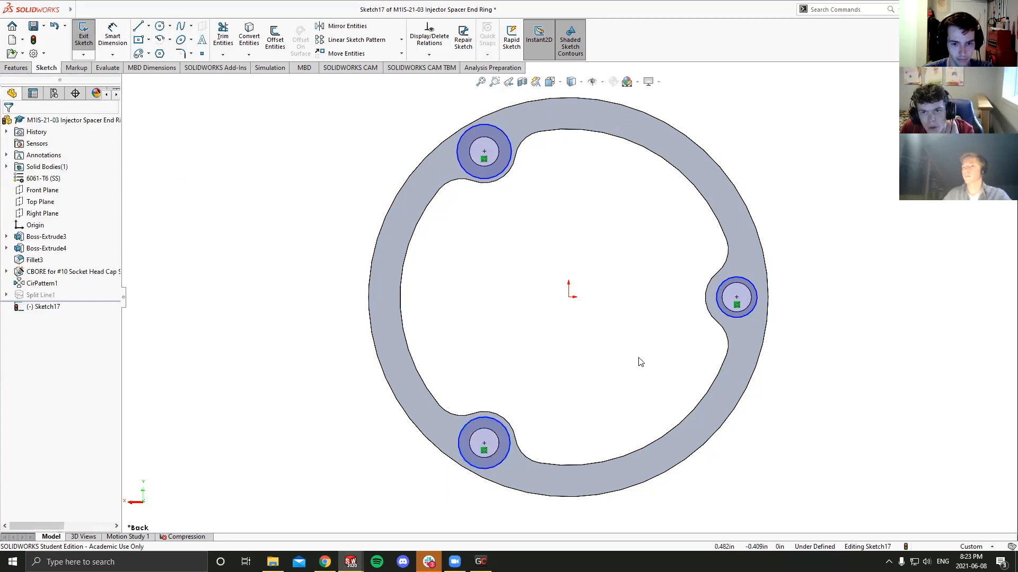
# - Apply an Equal relation to the three bolt-hole circles
pyautogui.click(730, 317)
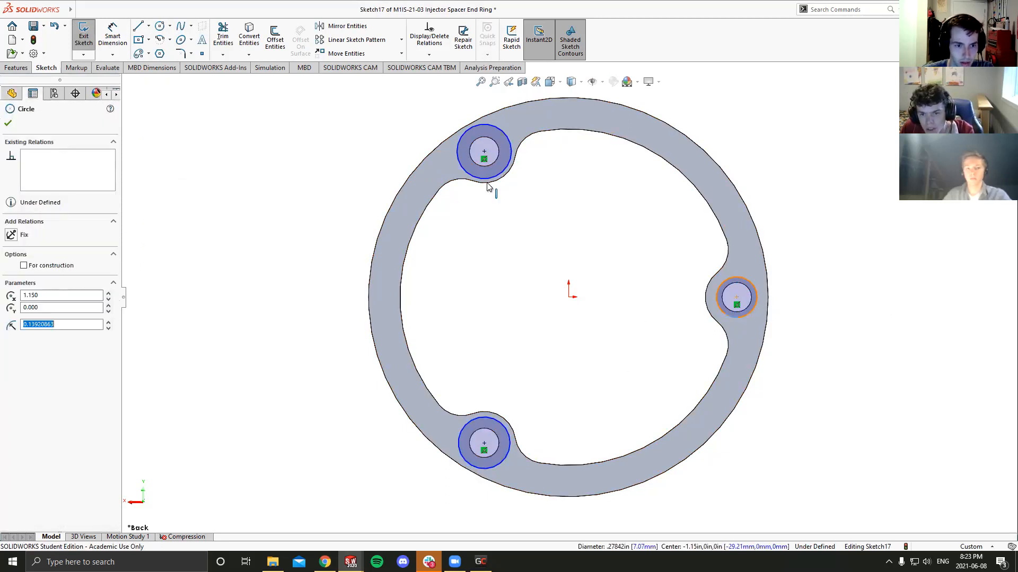
pyautogui.keyDown('ctrl'); pyautogui.click(491, 181); pyautogui.keyUp('ctrl')
pyautogui.keyDown('ctrl'); pyautogui.click(507, 454); pyautogui.keyUp('ctrl')
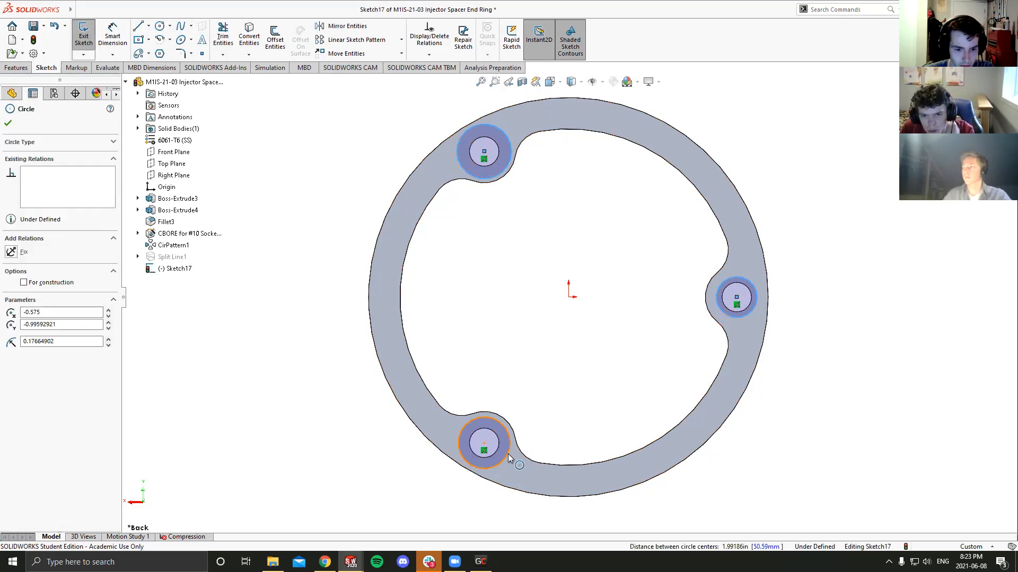
pyautogui.click(571, 407)
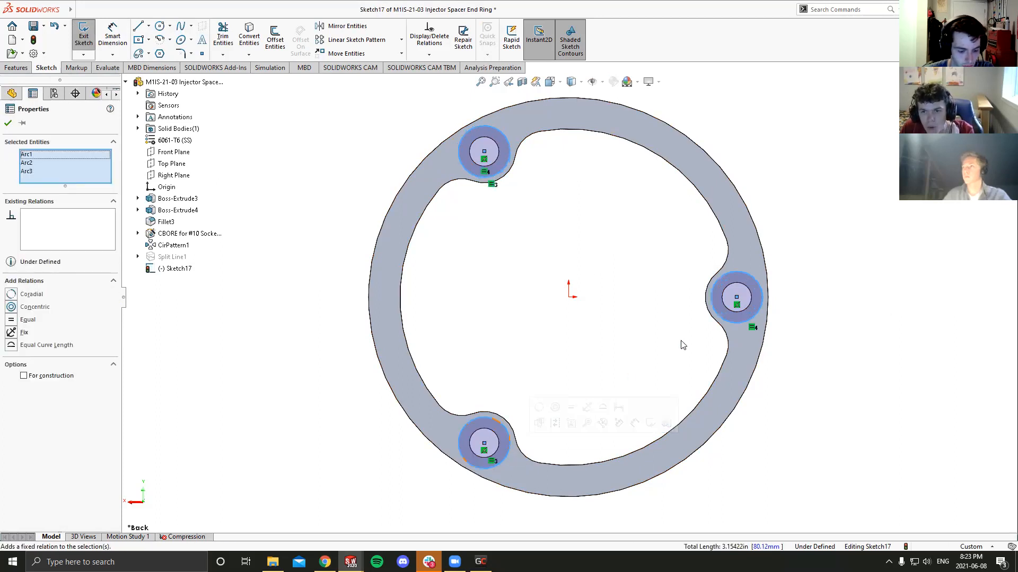
# - Dimension the bolt-hole circle nearest the ring's side lobe to a diameter of .375 in and exit the sketch
pyautogui.press('d')
pyautogui.click(707, 312)
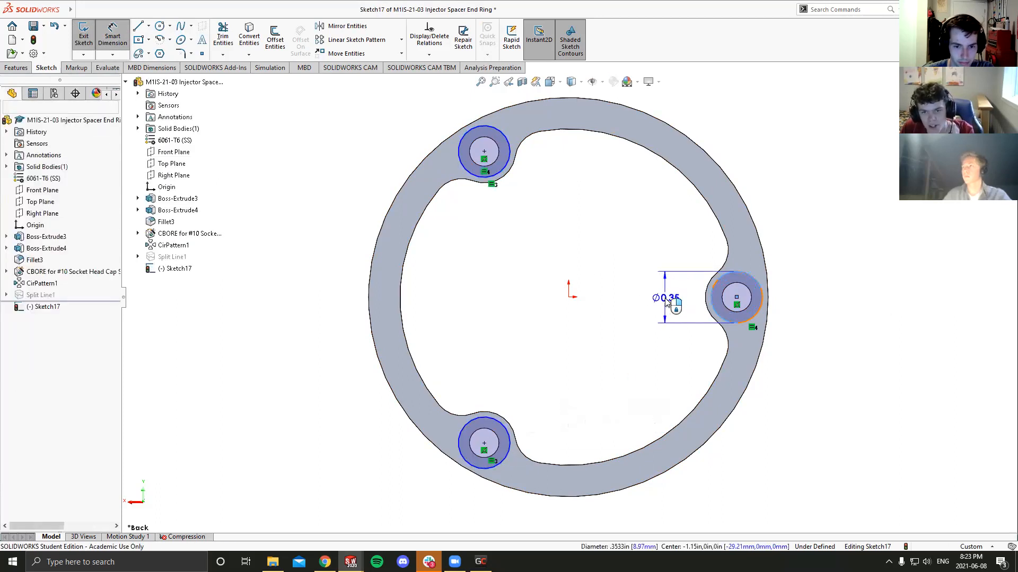
pyautogui.click(665, 297)
pyautogui.write('.')
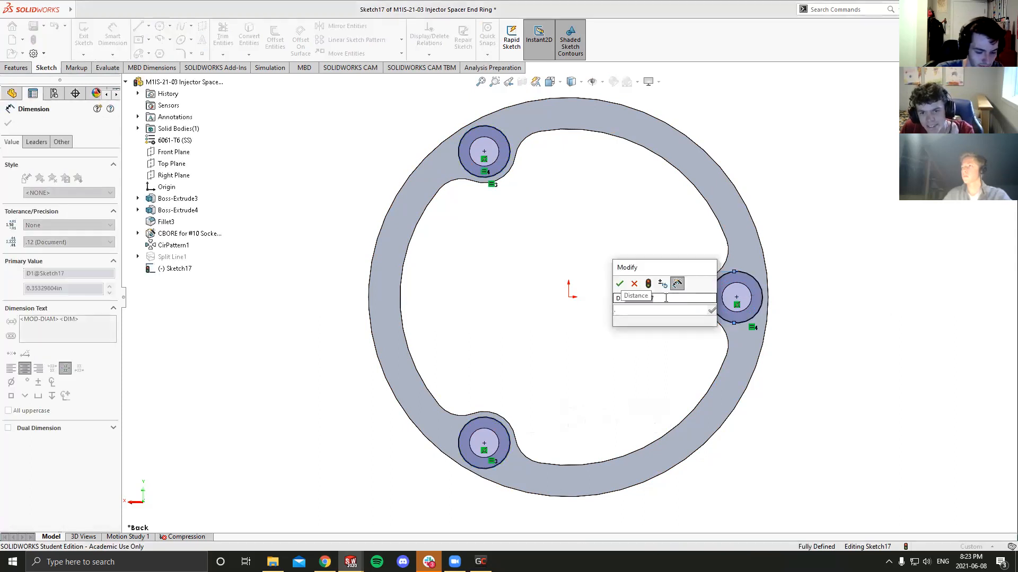
pyautogui.write('375')
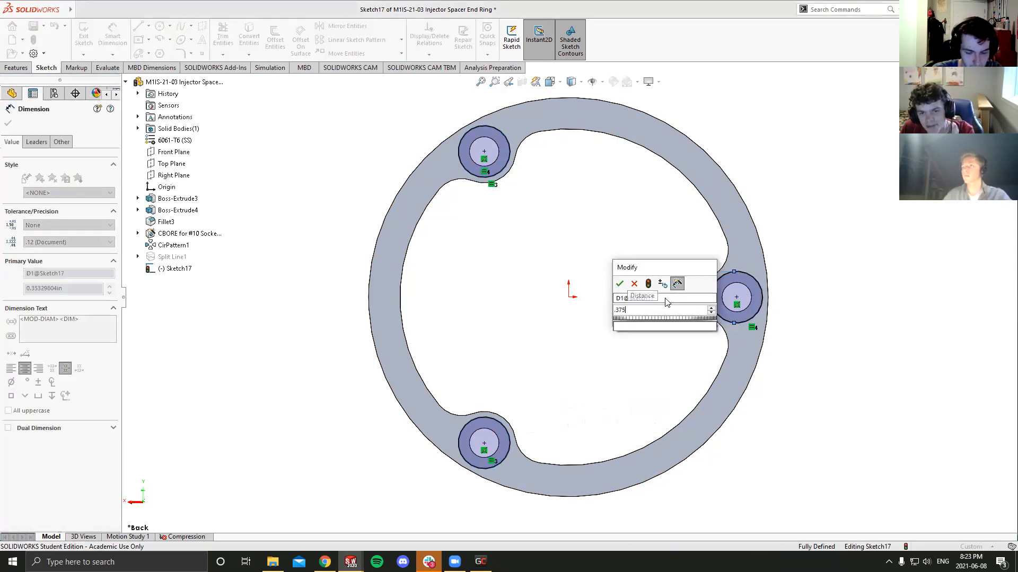
pyautogui.press('Return')
pyautogui.click(8, 125)
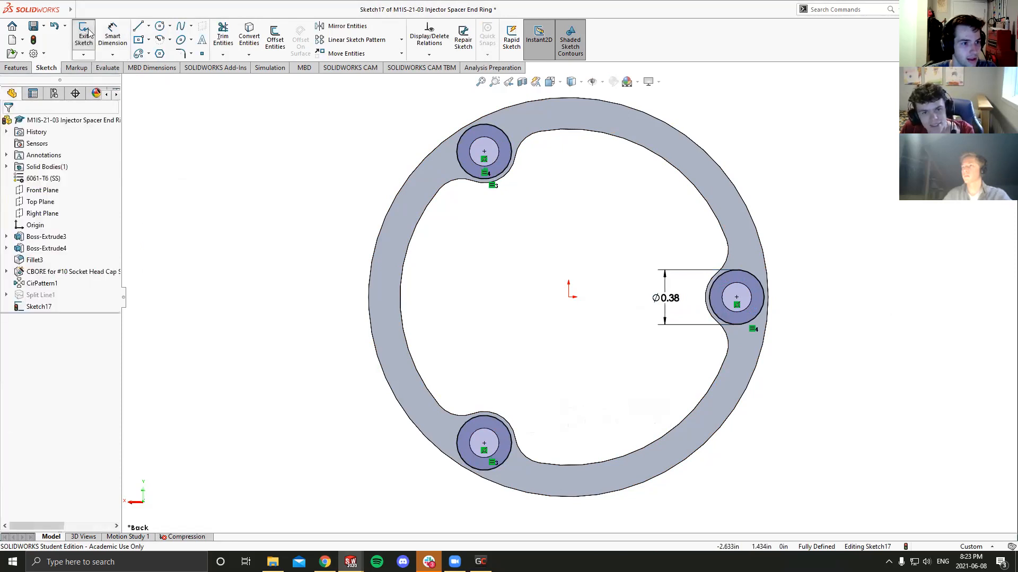
pyautogui.click(83, 33)
# - Create a projection Split Line that projects the three-circle sketch onto the ring's back face
pyautogui.moveTo(481, 234)
pyautogui.mouseDown(button='middle')
pyautogui.moveTo(479, 196)
pyautogui.moveTo(486, 221)
pyautogui.mouseUp(button='middle')
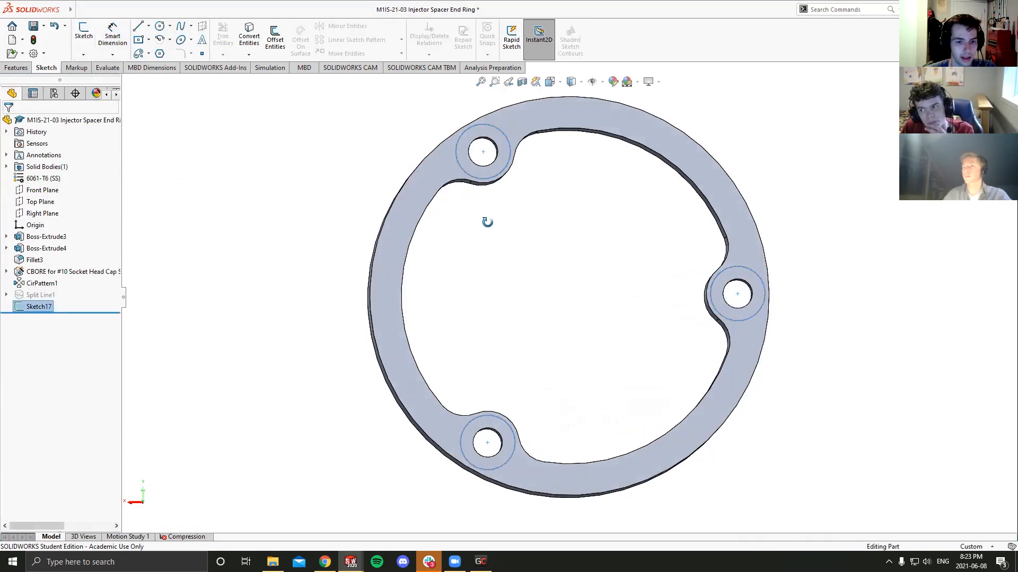
pyautogui.click(81, 9)
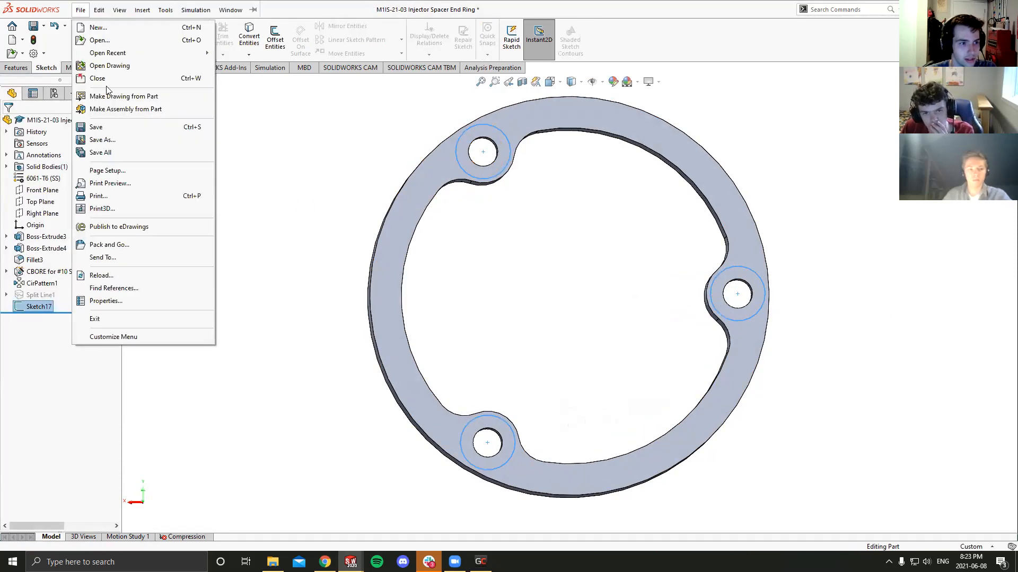
pyautogui.click(21, 68)
pyautogui.click(523, 37)
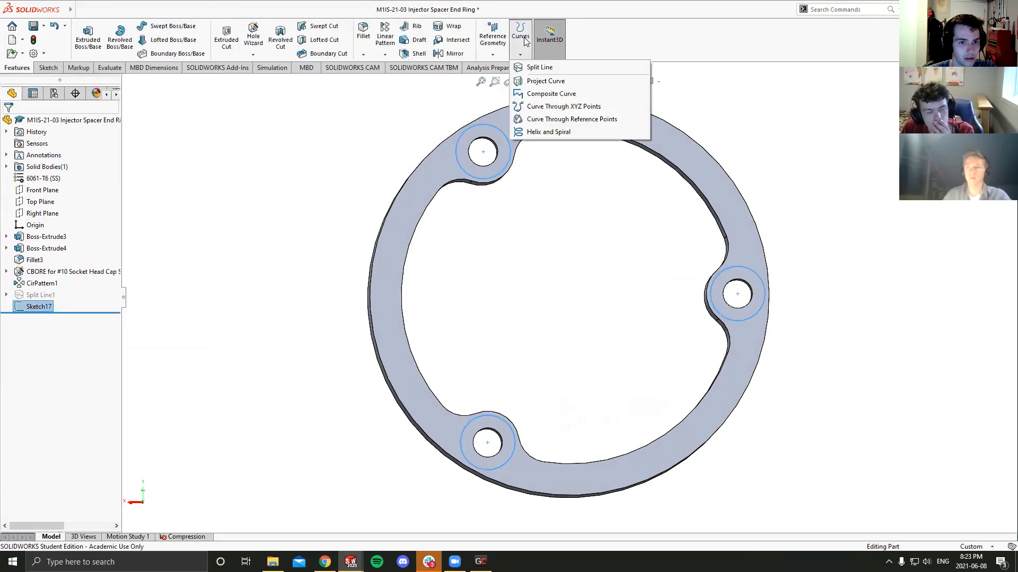
pyautogui.click(524, 41)
pyautogui.click(528, 55)
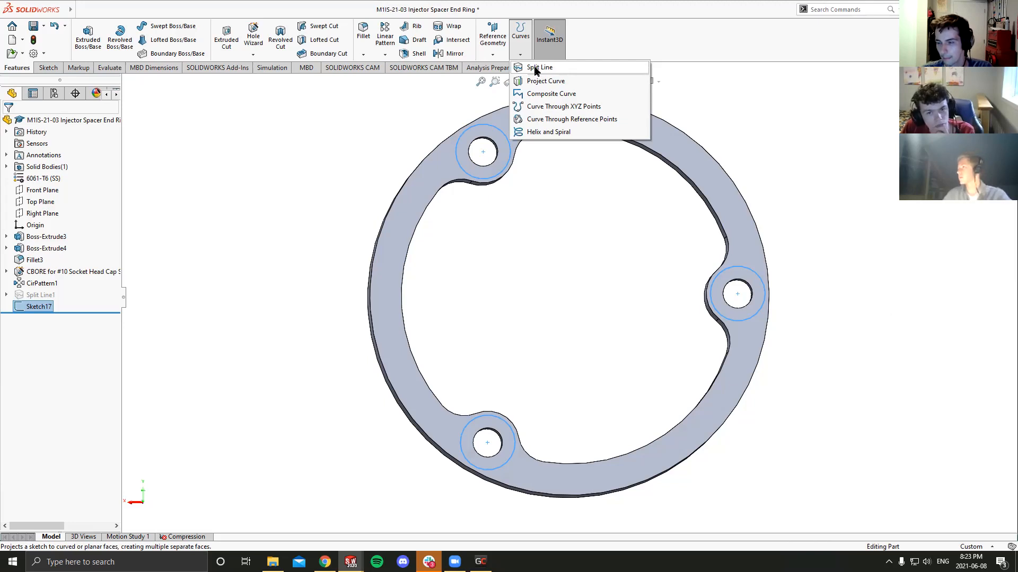
pyautogui.click(535, 68)
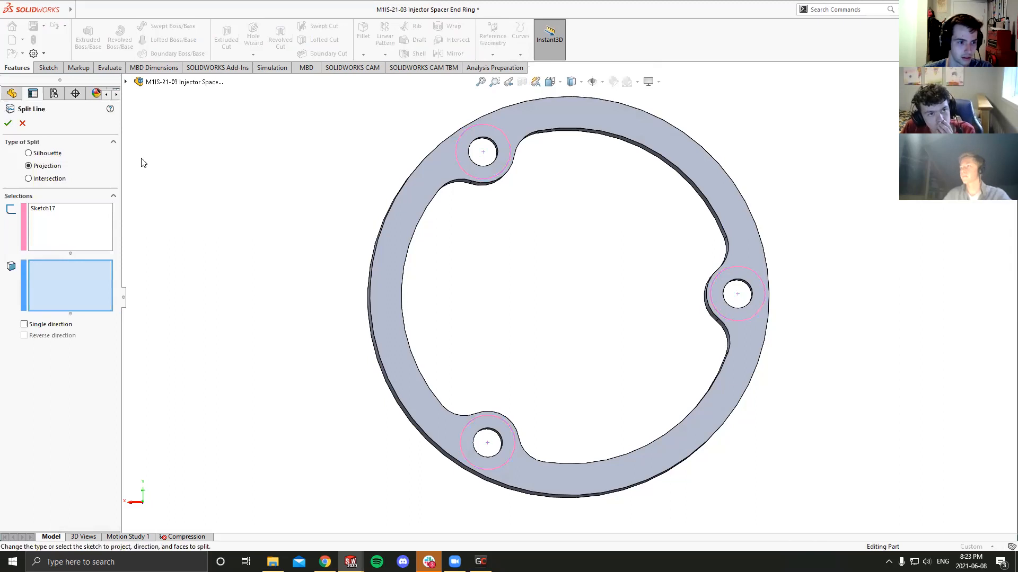
pyautogui.moveTo(311, 205); pyautogui.dragTo(324, 180, button='middle')
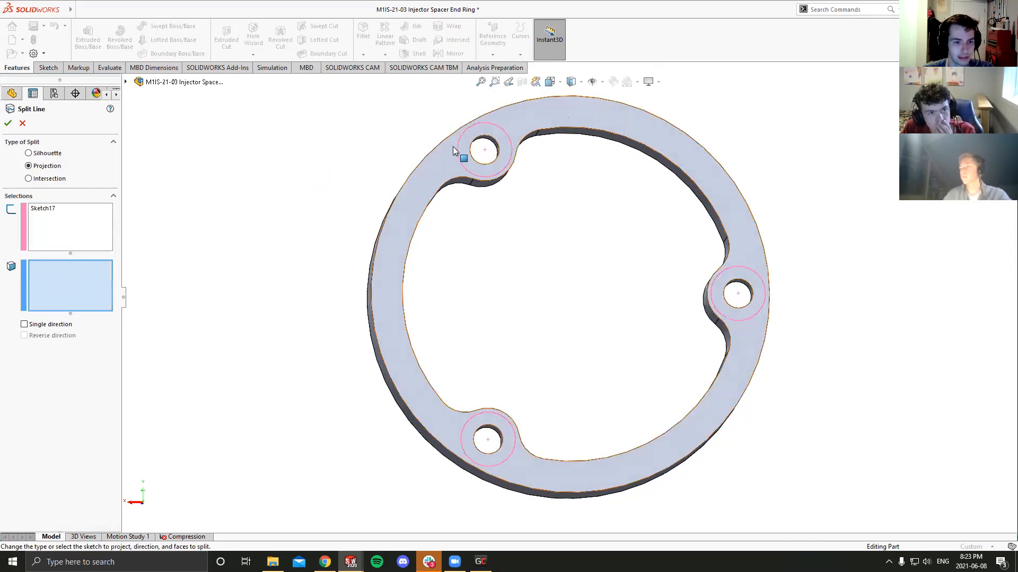
pyautogui.click(426, 194)
pyautogui.moveTo(368, 189); pyautogui.dragTo(374, 202, button='middle')
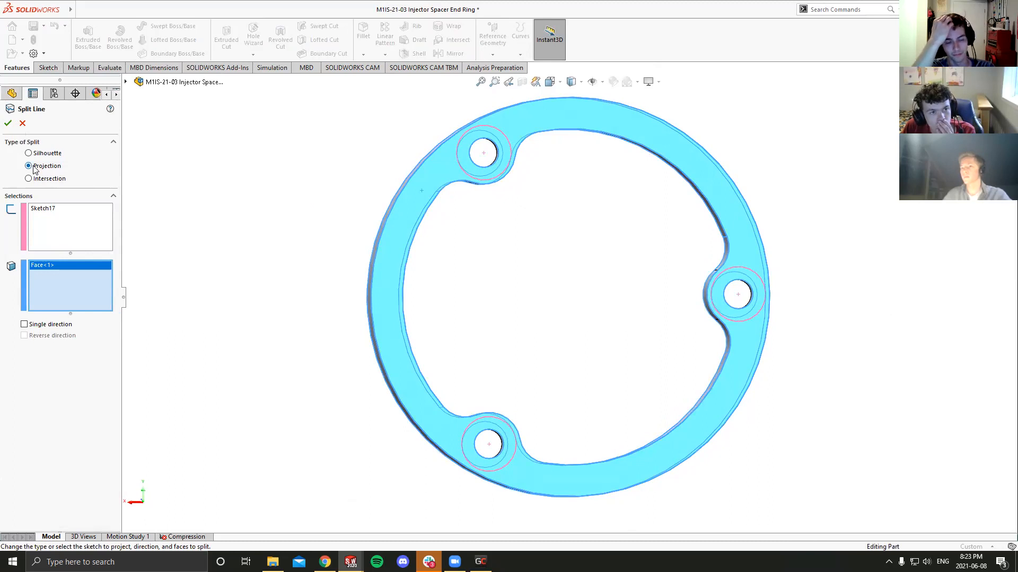
pyautogui.click(8, 123)
# - Inspect the split faces around the bolt holes in the model and study, and compare Split Line1 with Split Line2
pyautogui.moveTo(249, 238); pyautogui.dragTo(541, 166, button='middle')
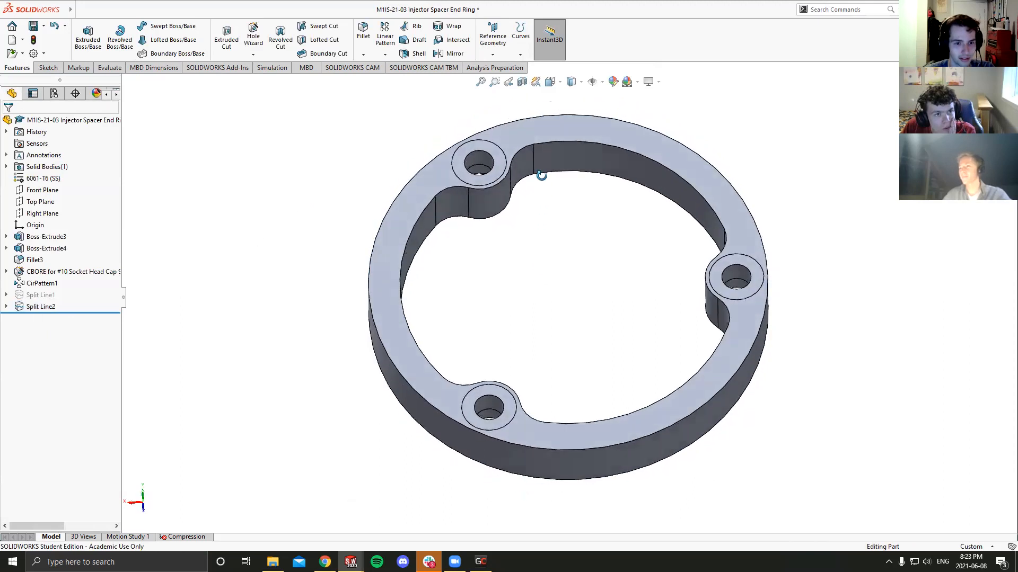
pyautogui.scroll(-5, 500, 200)
pyautogui.moveTo(499, 235); pyautogui.dragTo(499, 319, button='middle')
pyautogui.scroll(8, 502, 317)
pyautogui.click(549, 81)
pyautogui.click(431, 398)
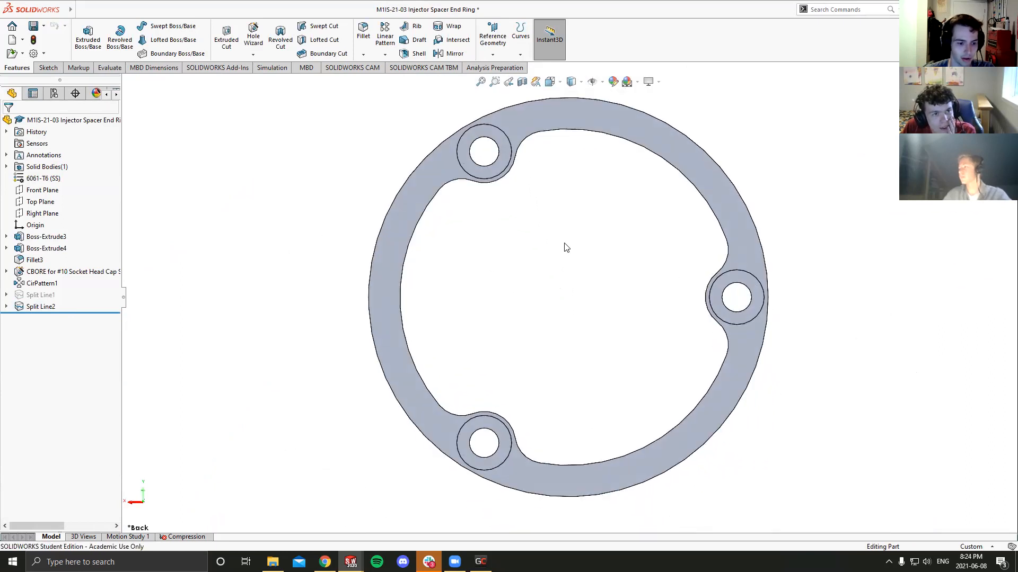
pyautogui.click(186, 536)
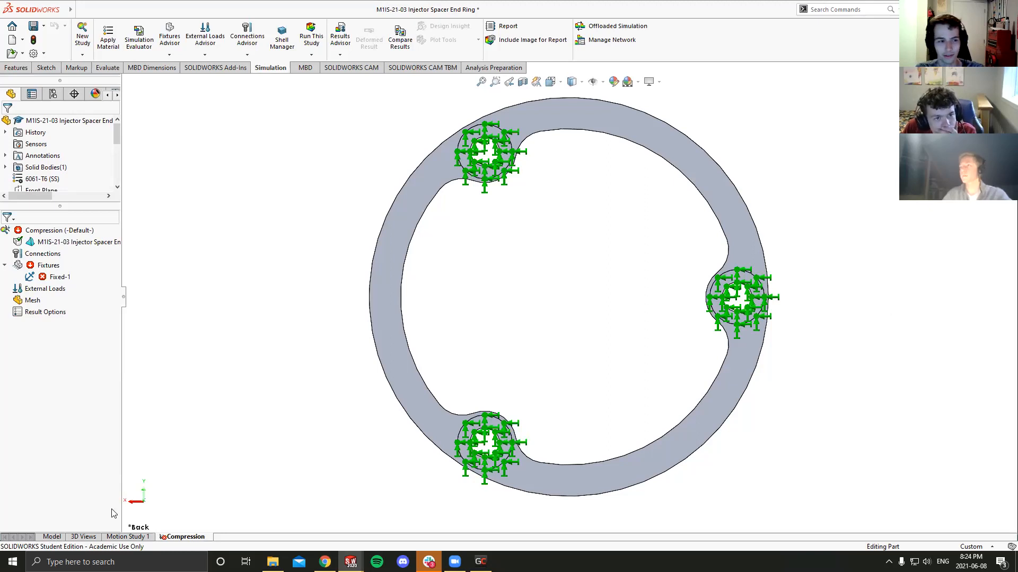
pyautogui.click(57, 538)
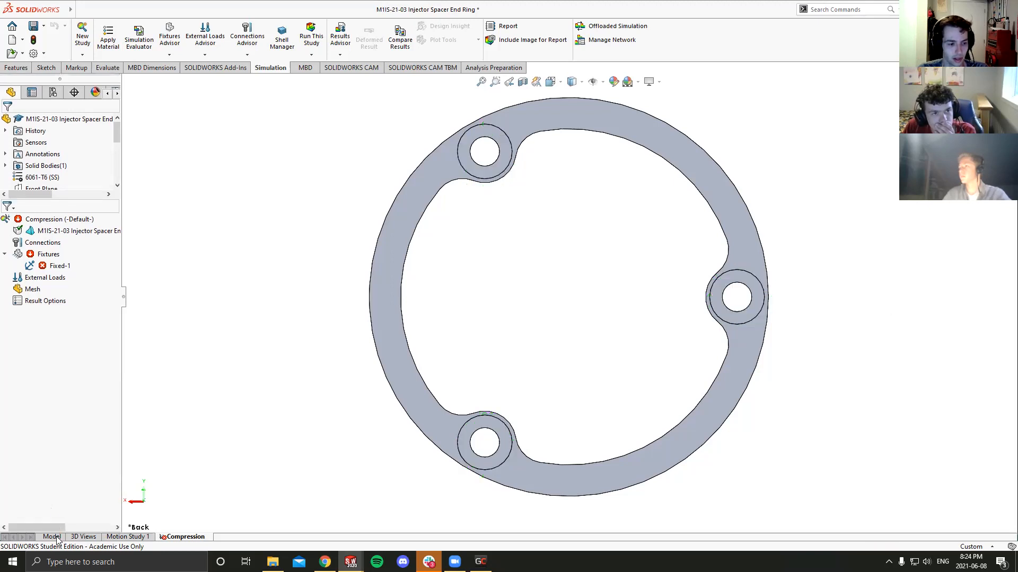
pyautogui.click(48, 296)
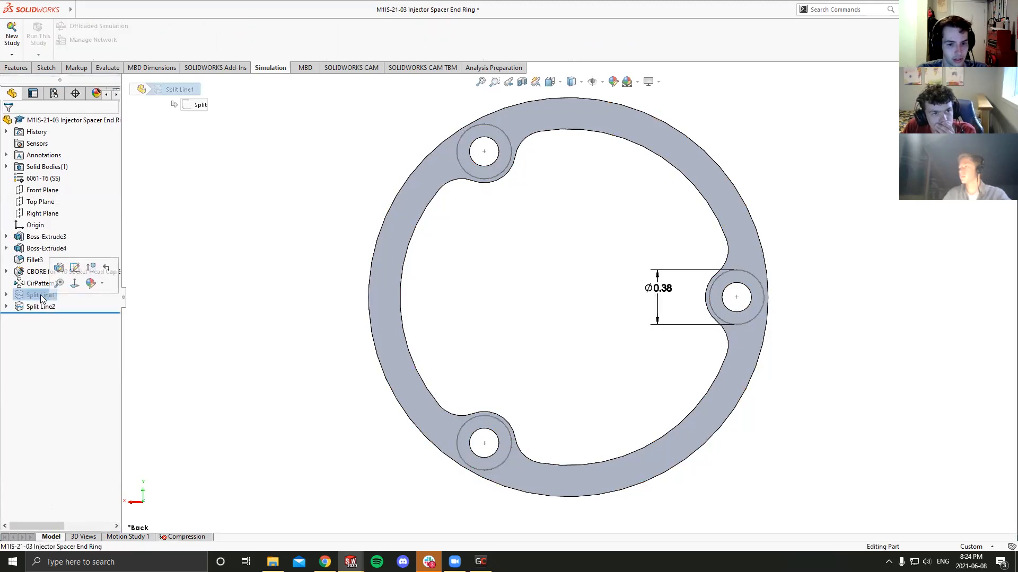
pyautogui.click(42, 307)
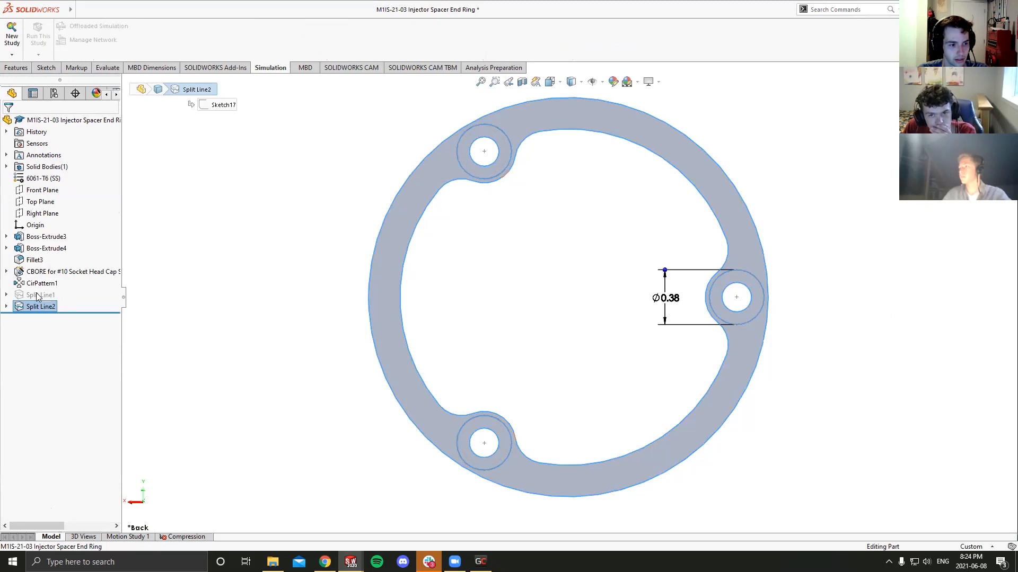
# - Open the Fixed-1 fixture of the Compression study for editing, accepting the removal of its invalid geometry entities
pyautogui.click(185, 537)
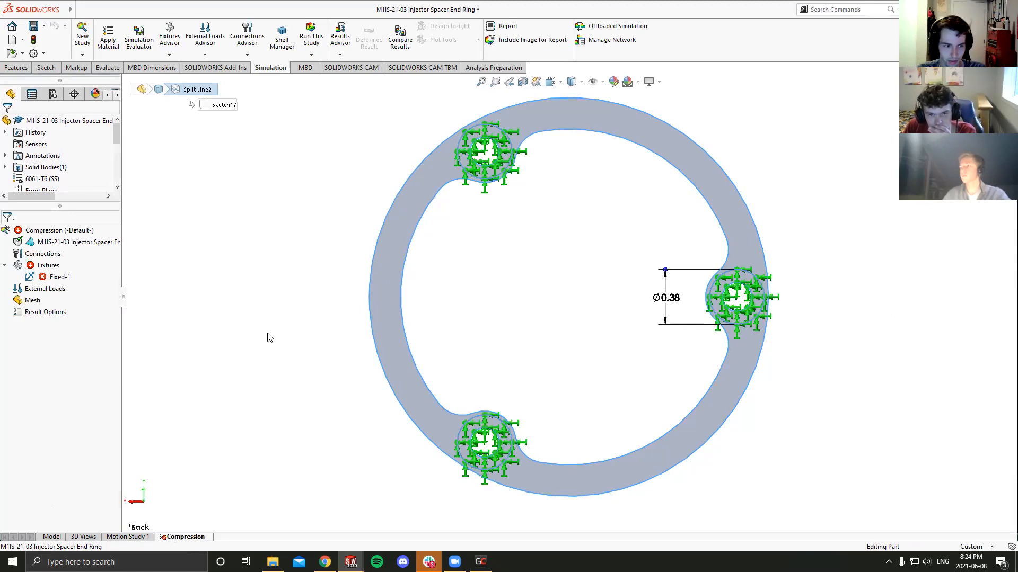
pyautogui.click(51, 278)
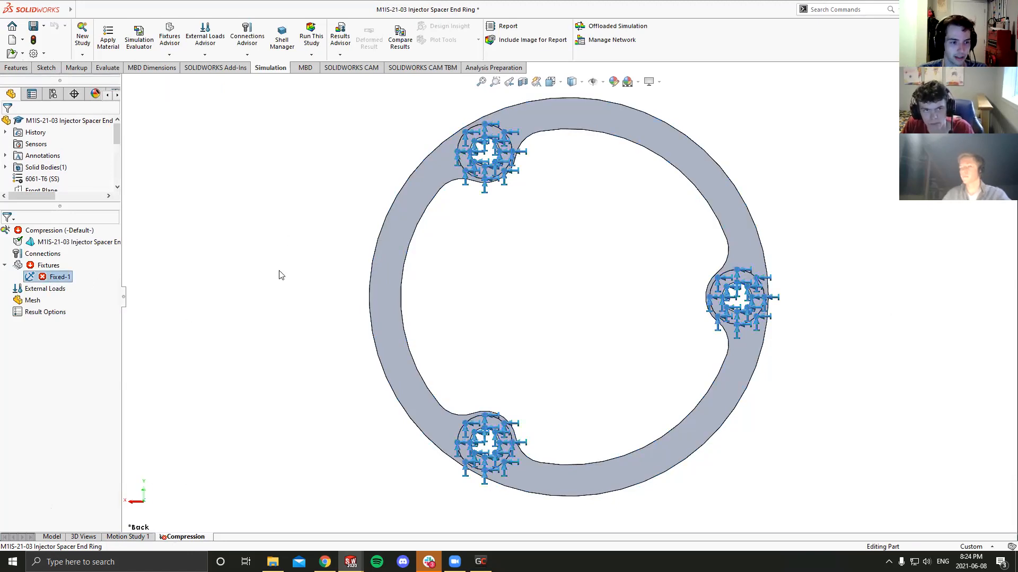
pyautogui.rightClick(51, 282)
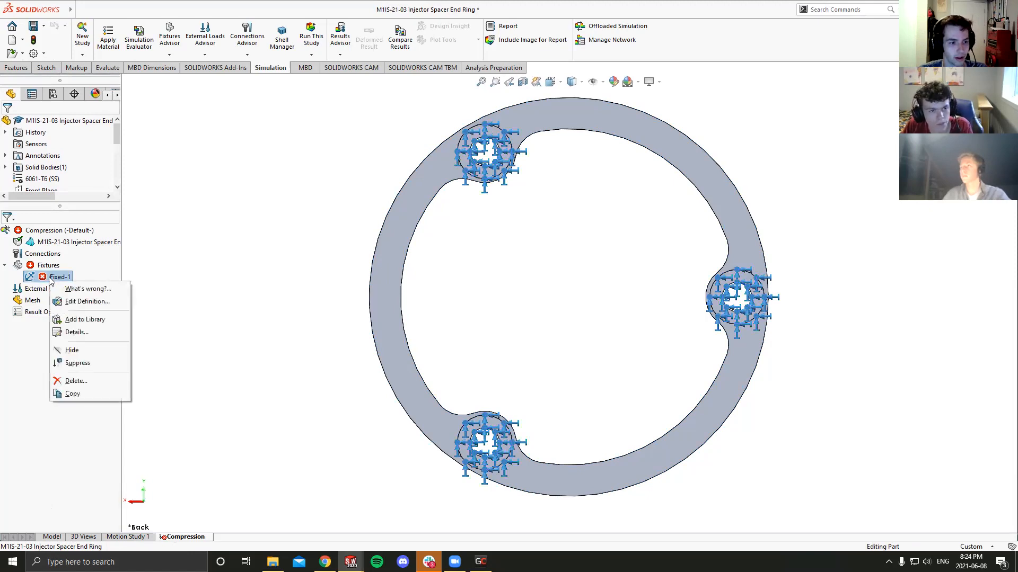
pyautogui.click(222, 295)
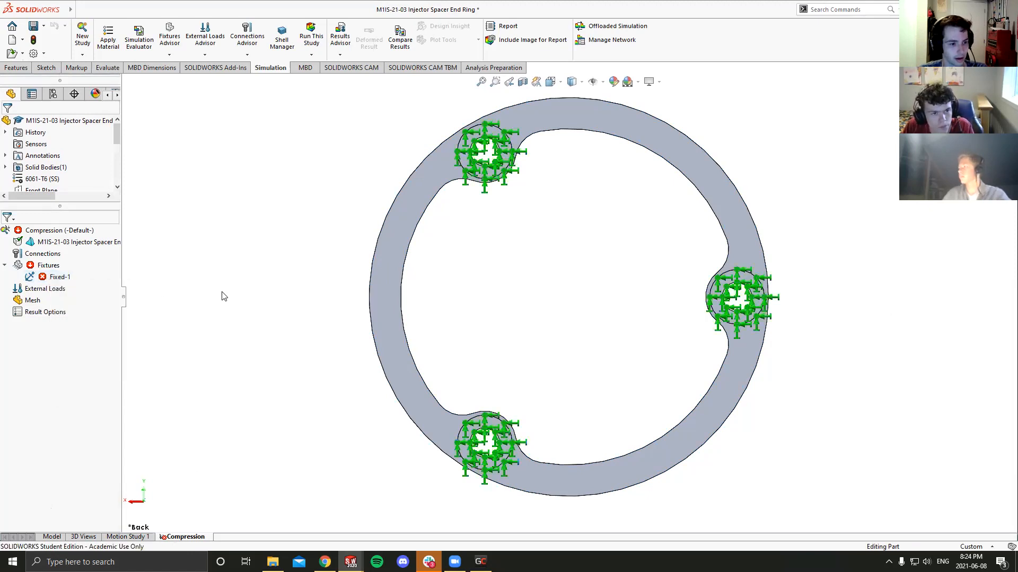
pyautogui.rightClick(63, 277)
pyautogui.click(85, 295)
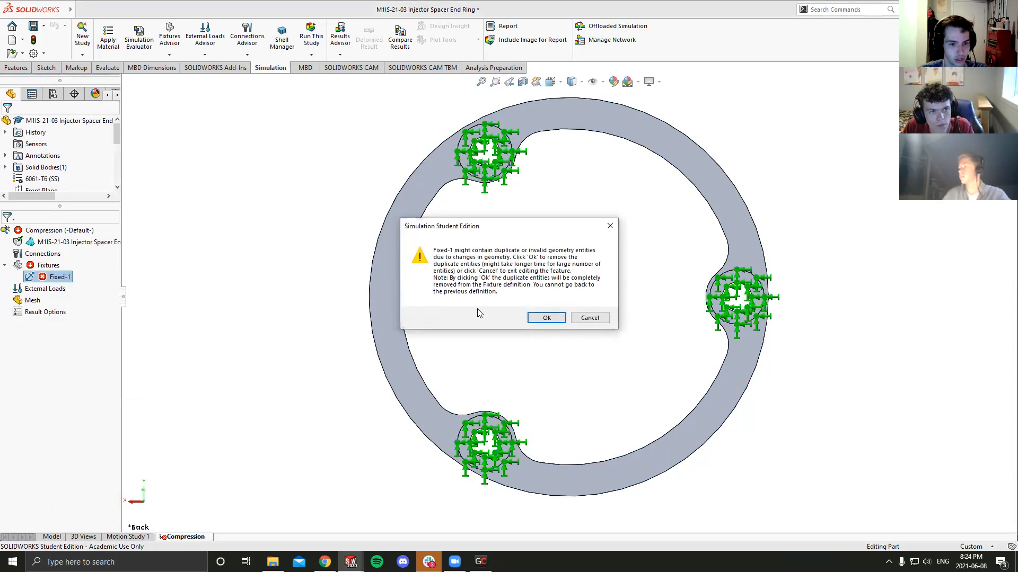
pyautogui.click(544, 318)
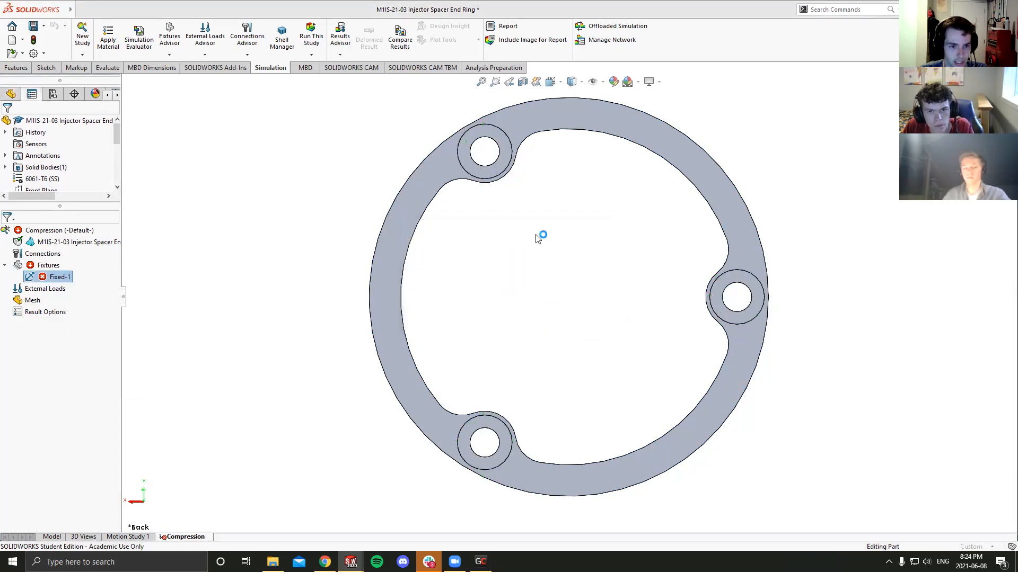
pyautogui.click(28, 142)
pyautogui.click(10, 143)
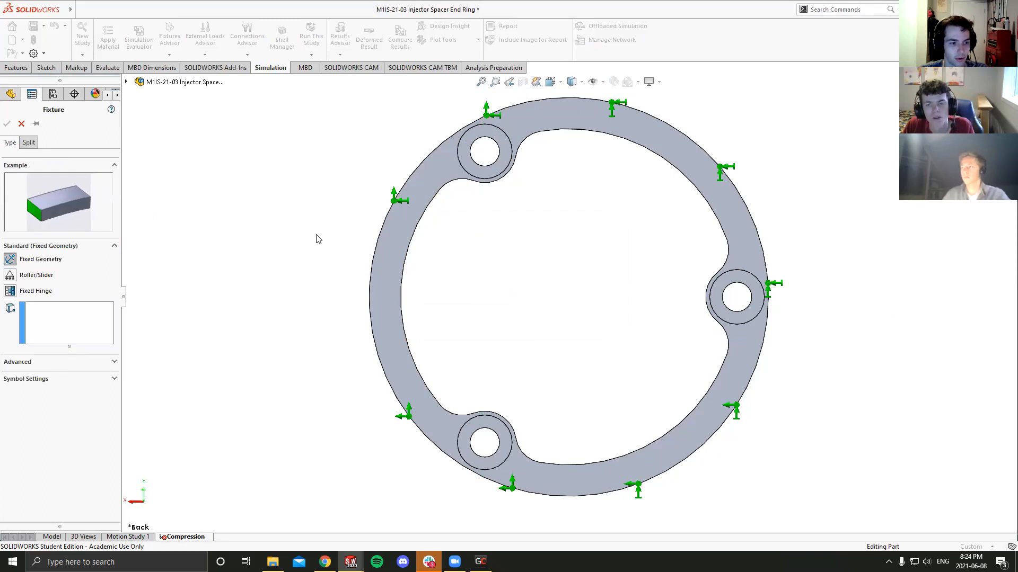
# - Assign the three annular split faces around the bolt holes to the Fixed Geometry fixture and accept it
pyautogui.click(41, 324)
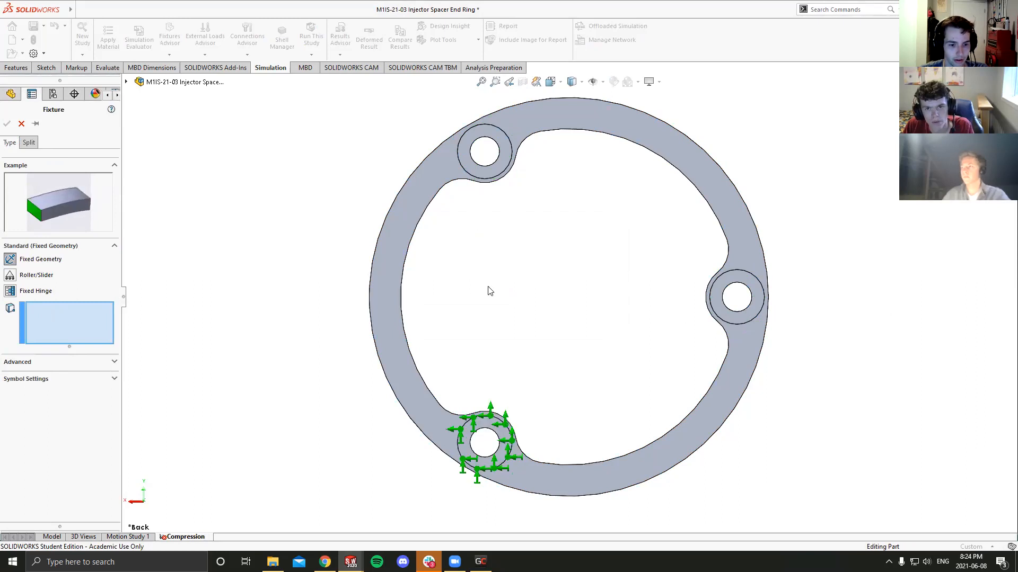
pyautogui.scroll(-2, 502, 147)
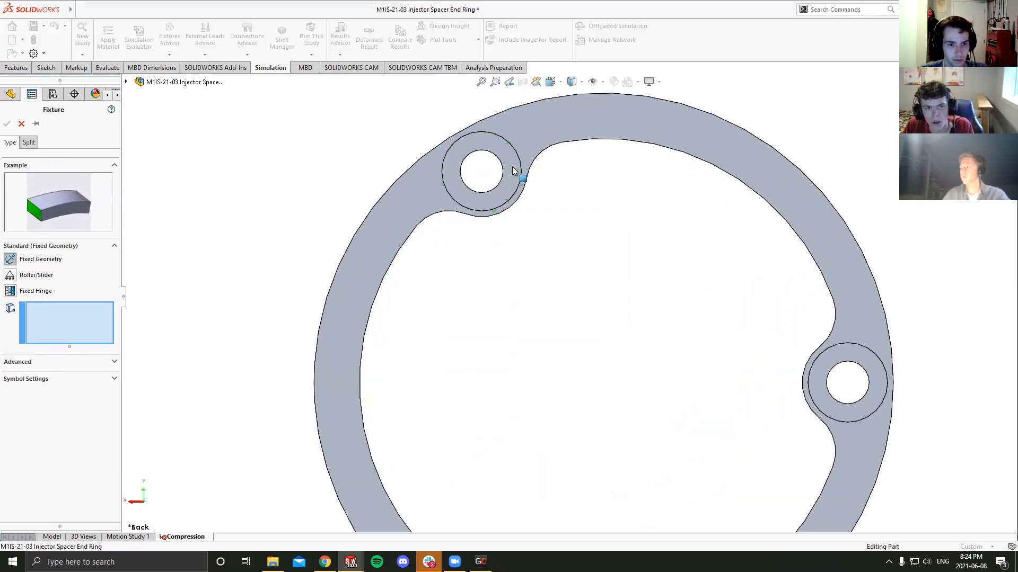
pyautogui.click(517, 170)
pyautogui.click(878, 395)
pyautogui.scroll(3, 577, 297)
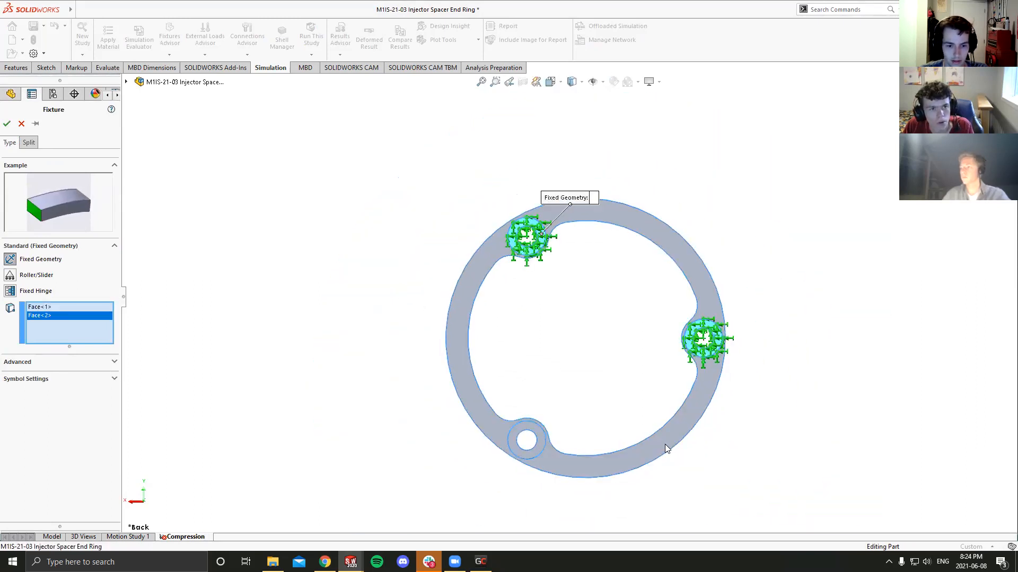
pyautogui.scroll(-2, 520, 436)
pyautogui.click(521, 445)
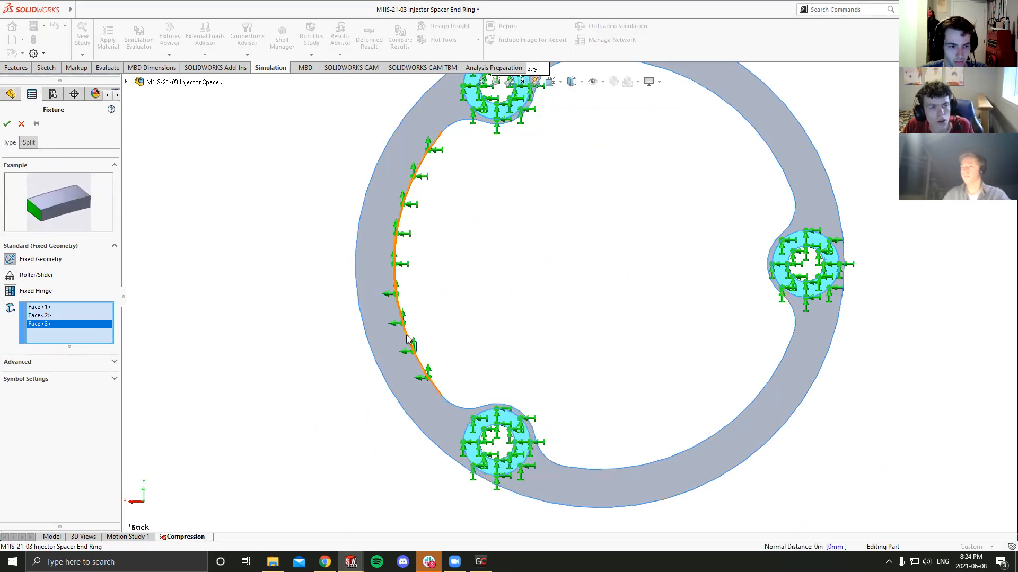
pyautogui.scroll(3, 607, 202)
pyautogui.press('Return')
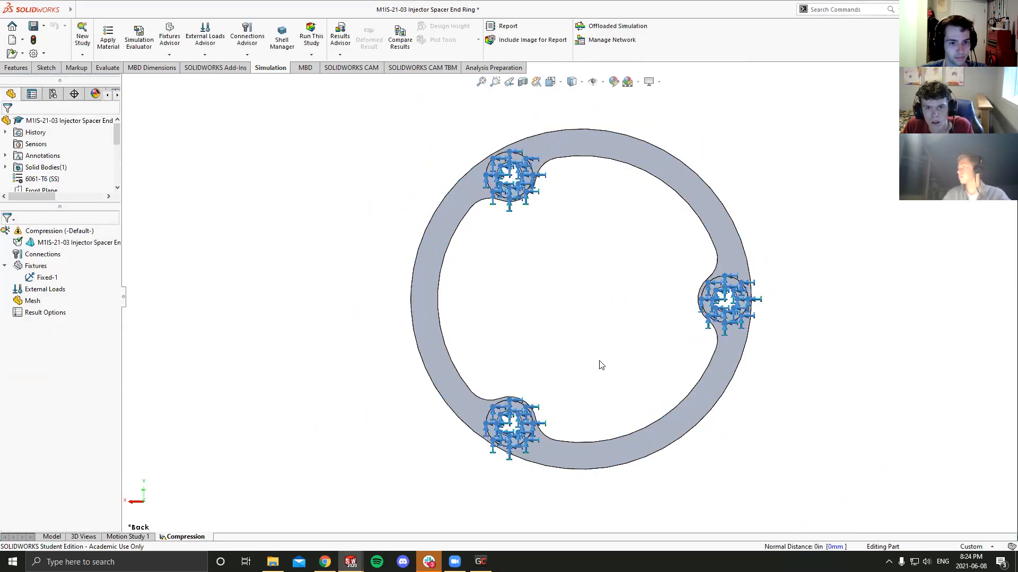
pyautogui.scroll(-1, 616, 305)
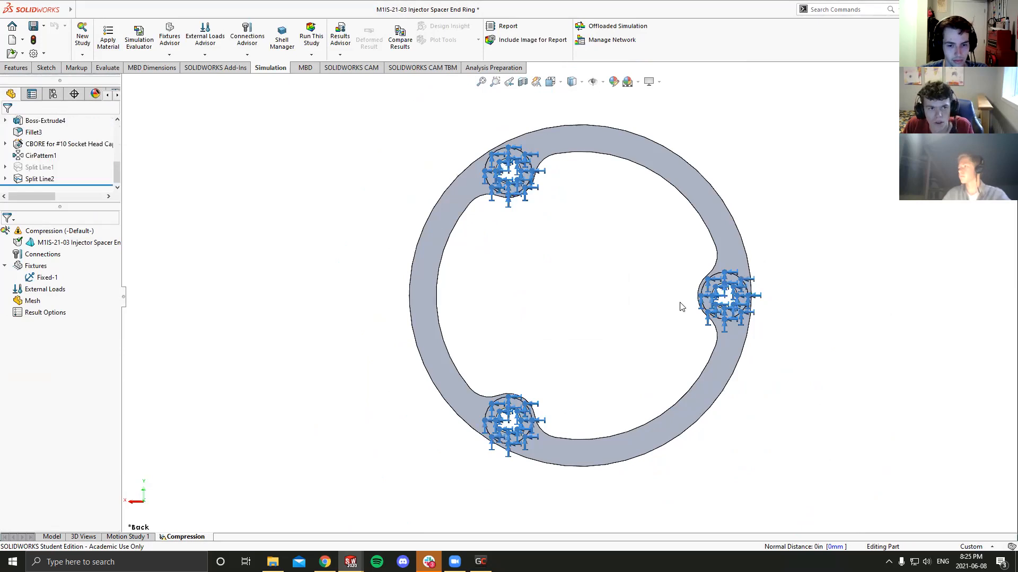
pyautogui.scroll(-1, 656, 306)
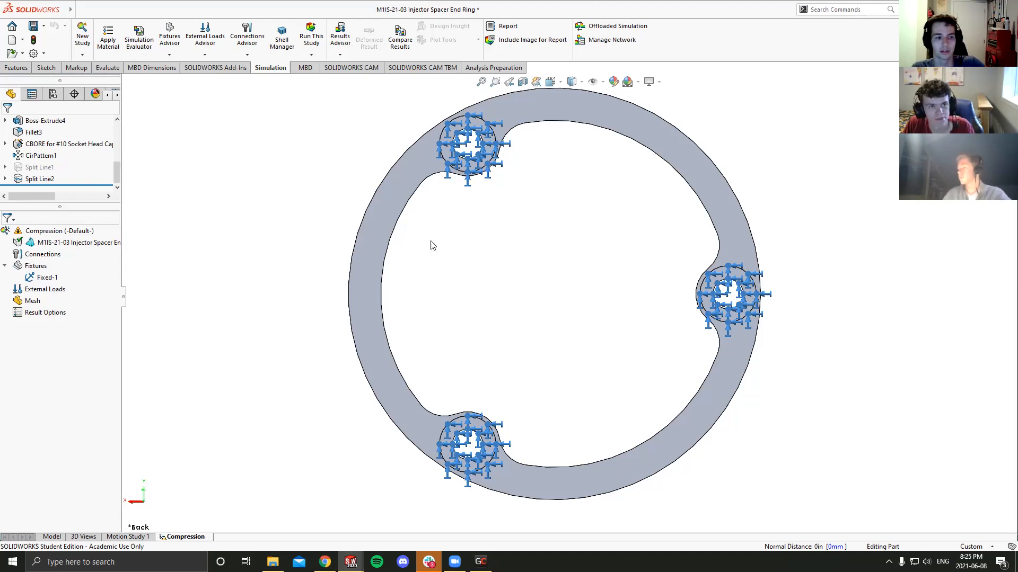
pyautogui.scroll(4, 462, 248)
pyautogui.moveTo(520, 259); pyautogui.dragTo(411, 272, button='middle')
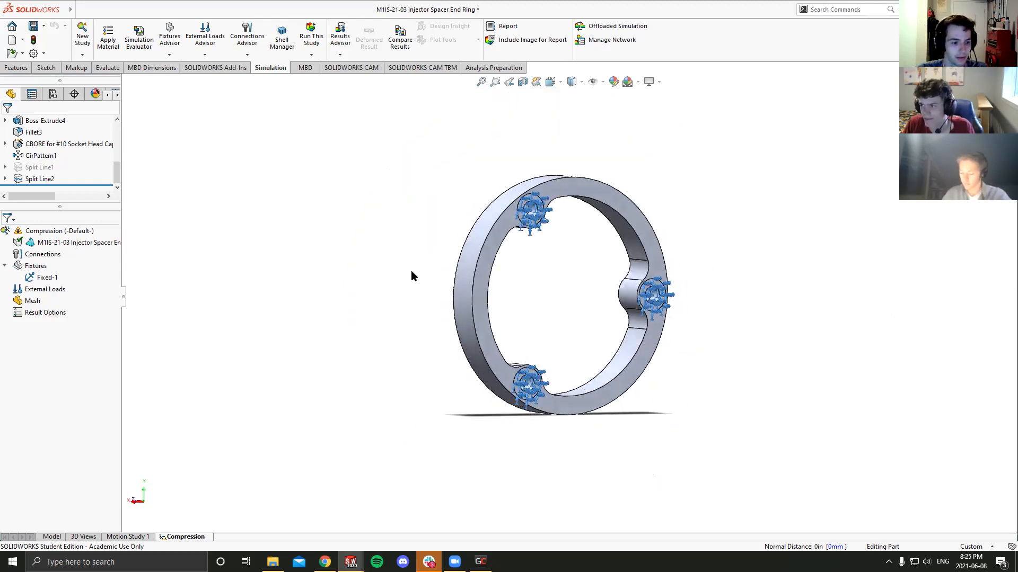
# - Switch to the part model and examine the sketch under the suppressed Split Line1 feature
pyautogui.click(46, 537)
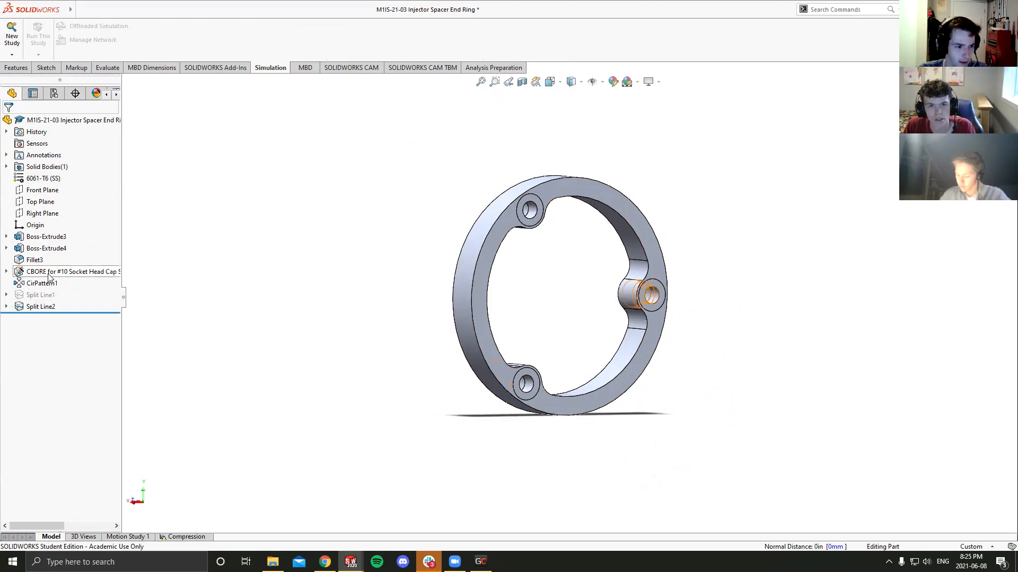
pyautogui.click(9, 296)
pyautogui.click(7, 295)
pyautogui.click(32, 307)
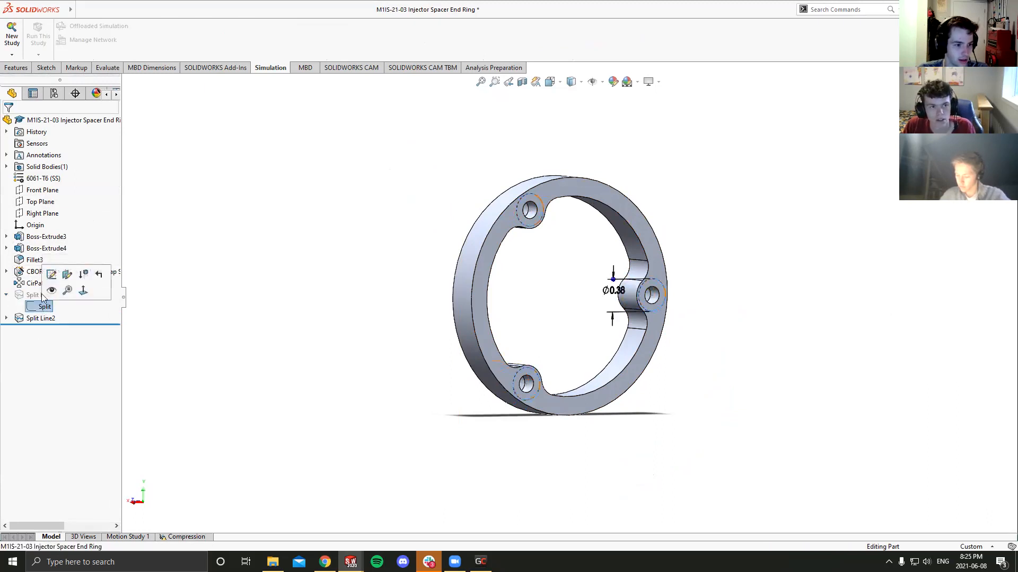
pyautogui.click(7, 295)
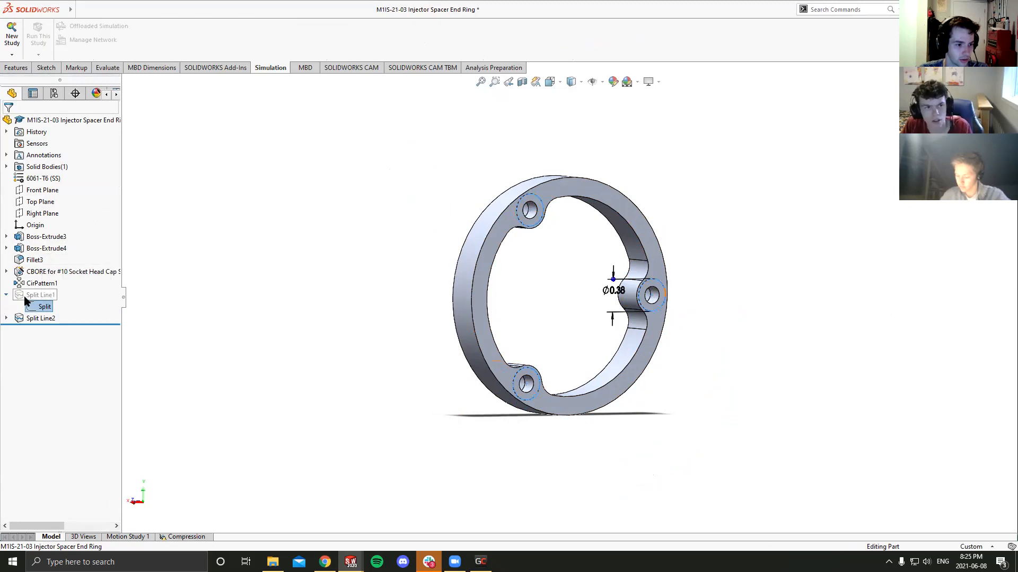
pyautogui.click(42, 295)
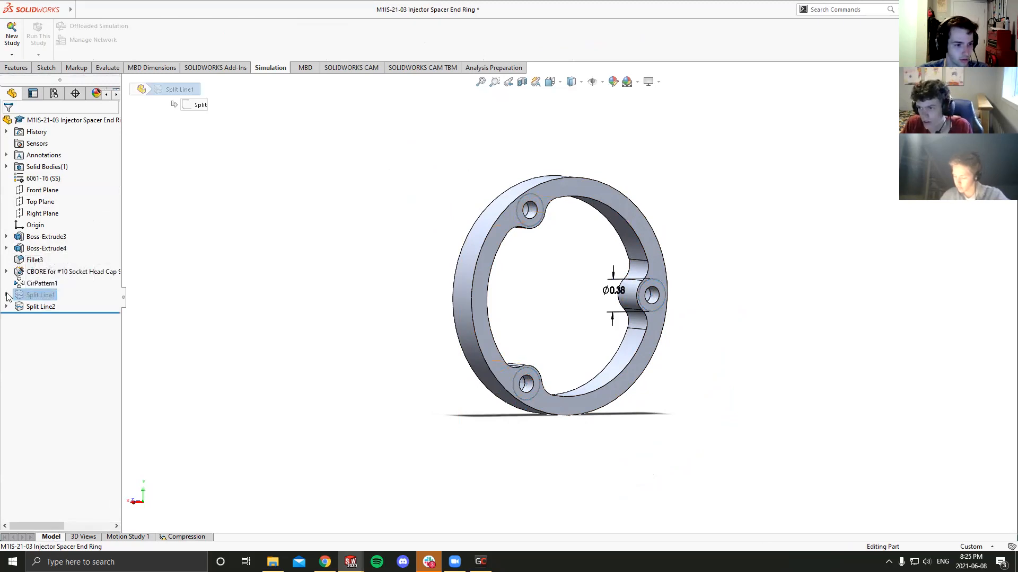
pyautogui.click(7, 295)
pyautogui.click(34, 307)
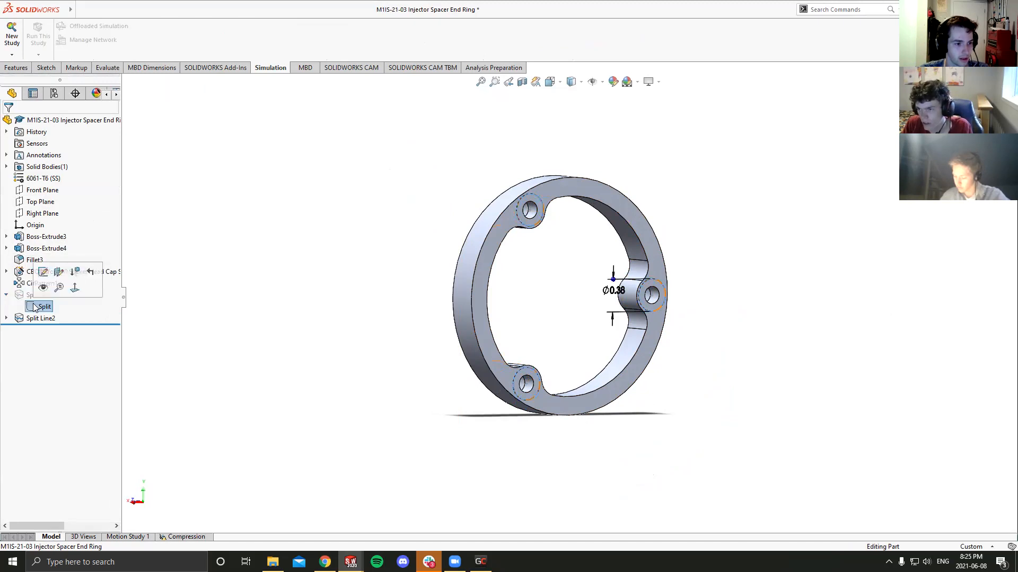
# - Check which plane the sketch of Split Line1 lies on by opening its sketch plane definition, and cancel without changes
pyautogui.rightClick(35, 309)
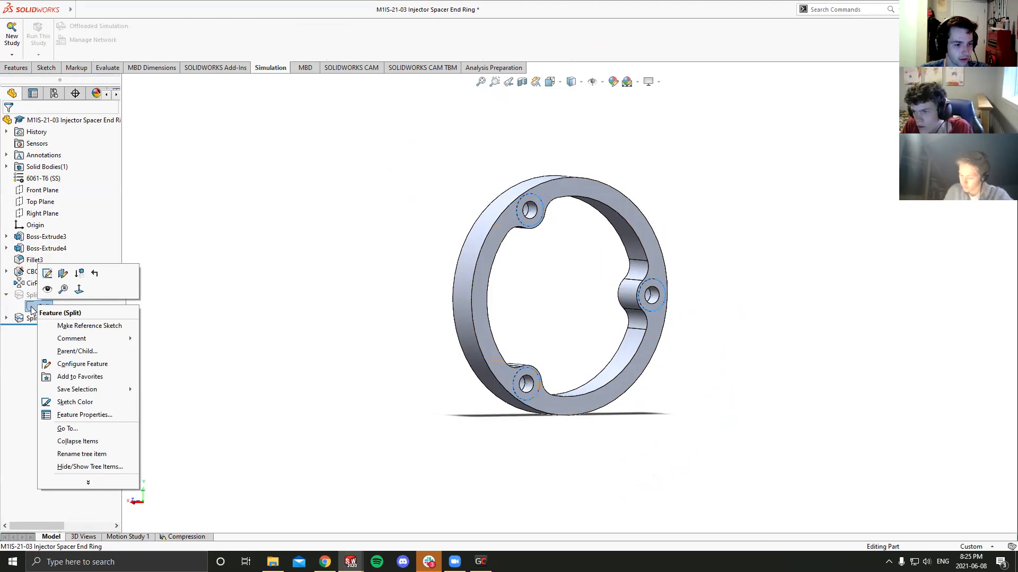
pyautogui.click(62, 274)
pyautogui.moveTo(403, 235); pyautogui.dragTo(434, 193, button='middle')
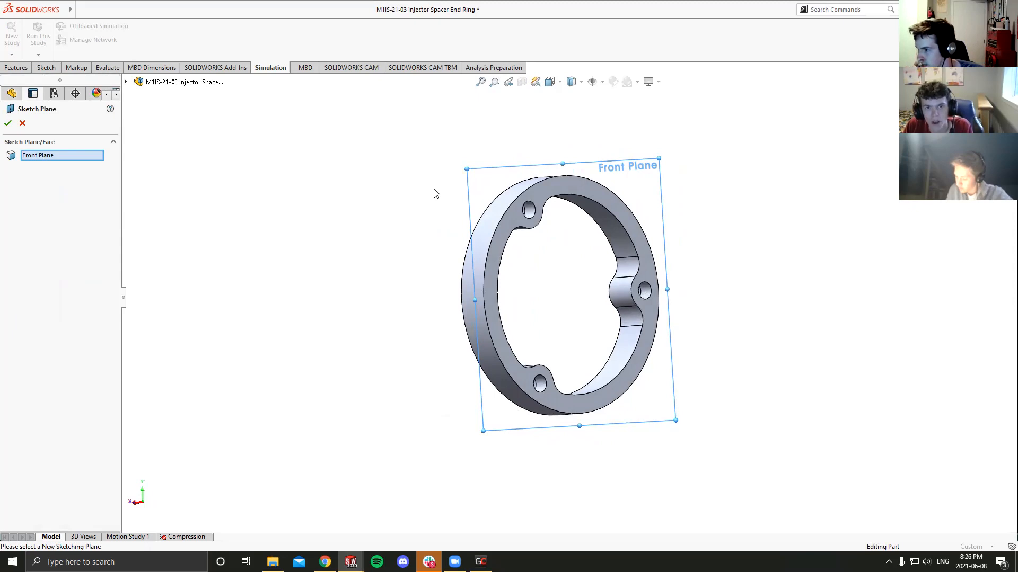
pyautogui.click(23, 124)
pyautogui.moveTo(400, 258); pyautogui.dragTo(335, 268, button='middle')
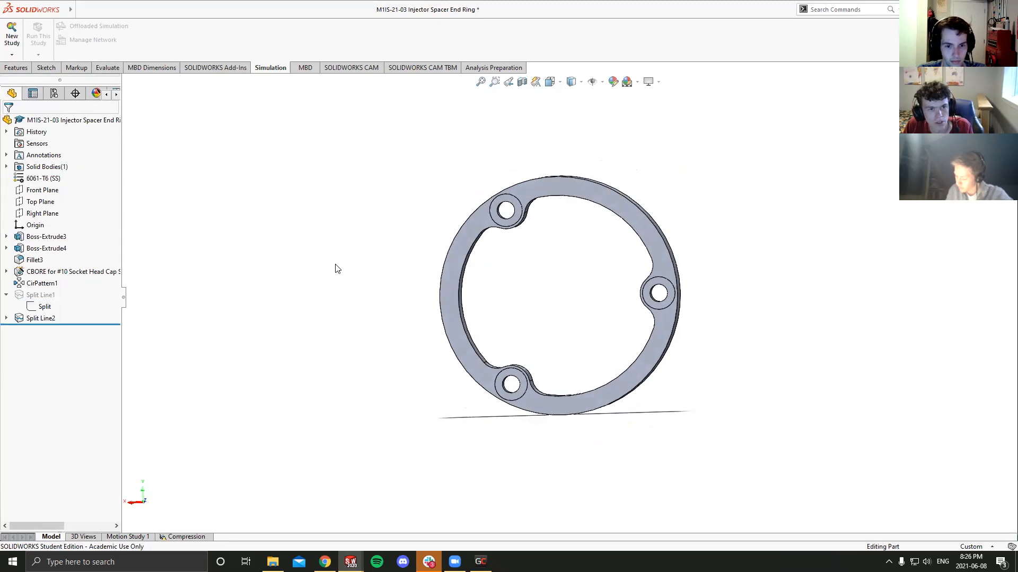
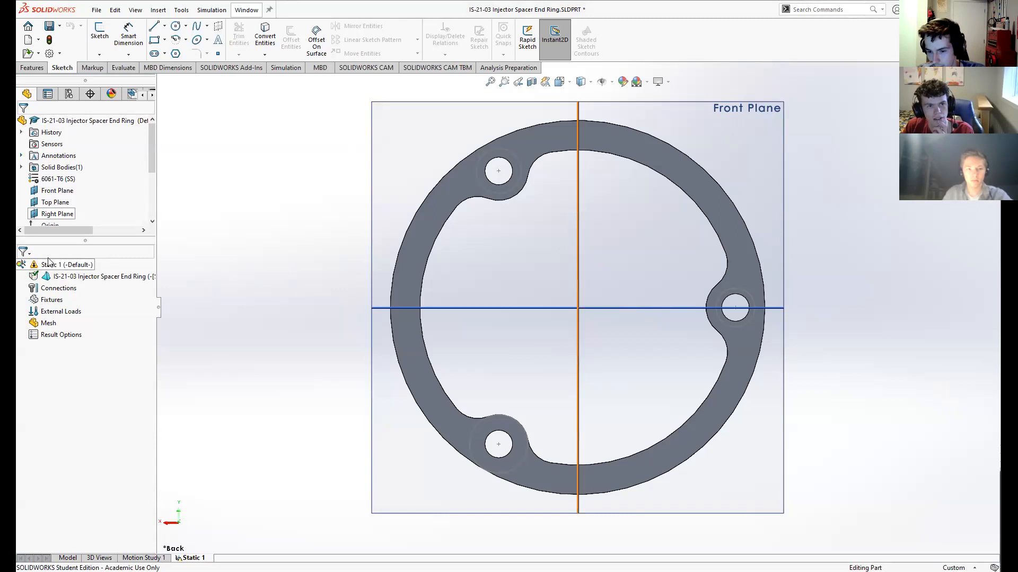
# - Switch to the part model and examine Sketch5 under the Split Line1 feature on the ring
pyautogui.click(68, 558)
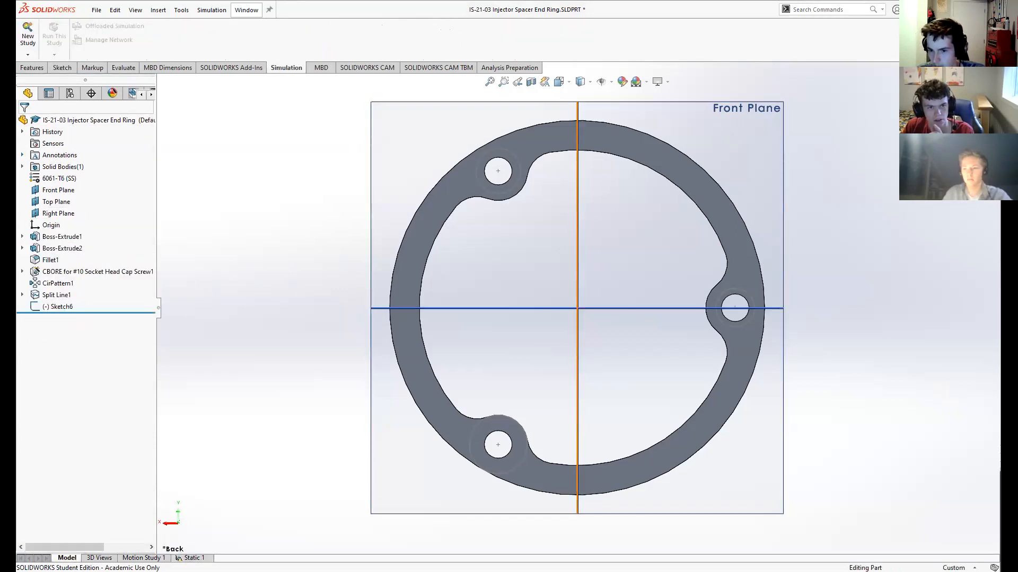
pyautogui.moveTo(37, 548); pyautogui.dragTo(41, 548)
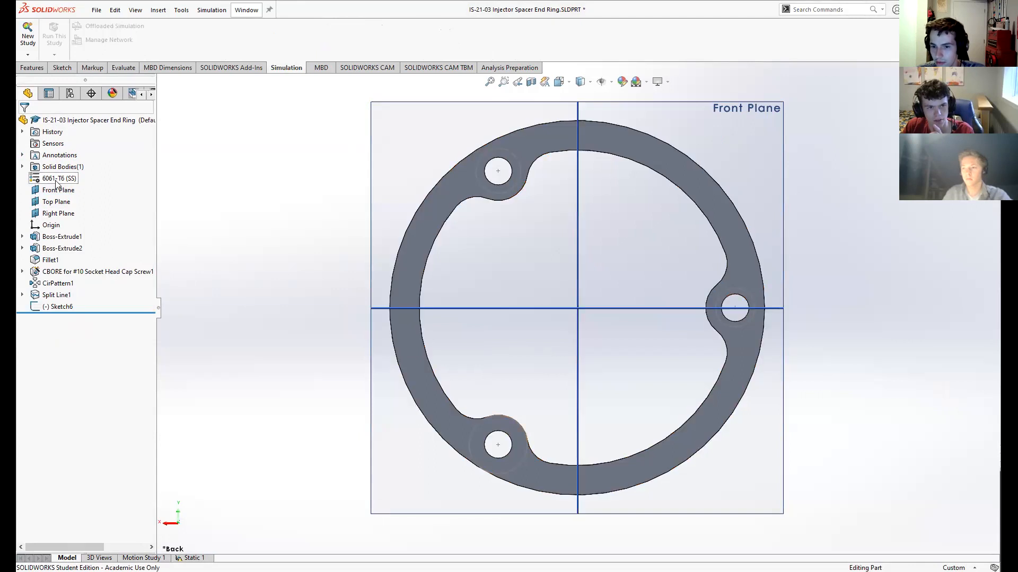
pyautogui.hscroll(-1, 67, 224)
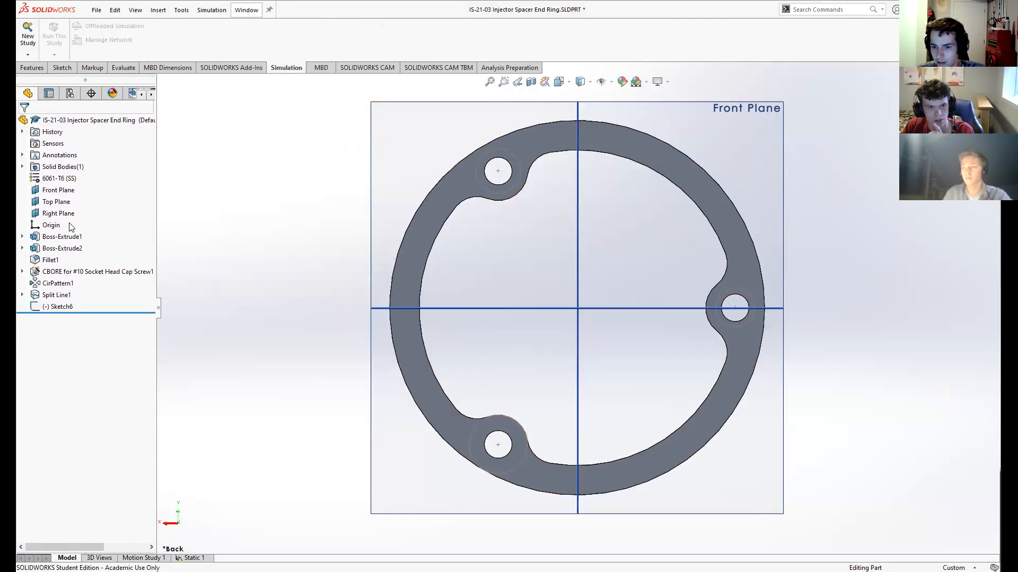
pyautogui.click(22, 296)
pyautogui.click(64, 307)
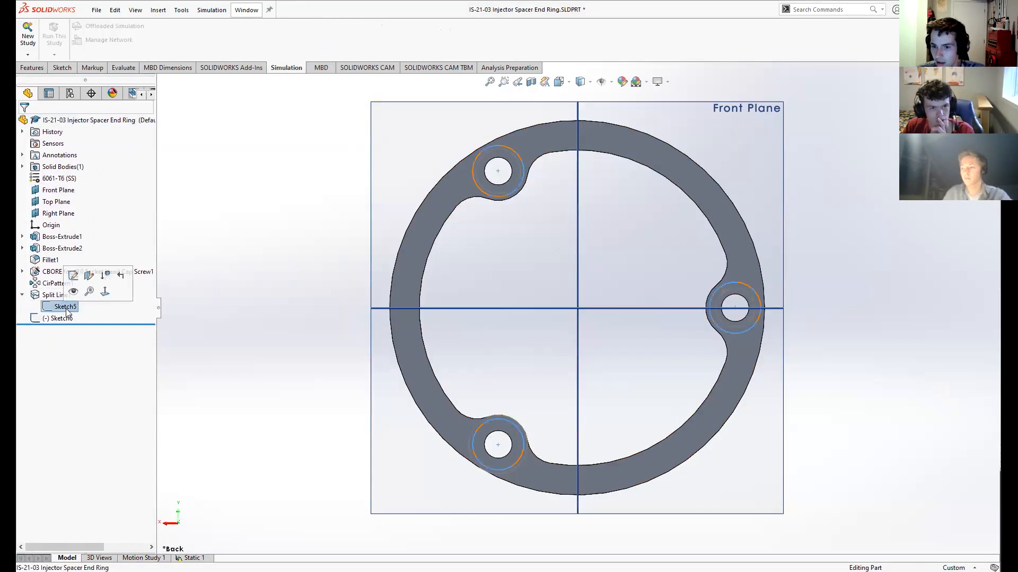
pyautogui.rightClick(69, 311)
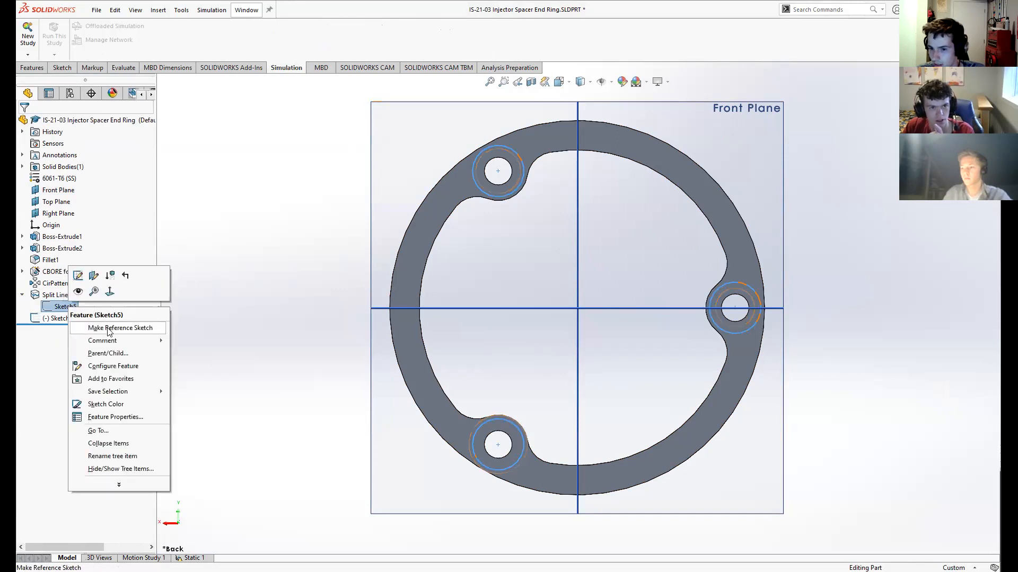
pyautogui.press('Escape')
pyautogui.moveTo(288, 234); pyautogui.dragTo(260, 244, button='middle')
pyautogui.hotkey('ctrl', '8')
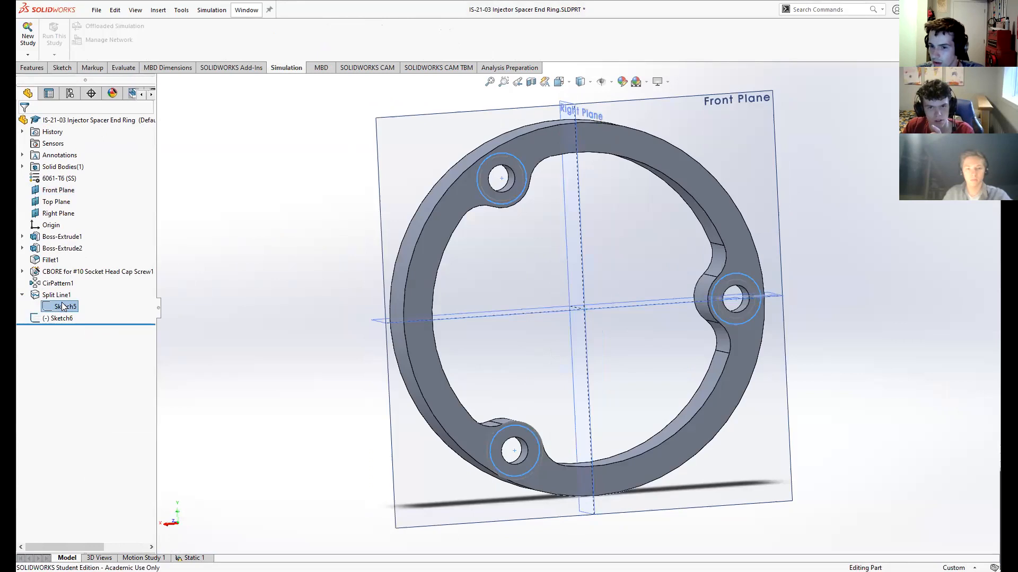
# - Open Sketch5 of Split Line1 for editing, inspect its circles around the bolt holes, and exit the sketch
pyautogui.rightClick(62, 307)
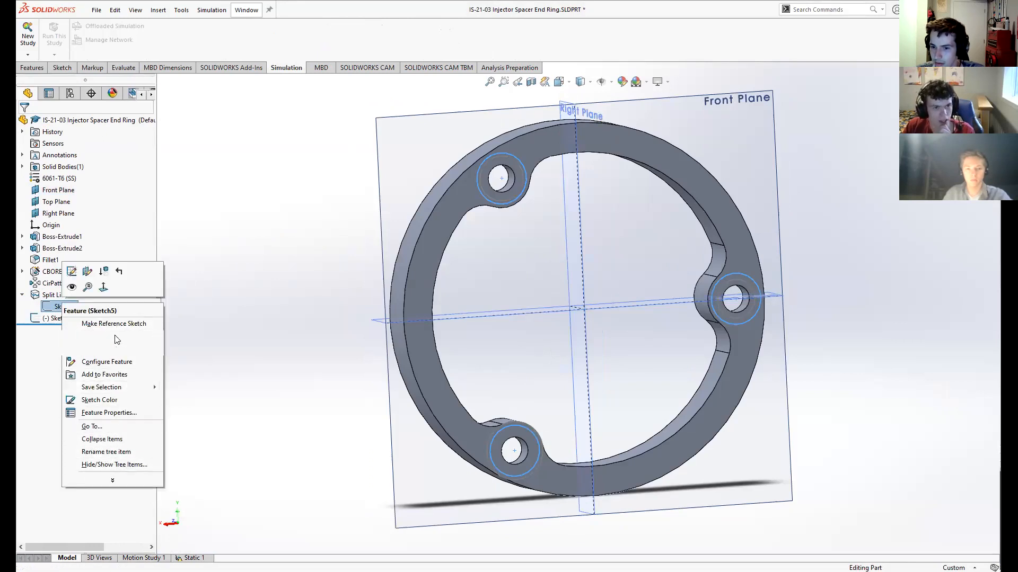
pyautogui.click(72, 272)
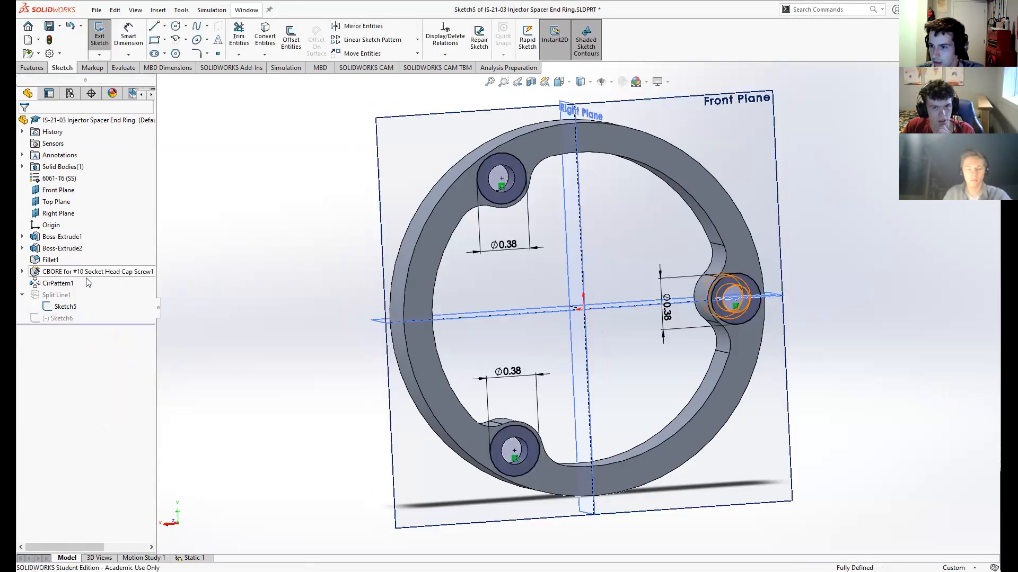
pyautogui.moveTo(213, 265); pyautogui.dragTo(266, 208, button='middle')
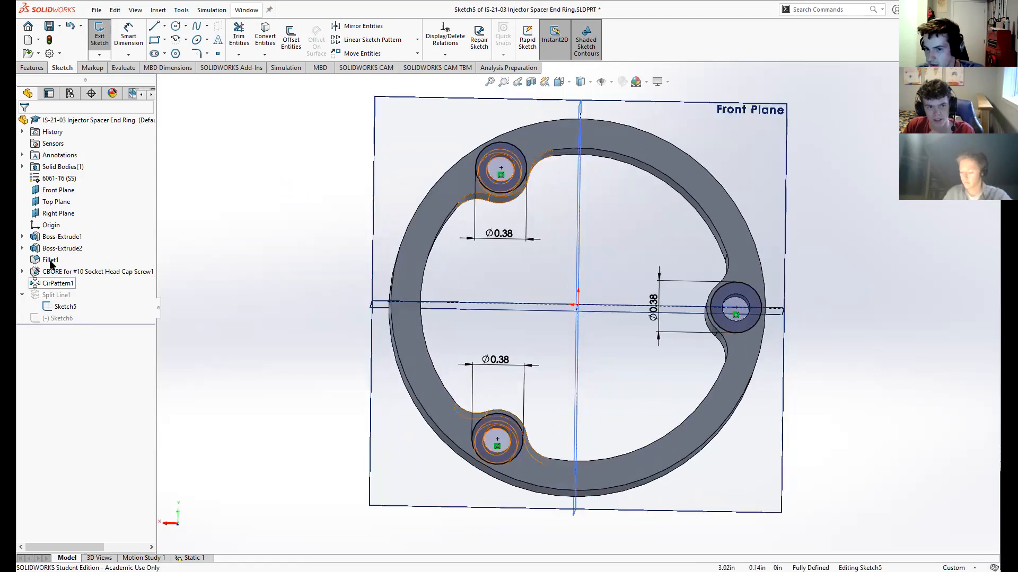
pyautogui.click(99, 37)
# - Delete the leftover Sketch6 from the part and confirm the deletion
pyautogui.click(58, 319)
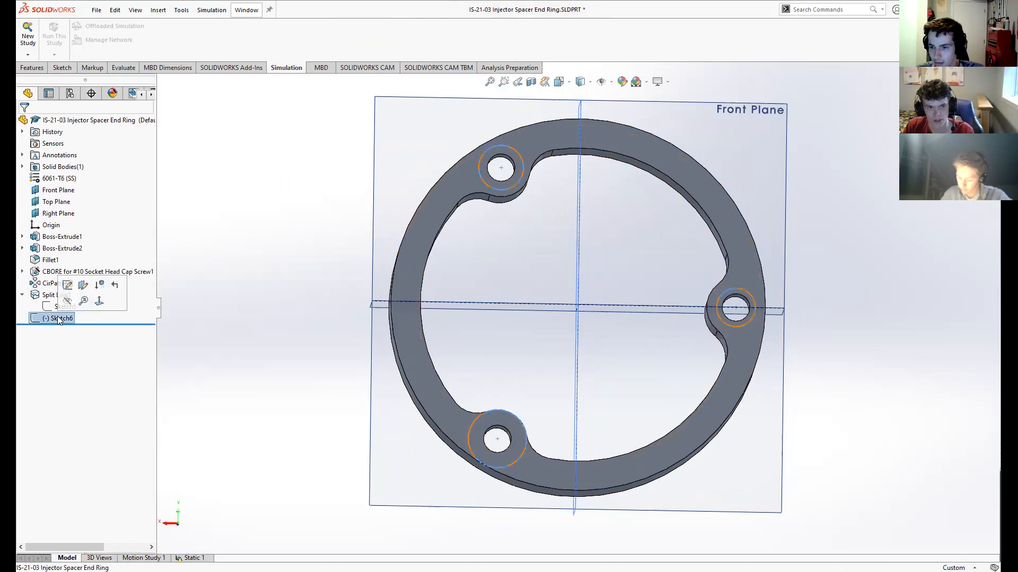
pyautogui.press('Delete')
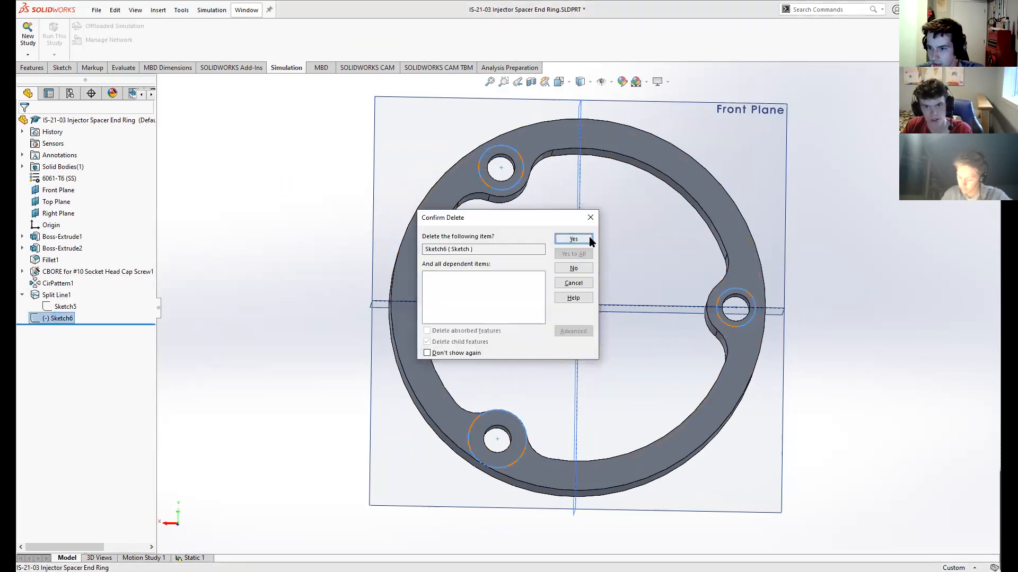
pyautogui.click(574, 239)
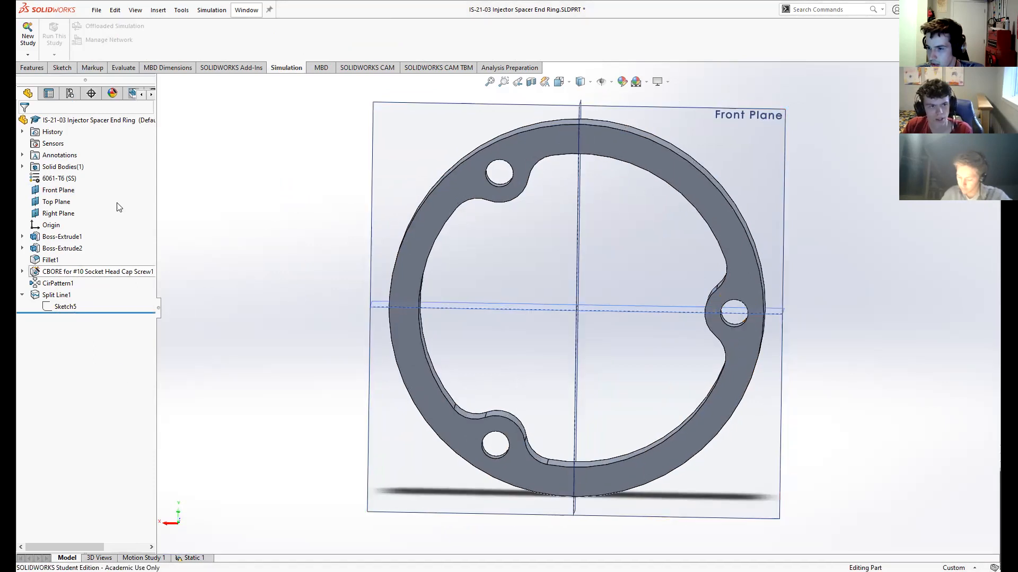
# - Select the Split Line1 feature and check which face of the ring it splits
pyautogui.click(51, 93)
pyautogui.click(27, 93)
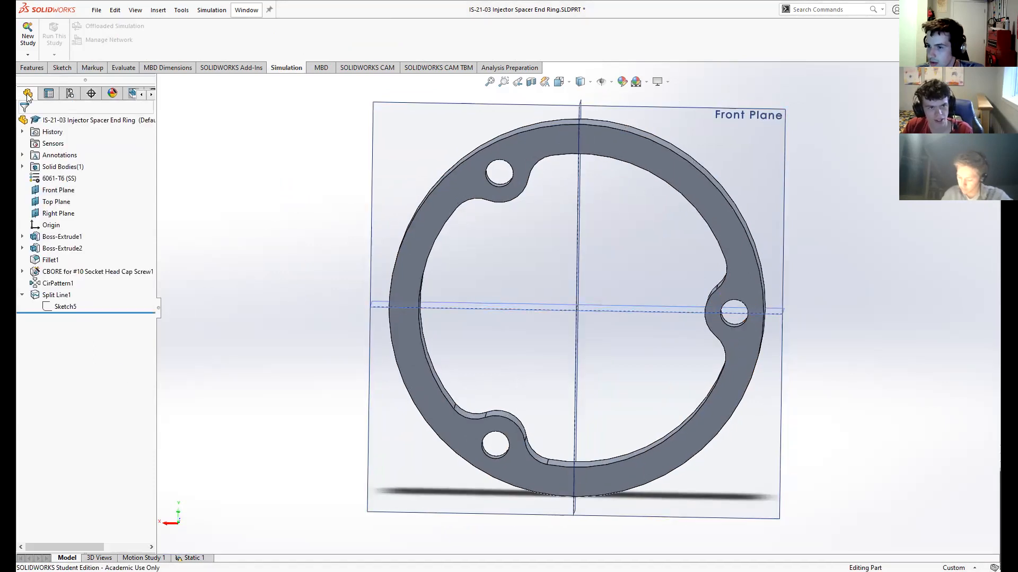
pyautogui.click(62, 69)
pyautogui.click(56, 294)
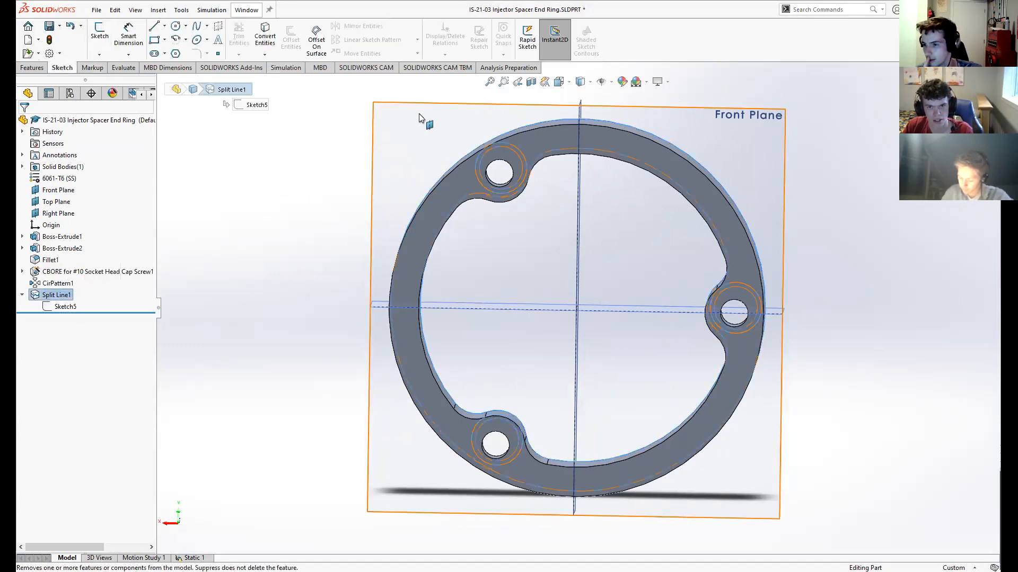
pyautogui.moveTo(356, 154); pyautogui.dragTo(477, 228, button='middle')
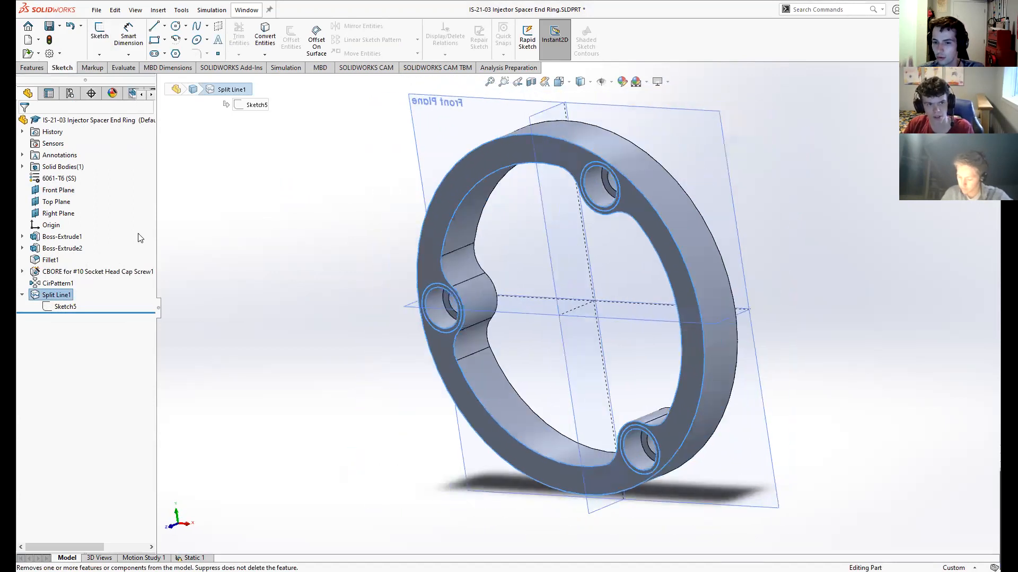
# - Edit Split Line1 to split the ring's back face where Sketch5 lies, removing the opposite face from its selection
pyautogui.rightClick(57, 306)
pyautogui.click(56, 294)
pyautogui.rightClick(56, 295)
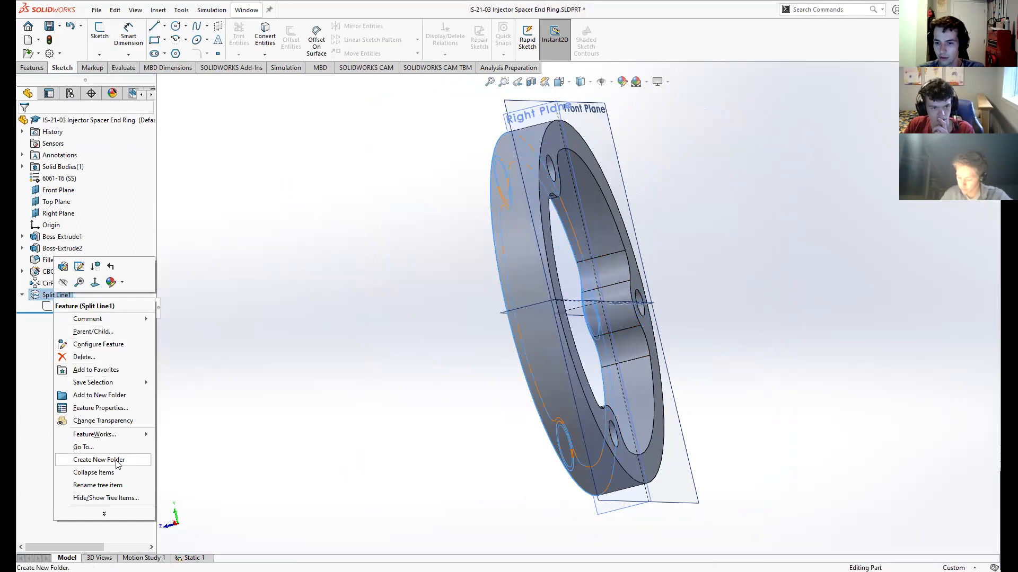
pyautogui.click(63, 266)
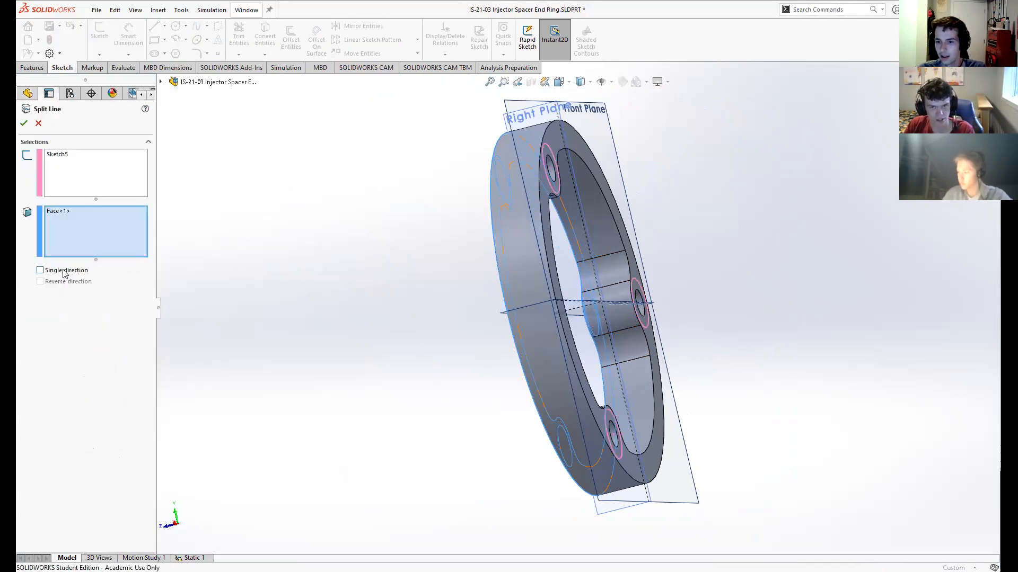
pyautogui.moveTo(353, 206); pyautogui.dragTo(562, 168, button='middle')
pyautogui.scroll(-1, 562, 165)
pyautogui.click(57, 213)
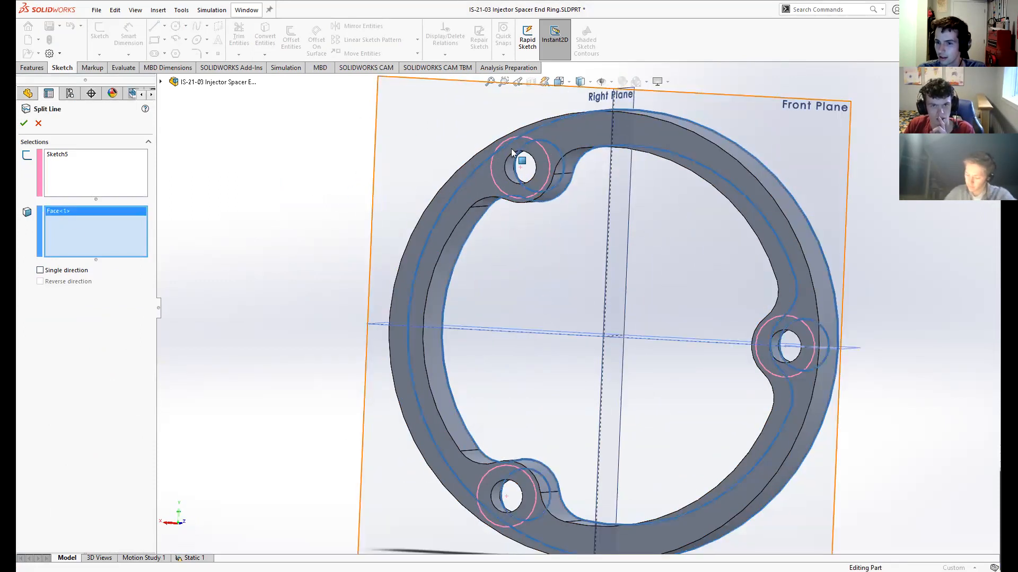
pyautogui.click(578, 135)
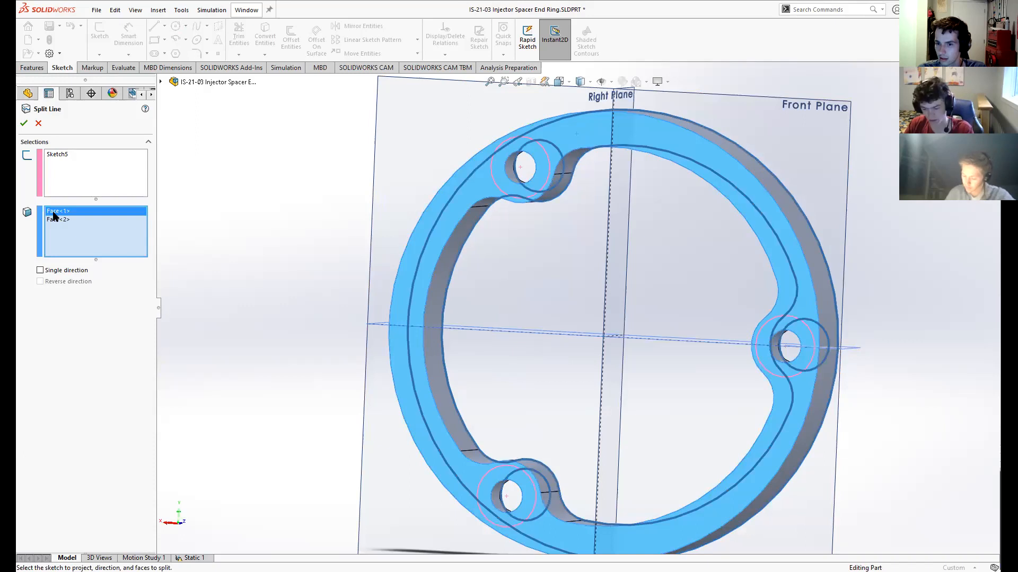
pyautogui.press('Delete')
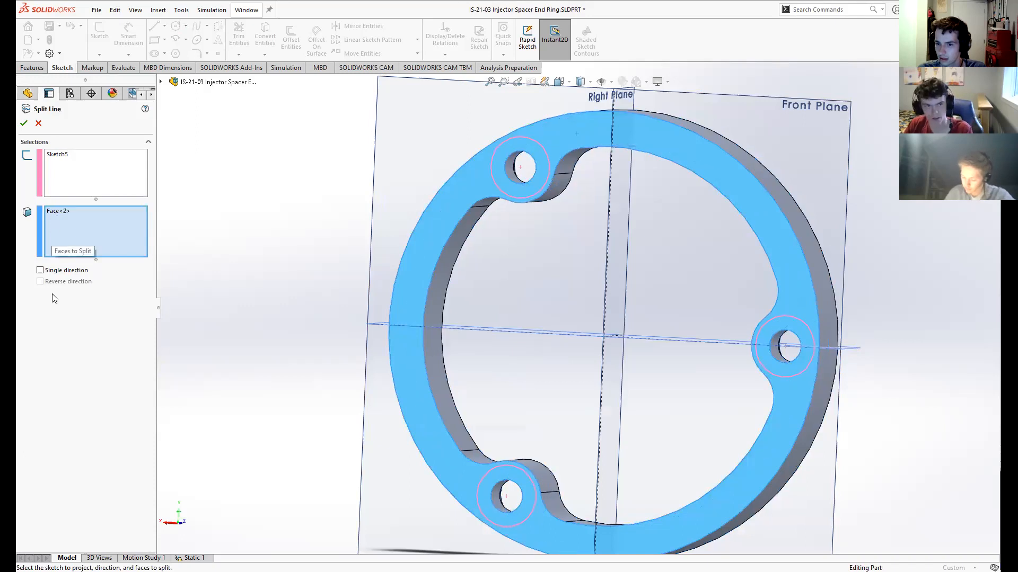
pyautogui.click(24, 123)
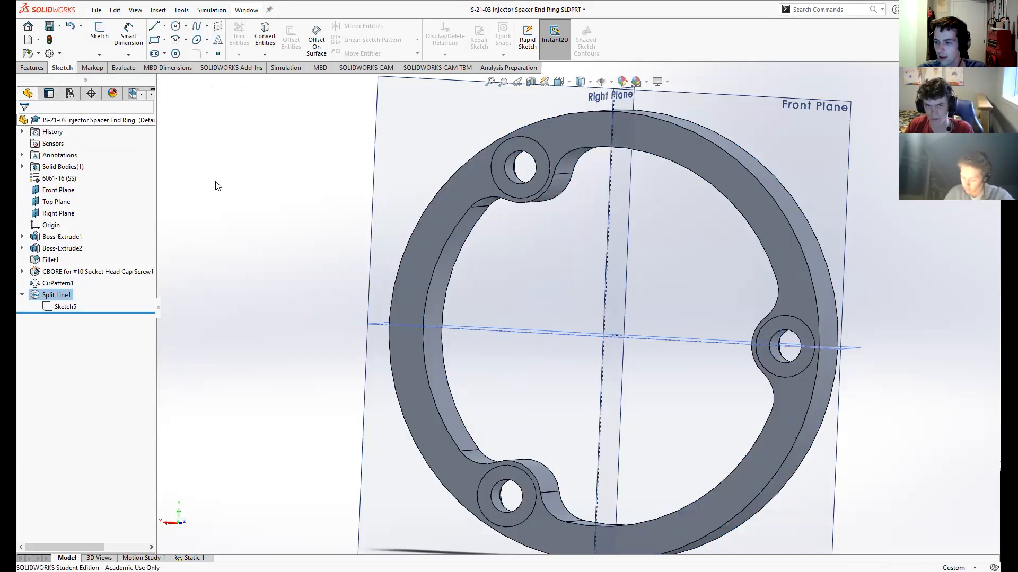
# - Inspect the split circles around the bolt holes on the ring's back face and return to the Static 1 study
pyautogui.moveTo(246, 157); pyautogui.dragTo(378, 167, button='middle')
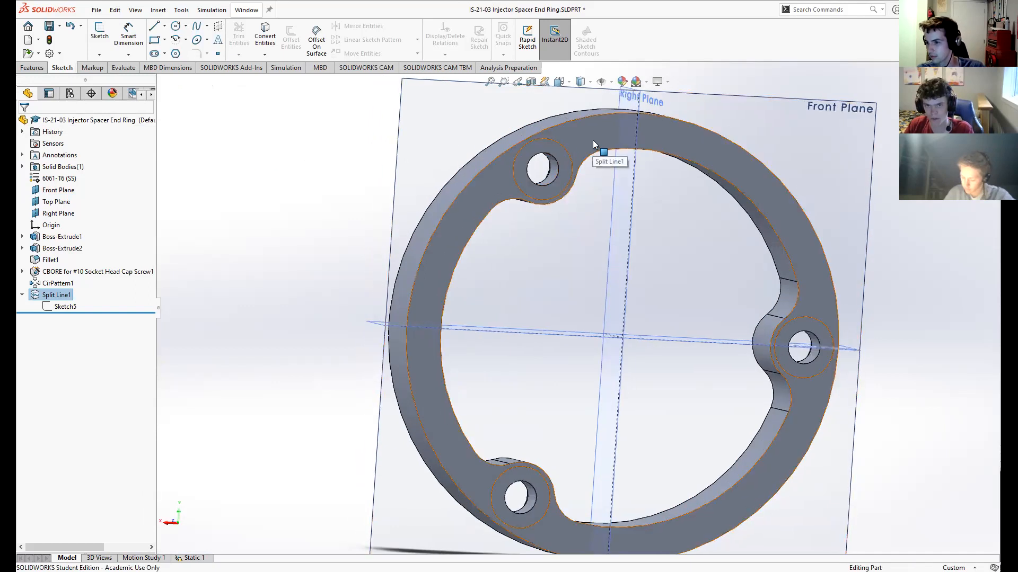
pyautogui.moveTo(277, 198); pyautogui.dragTo(253, 204, button='middle')
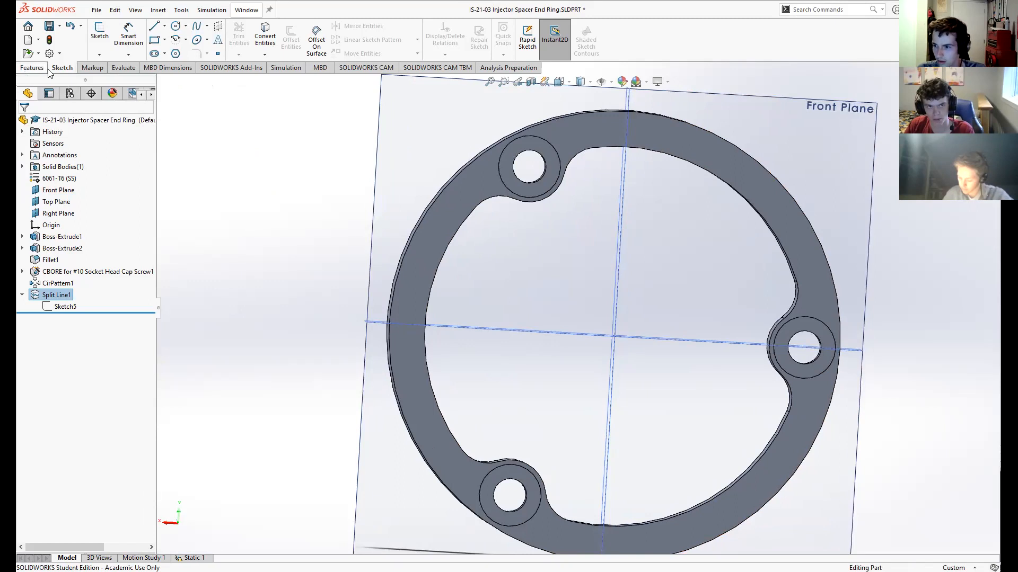
pyautogui.click(285, 74)
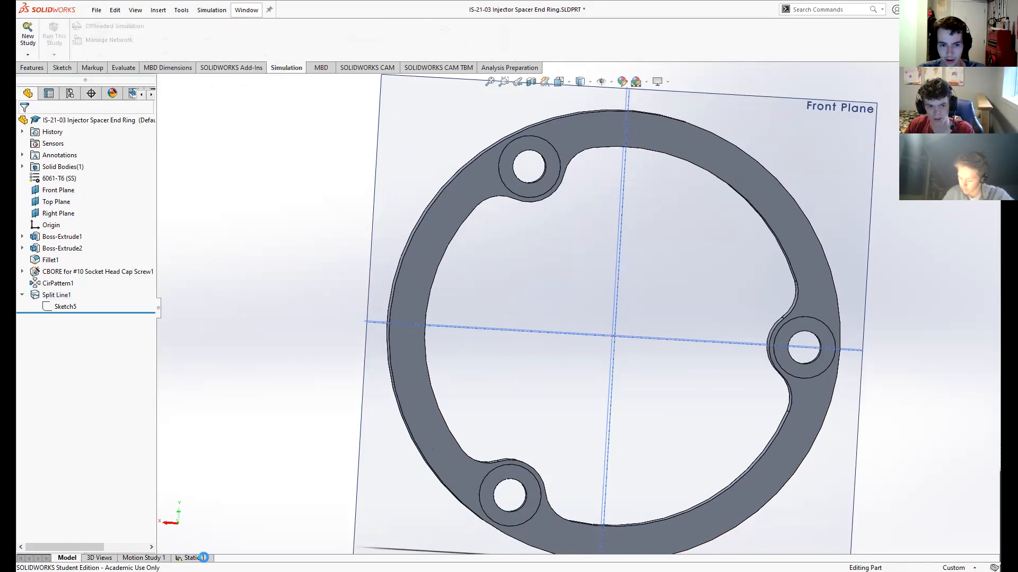
pyautogui.click(192, 558)
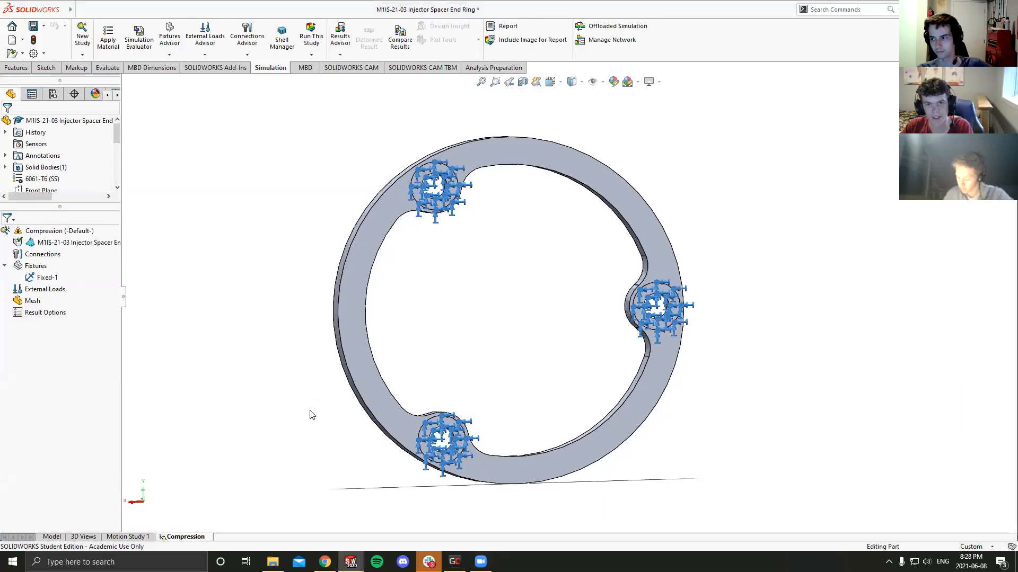
# - Open the Fixed-1 fixture for editing, review its three assigned faces and its split options, and accept it
pyautogui.click(45, 279)
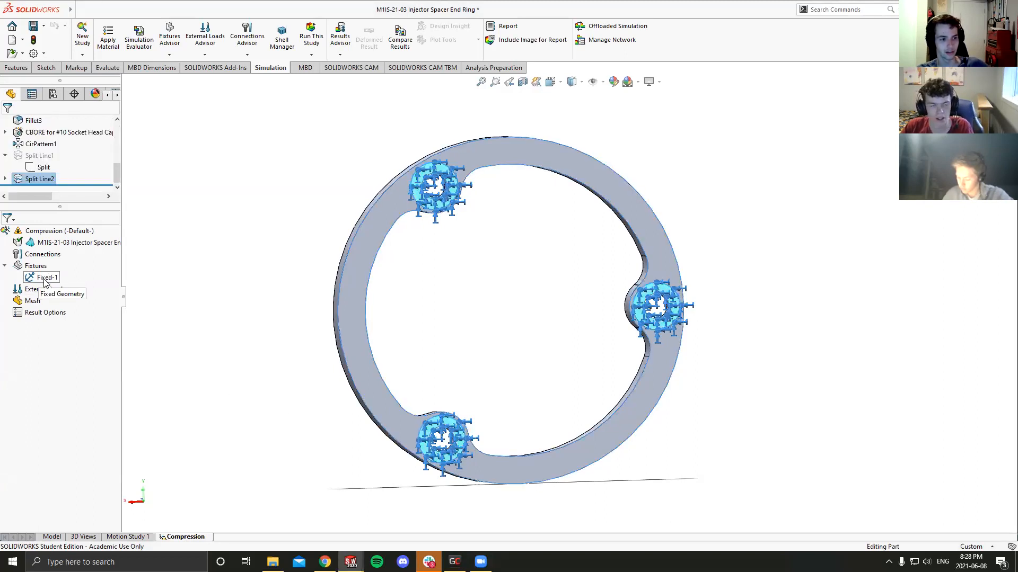
pyautogui.click(163, 300)
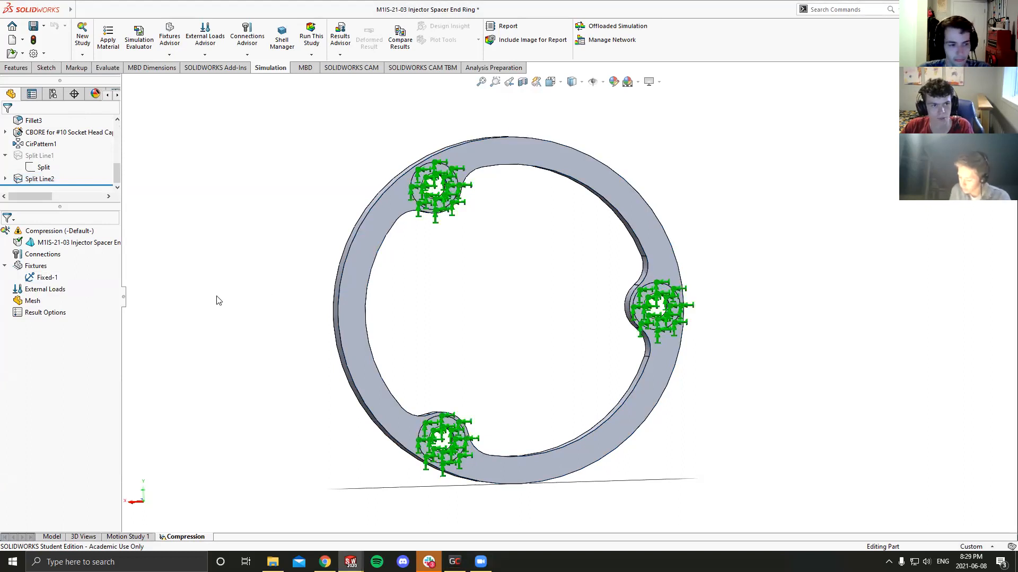
pyautogui.click(36, 266)
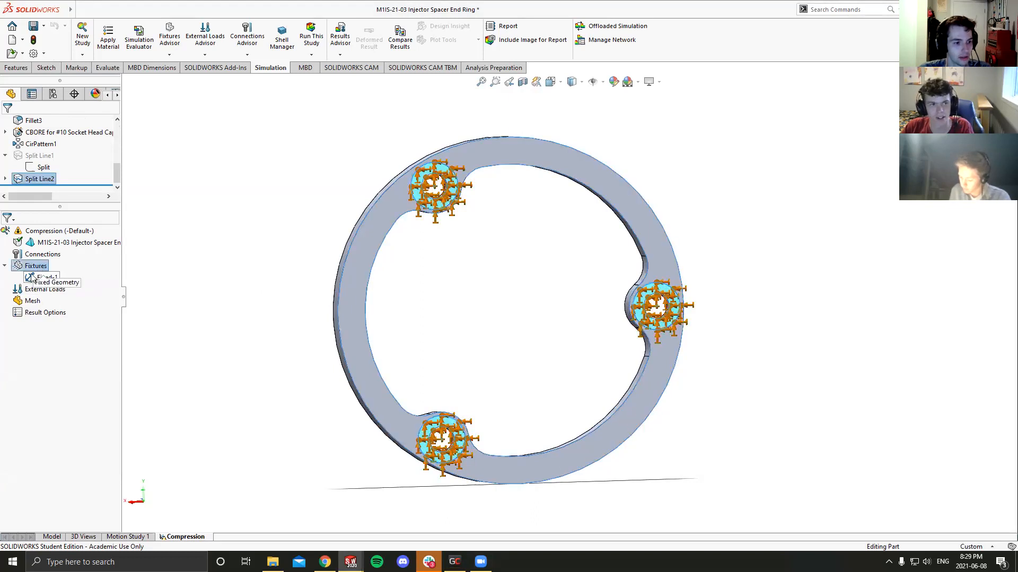
pyautogui.click(42, 277)
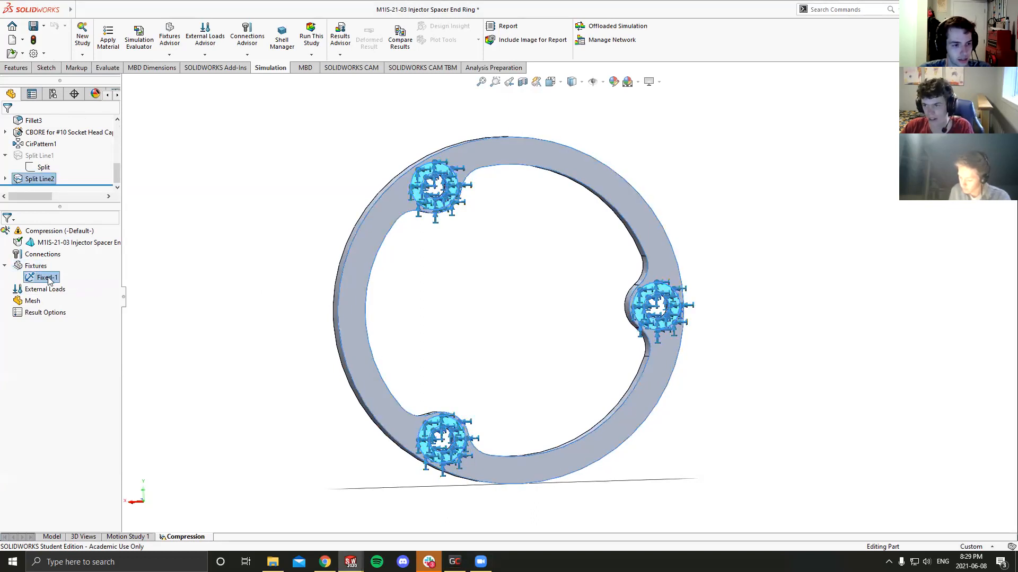
pyautogui.rightClick(49, 281)
pyautogui.click(85, 284)
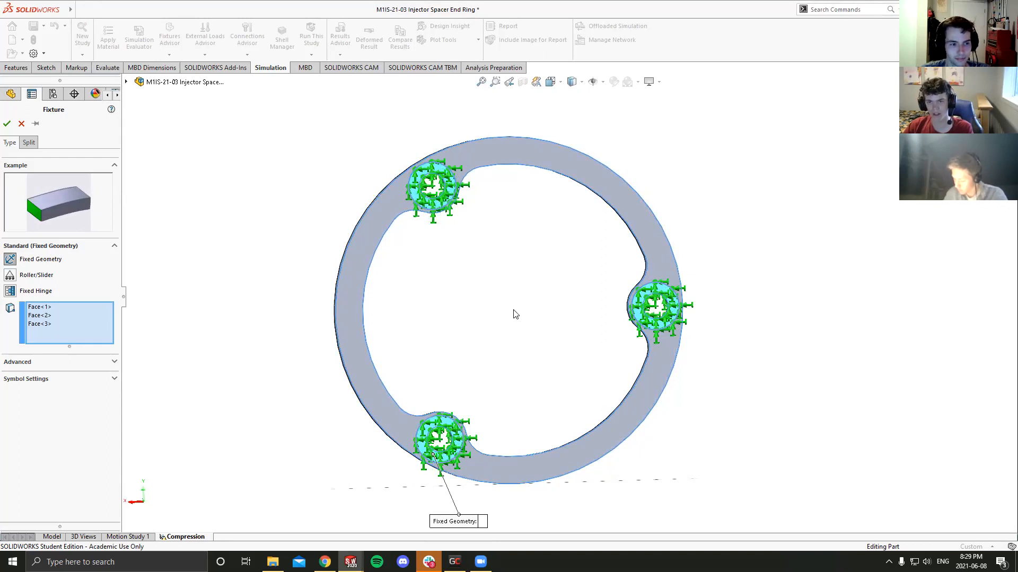
pyautogui.click(28, 143)
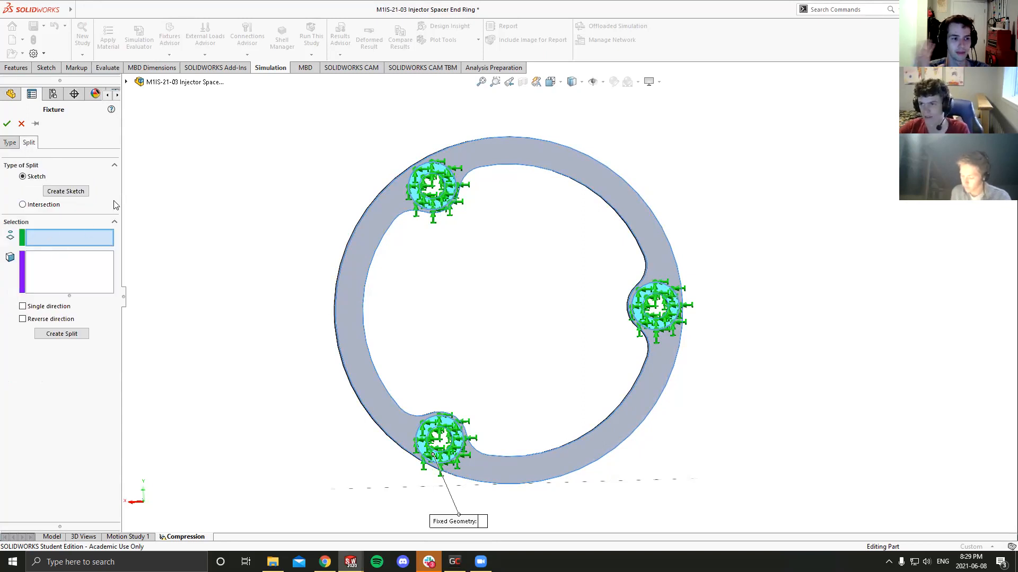
pyautogui.click(5, 144)
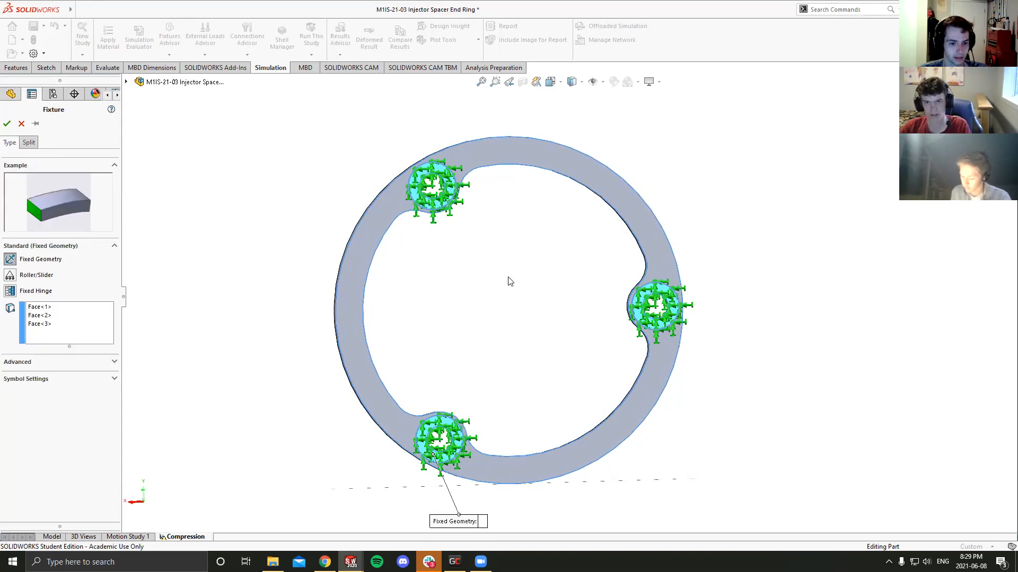
pyautogui.click(7, 123)
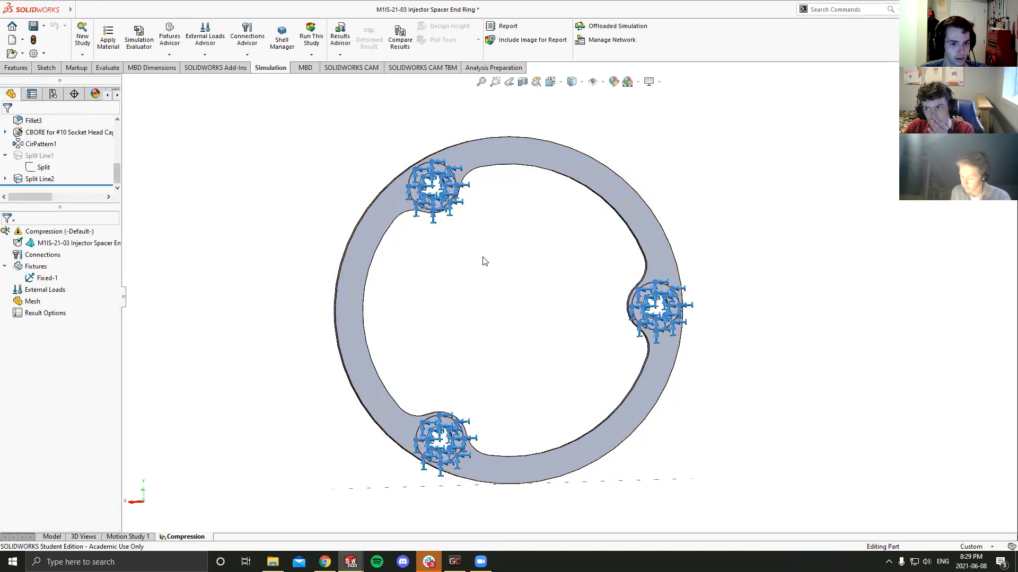
# - Apply a 1000 N force normal to the ring's counterbored front face as an external load
pyautogui.click(39, 291)
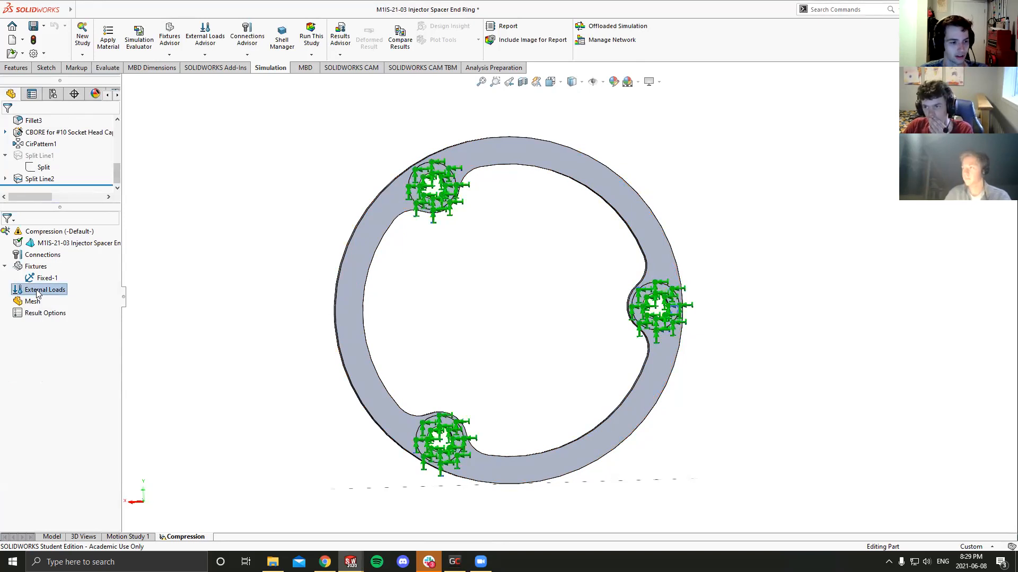
pyautogui.rightClick(37, 292)
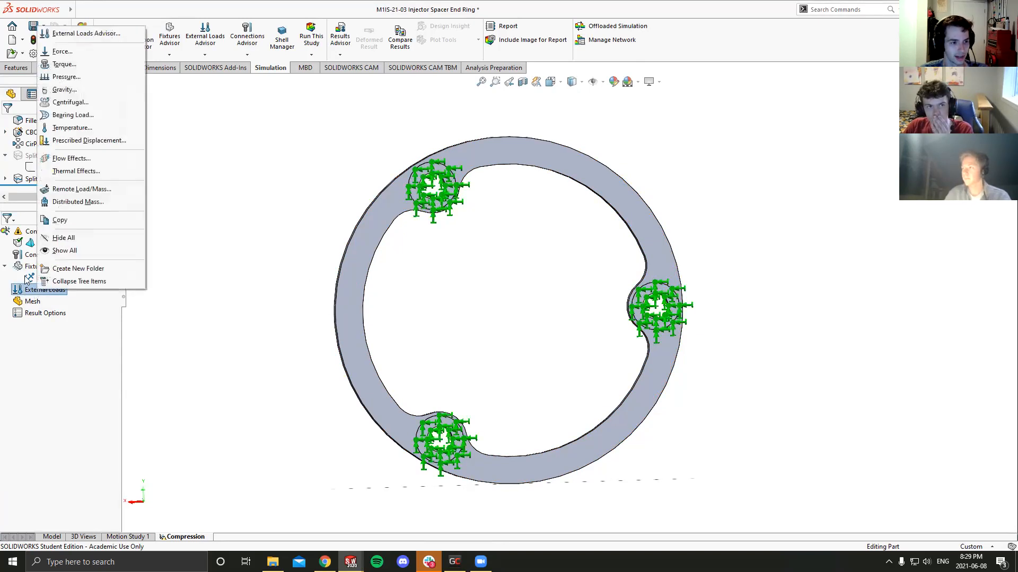
pyautogui.click(62, 53)
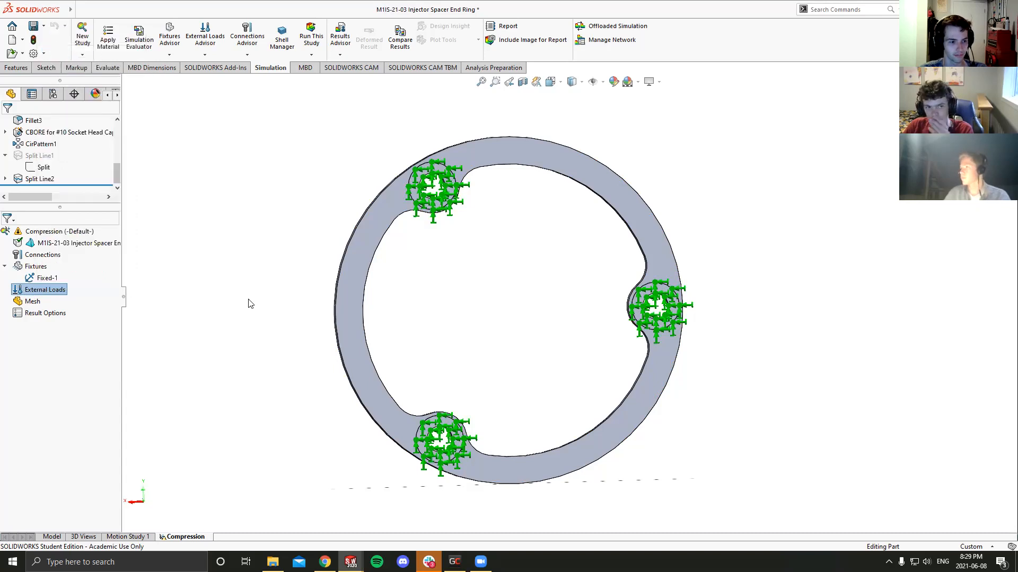
pyautogui.moveTo(215, 271); pyautogui.dragTo(514, 244, button='middle')
pyautogui.click(460, 158)
pyautogui.doubleClick(57, 300)
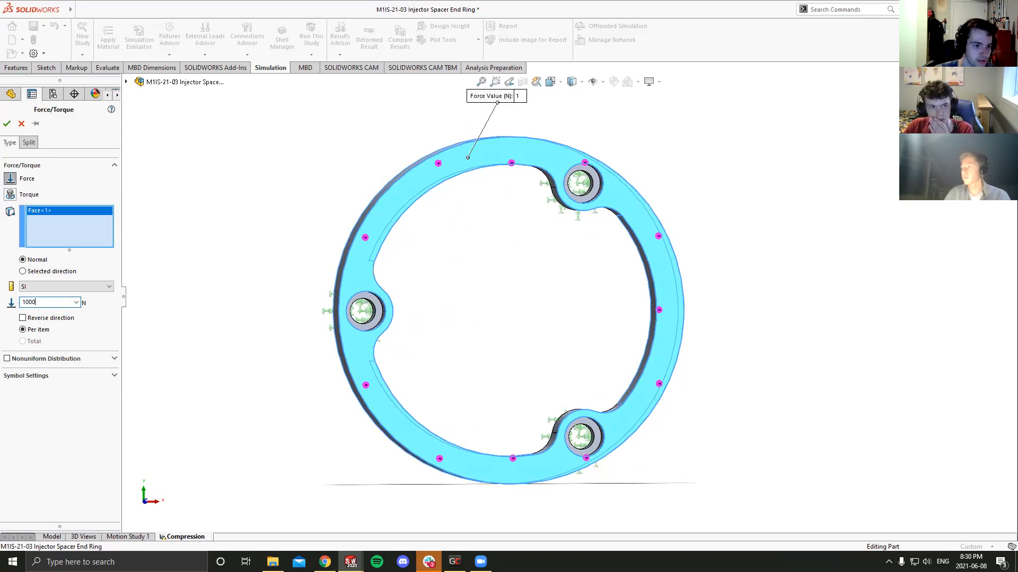
pyautogui.moveTo(164, 358); pyautogui.dragTo(217, 305, button='middle')
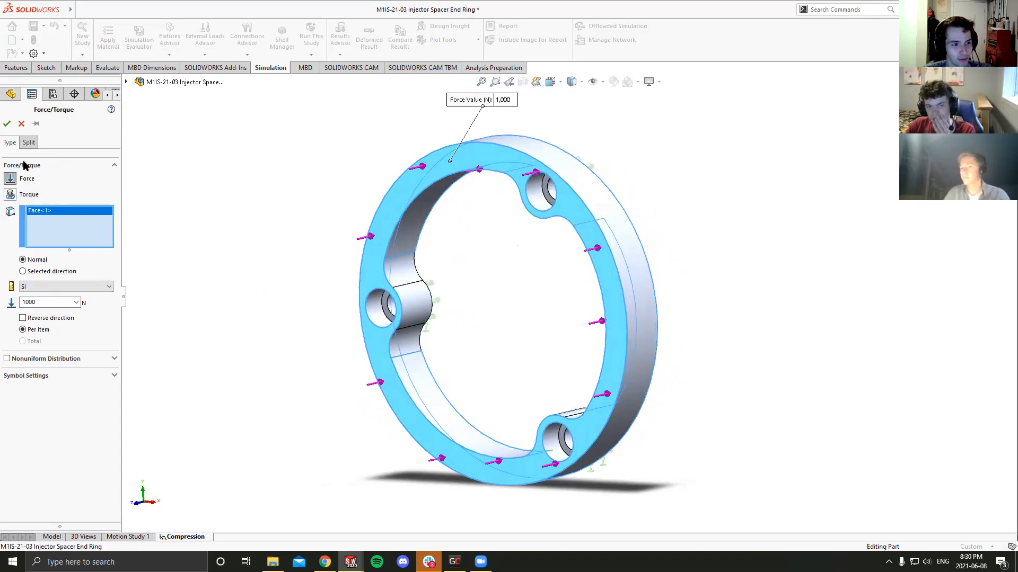
pyautogui.click(7, 125)
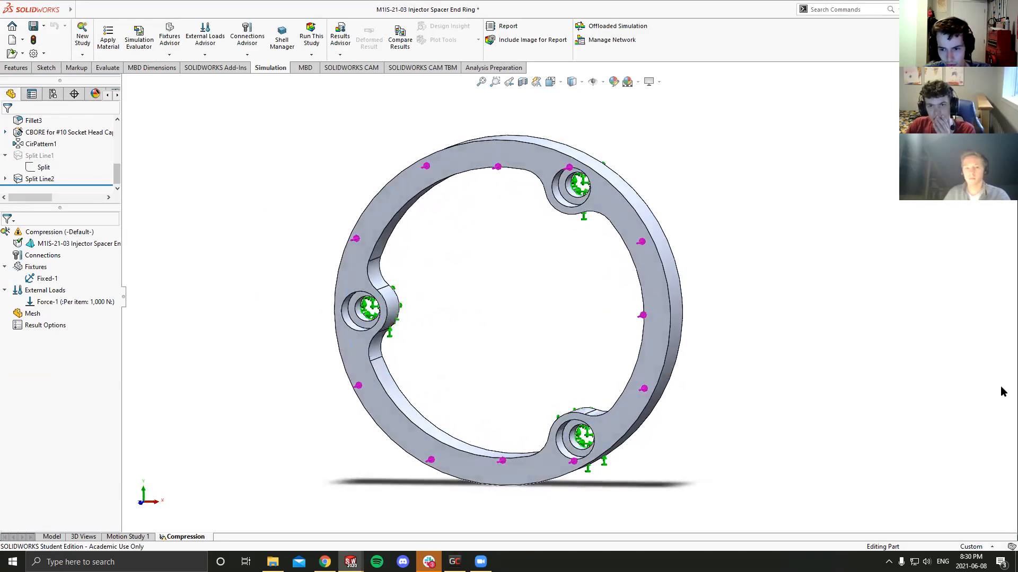
pyautogui.hotkey('alt', 'Tab')
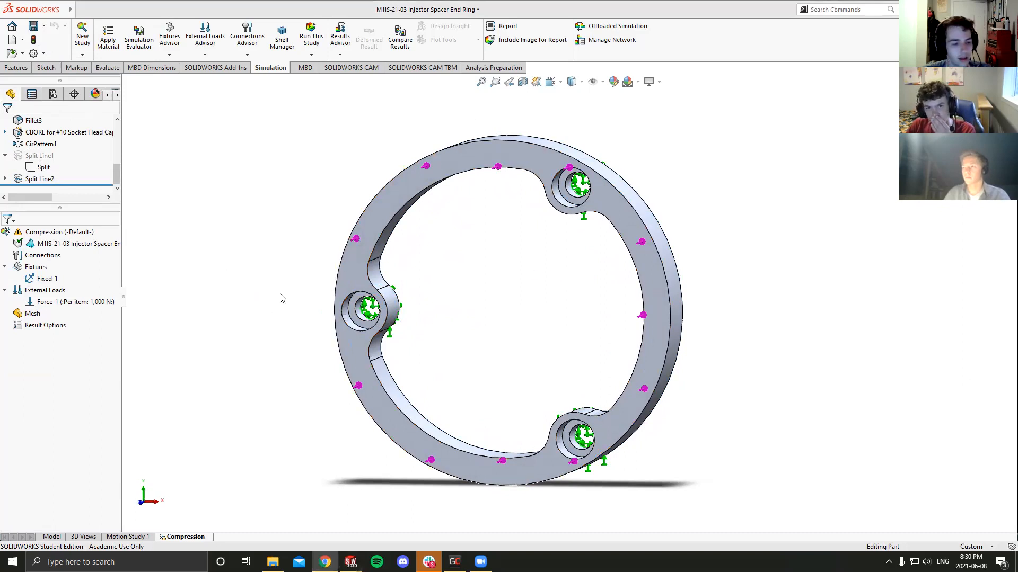
# - Start creating the study's mesh with custom mesh parameters and the blended curvature-based mesh type
pyautogui.click(33, 316)
pyautogui.rightClick(33, 317)
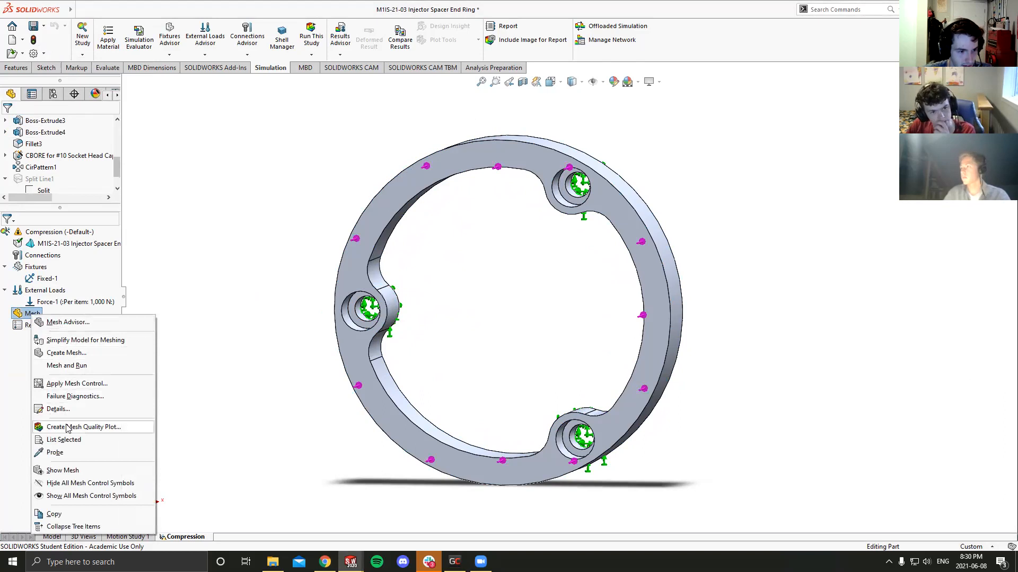
pyautogui.click(66, 353)
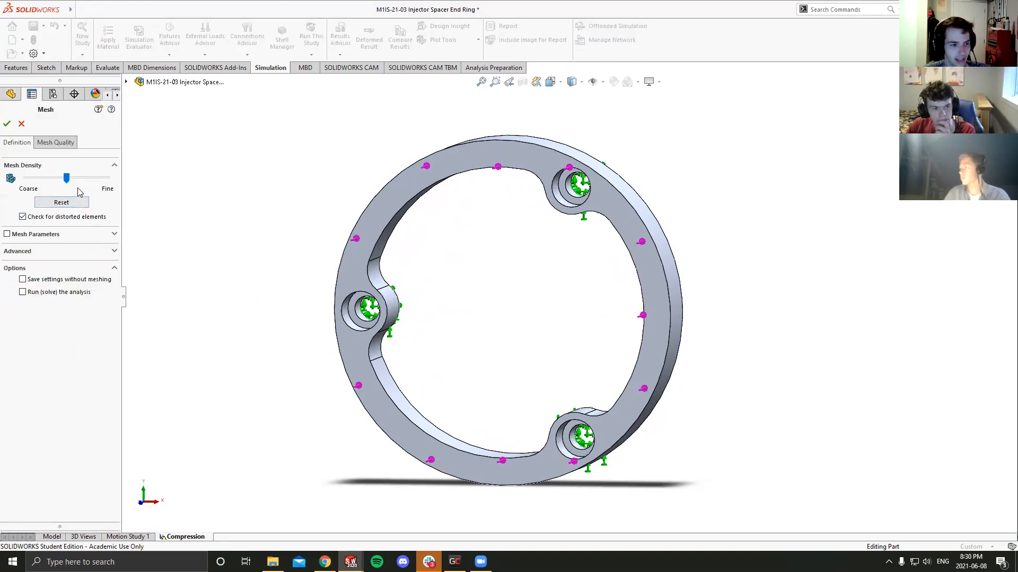
pyautogui.moveTo(66, 179); pyautogui.dragTo(101, 179)
pyautogui.click(7, 234)
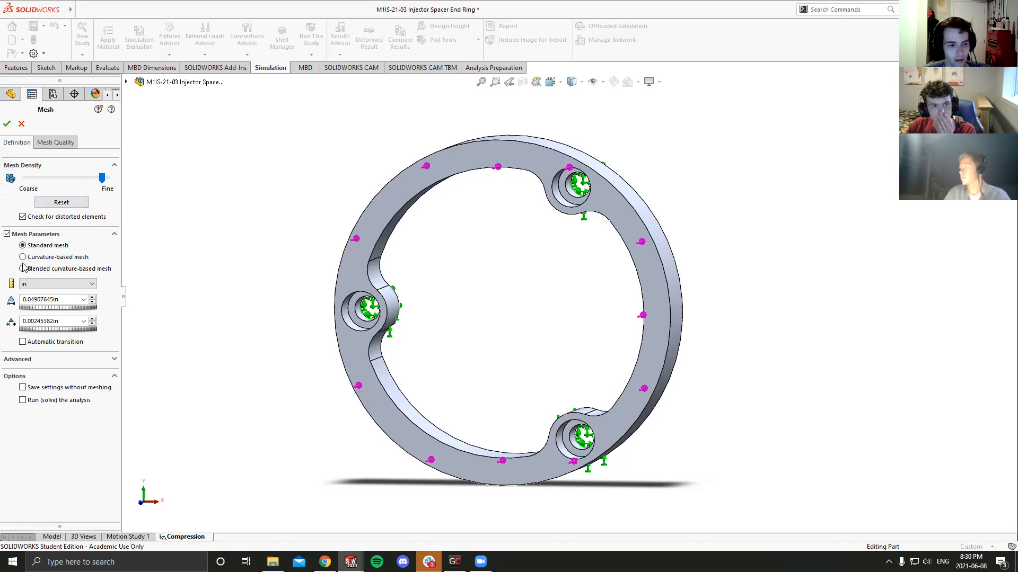
pyautogui.click(23, 269)
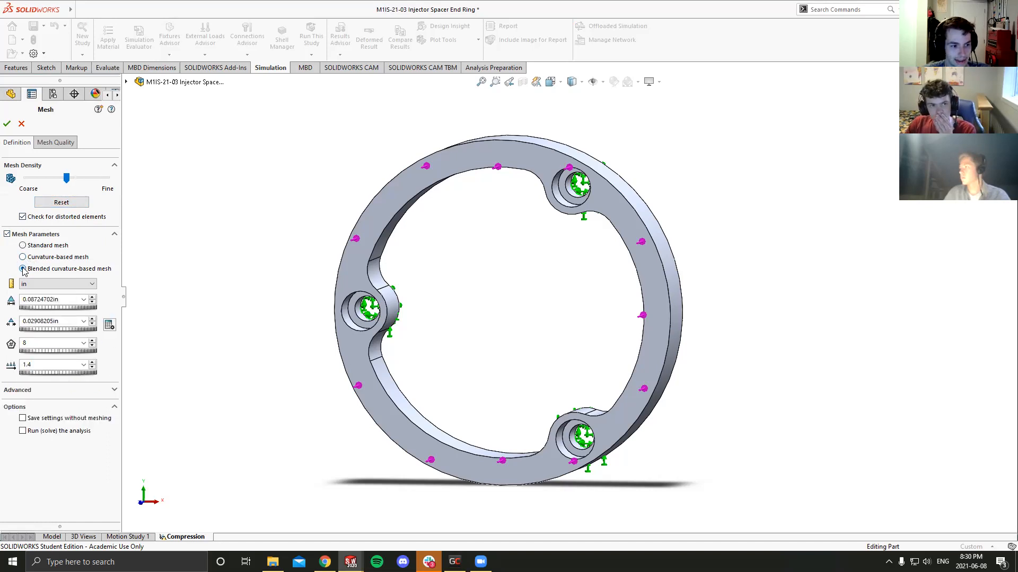
# - Calculate the minimum element size from the geometry's minimum radius of curvature and apply it to the mesh
pyautogui.click(109, 325)
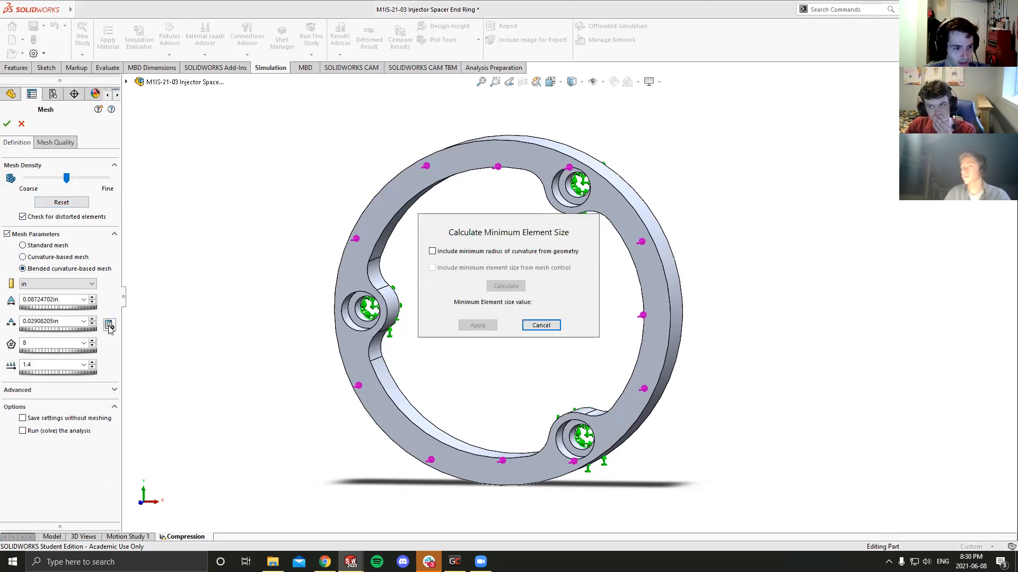
pyautogui.click(432, 251)
pyautogui.click(503, 287)
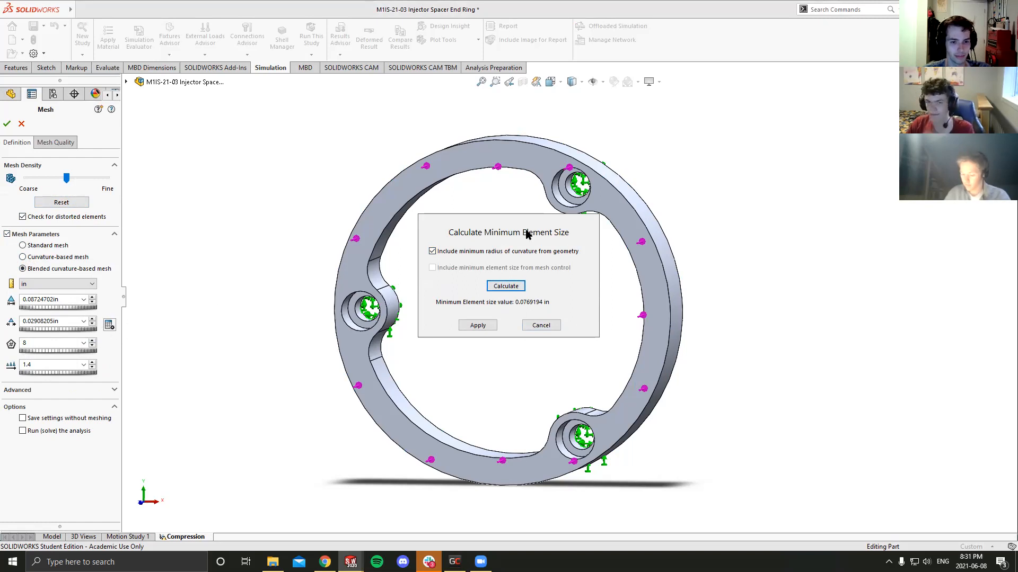
pyautogui.click(478, 325)
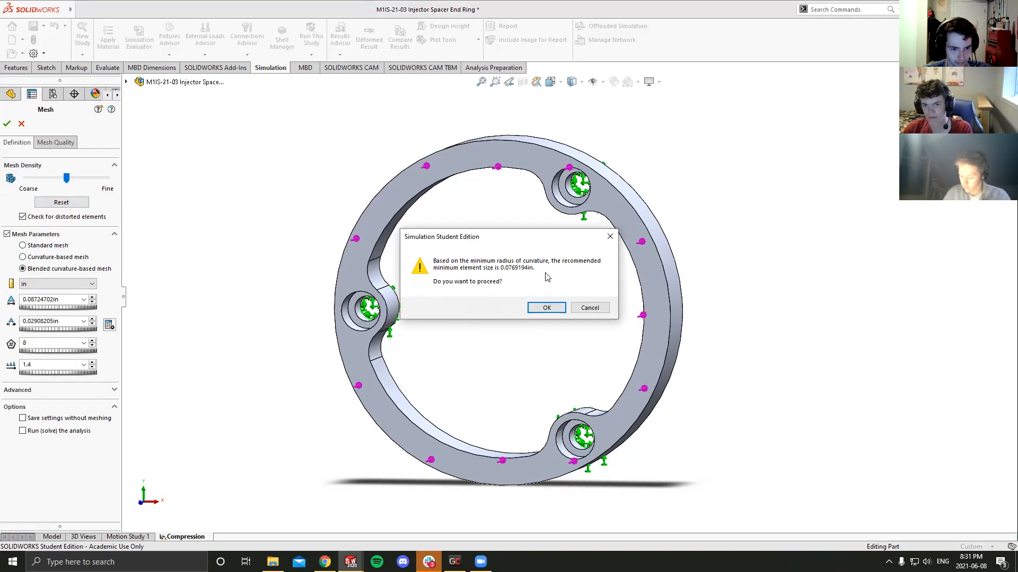
pyautogui.click(546, 308)
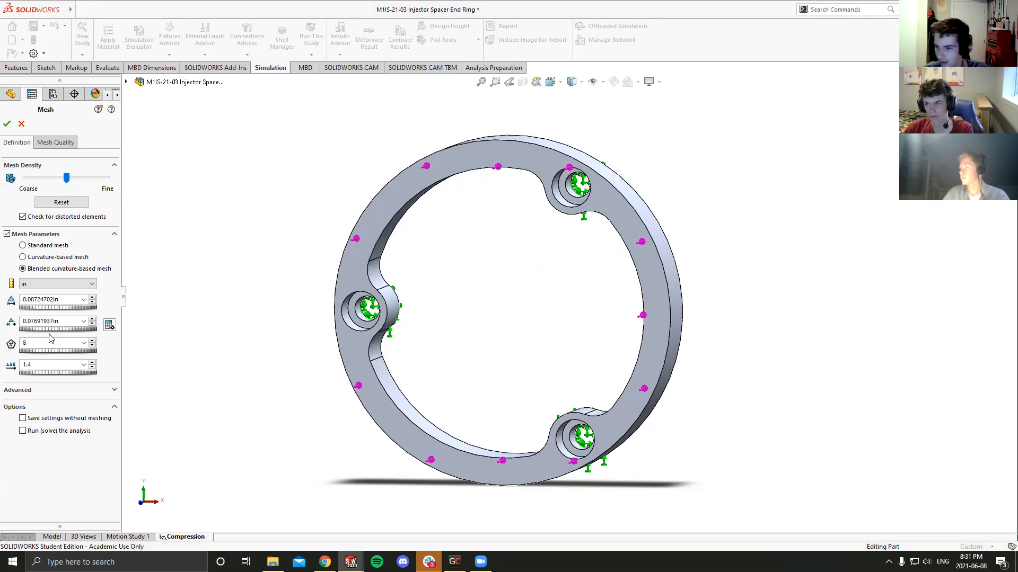
# - Move the mesh density close to Fine, then recalculate and apply the minimum element size from the geometry's curvature
pyautogui.moveTo(67, 179); pyautogui.dragTo(105, 189)
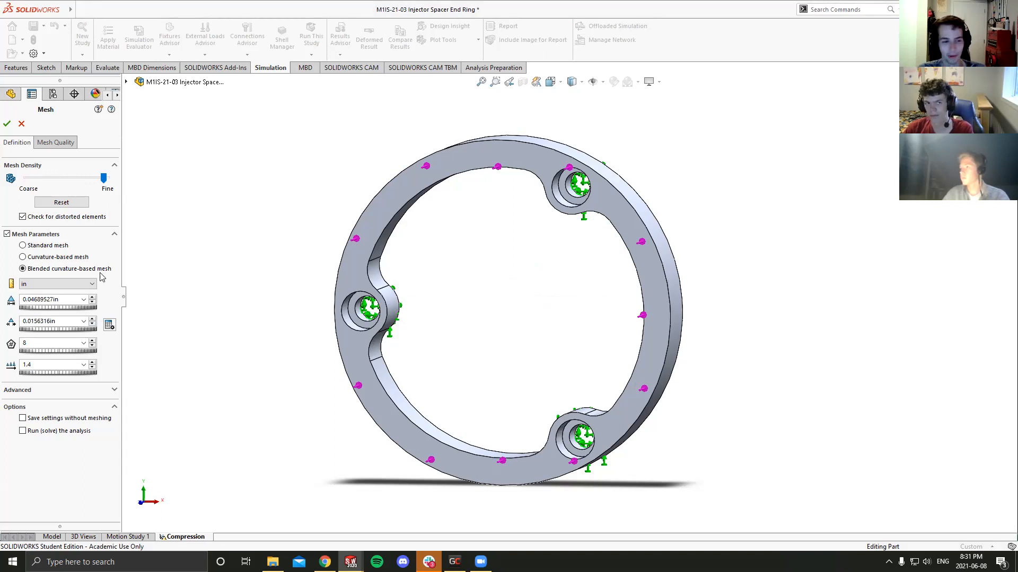
pyautogui.click(109, 325)
pyautogui.click(432, 251)
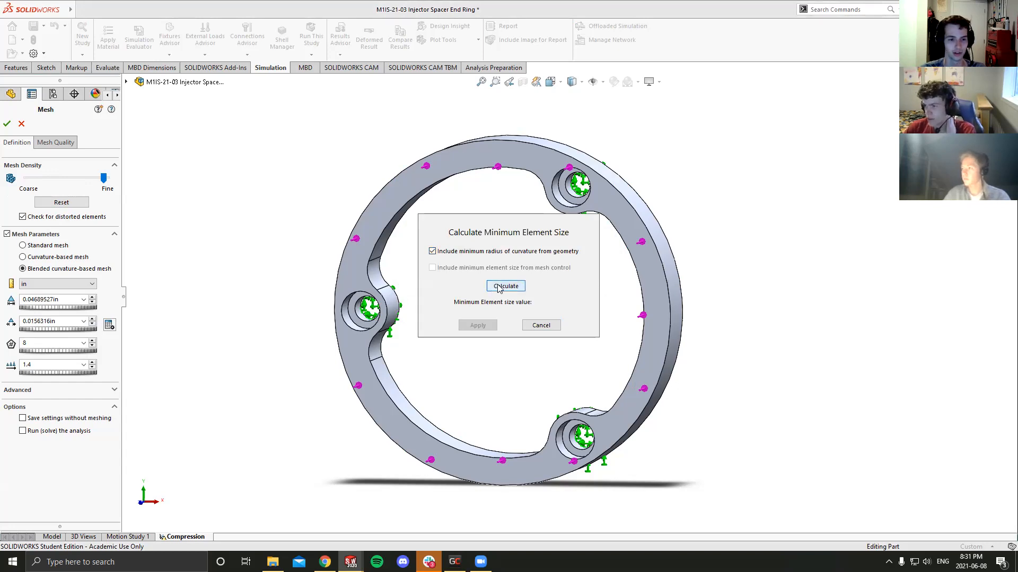
pyautogui.click(498, 288)
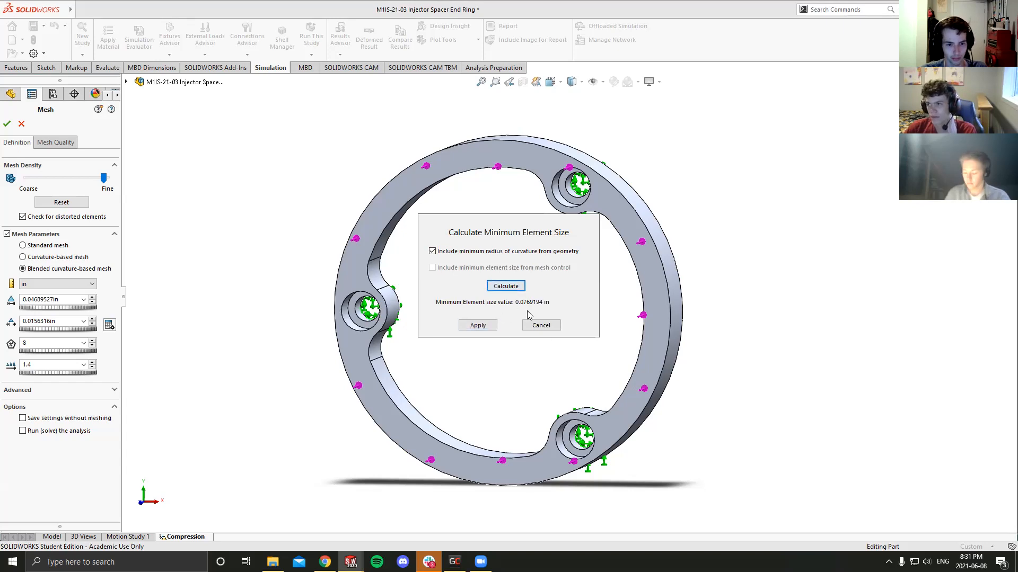
pyautogui.click(477, 325)
pyautogui.click(540, 318)
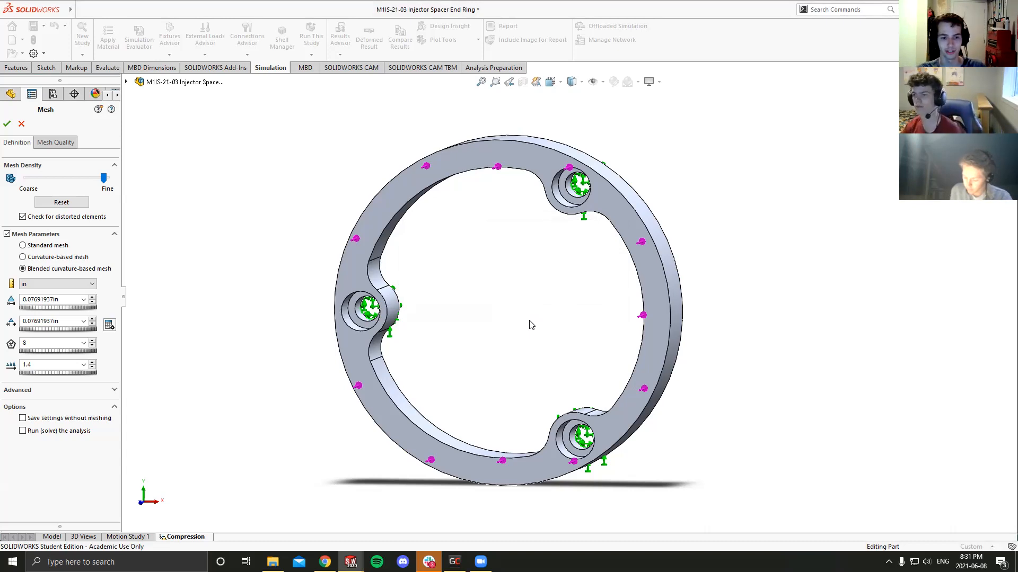
# - Set the mesh density near Fine, with element sizes from 0.01526808 in to 0.04580469 in, and generate the mesh
pyautogui.moveTo(531, 324); pyautogui.dragTo(547, 268, button='middle')
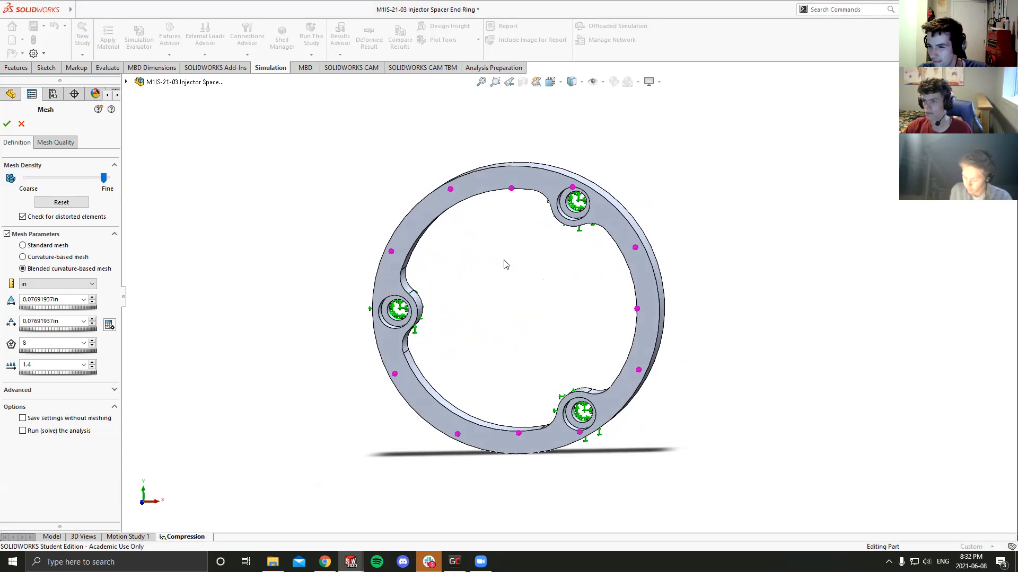
pyautogui.scroll(1, 507, 254)
pyautogui.moveTo(508, 254)
pyautogui.mouseDown(button='middle')
pyautogui.moveTo(495, 252)
pyautogui.moveTo(506, 266)
pyautogui.mouseUp(button='middle')
pyautogui.scroll(-2, 509, 261)
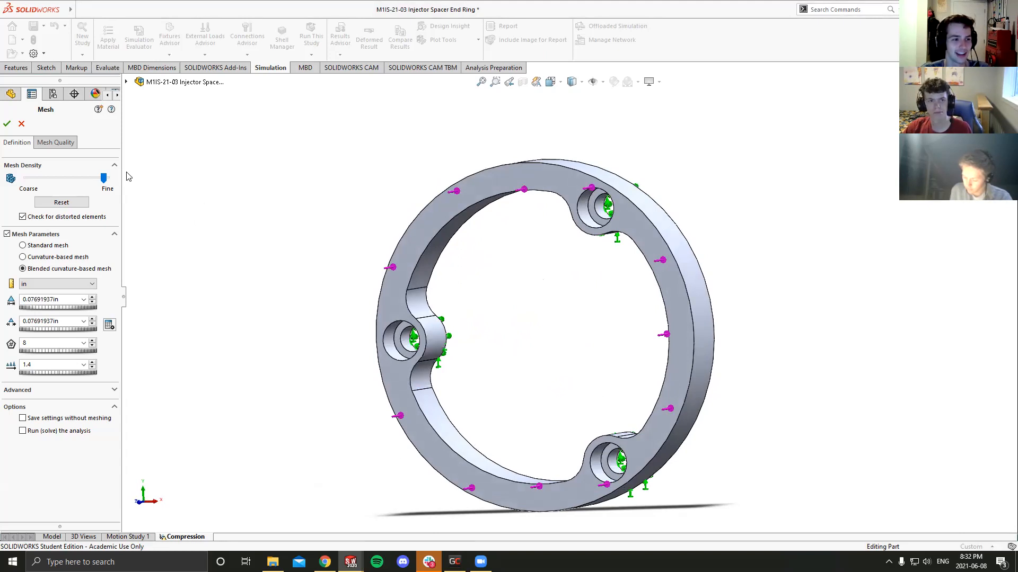
pyautogui.click(103, 180)
pyautogui.moveTo(103, 180); pyautogui.dragTo(106, 180)
pyautogui.scroll(2, 306, 205)
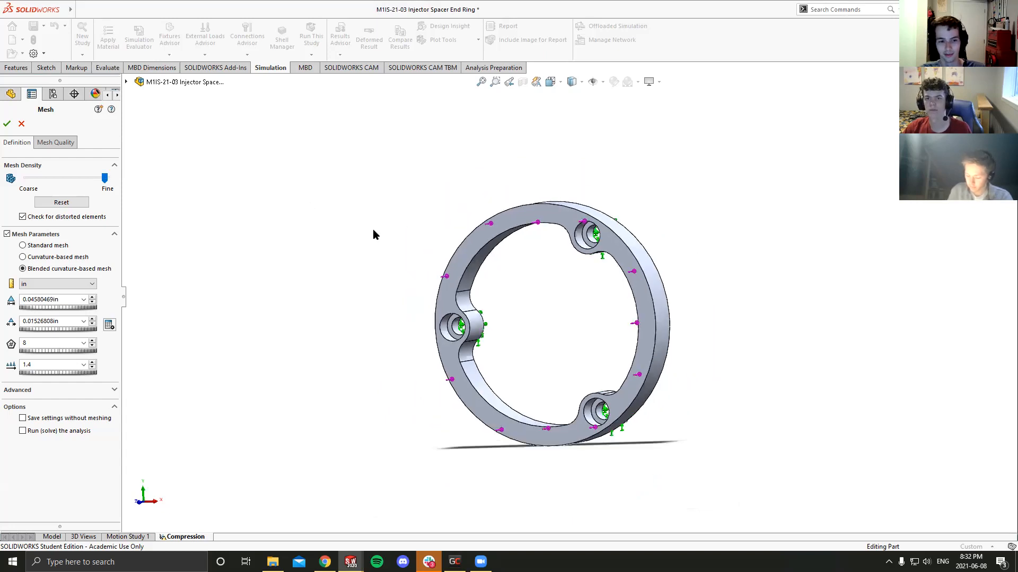
pyautogui.moveTo(373, 229); pyautogui.dragTo(363, 252, button='middle')
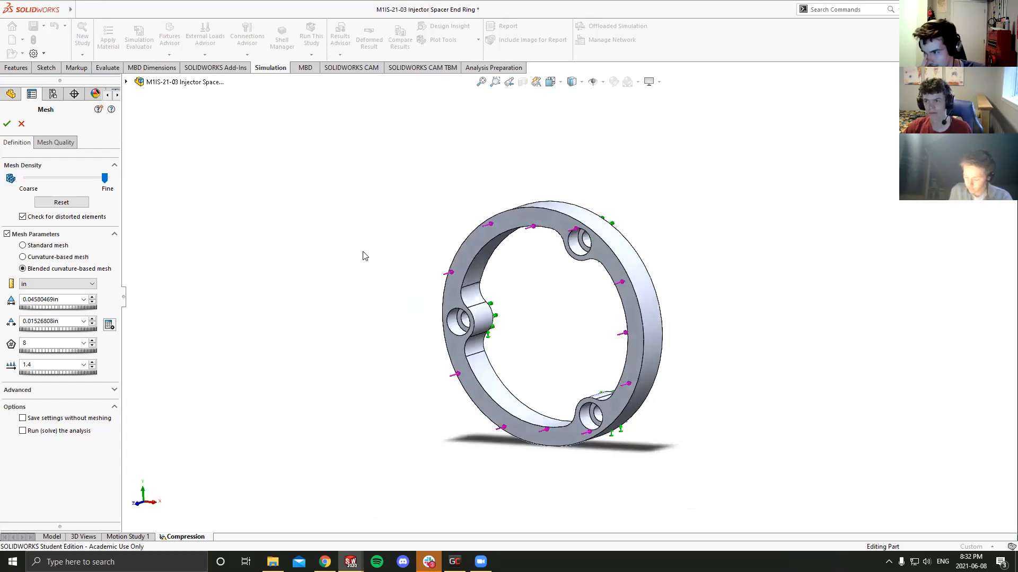
pyautogui.hotkey('ctrl', '1')
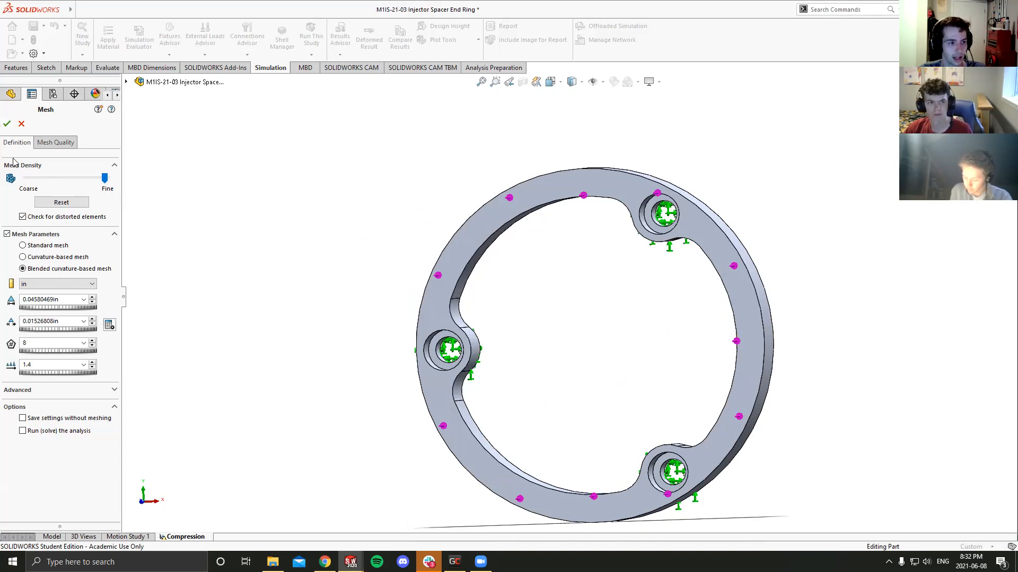
pyautogui.click(6, 125)
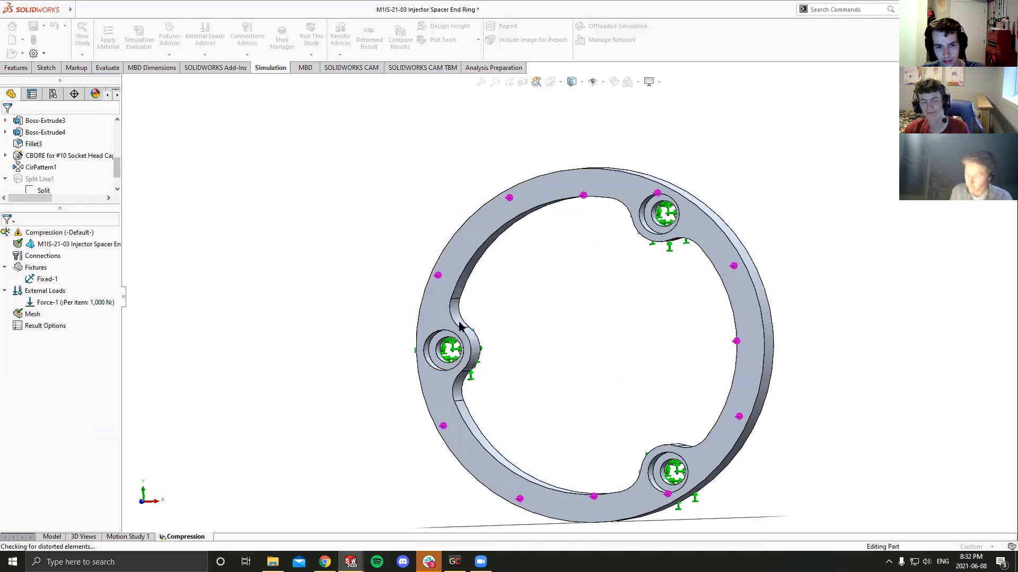
# - Examine the generated mesh on the ring's faces and around the bolt holes from several angles
pyautogui.moveTo(621, 371); pyautogui.dragTo(541, 418, button='middle')
pyautogui.scroll(-6, 582, 279)
pyautogui.scroll(5, 581, 279)
pyautogui.moveTo(638, 251); pyautogui.dragTo(700, 298, button='middle')
pyautogui.scroll(5, 570, 375)
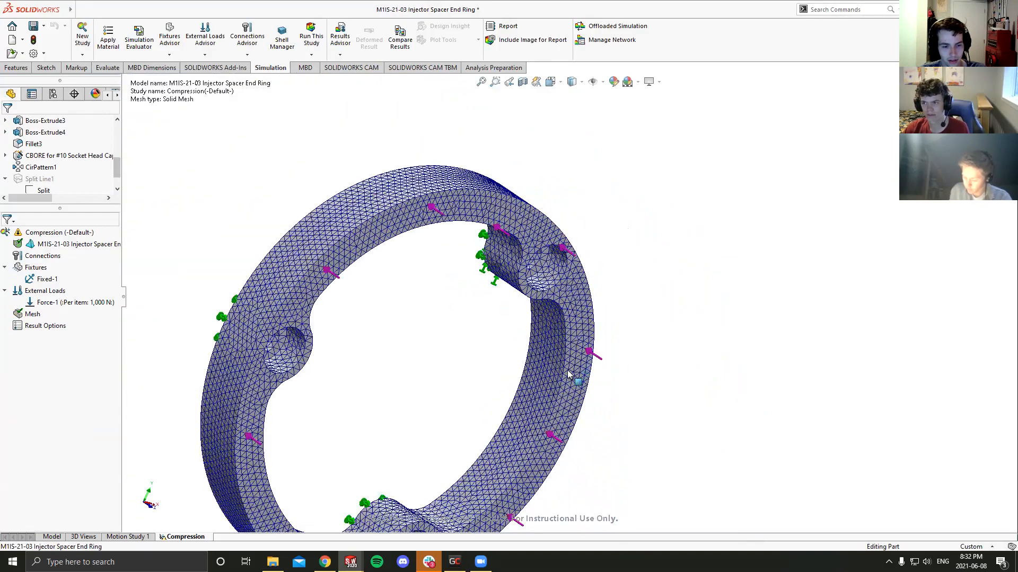
pyautogui.moveTo(547, 386); pyautogui.dragTo(473, 331, button='middle')
pyautogui.scroll(4, 441, 325)
pyautogui.scroll(-4, 517, 296)
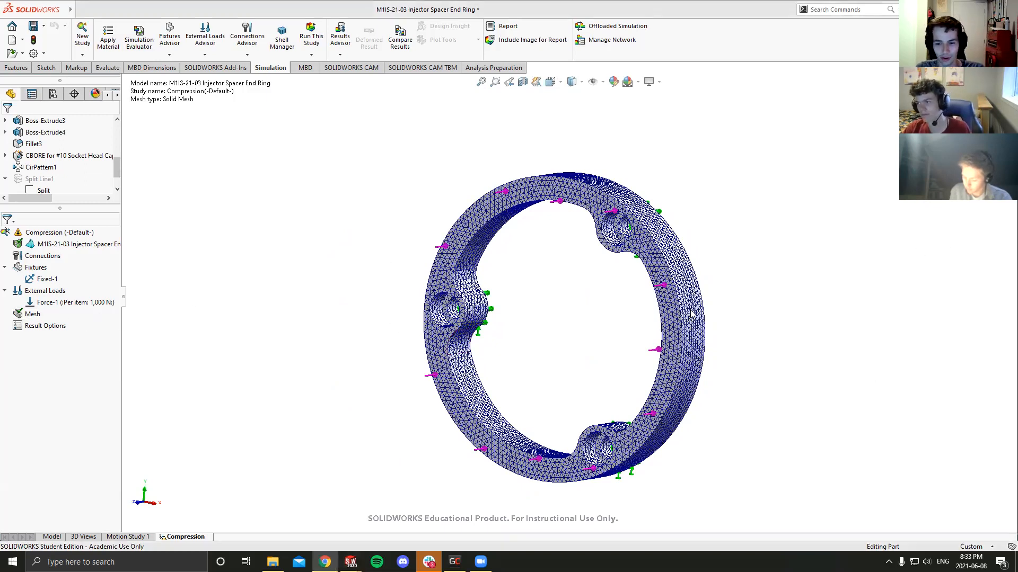
# - Run the Compression study and view its von Mises stress plot on the ring
pyautogui.click(312, 33)
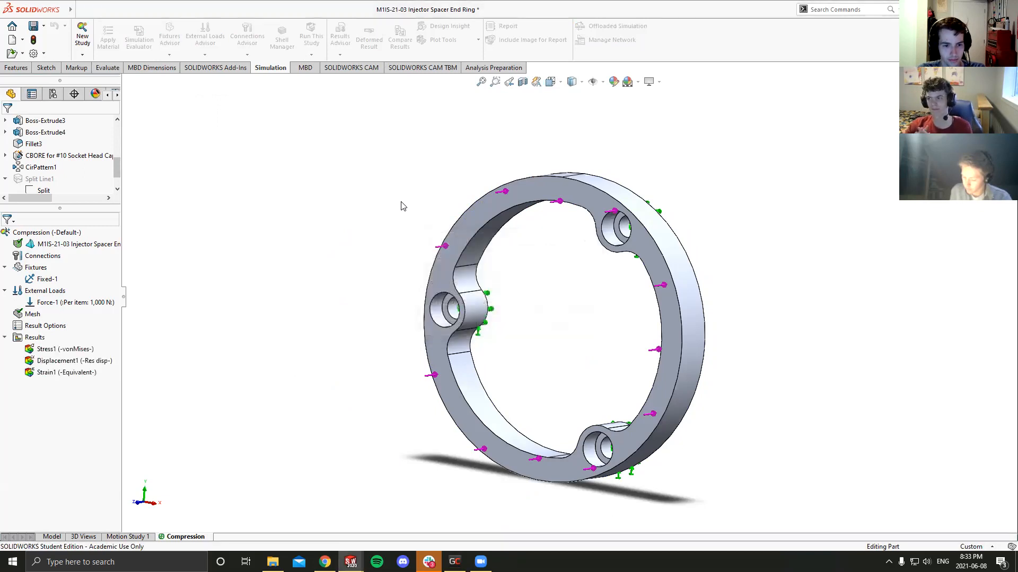
pyautogui.moveTo(417, 212); pyautogui.dragTo(585, 260, button='middle')
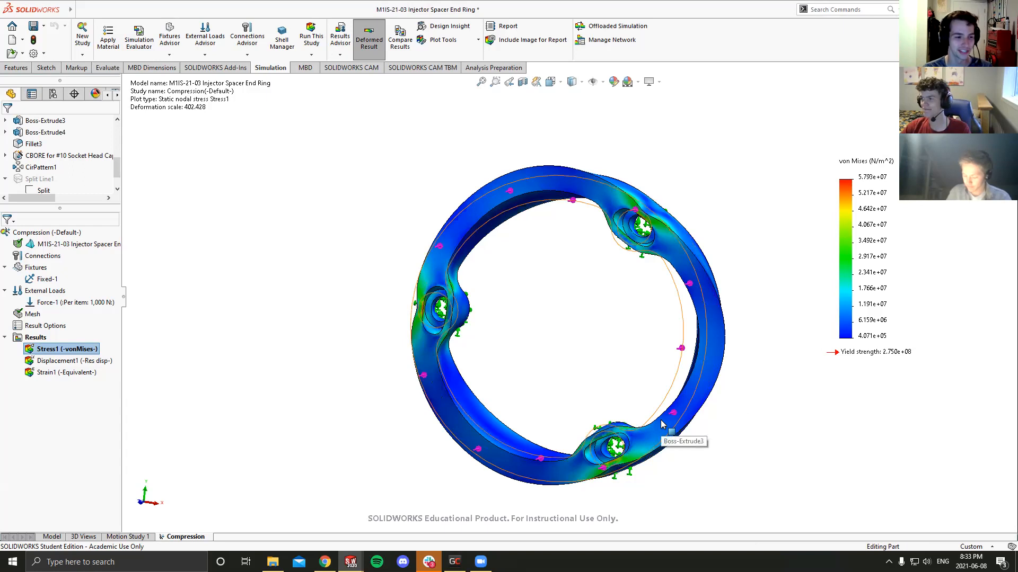
# - Edit the Stress1 von Mises plot to show the deformed shape at true scale
pyautogui.rightClick(78, 351)
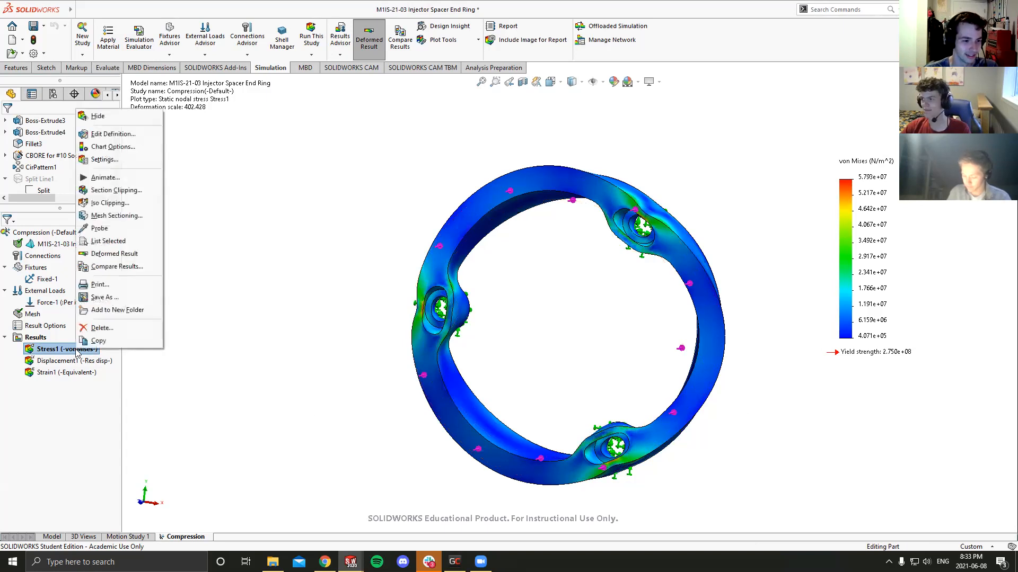
pyautogui.click(97, 135)
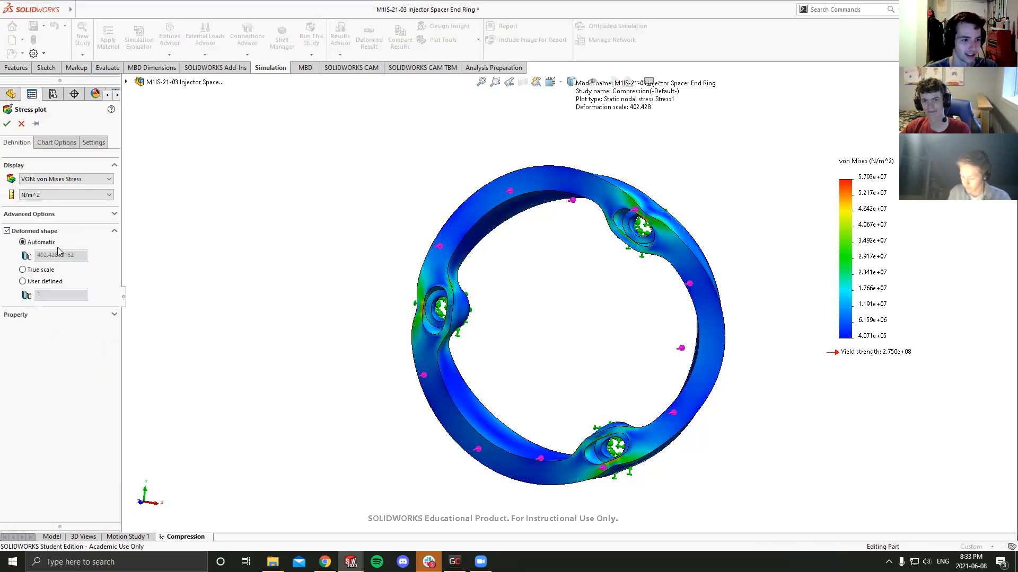
pyautogui.click(23, 282)
pyautogui.click(23, 271)
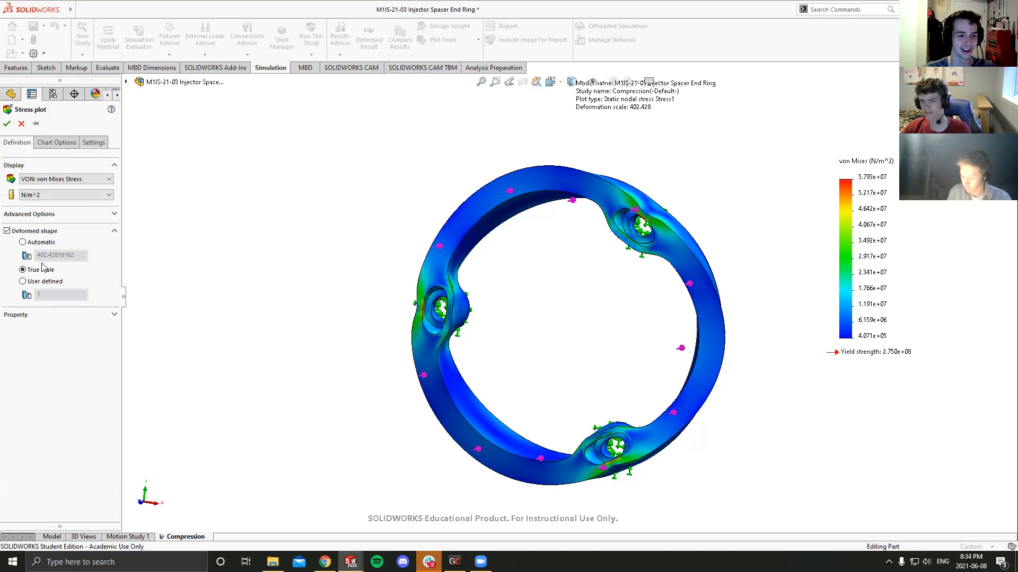
pyautogui.click(7, 125)
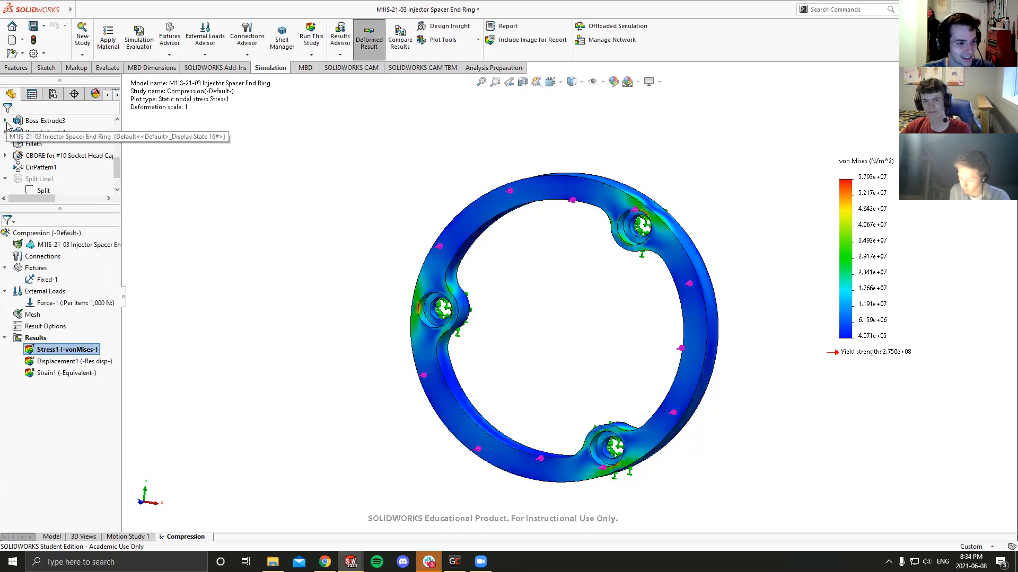
pyautogui.moveTo(294, 273); pyautogui.dragTo(339, 171, button='middle')
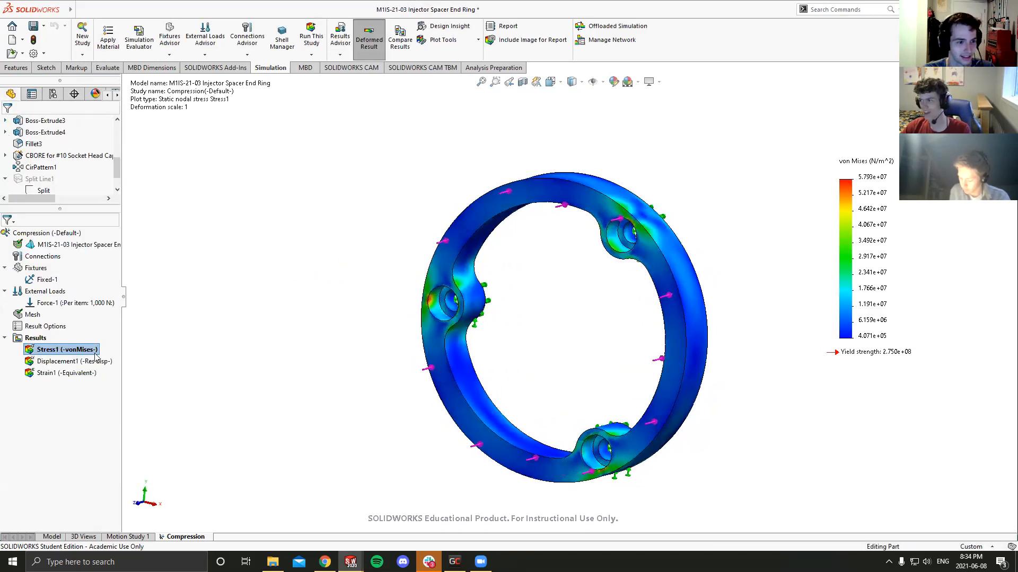
pyautogui.doubleClick(65, 349)
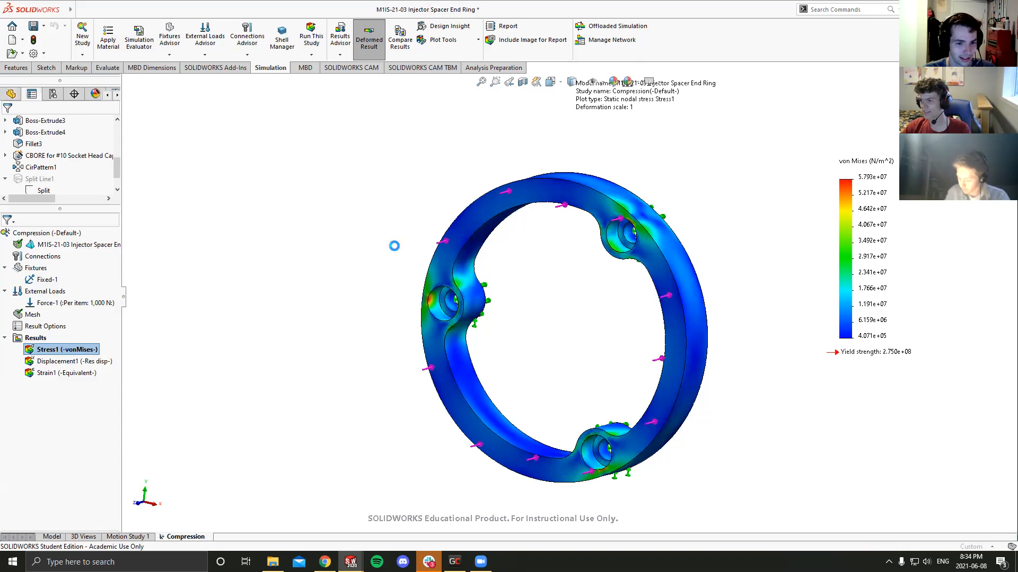
pyautogui.moveTo(403, 260); pyautogui.dragTo(364, 255, button='middle')
pyautogui.click(21, 124)
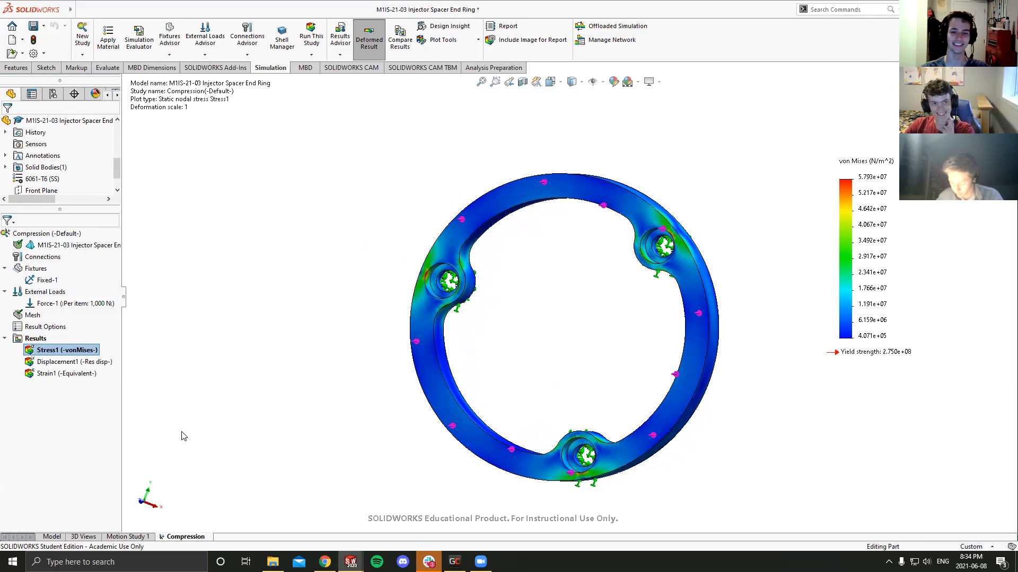
# - Examine the von Mises stress distribution around the counterbored bolt holes, both face-on and at an angle
pyautogui.moveTo(301, 345); pyautogui.dragTo(339, 333, button='middle')
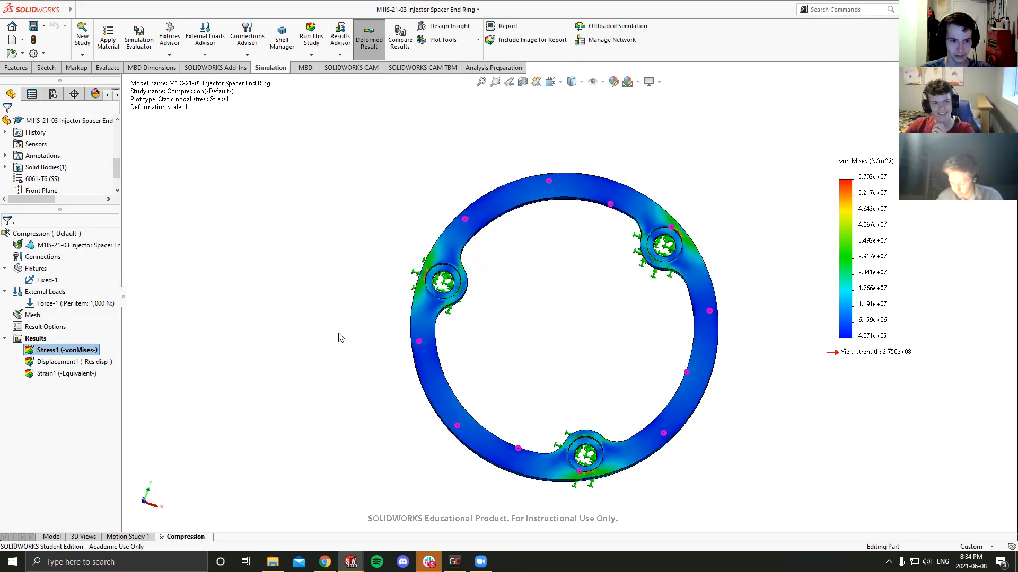
pyautogui.moveTo(524, 295); pyautogui.dragTo(529, 298, button='middle')
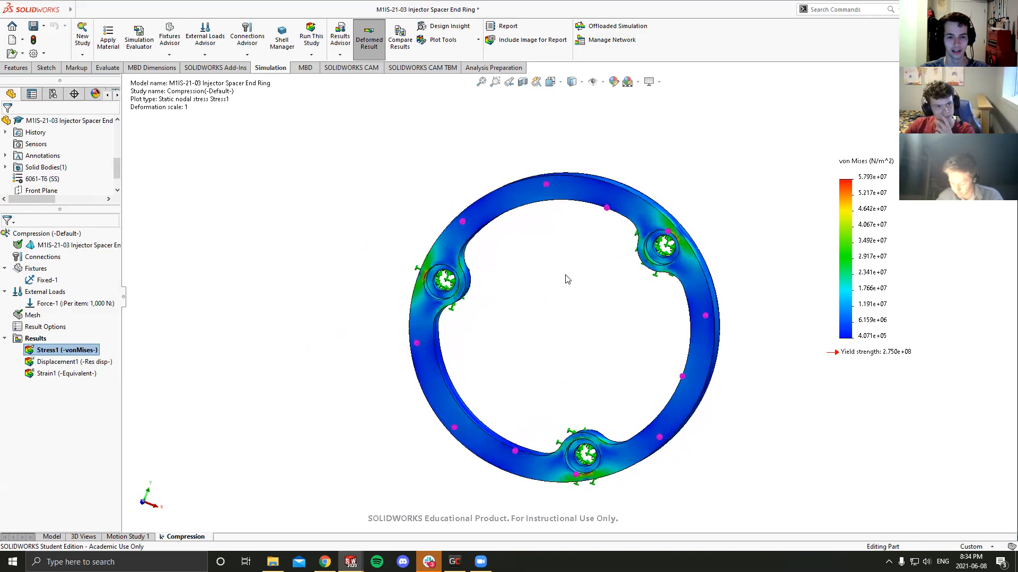
pyautogui.scroll(-10, 447, 282)
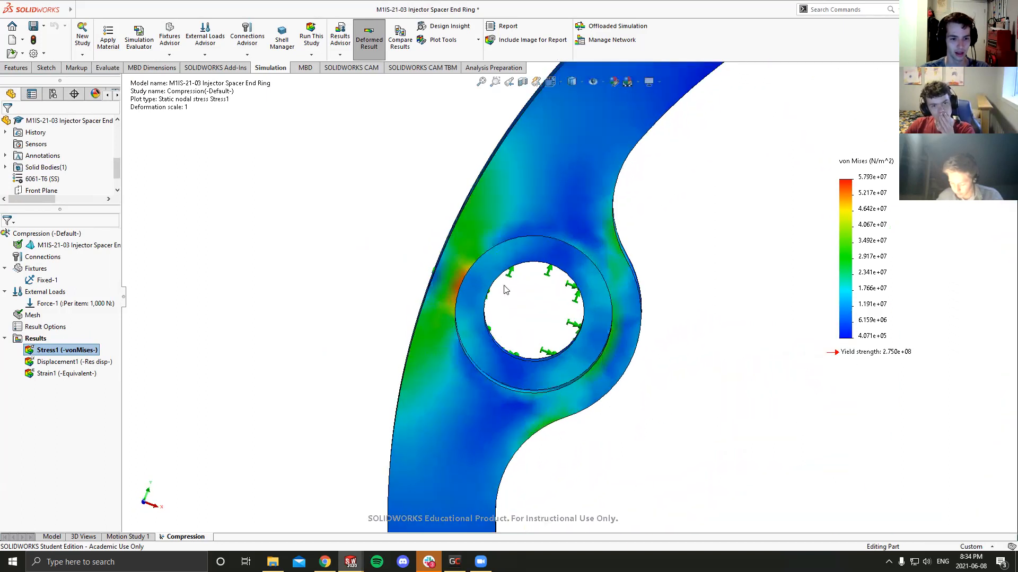
pyautogui.moveTo(494, 288); pyautogui.dragTo(371, 268, button='middle')
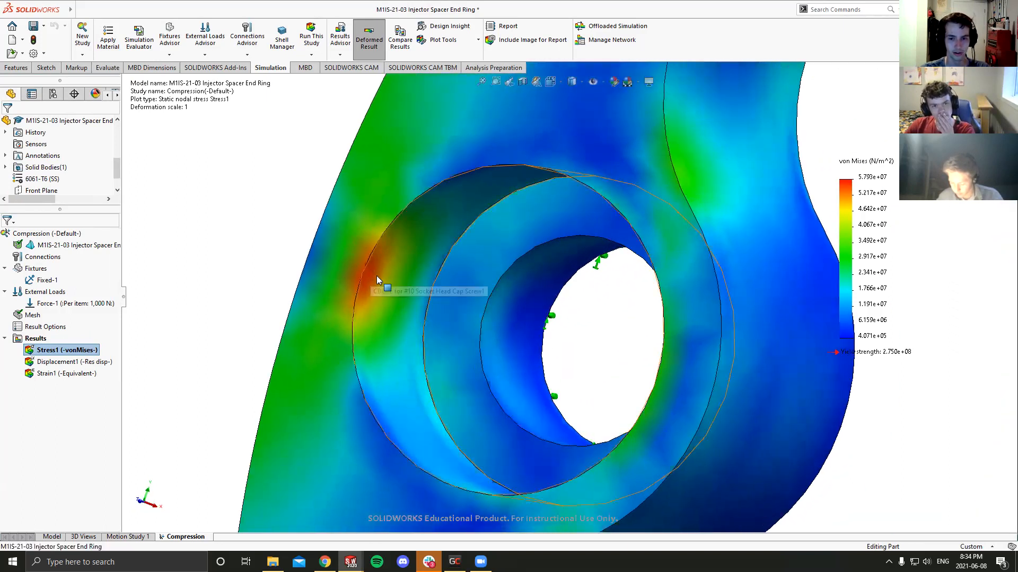
pyautogui.scroll(10, 394, 277)
pyautogui.moveTo(790, 265); pyautogui.dragTo(732, 283, button='middle')
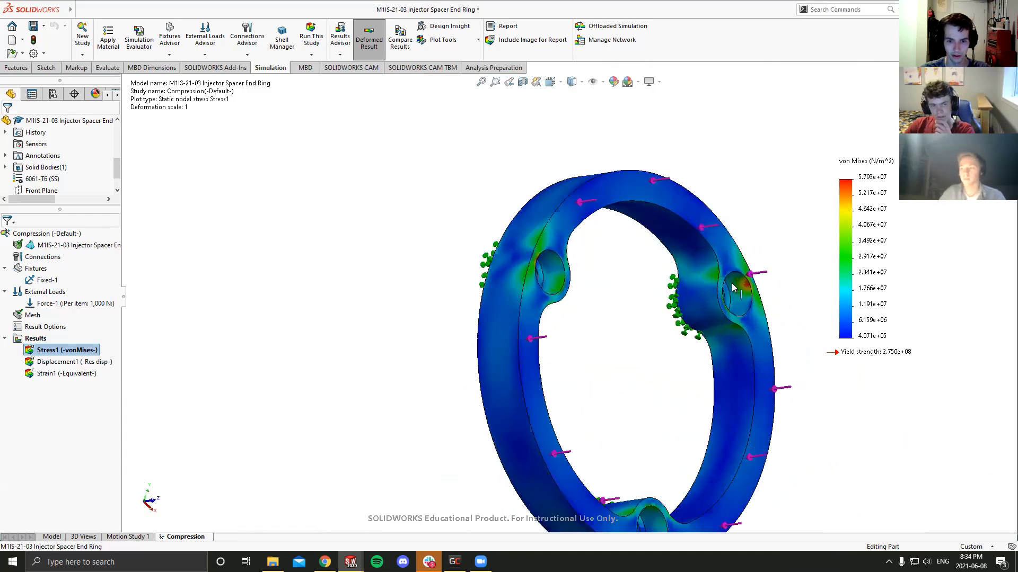
pyautogui.scroll(-10, 731, 292)
pyautogui.scroll(10, 731, 300)
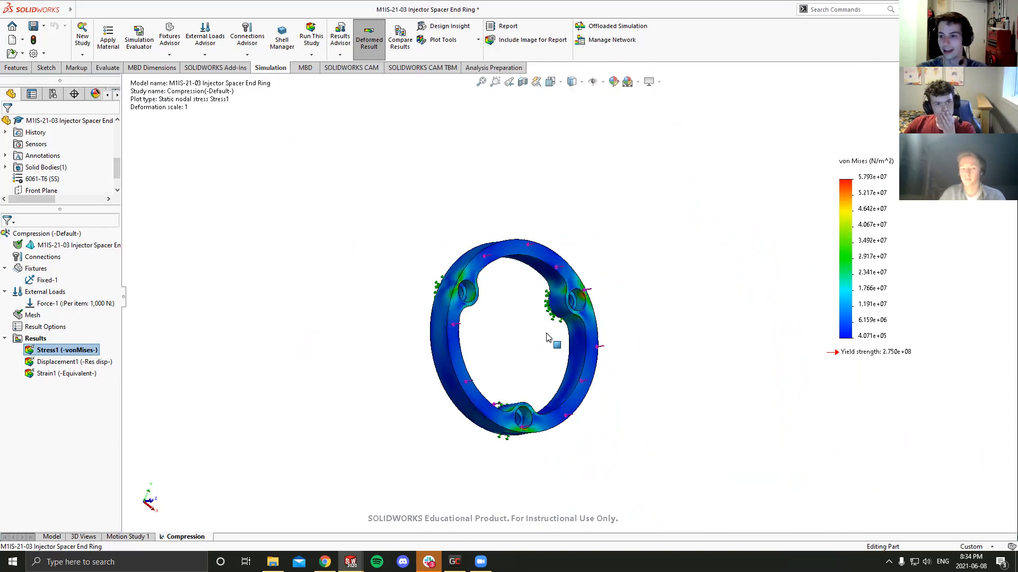
# - Inspect the stress concentration between a bolt-hole counterbore and the ring's outer edge, comparing it with the von Mises legend
pyautogui.hotkey('ctrl', '1')
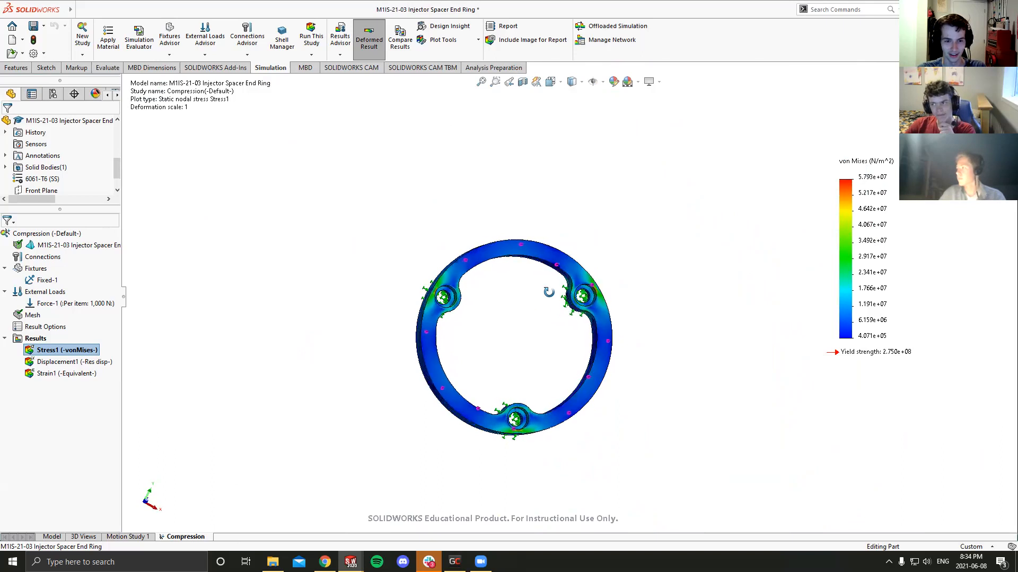
pyautogui.scroll(-8, 593, 289)
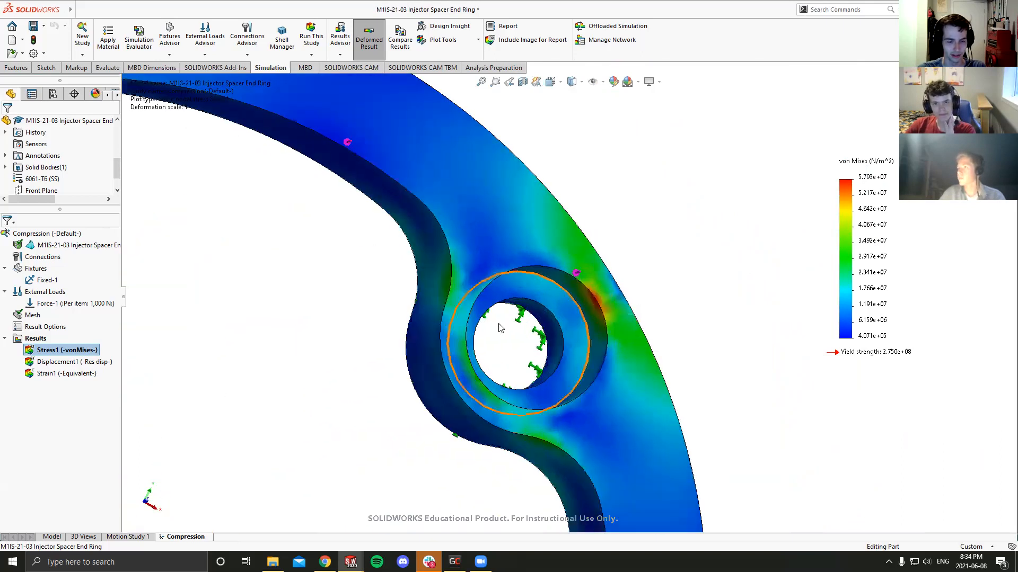
pyautogui.scroll(8, 493, 329)
pyautogui.scroll(-2, 438, 349)
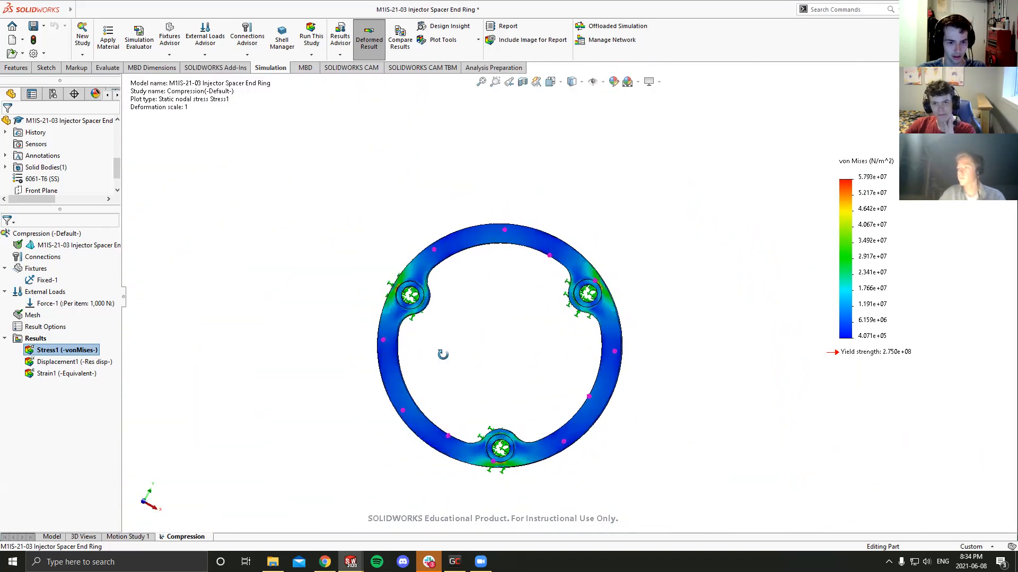
pyautogui.scroll(-5, 594, 299)
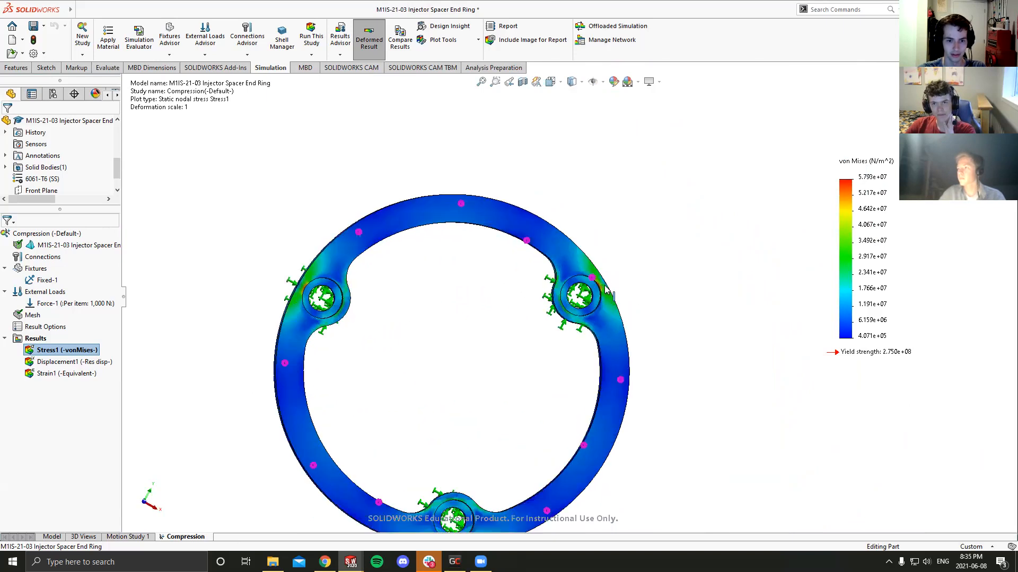
pyautogui.scroll(-2, 588, 297)
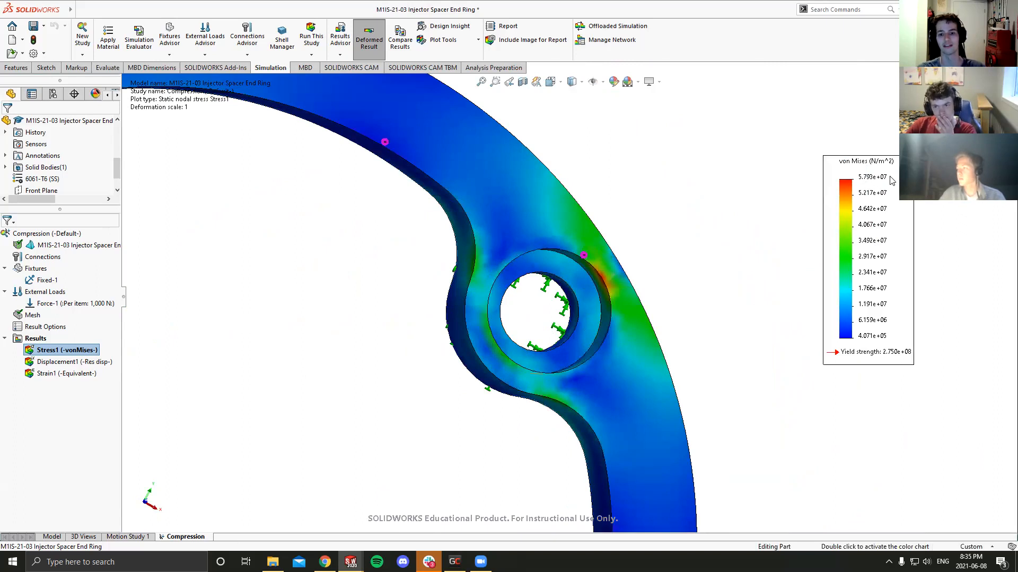
pyautogui.scroll(10, 681, 254)
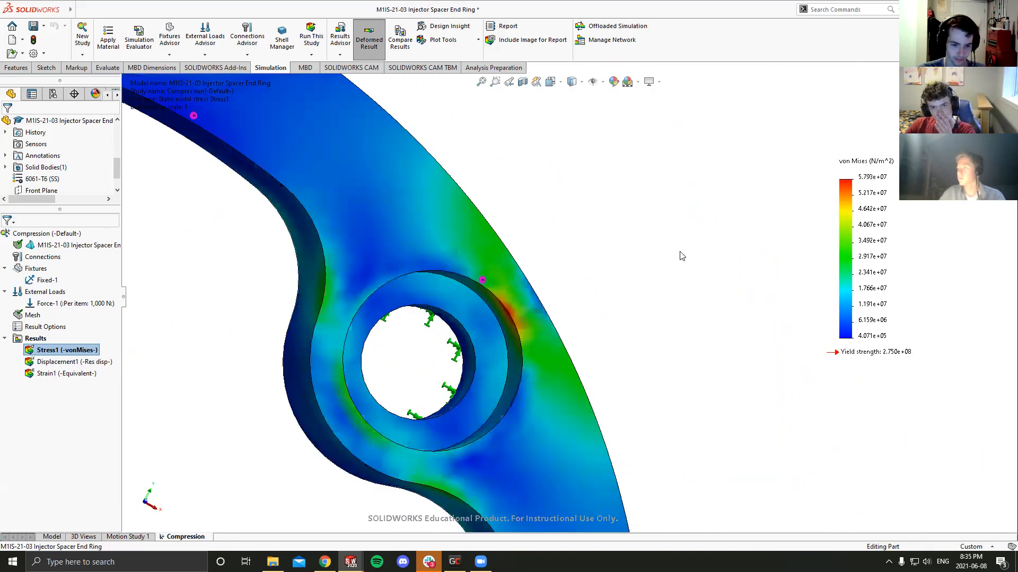
pyautogui.scroll(-5, 504, 358)
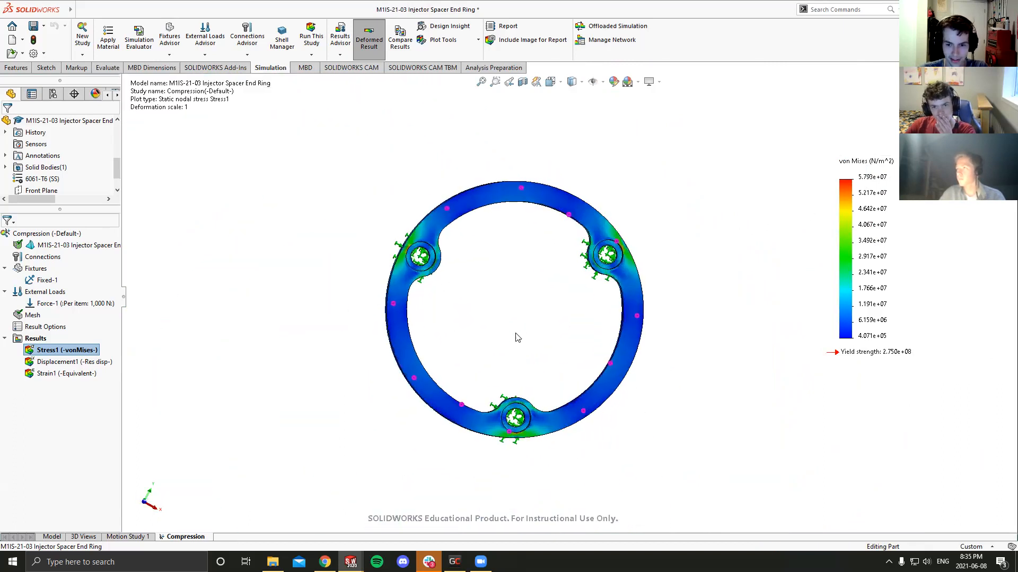
pyautogui.moveTo(530, 323)
pyautogui.mouseDown(button='middle')
pyautogui.moveTo(521, 322)
pyautogui.moveTo(541, 291)
pyautogui.moveTo(541, 329)
pyautogui.moveTo(525, 325)
pyautogui.mouseUp(button='middle')
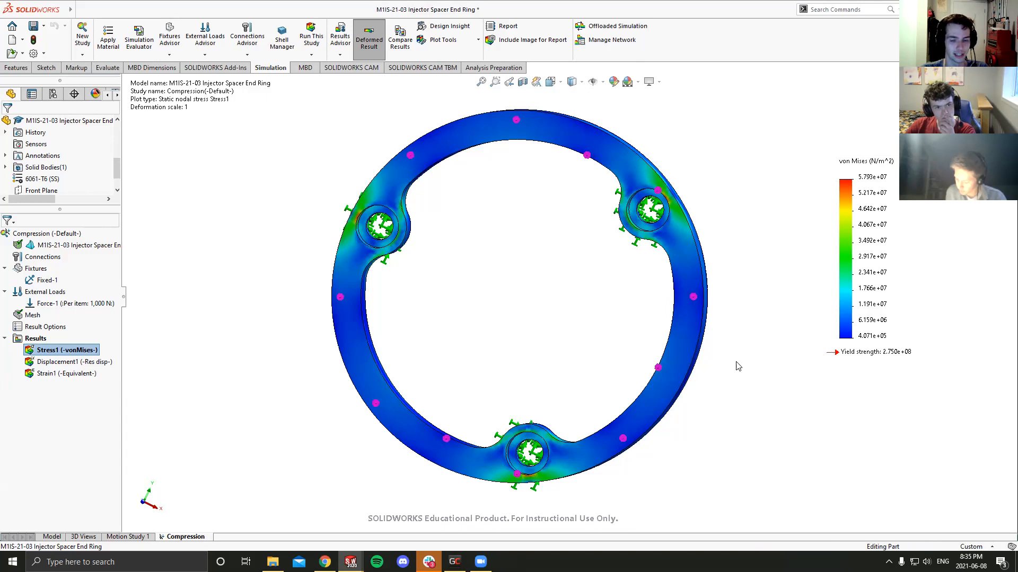
# - Show the Displacement1 resultant displacement plot and examine the ring's exaggerated deformation from different angles
pyautogui.click(98, 363)
pyautogui.doubleClick(62, 365)
pyautogui.moveTo(549, 290)
pyautogui.mouseDown(button='middle')
pyautogui.moveTo(447, 308)
pyautogui.moveTo(568, 292)
pyautogui.mouseUp(button='middle')
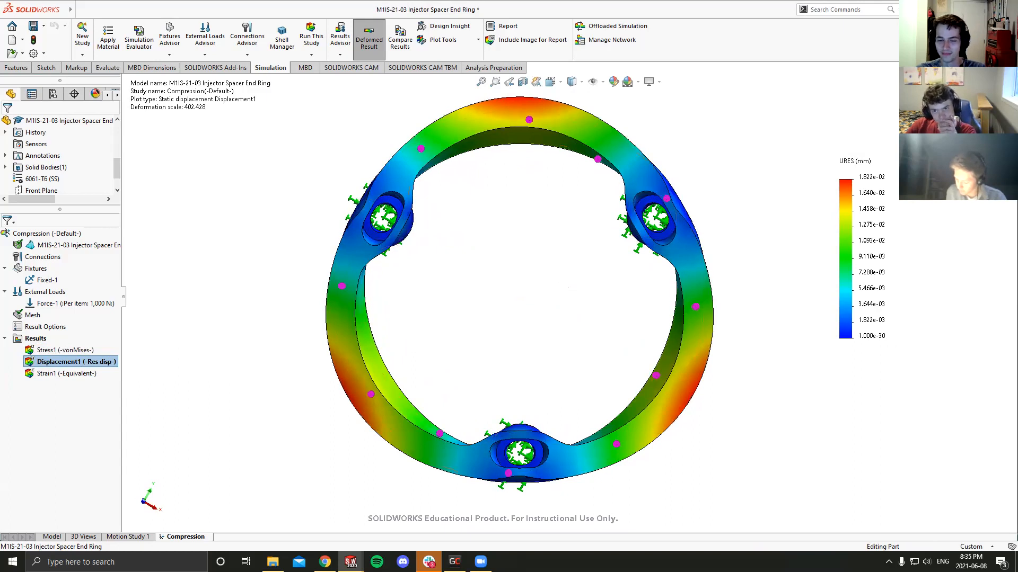
pyautogui.moveTo(652, 366); pyautogui.dragTo(622, 347, button='middle')
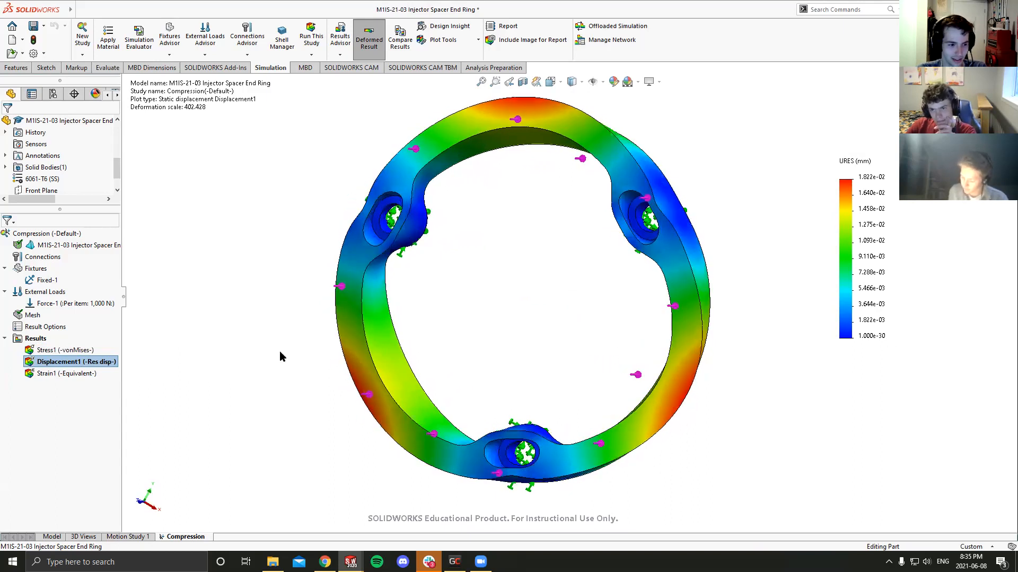
# - Add a Factor of Safety plot to the results for all bodies with the Automatic criterion, and view it on the ring
pyautogui.rightClick(34, 338)
pyautogui.click(59, 106)
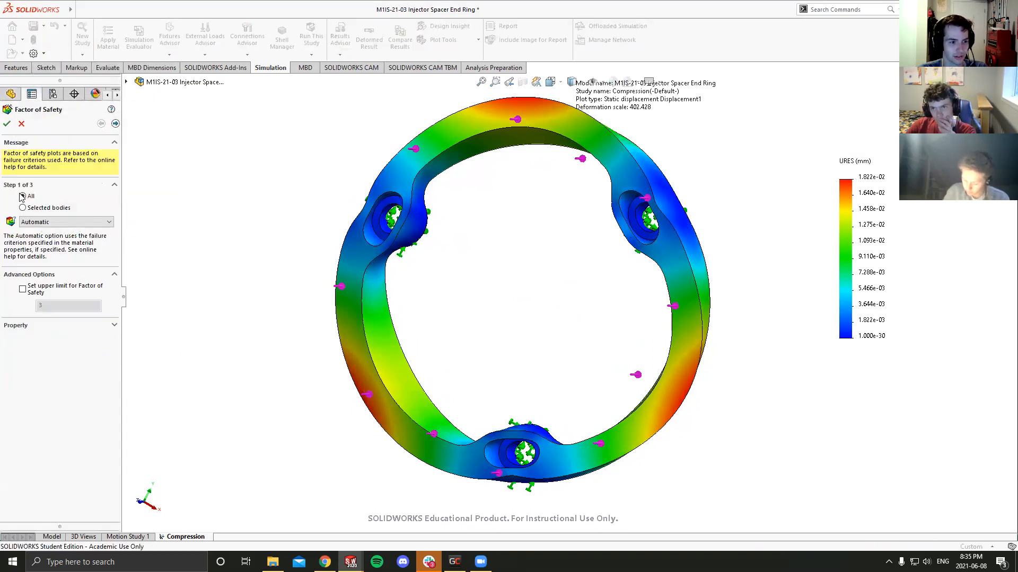
pyautogui.click(7, 124)
pyautogui.moveTo(311, 264); pyautogui.dragTo(415, 318, button='middle')
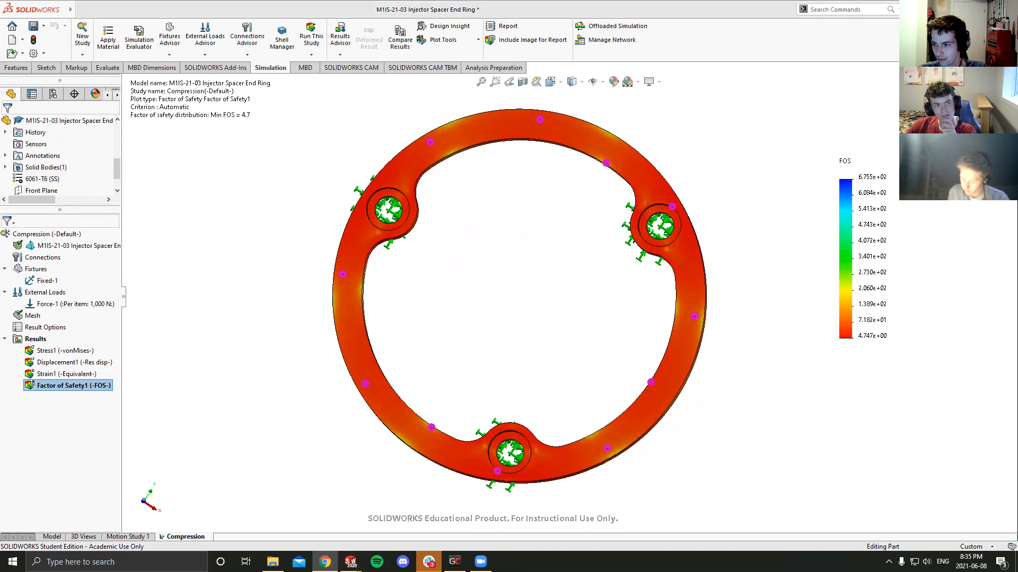
pyautogui.moveTo(509, 334); pyautogui.dragTo(402, 286, button='middle')
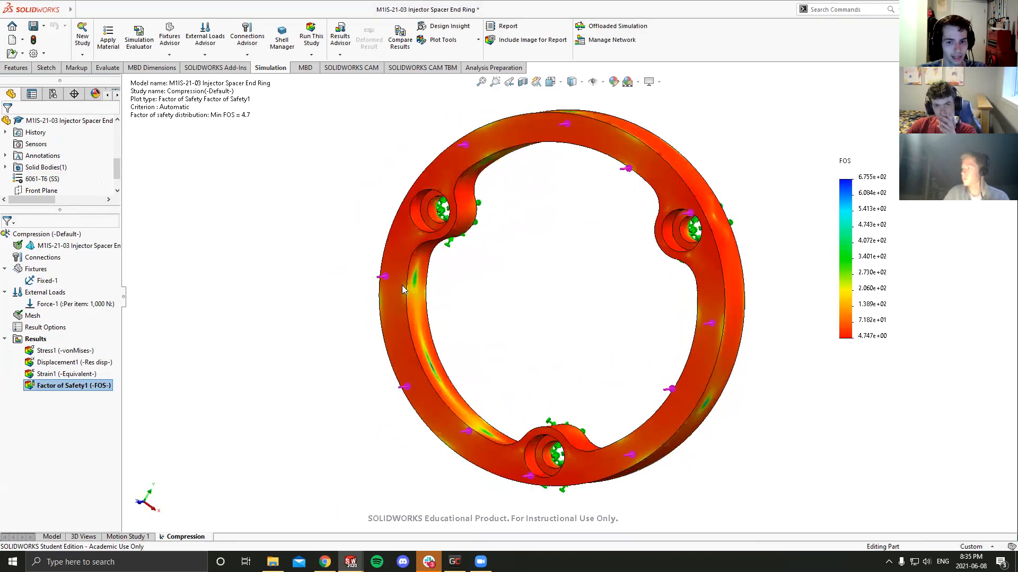
# - Review the Factor of Safety1 plot definition and accept it with its existing settings
pyautogui.rightClick(88, 385)
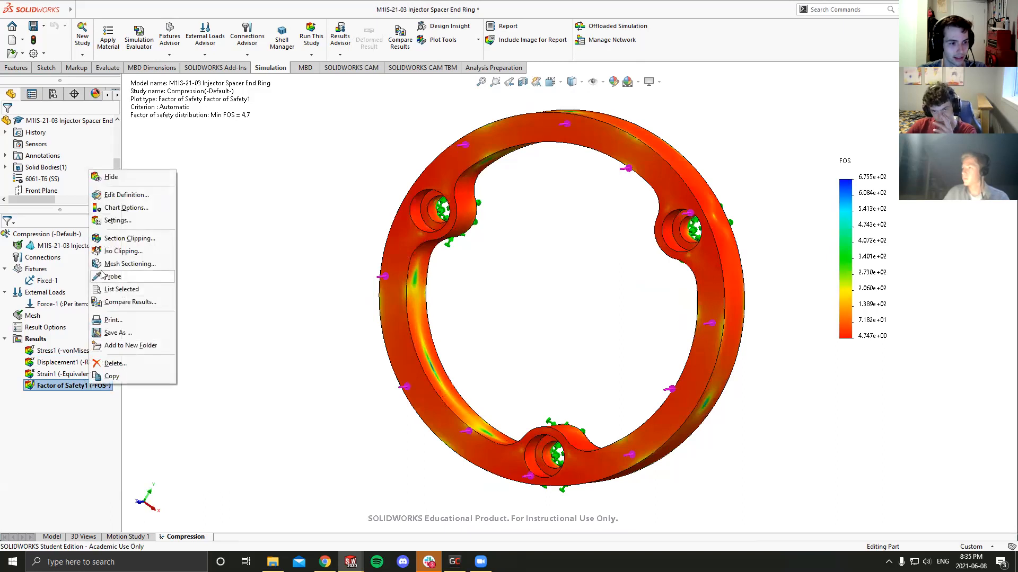
pyautogui.click(121, 194)
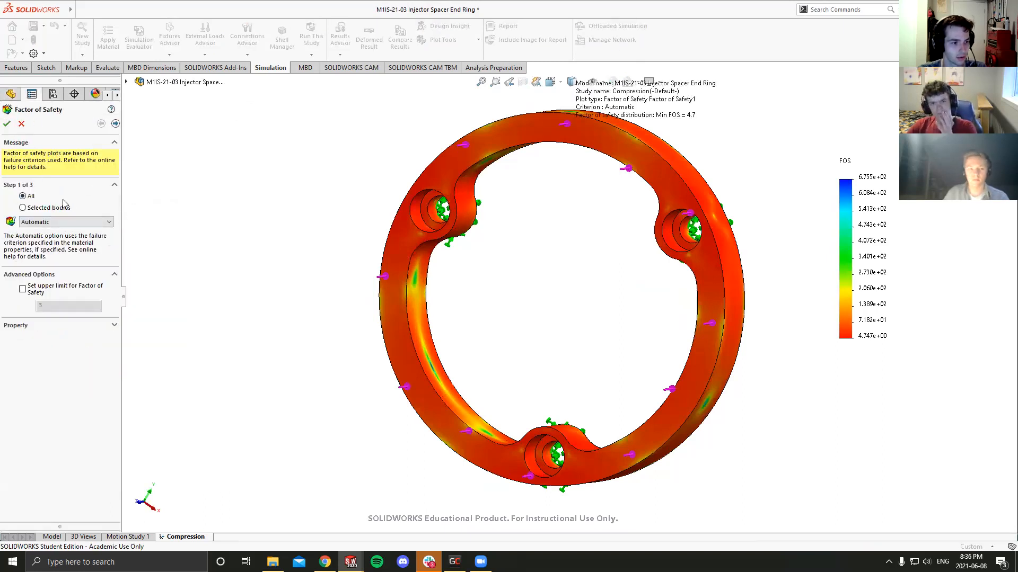
pyautogui.click(6, 124)
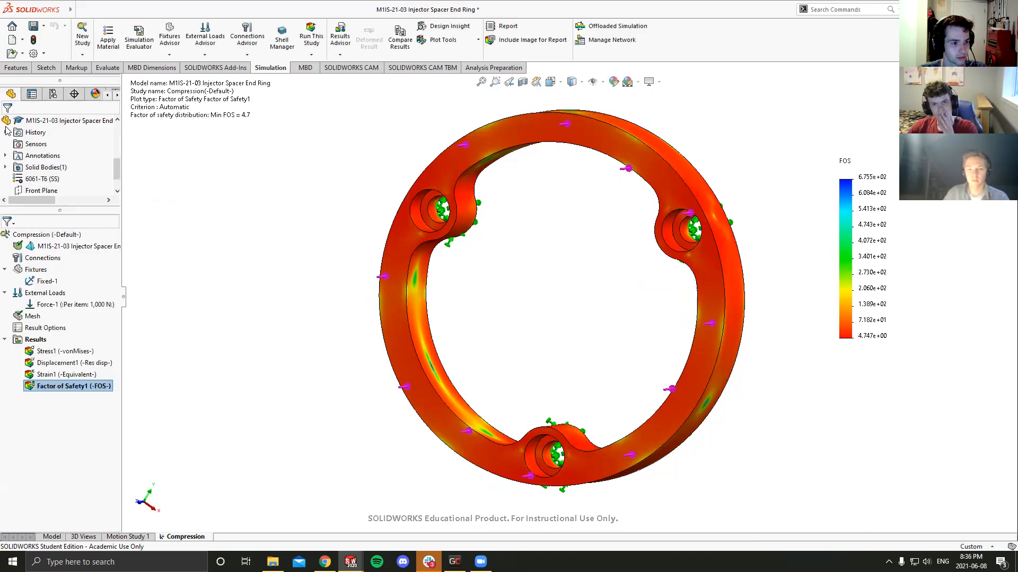
# - Turn on the min and max annotations of the Factor of Safety1 plot and move the min label clear of the ring
pyautogui.rightClick(68, 385)
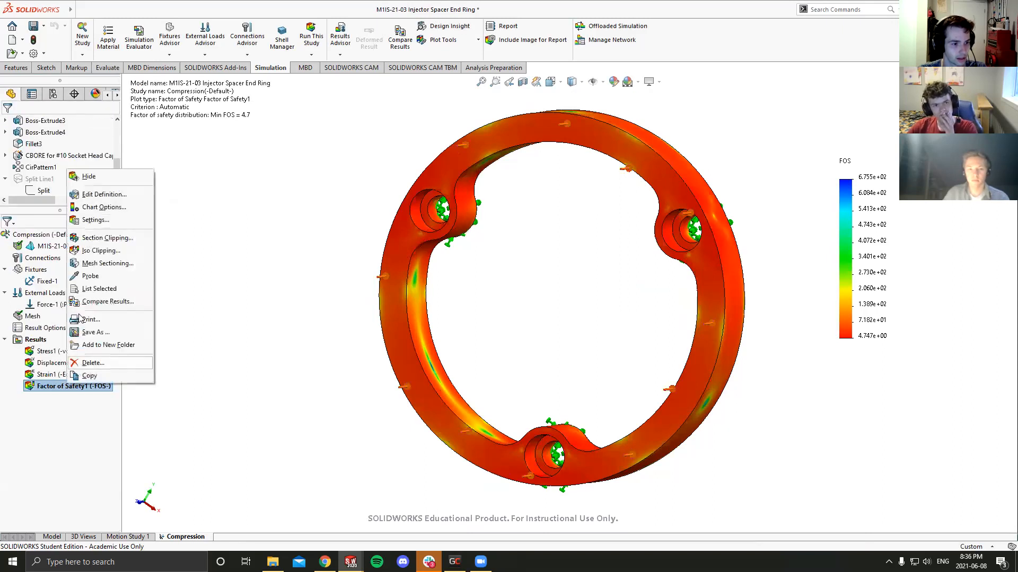
pyautogui.click(101, 207)
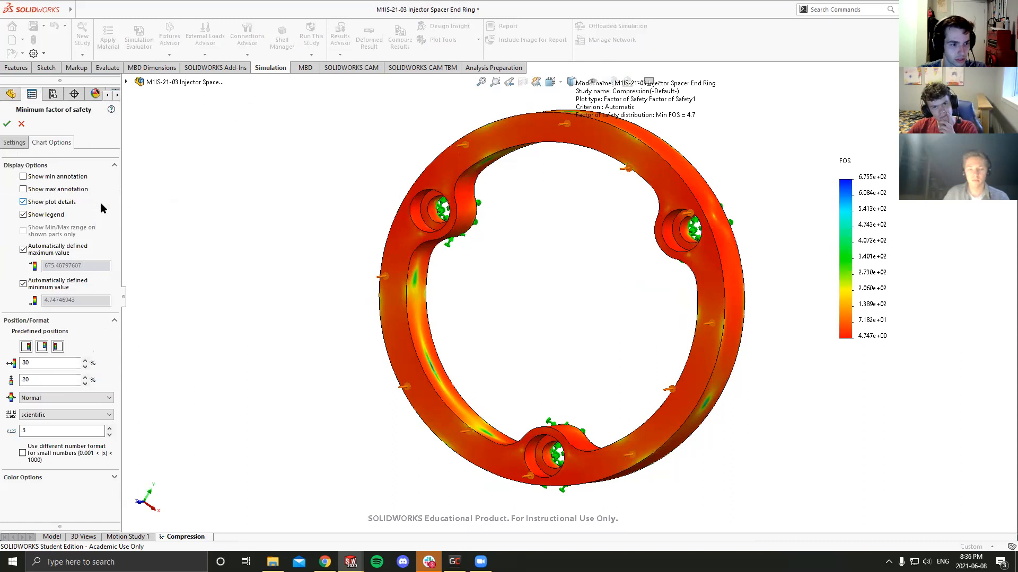
pyautogui.click(22, 145)
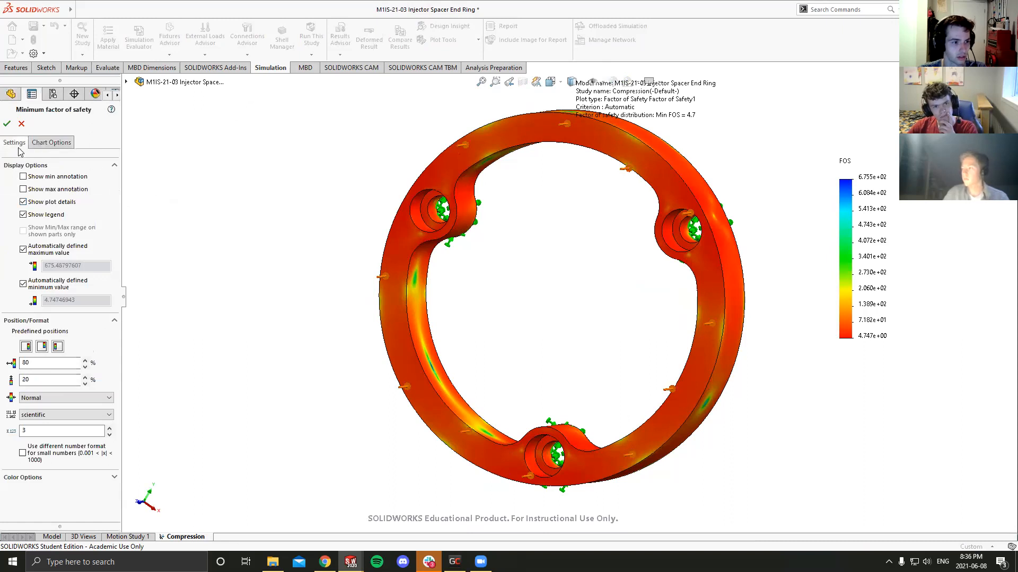
pyautogui.click(50, 142)
pyautogui.click(23, 177)
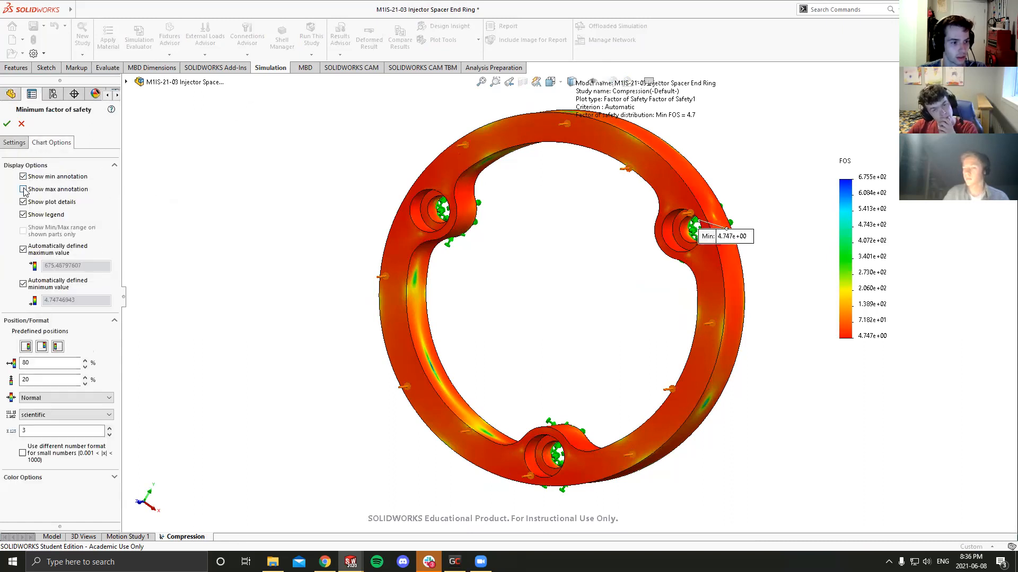
pyautogui.click(23, 189)
pyautogui.click(7, 123)
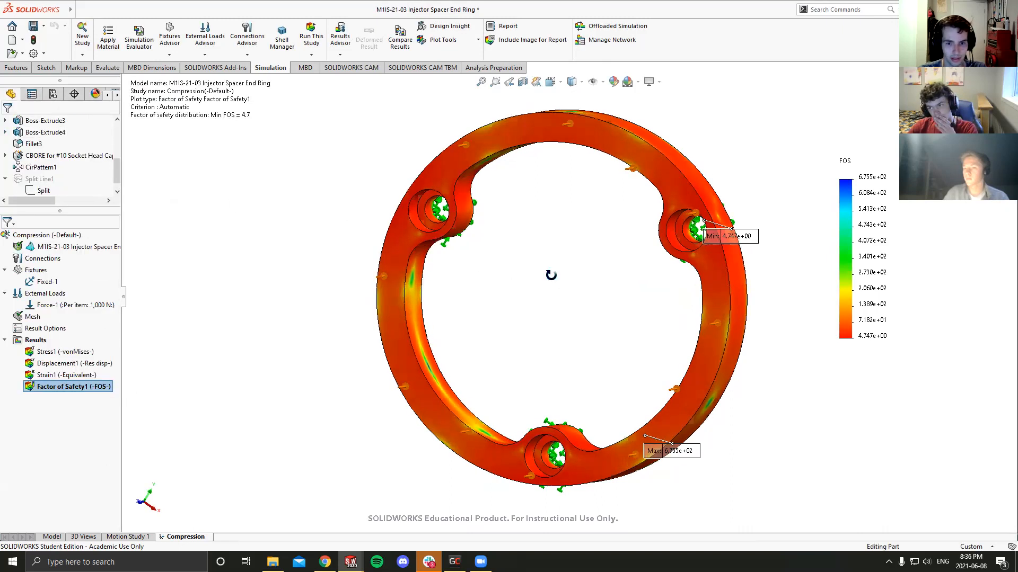
pyautogui.moveTo(713, 236); pyautogui.dragTo(745, 171)
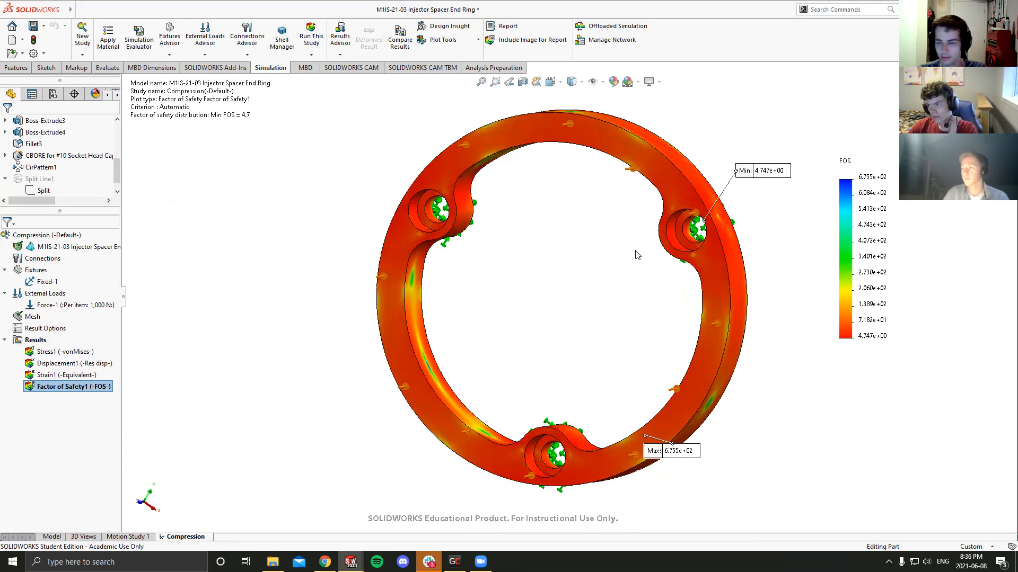
# - Examine the location of the minimum factor of safety at the edge of the bolt-hole counterbore
pyautogui.moveTo(639, 247); pyautogui.dragTo(672, 237, button='middle')
pyautogui.scroll(-3, 734, 214)
pyautogui.scroll(2, 741, 181)
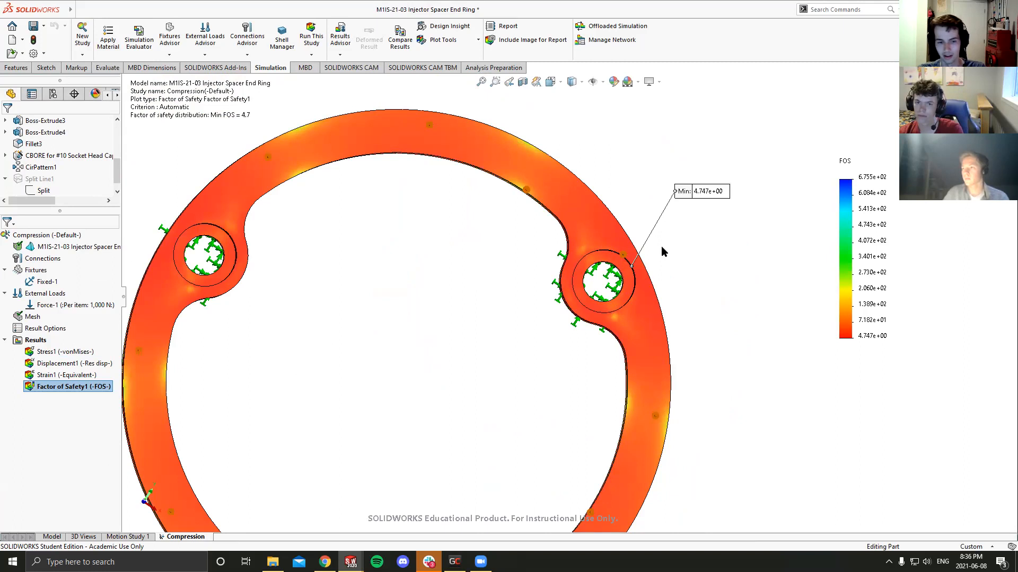
pyautogui.scroll(2, 585, 280)
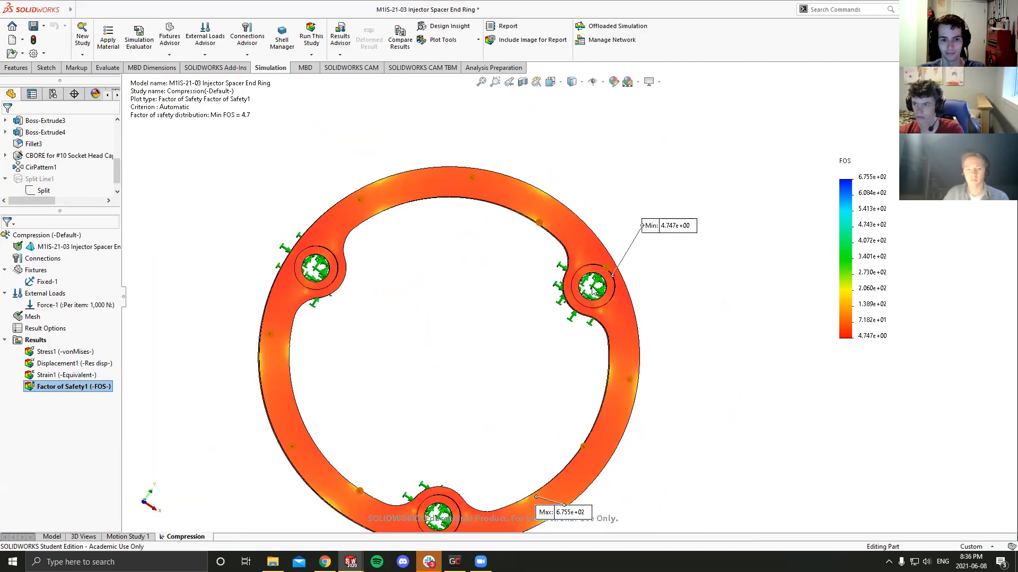
pyautogui.scroll(-4, 591, 290)
pyautogui.scroll(2, 578, 298)
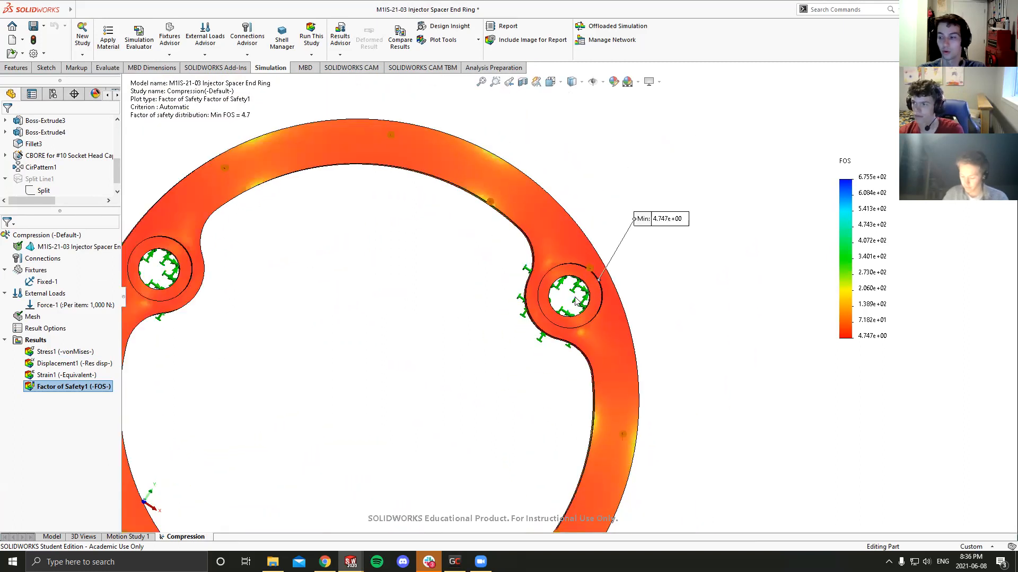
pyautogui.scroll(-5, 583, 297)
pyautogui.moveTo(606, 293)
pyautogui.mouseDown(button='middle')
pyautogui.moveTo(597, 271)
pyautogui.moveTo(604, 277)
pyautogui.mouseUp(button='middle')
pyautogui.scroll(-3, 604, 276)
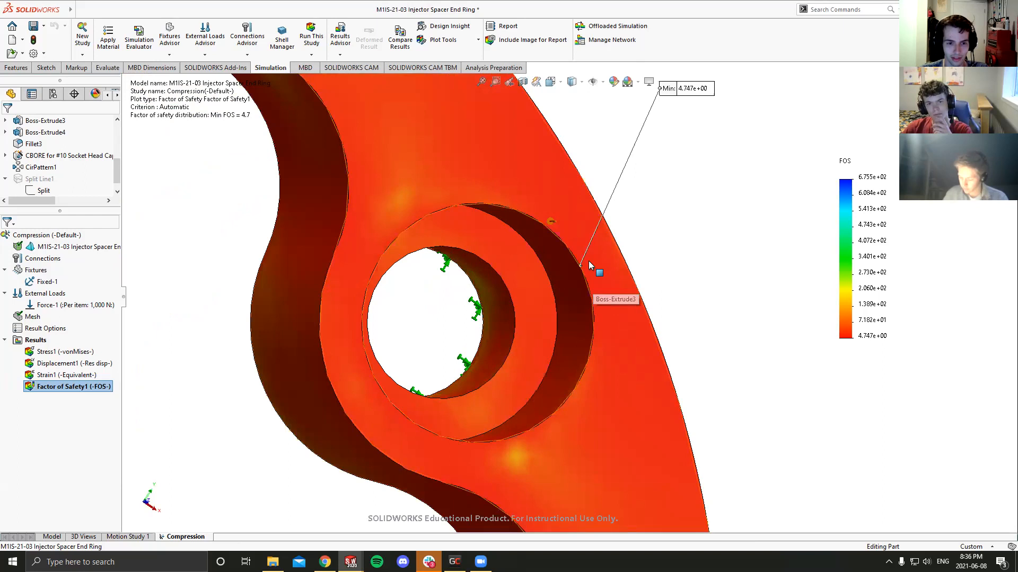
# - Examine the factor of safety distribution over both sides of the ring, around the bolt holes and the min and max locations
pyautogui.scroll(4, 586, 273)
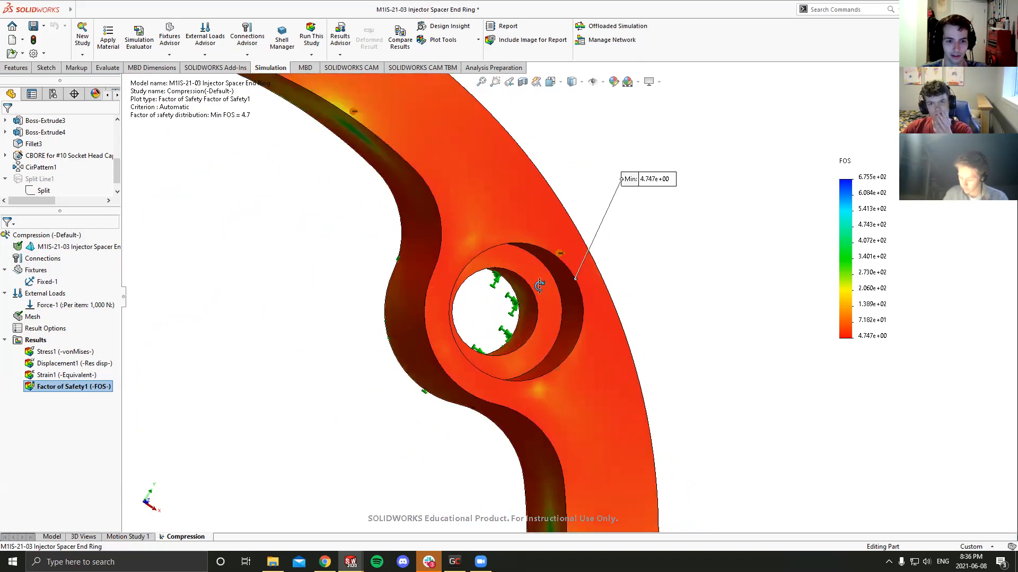
pyautogui.moveTo(492, 312); pyautogui.dragTo(470, 315, button='middle')
pyautogui.scroll(2, 555, 307)
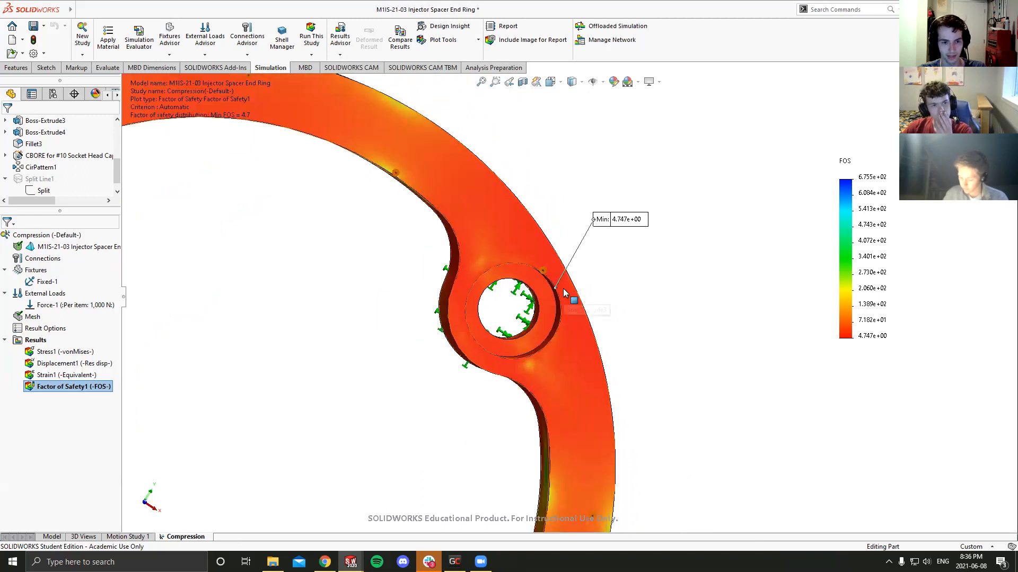
pyautogui.scroll(6, 565, 293)
pyautogui.moveTo(498, 312); pyautogui.dragTo(520, 316, button='middle')
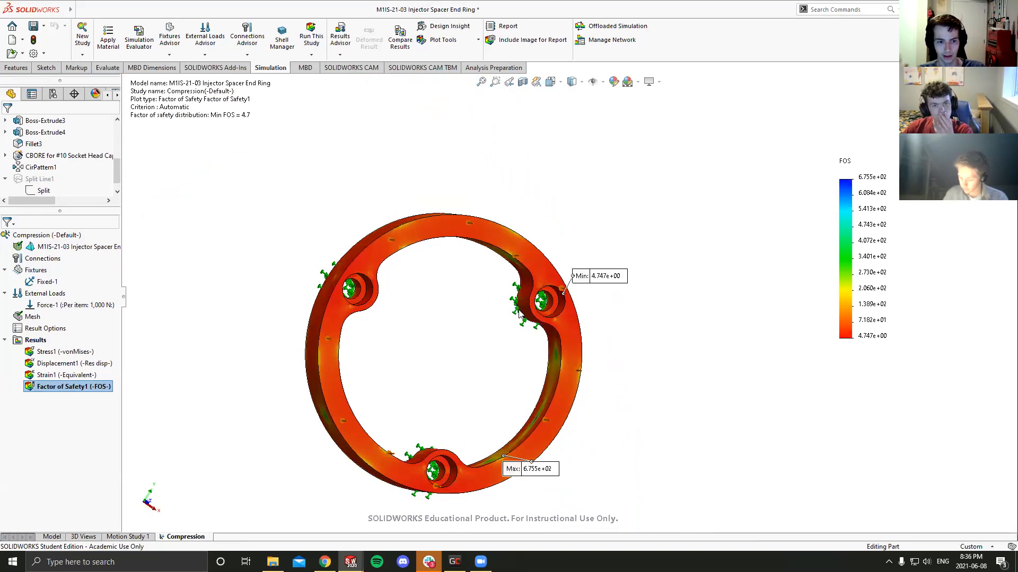
pyautogui.scroll(-3, 600, 303)
pyautogui.moveTo(596, 307); pyautogui.dragTo(440, 352, button='middle')
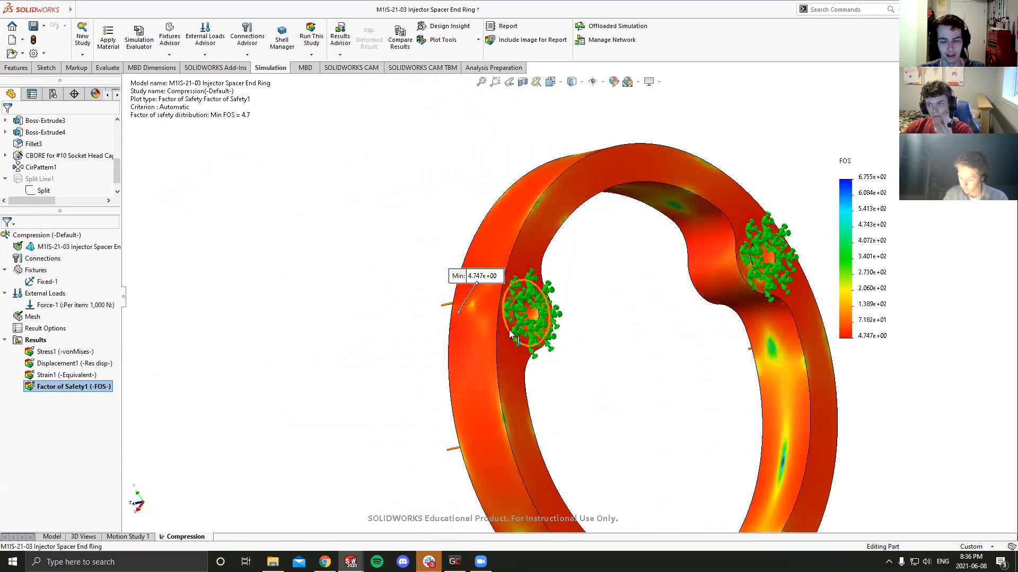
pyautogui.moveTo(510, 334); pyautogui.dragTo(604, 305, button='middle')
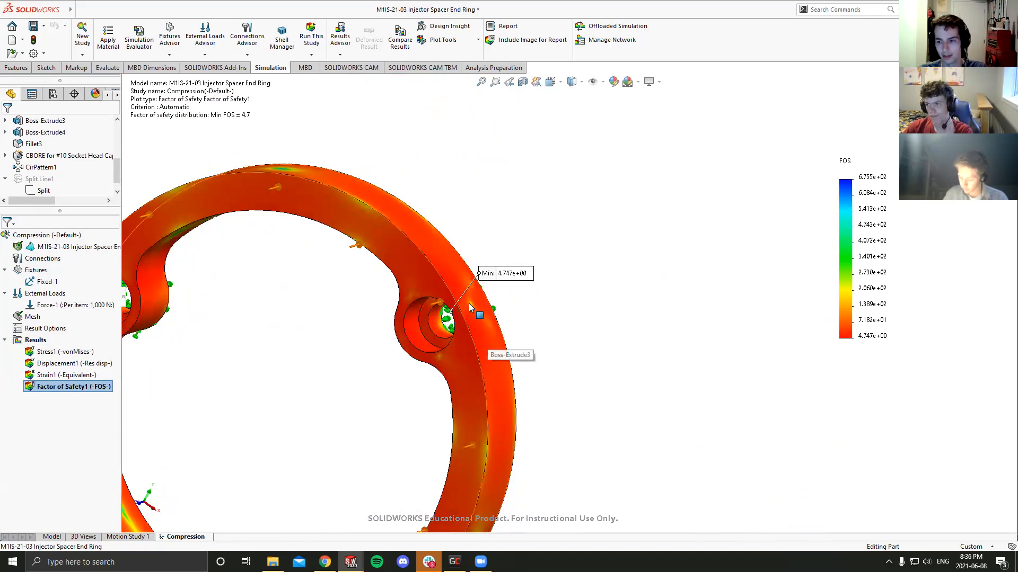
pyautogui.scroll(-2, 468, 303)
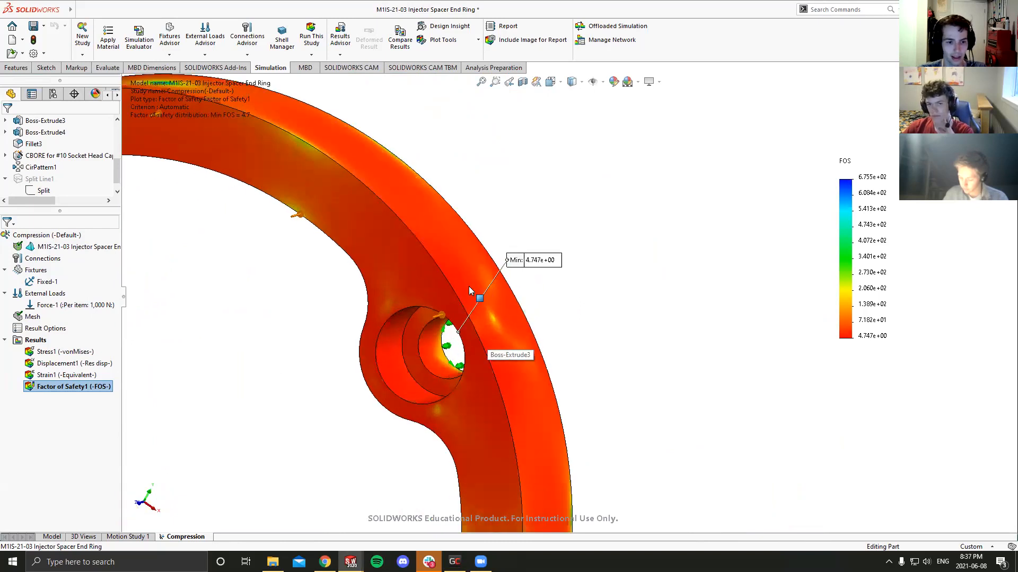
pyautogui.scroll(5, 481, 294)
pyautogui.moveTo(523, 391); pyautogui.dragTo(546, 362, button='middle')
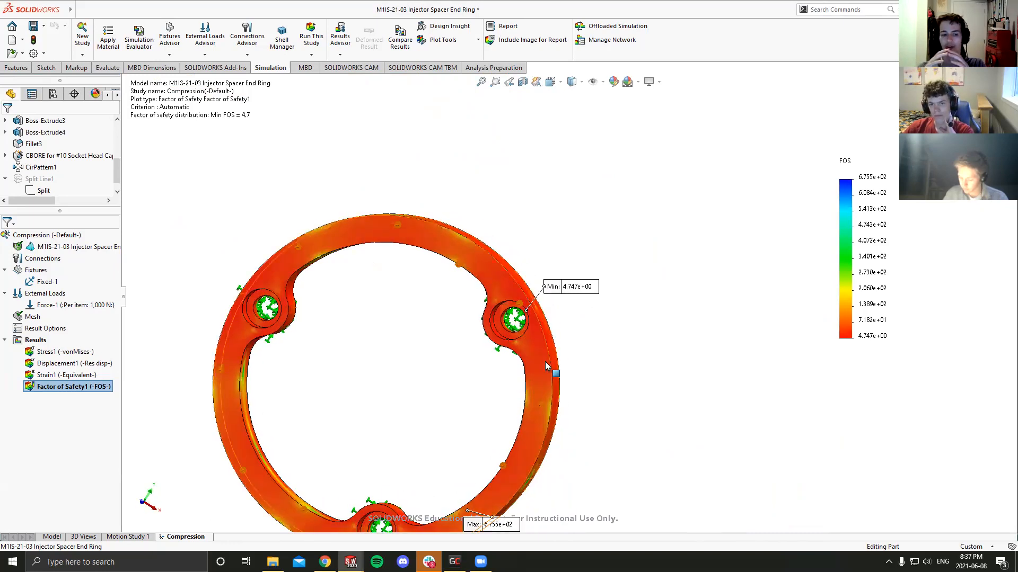
pyautogui.scroll(3, 545, 365)
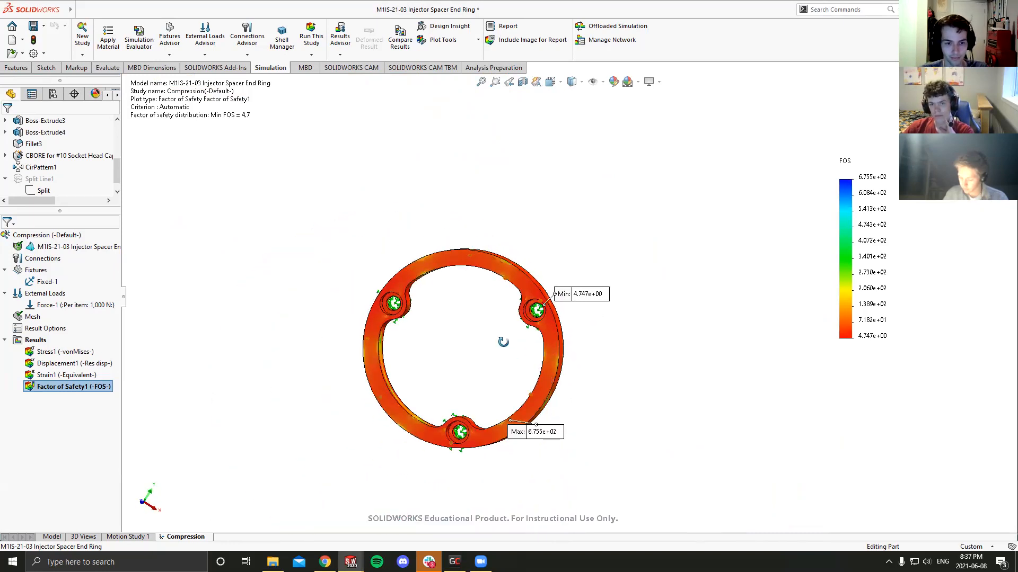
pyautogui.moveTo(504, 343); pyautogui.dragTo(512, 339, button='middle')
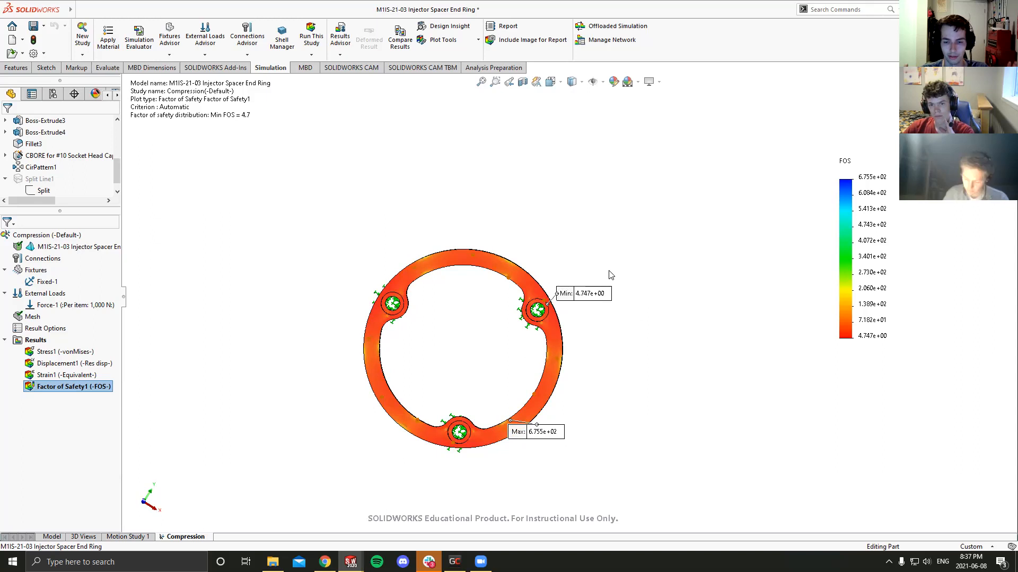
pyautogui.scroll(-3, 465, 326)
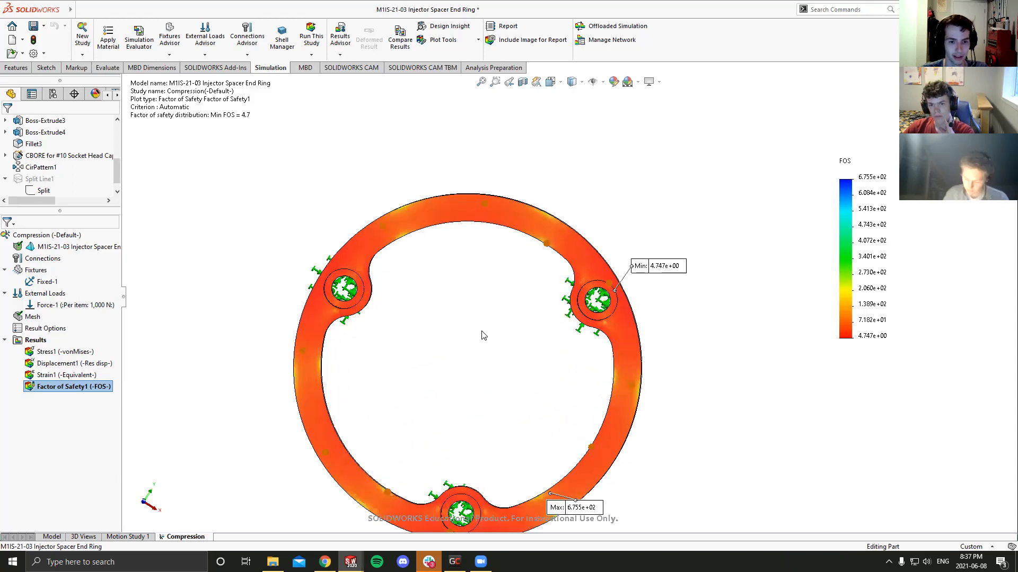
pyautogui.scroll(2, 477, 334)
# - Show the Stress1 von Mises plot on the ring for comparison, and return to the Factor of Safety1 plot
pyautogui.click(64, 352)
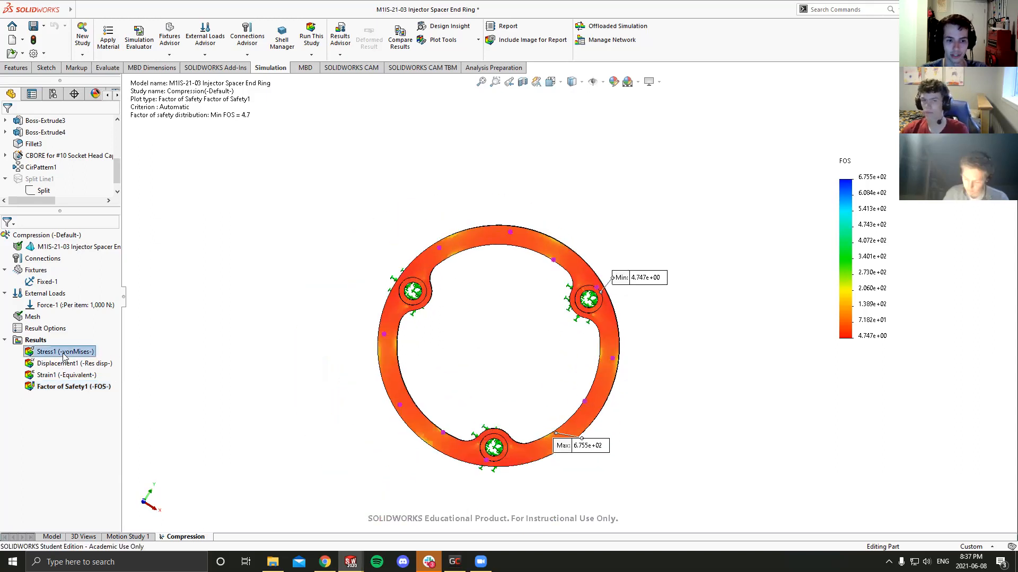
pyautogui.doubleClick(64, 353)
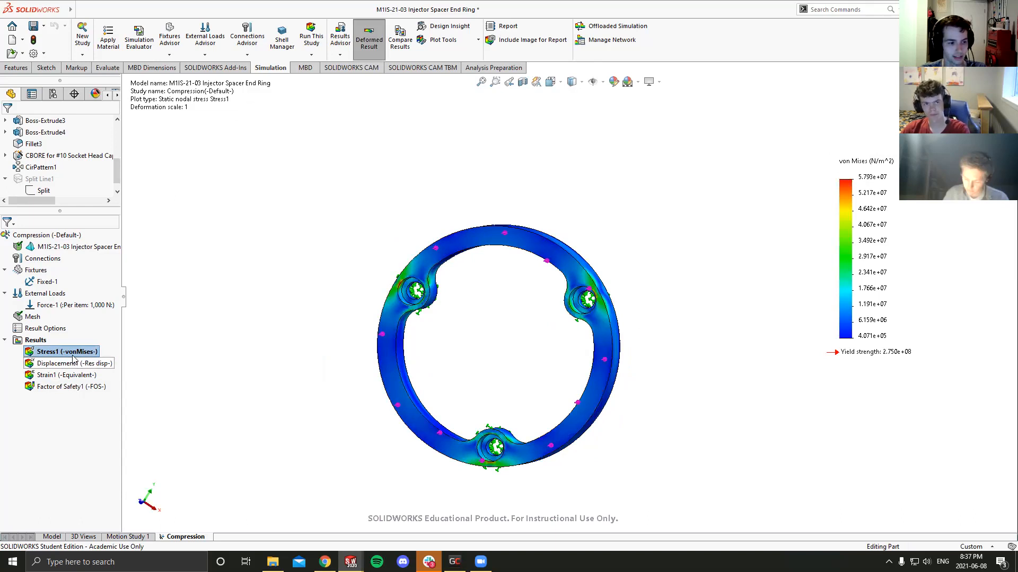
pyautogui.scroll(-3, 489, 365)
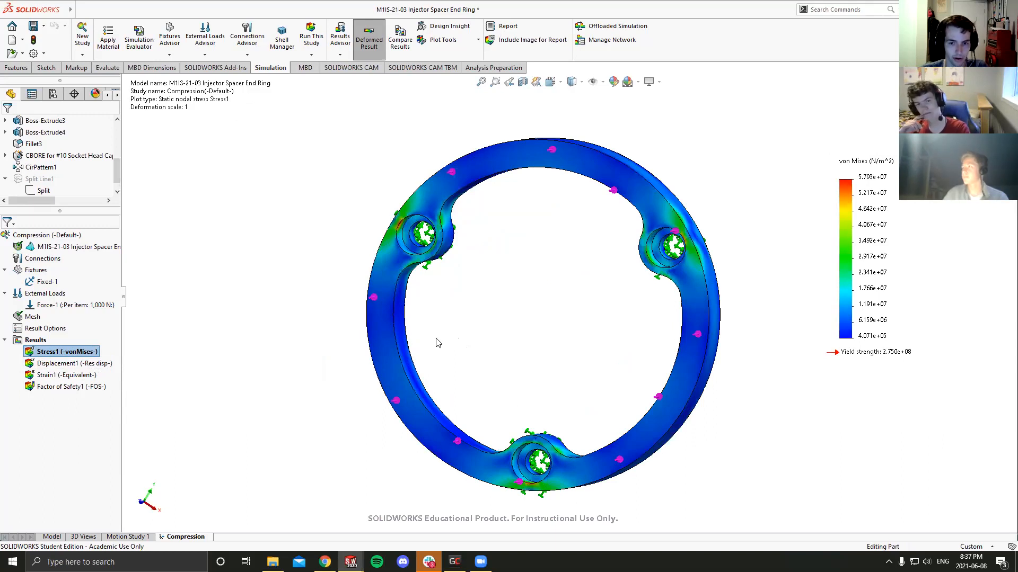
pyautogui.click(47, 388)
pyautogui.doubleClick(47, 388)
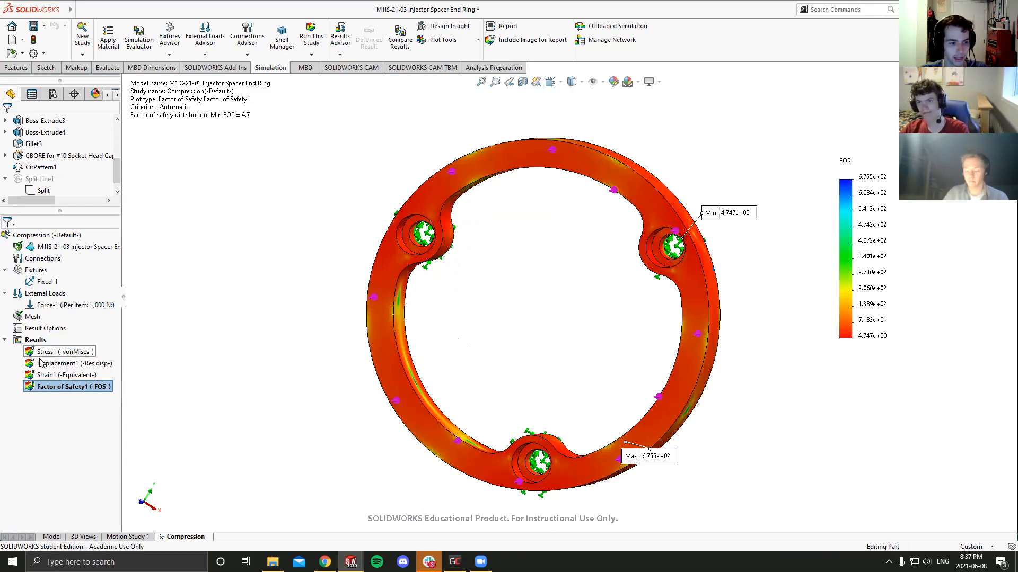
# - Show the Displacement1 plot and examine the ring's deformed shape between the bolt holes from the front and back
pyautogui.click(57, 364)
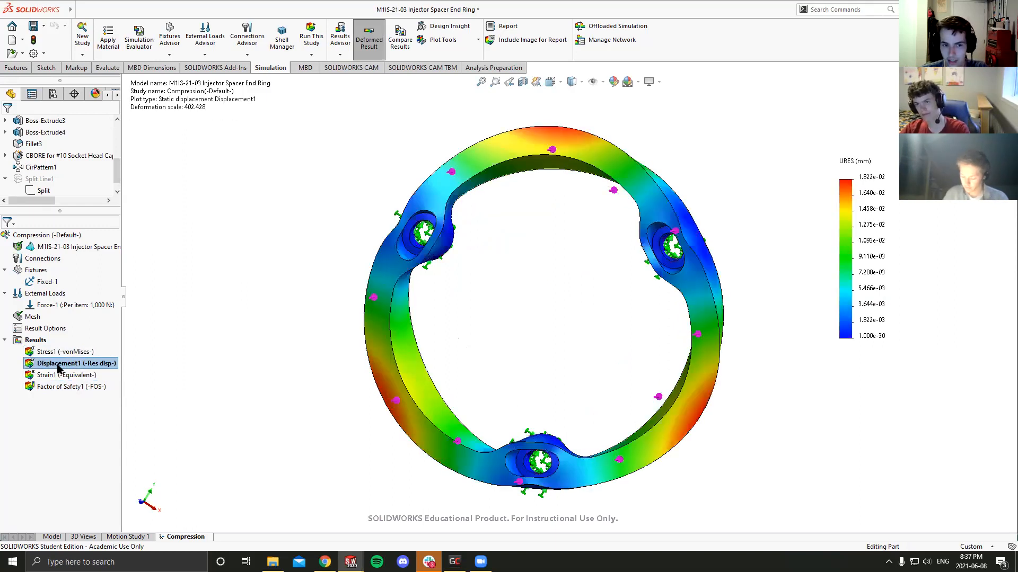
pyautogui.moveTo(422, 377); pyautogui.dragTo(516, 377, button='middle')
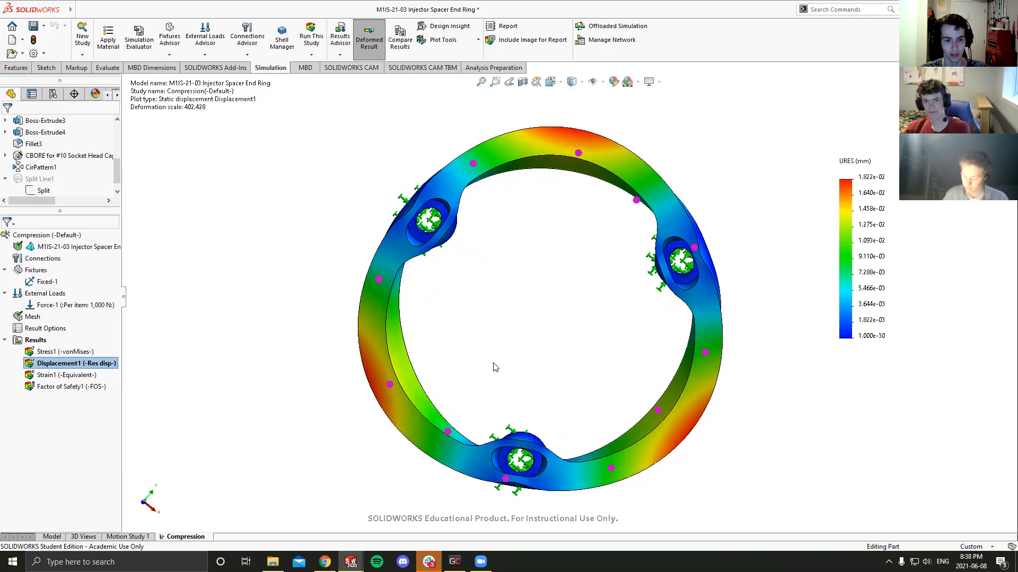
pyautogui.moveTo(618, 370)
pyautogui.mouseDown(button='middle')
pyautogui.moveTo(606, 104)
pyautogui.moveTo(606, 295)
pyautogui.moveTo(623, 314)
pyautogui.moveTo(631, 371)
pyautogui.moveTo(615, 389)
pyautogui.mouseUp(button='middle')
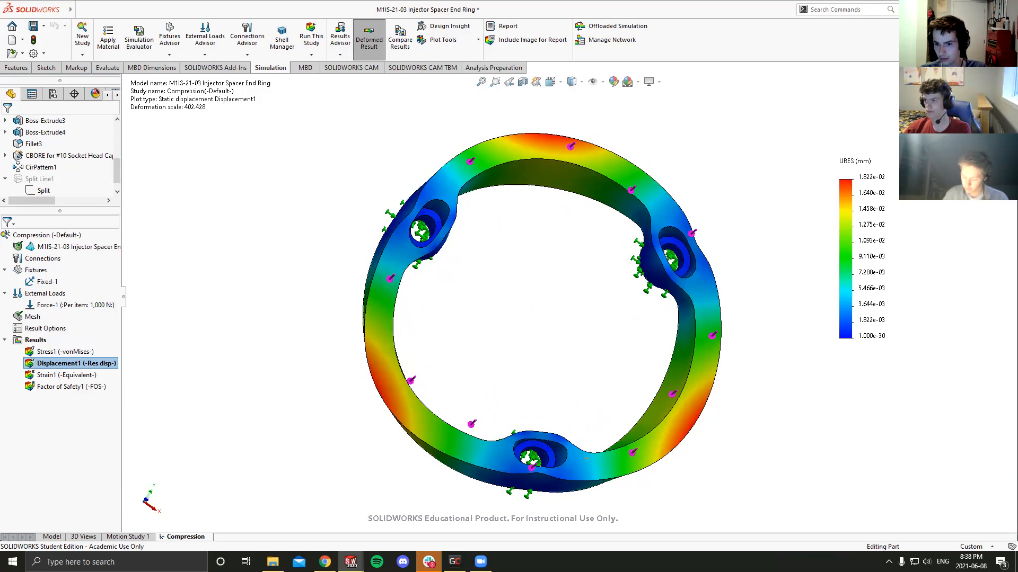
pyautogui.hotkey('alt', 'Tab')
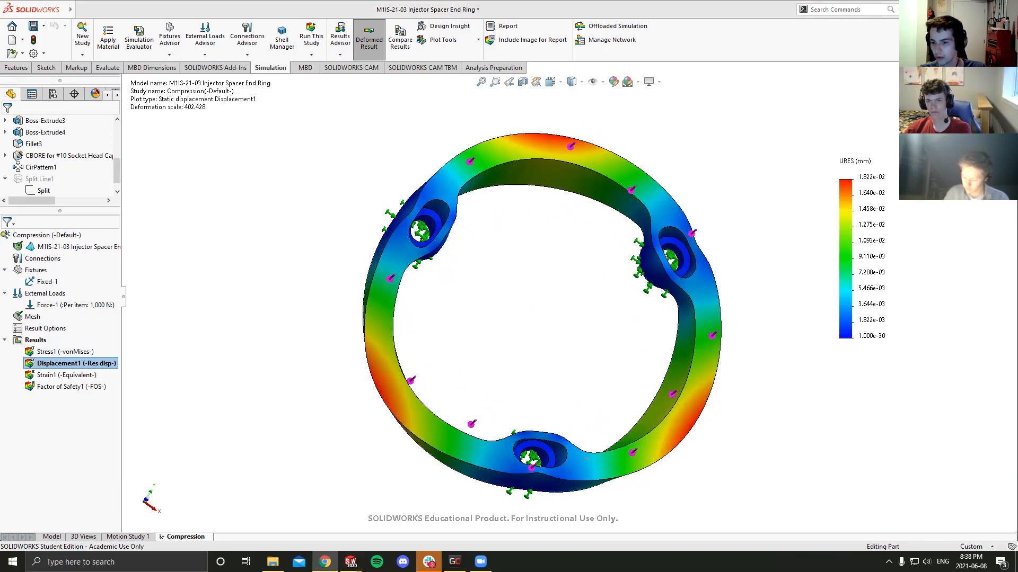
pyautogui.moveTo(692, 345); pyautogui.dragTo(582, 345, button='middle')
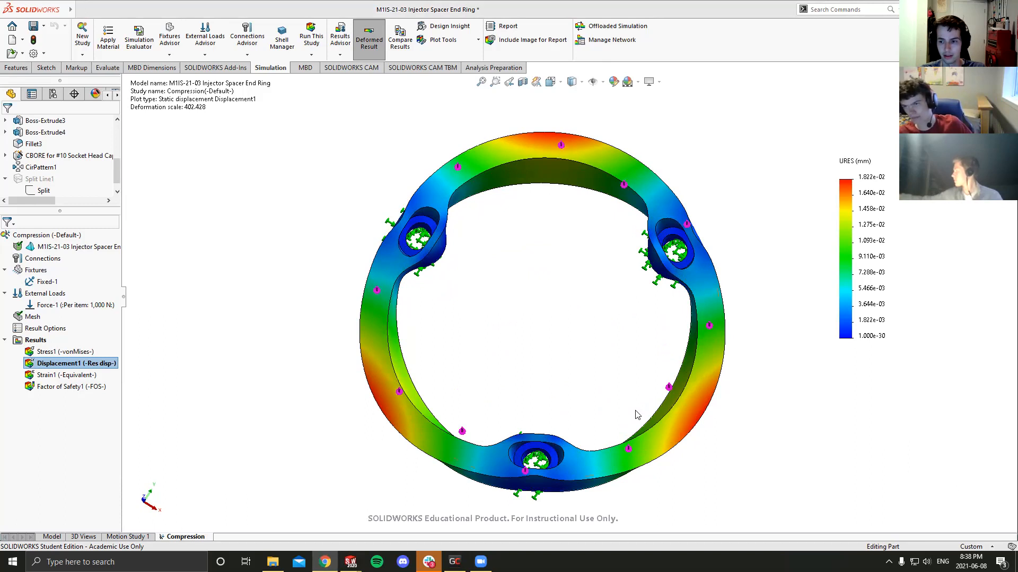
pyautogui.moveTo(545, 311); pyautogui.dragTo(681, 282, button='middle')
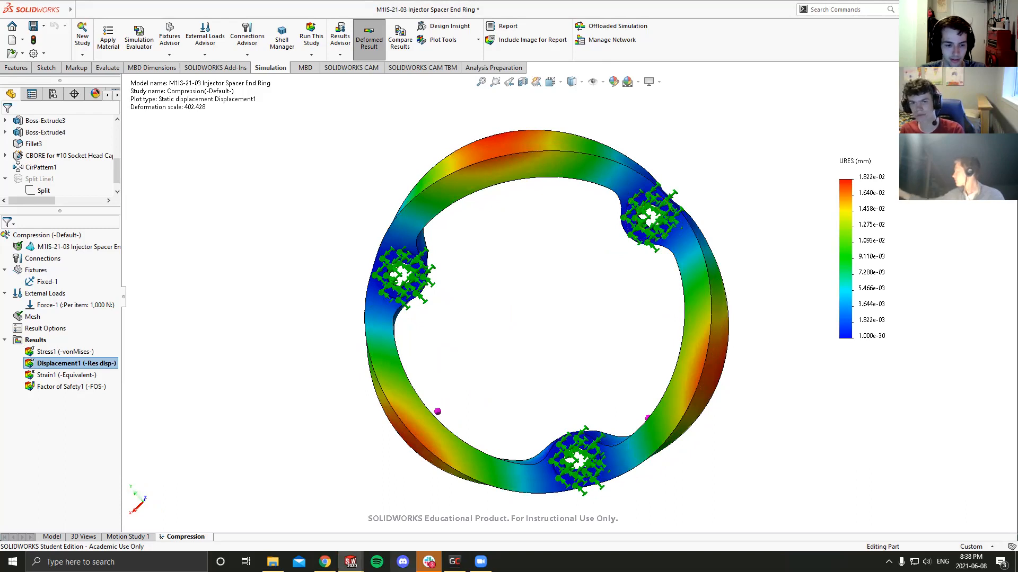
# - Switch to the M1IS-20-00 Injector Spacer Assembly and examine how the posts meet the middle ring
pyautogui.moveTo(350, 562)
pyautogui.click(248, 518)
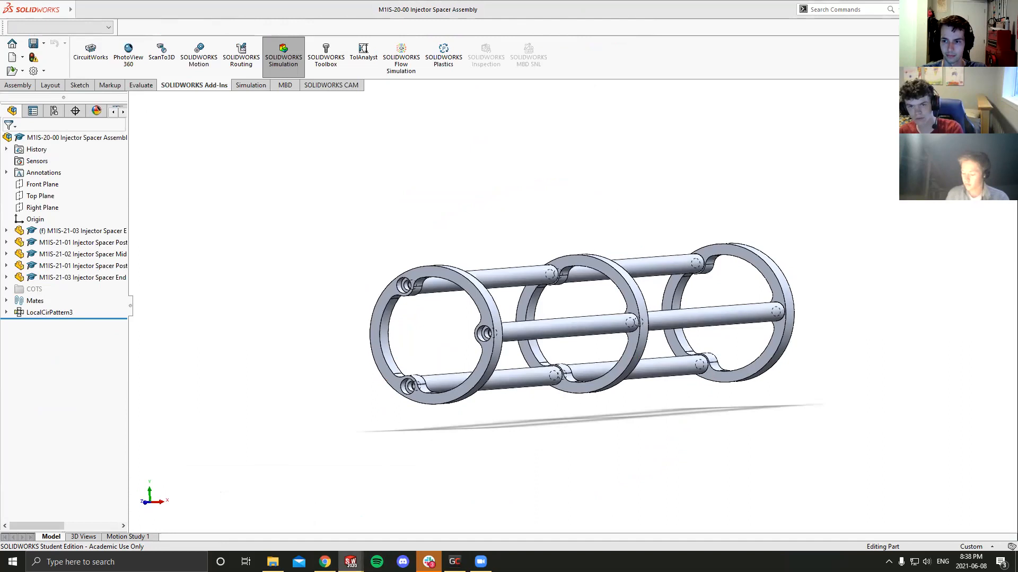
pyautogui.scroll(-8, 604, 320)
pyautogui.scroll(-3, 593, 308)
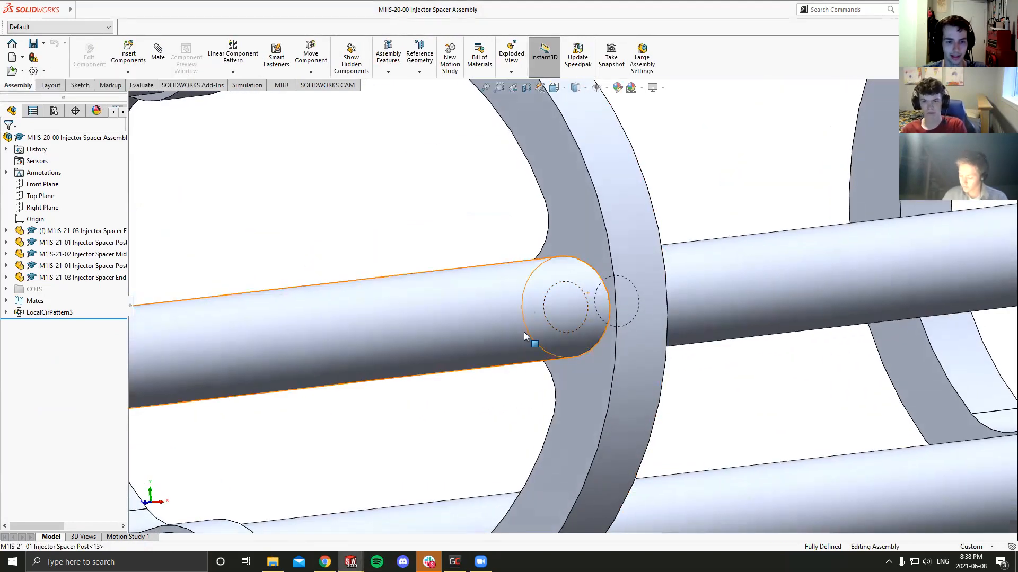
pyautogui.moveTo(599, 315); pyautogui.dragTo(545, 345, button='middle')
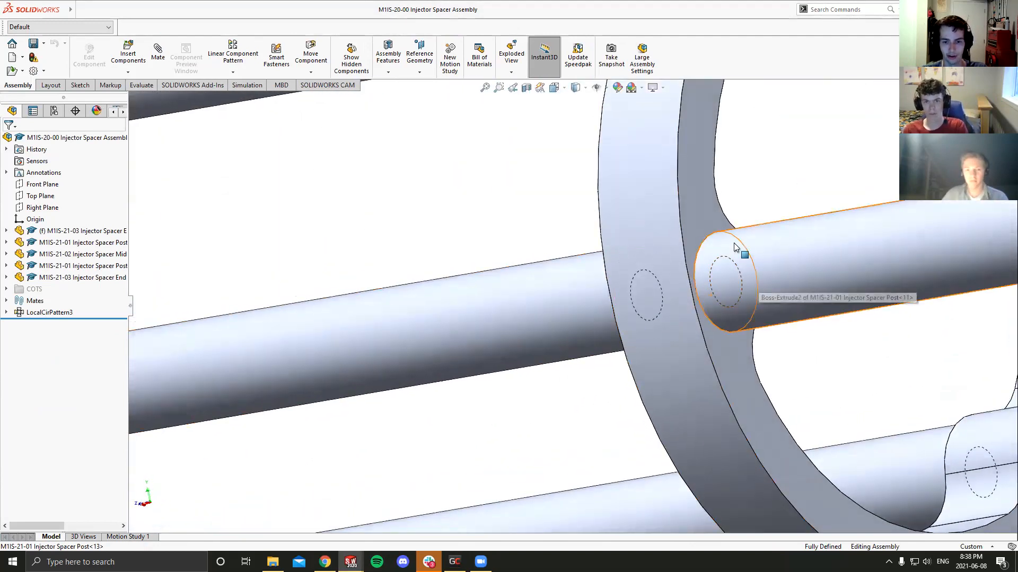
pyautogui.scroll(5, 764, 286)
pyautogui.scroll(-3, 758, 285)
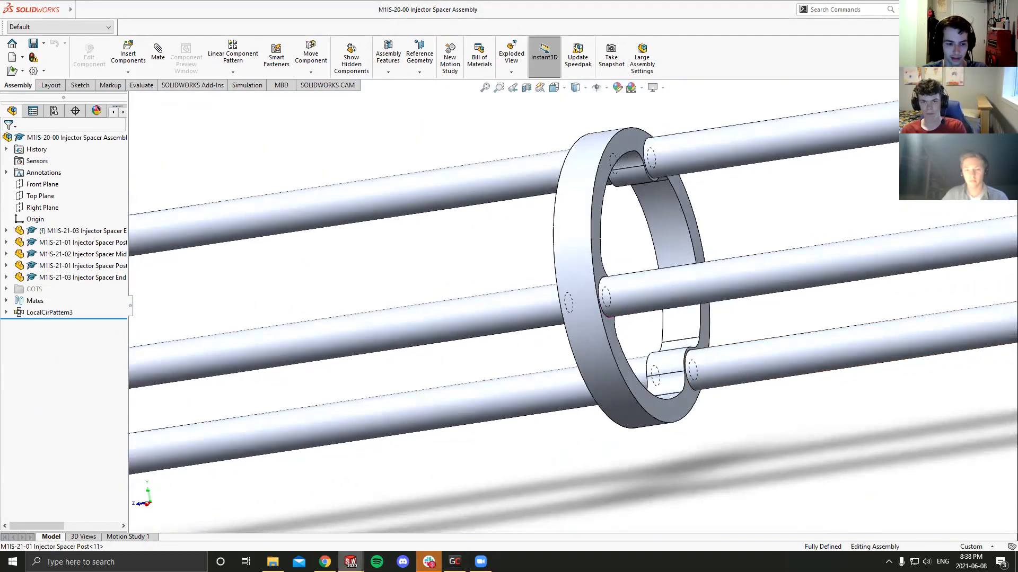
# - Return to the Injector Spacer End Ring's Compression study and inspect the fixtures and force on the ring from several sides
pyautogui.moveTo(350, 562)
pyautogui.click(454, 514)
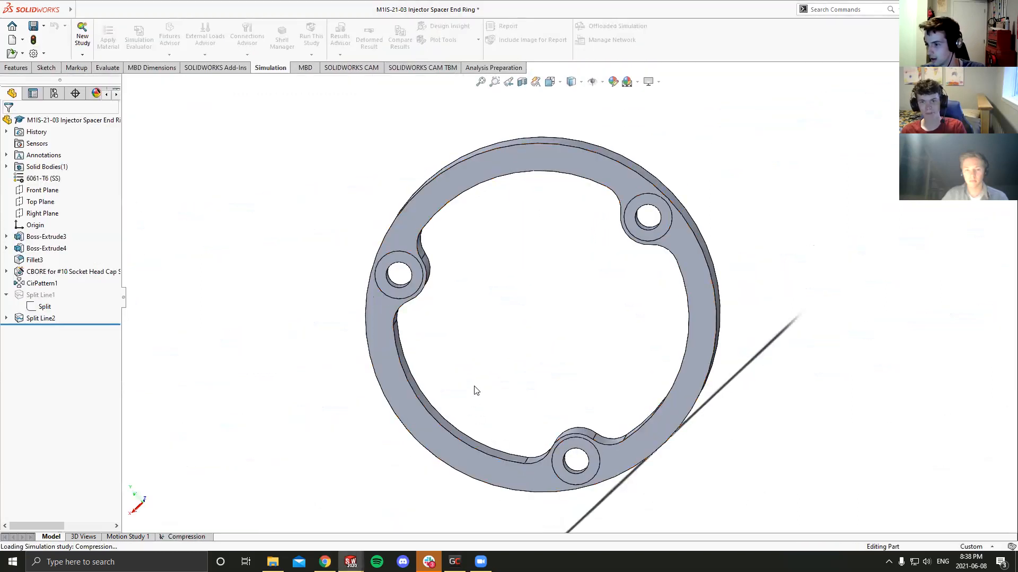
pyautogui.scroll(1, 474, 389)
pyautogui.scroll(2, 456, 383)
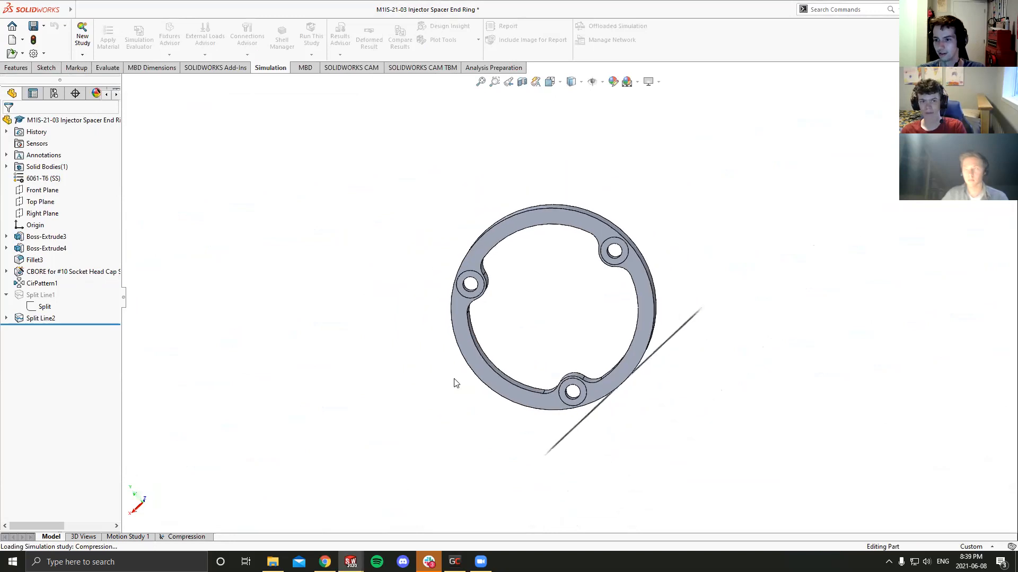
pyautogui.scroll(-3, 462, 381)
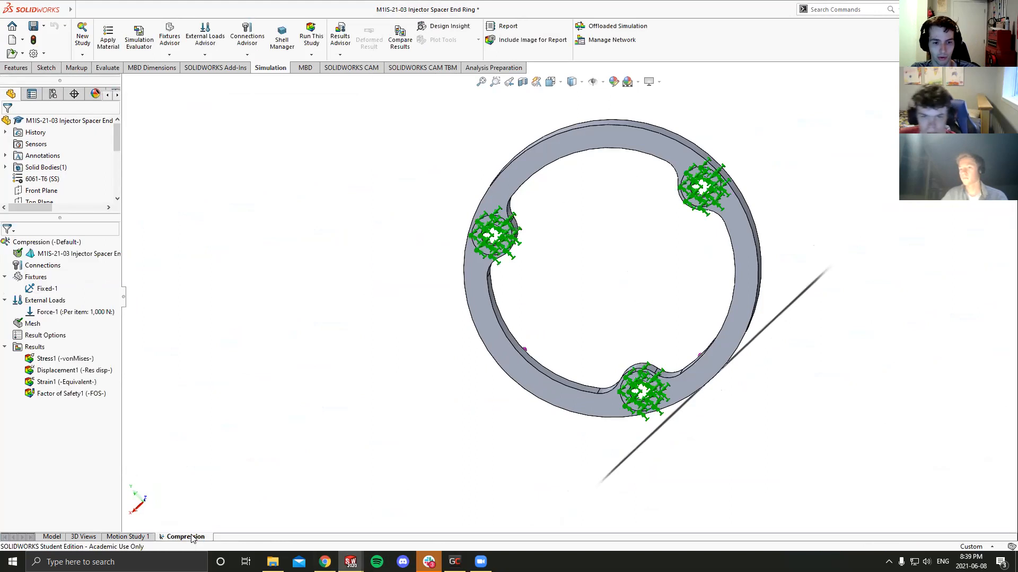
pyautogui.moveTo(504, 346); pyautogui.dragTo(707, 281, button='middle')
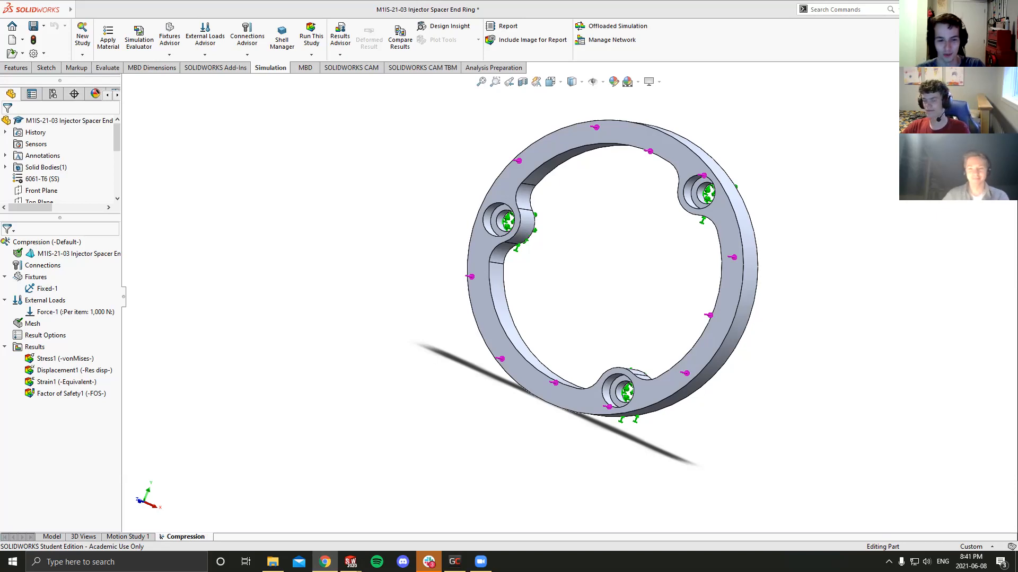
pyautogui.scroll(-3, 704, 479)
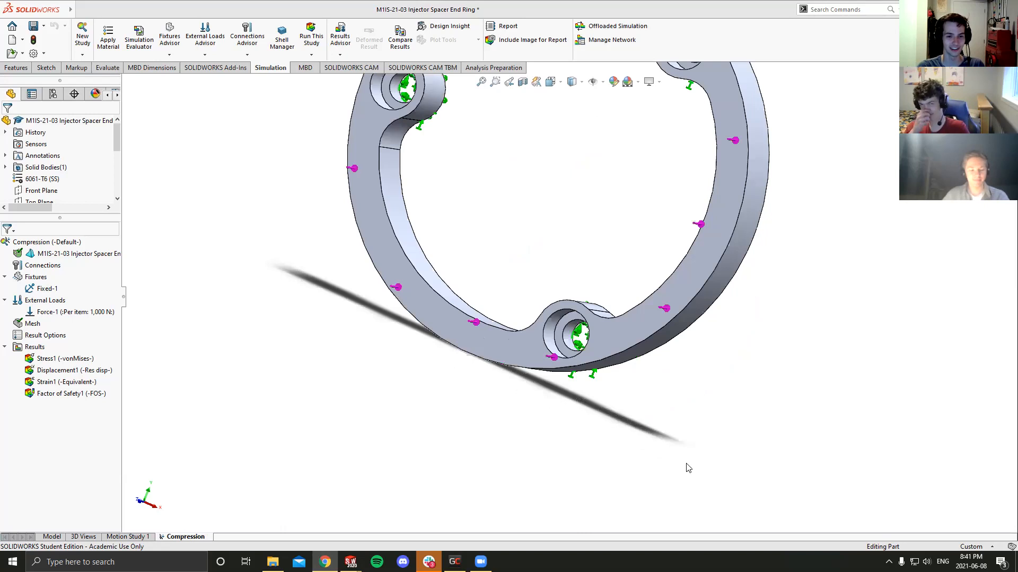
pyautogui.scroll(4, 596, 152)
pyautogui.keyDown('ctrl'); pyautogui.moveTo(594, 150); pyautogui.dragTo(580, 191, button='middle'); pyautogui.keyUp('ctrl')
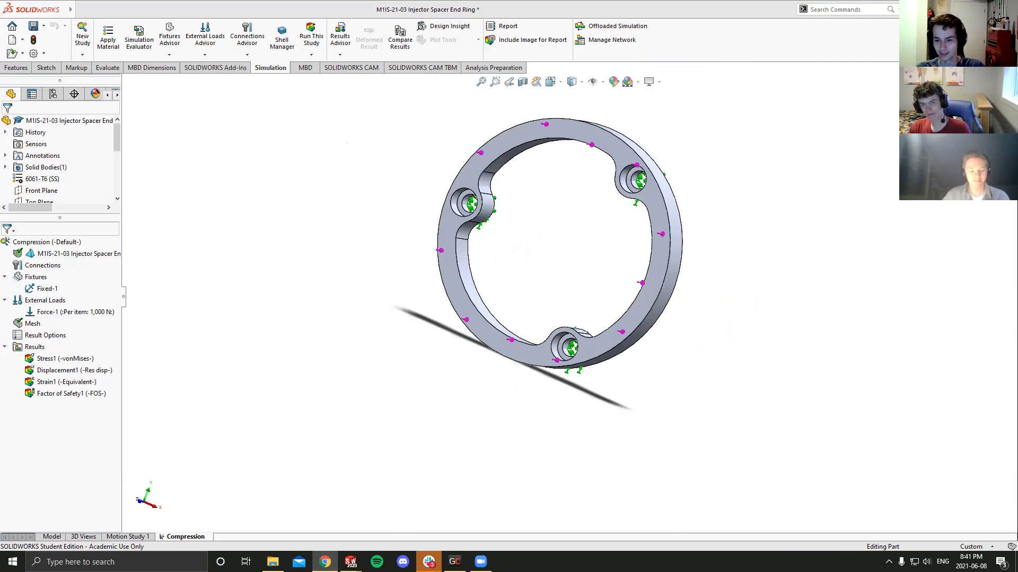
pyautogui.moveTo(703, 231); pyautogui.dragTo(663, 165, button='middle')
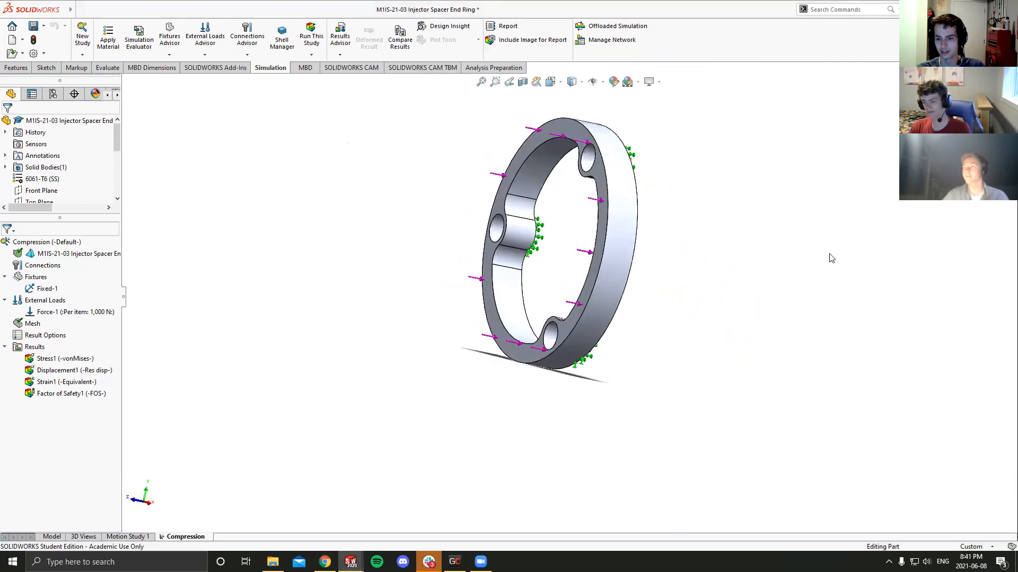